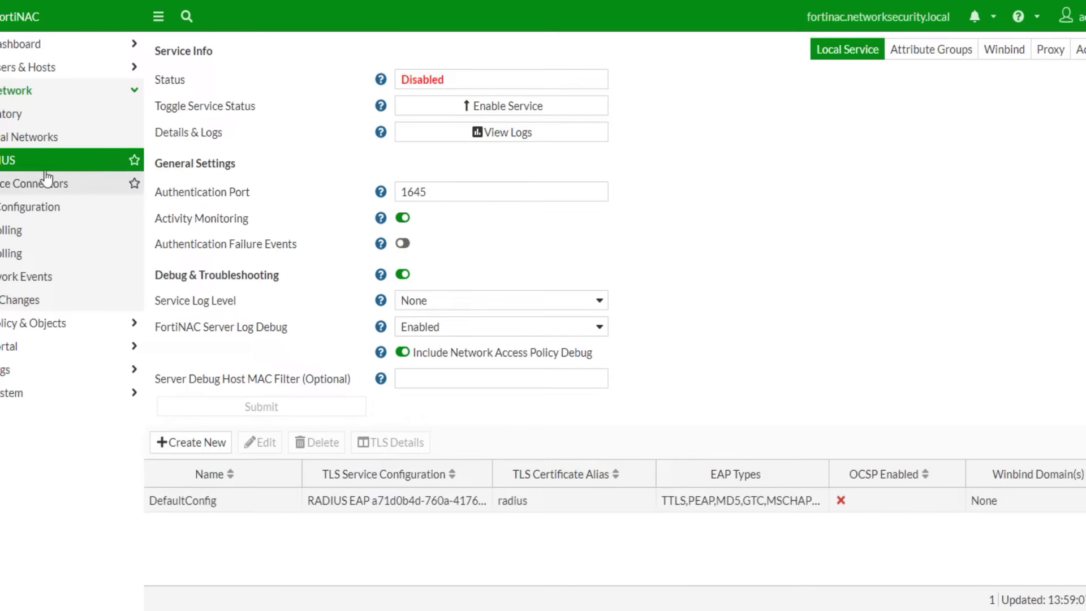
- Turn off RADIUS network access policy debugging and Debug & Troubleshooting, then submit
{"action": "left_click", "coordinate": [36, 323]}
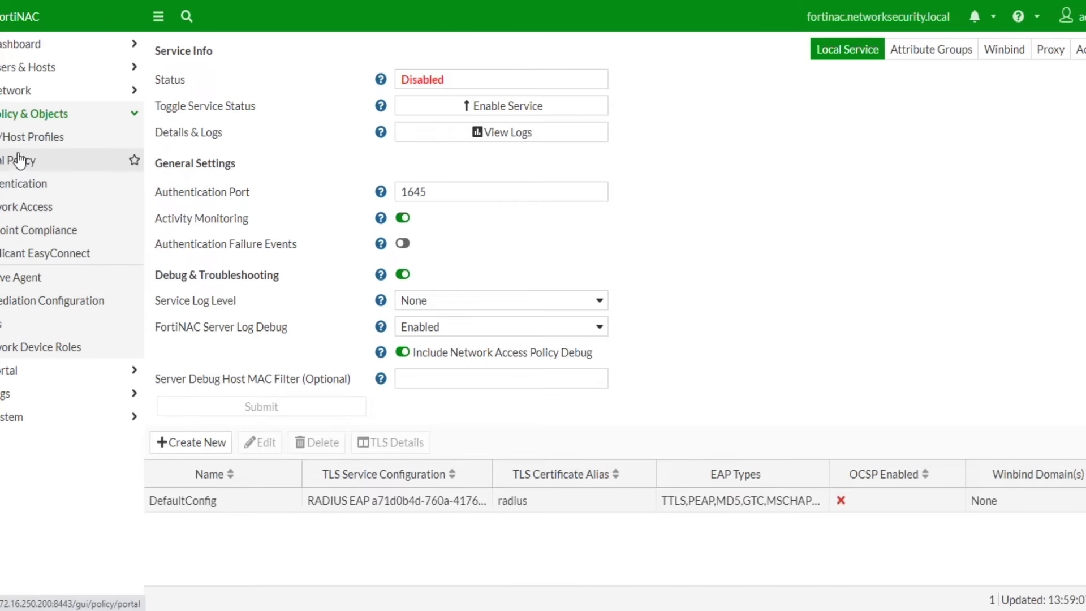
{"action": "left_click", "coordinate": [20, 95]}
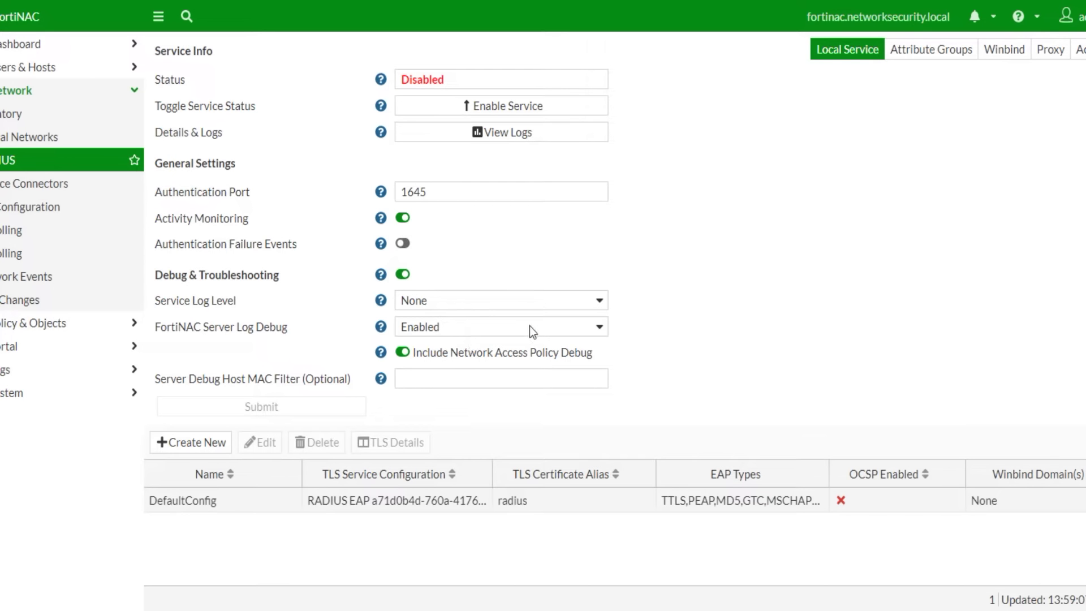
{"action": "left_click", "coordinate": [403, 353]}
{"action": "left_click", "coordinate": [402, 275]}
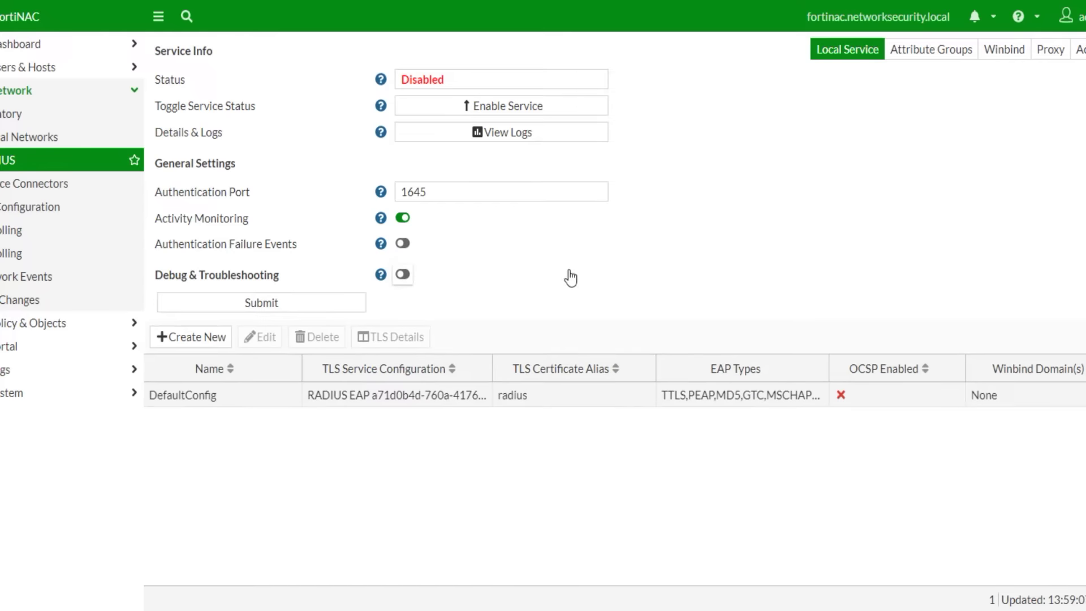
{"action": "left_click", "coordinate": [296, 310]}
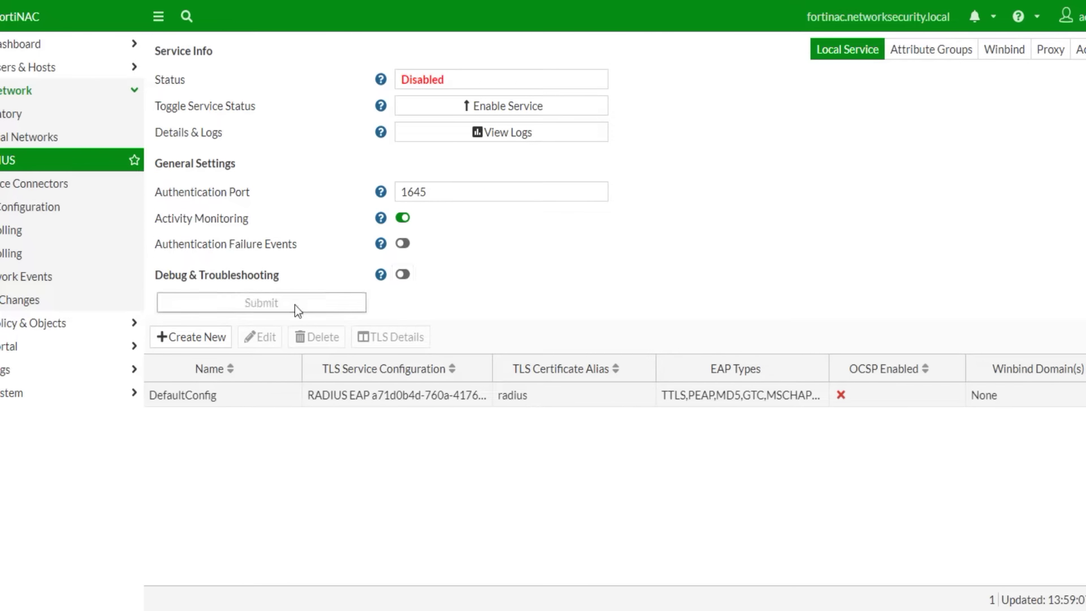
- Confirm the DefaultConfig RADIUS configuration and bring up the Winbind domain settings
{"action": "double_click", "coordinate": [361, 396]}
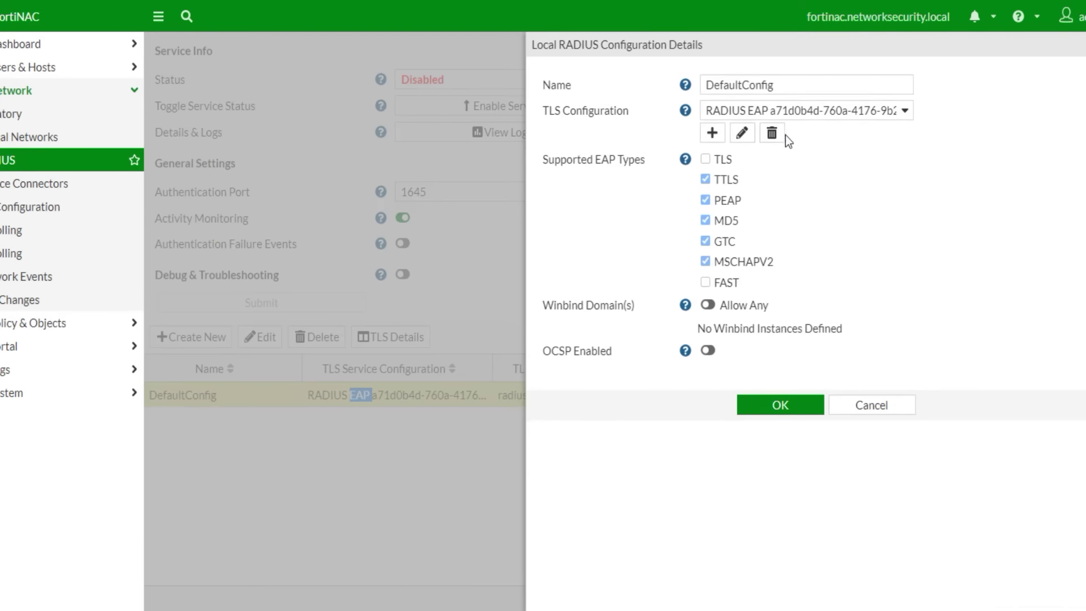
{"action": "left_click", "coordinate": [772, 405]}
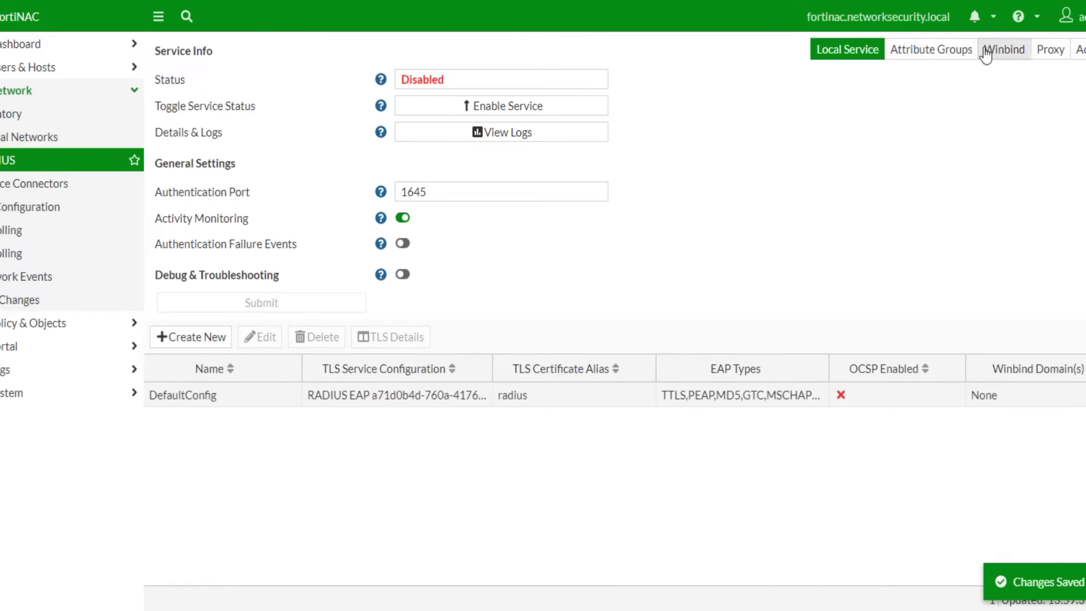
{"action": "left_click", "coordinate": [1007, 51]}
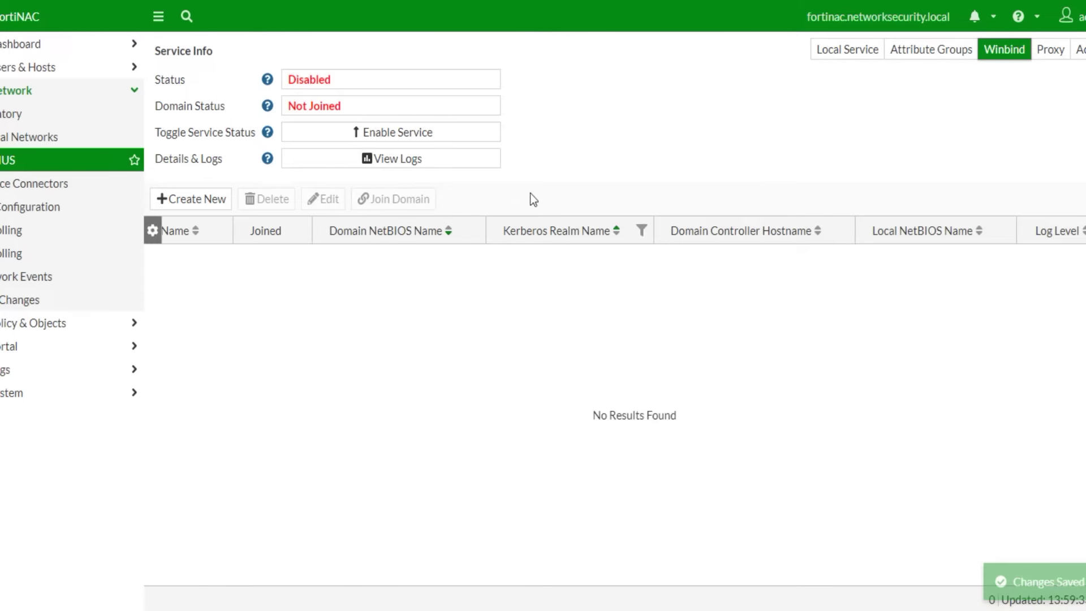
- Create a new Winbind domain named Server with local NetBIOS name FORTINAC
{"action": "left_click", "coordinate": [207, 200]}
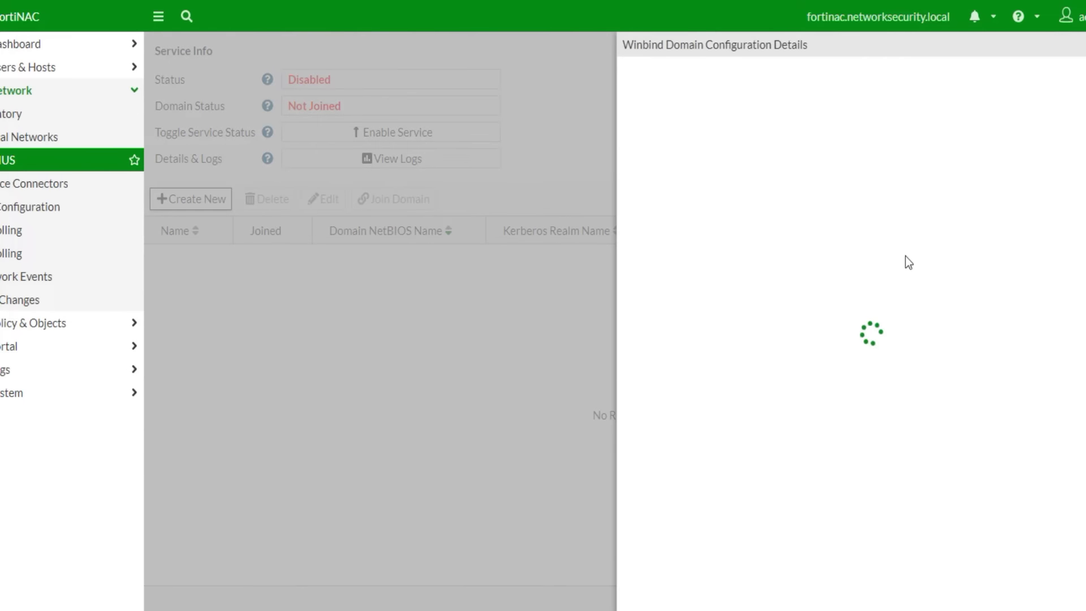
{"action": "left_click", "coordinate": [856, 84]}
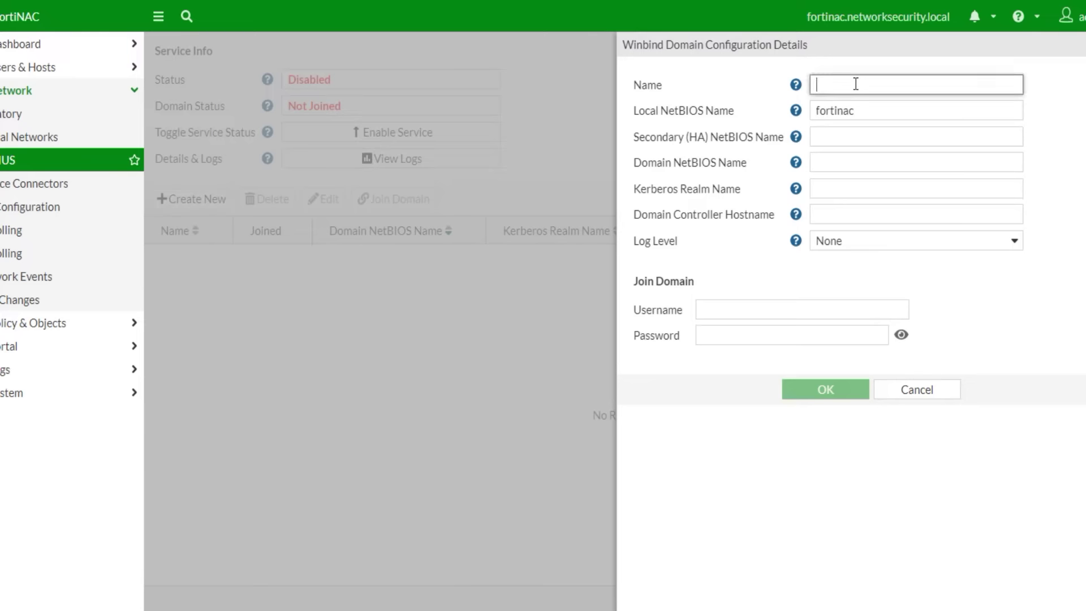
{"action": "type", "text": "Server"}
{"action": "double_click", "coordinate": [843, 109]}
{"action": "type", "text": "F"}
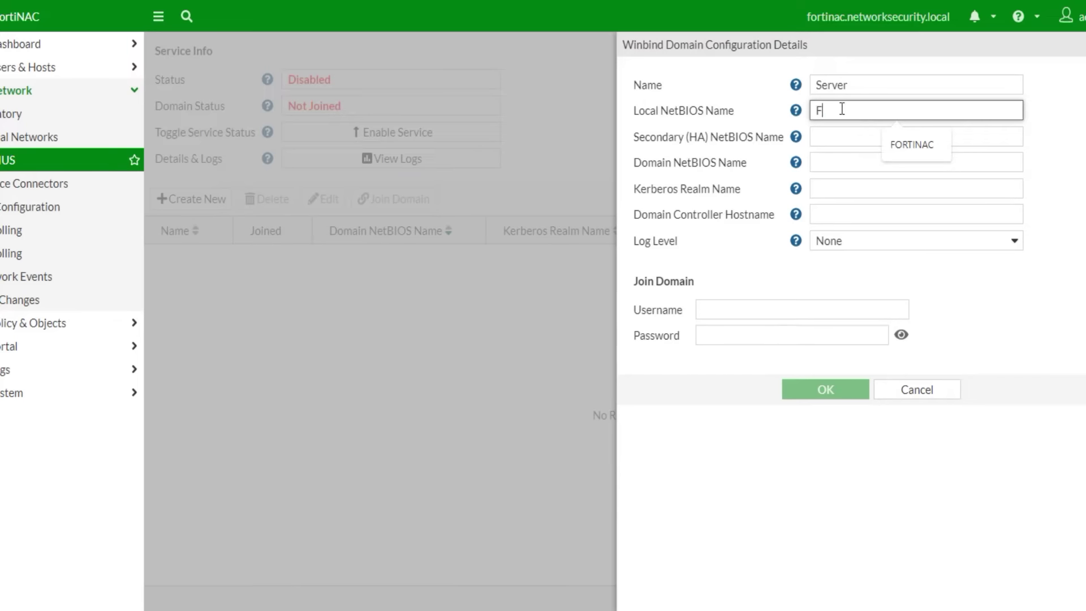
{"action": "type", "text": "ORTINAC"}
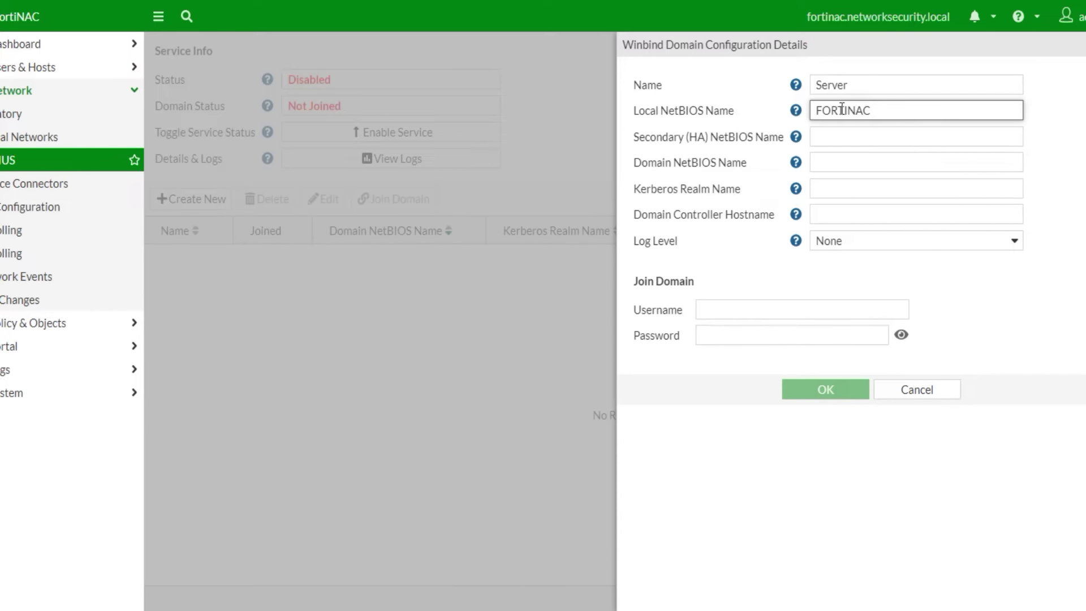
{"action": "double_click", "coordinate": [872, 112]}
{"action": "left_click_drag", "start_coordinate": [808, 17], "coordinate": [848, 21]}
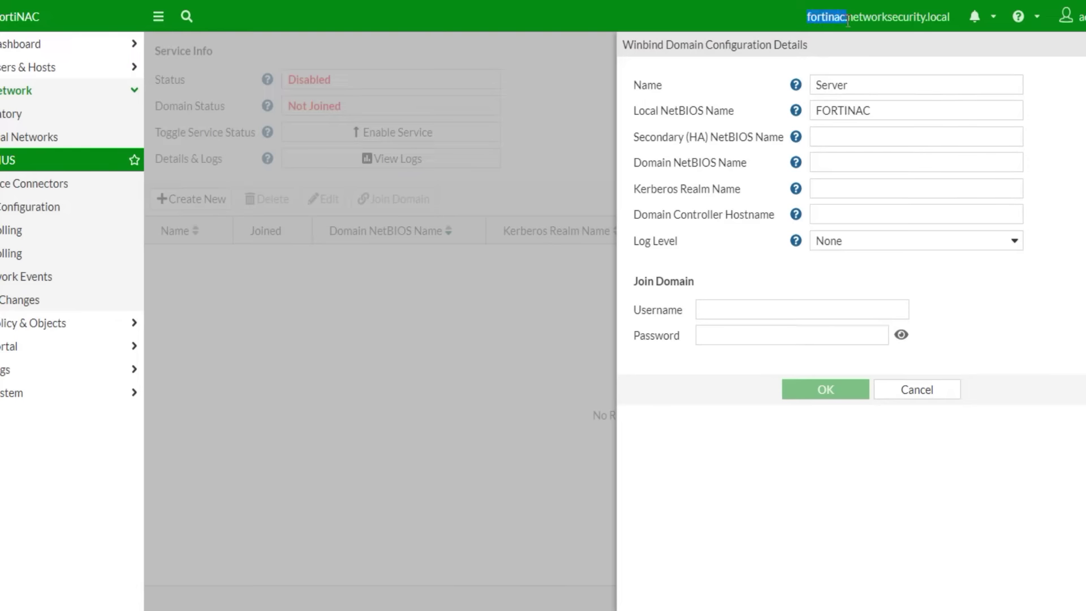
{"action": "double_click", "coordinate": [882, 110]}
{"action": "left_click", "coordinate": [843, 136]}
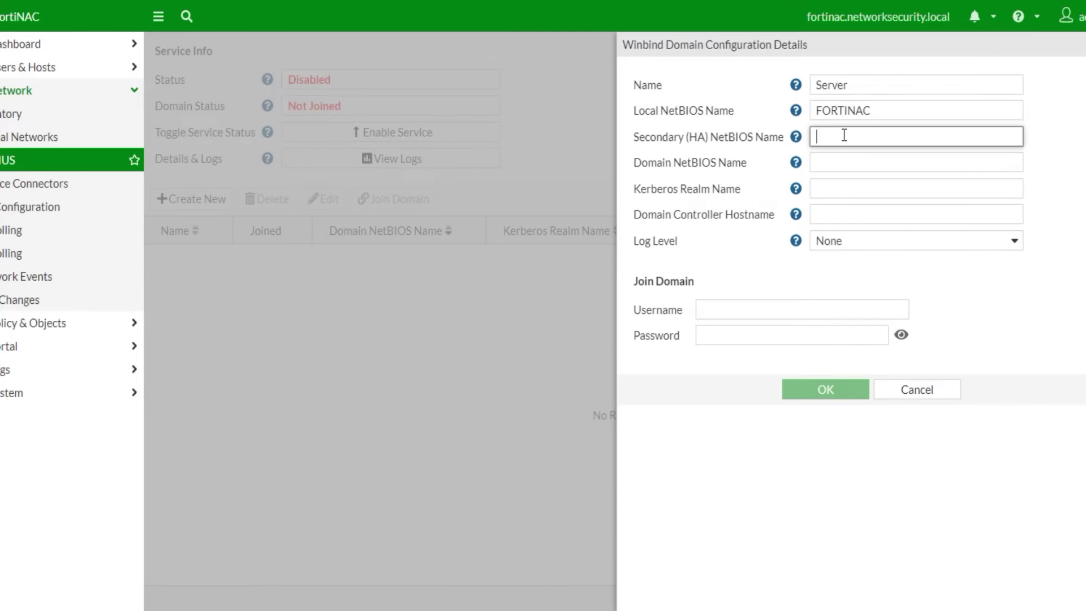
- Set domain NetBIOS NETWORKSECURITY, realm NETWORKSECURITY.LOCAL and controller WIN.NetworkSecurity.local
{"action": "left_click", "coordinate": [858, 164]}
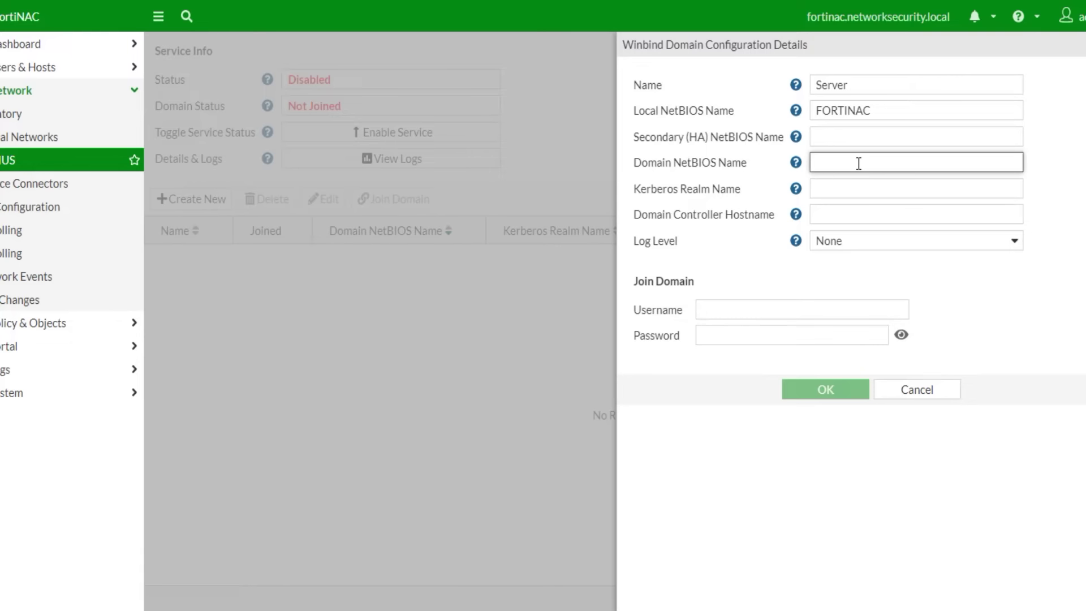
{"action": "type", "text": "NET"}
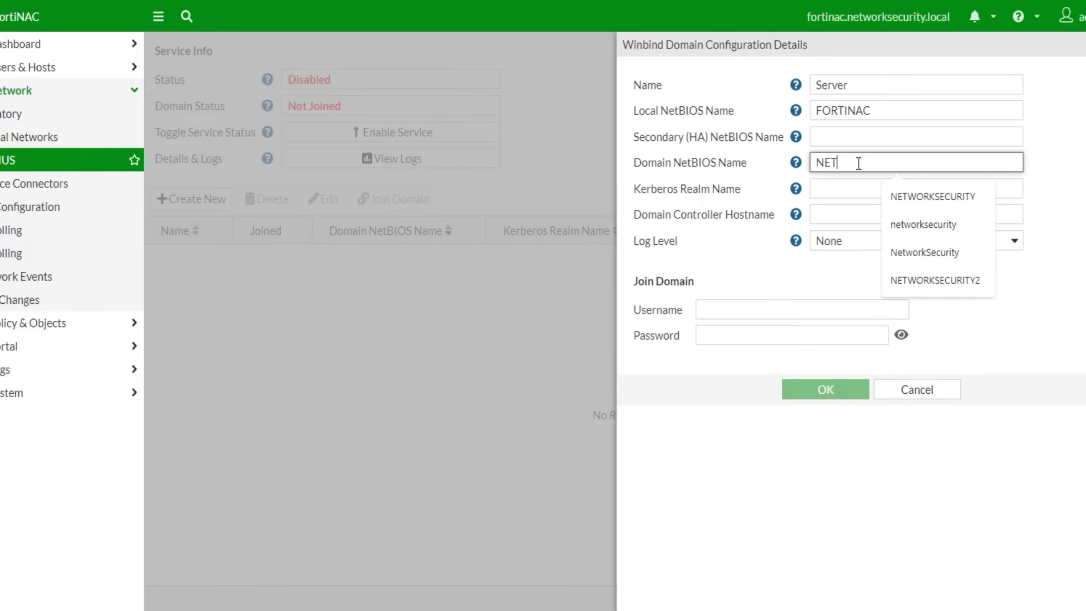
{"action": "type", "text": "WORKSECURITY"}
{"action": "left_click", "coordinate": [842, 187]}
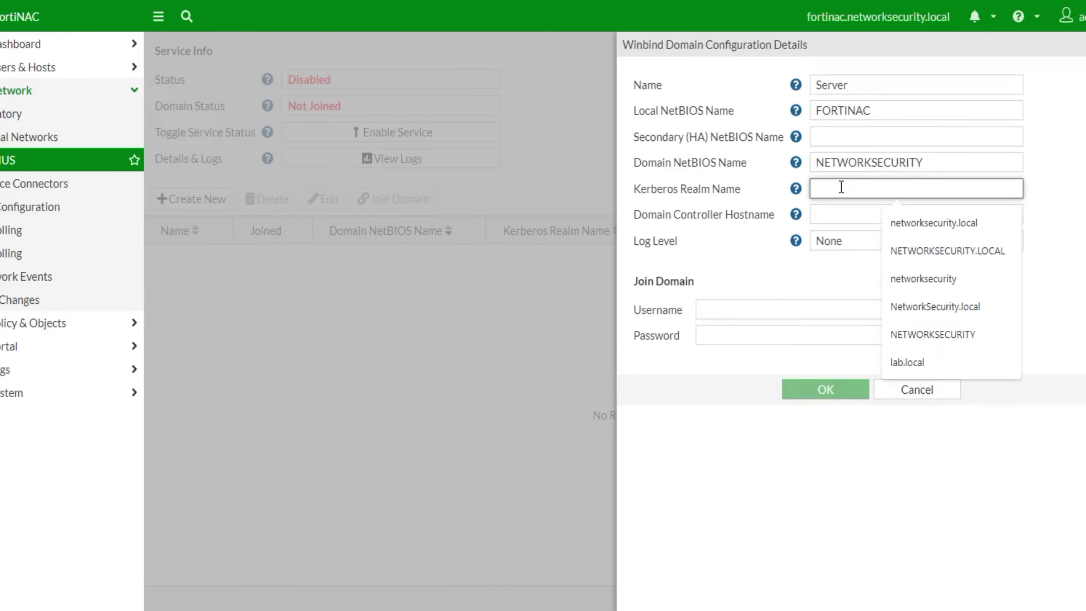
{"action": "left_click", "coordinate": [980, 252]}
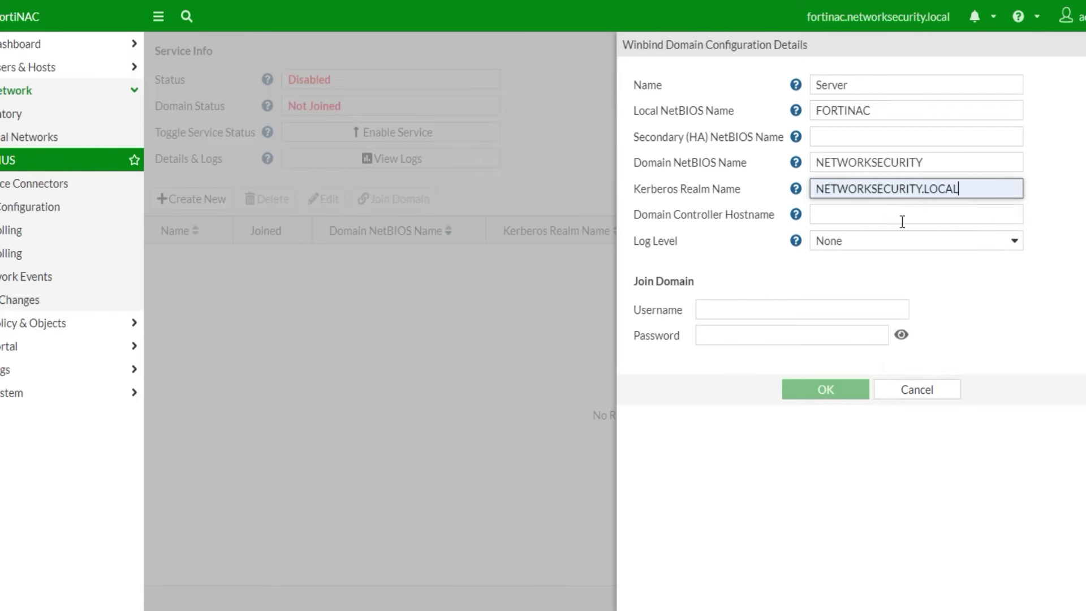
{"action": "left_click", "coordinate": [836, 216]}
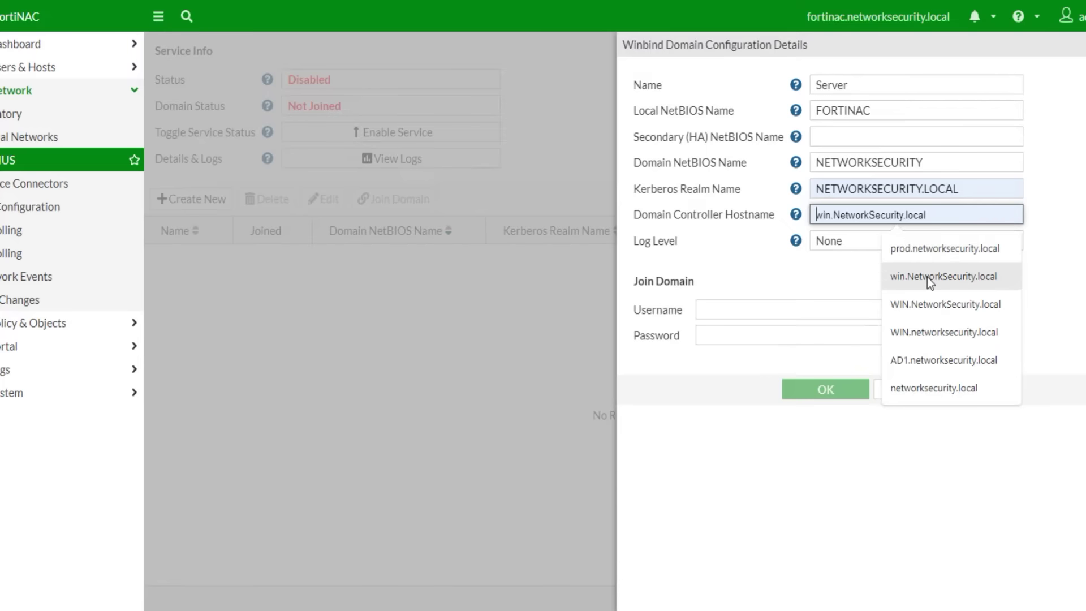
{"action": "left_click", "coordinate": [928, 304]}
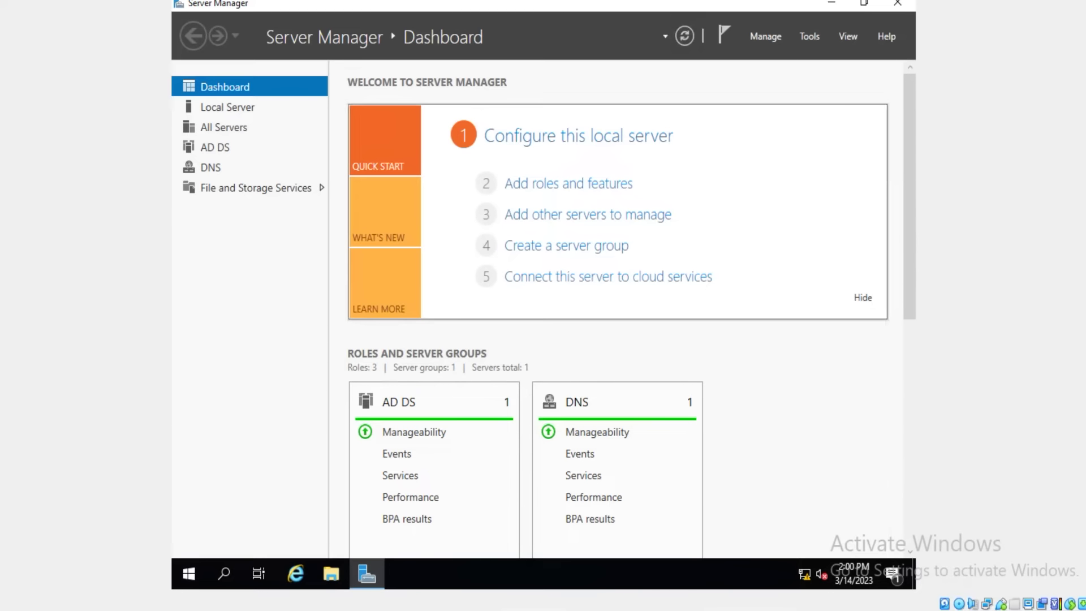
- Open the System About page maximized and go to the classic System information view
{"action": "right_click", "coordinate": [188, 574]}
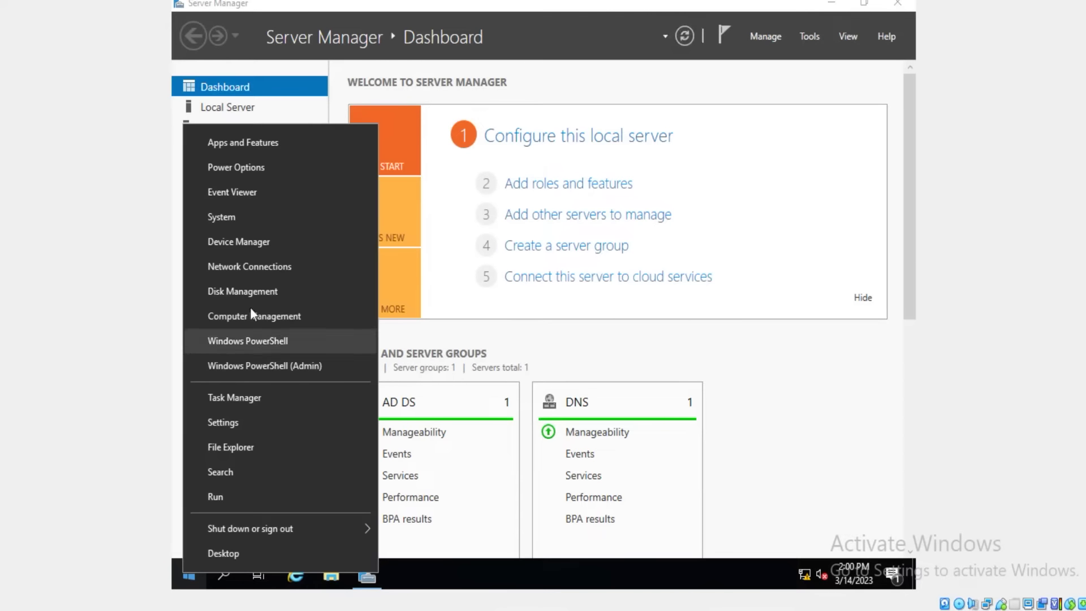
{"action": "left_click", "coordinate": [237, 218]}
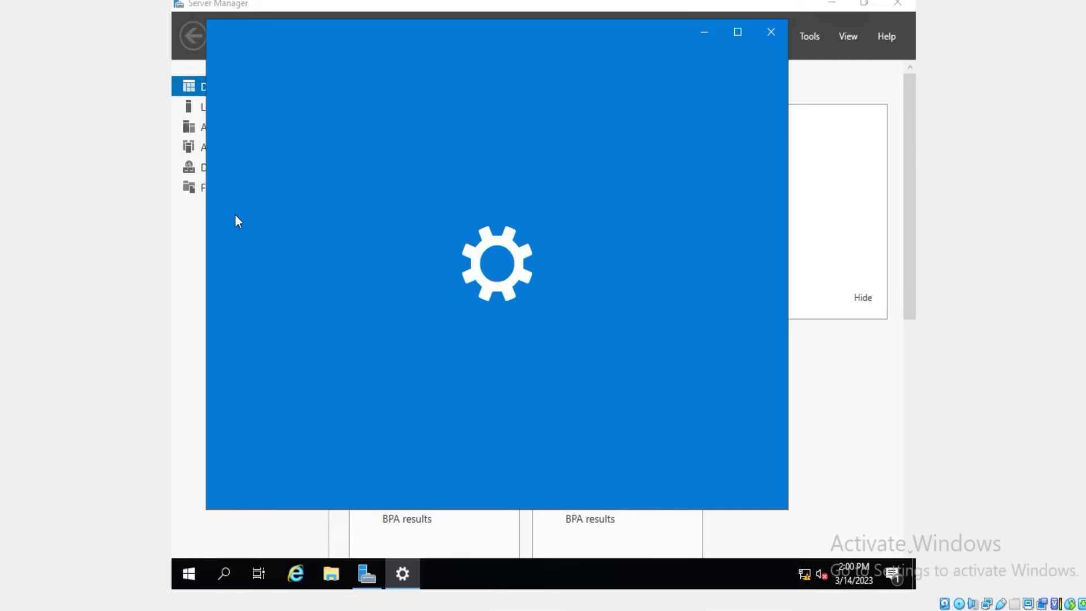
{"action": "left_click", "coordinate": [738, 32]}
{"action": "scroll", "coordinate": [714, 412], "scroll_direction": "down", "scroll_amount": 5}
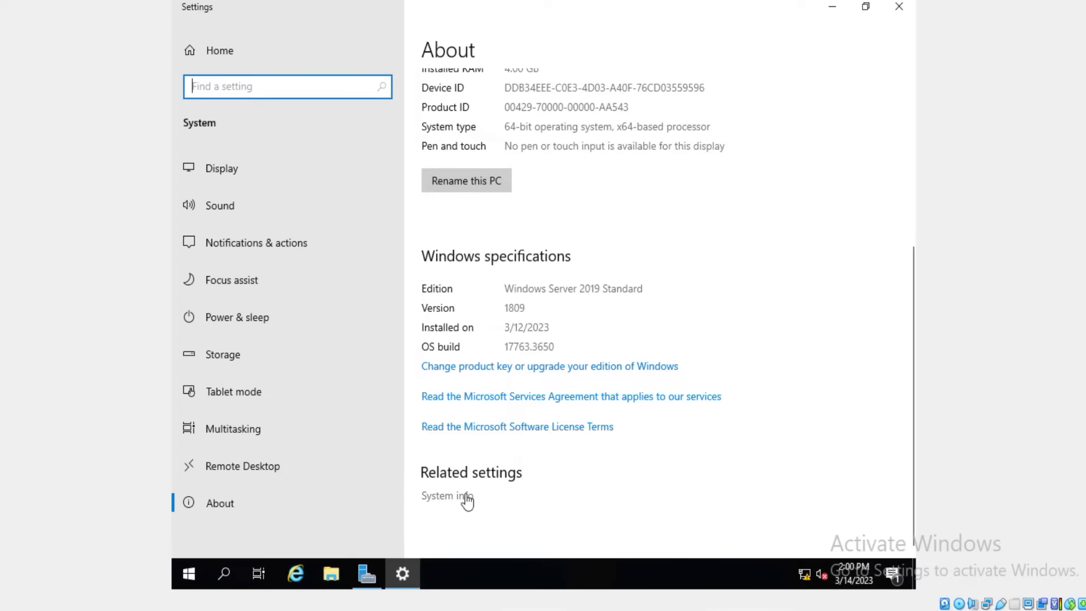
{"action": "left_click", "coordinate": [465, 497]}
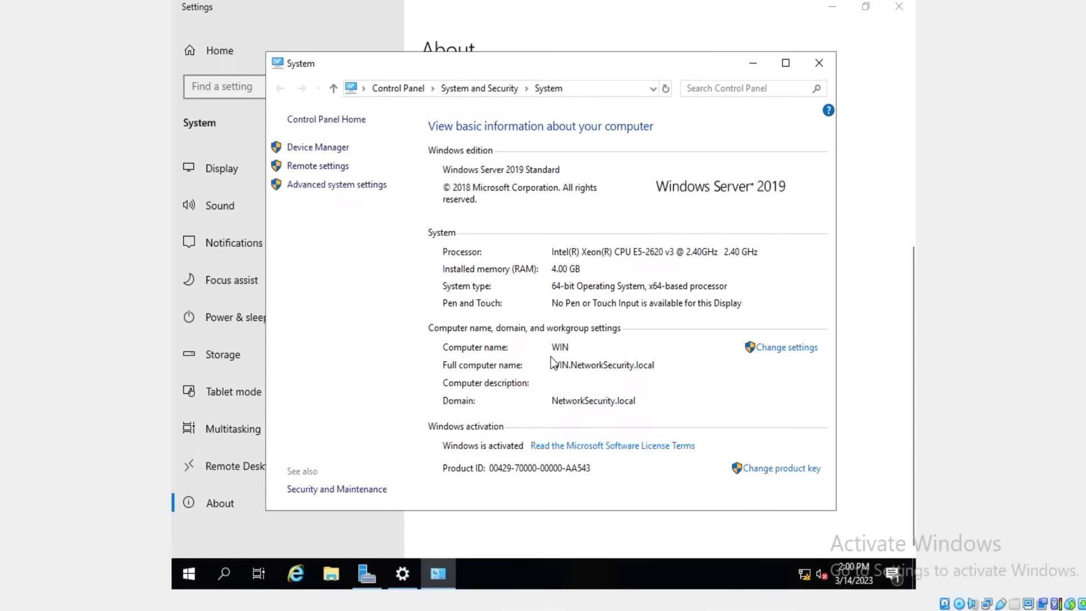
- Review computer name WIN.NetworkSecurity.local and domain NetworkSecurity.local, closing without changes
{"action": "left_click", "coordinate": [807, 349]}
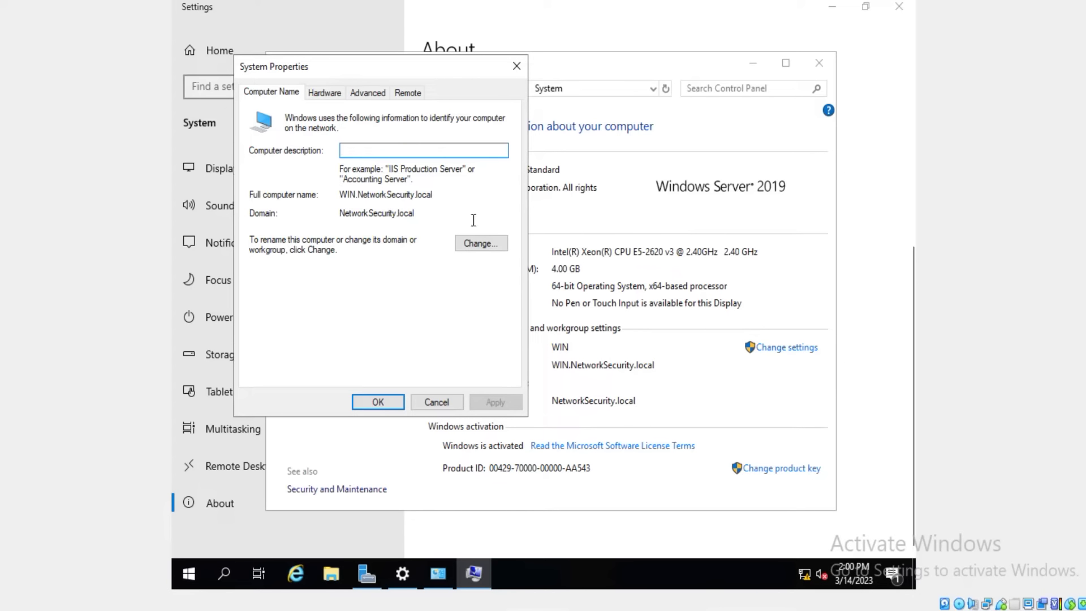
{"action": "left_click", "coordinate": [475, 243]}
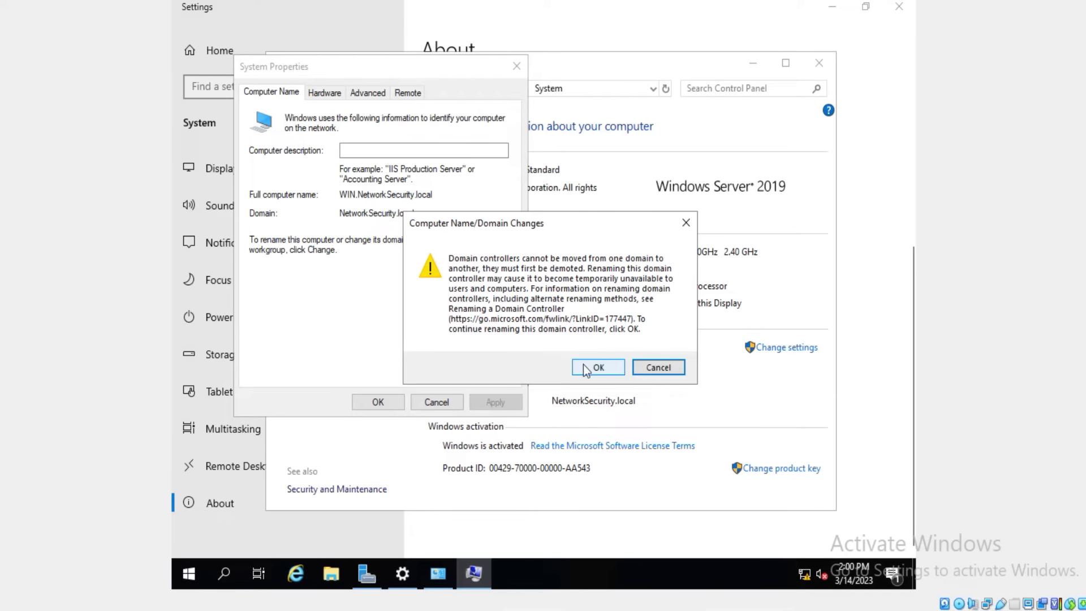
{"action": "left_click", "coordinate": [588, 367]}
{"action": "left_click_drag", "start_coordinate": [249, 216], "coordinate": [345, 216]}
{"action": "left_click", "coordinate": [438, 240]}
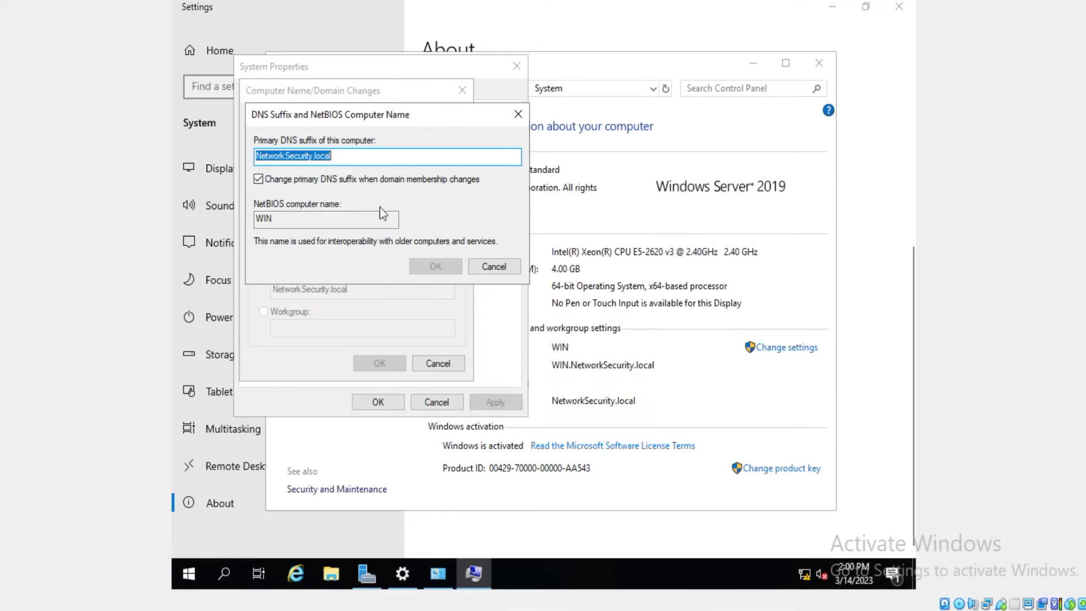
{"action": "left_click_drag", "start_coordinate": [274, 218], "coordinate": [256, 220]}
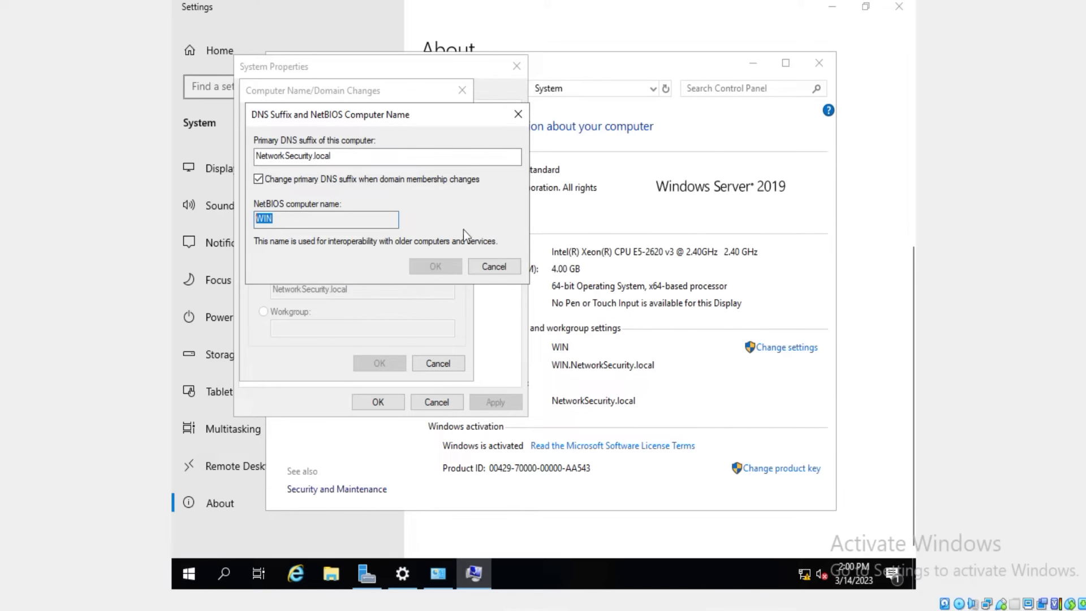
{"action": "left_click", "coordinate": [510, 271]}
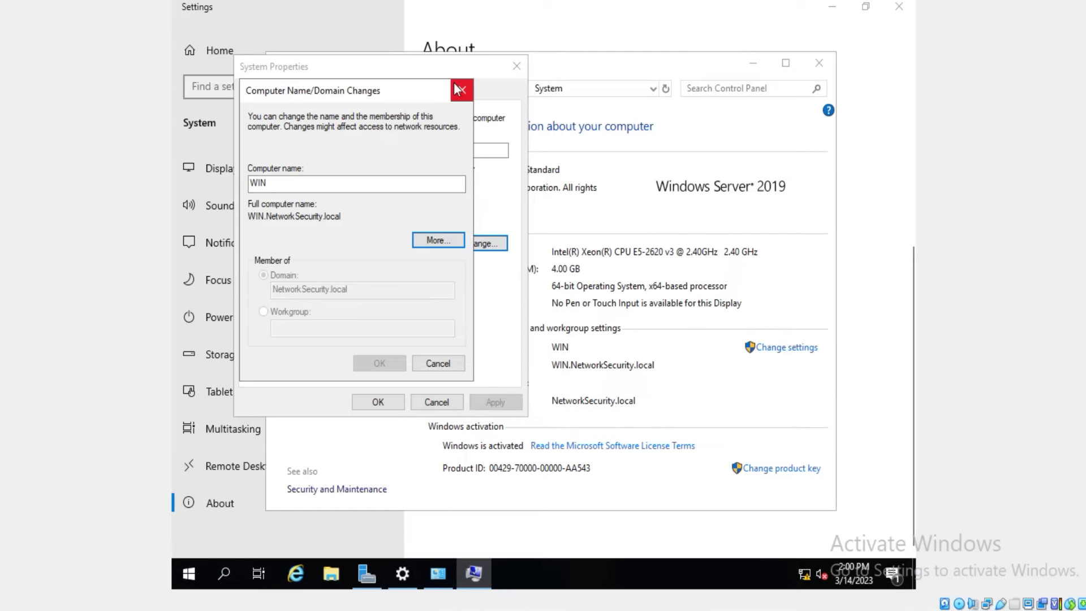
{"action": "left_click", "coordinate": [457, 87]}
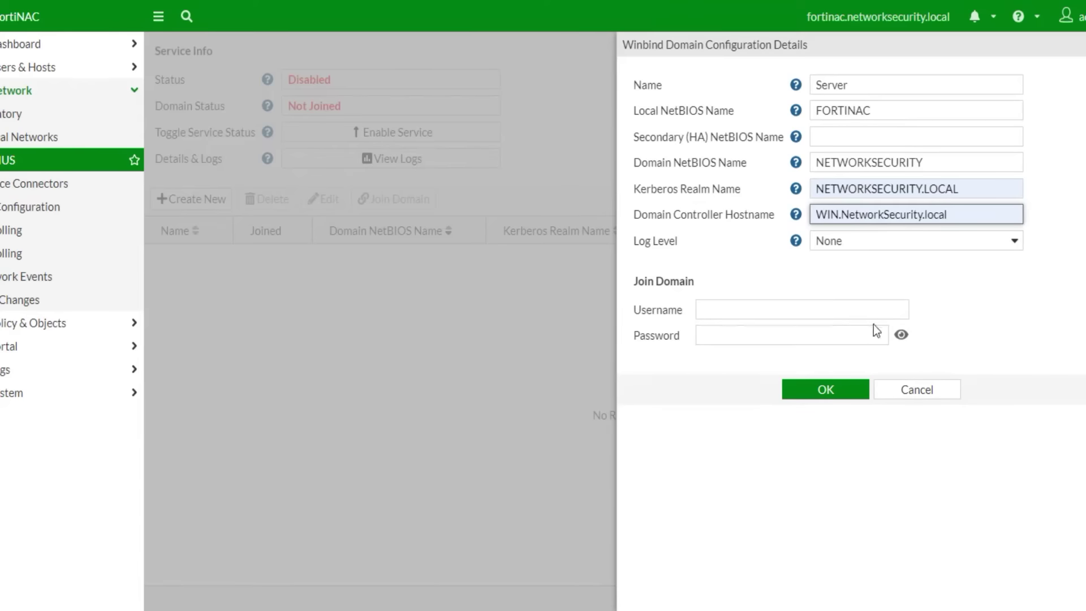
- Join the Server domain with the domain administrator account and password, then enable Winbind
{"action": "left_click", "coordinate": [719, 306]}
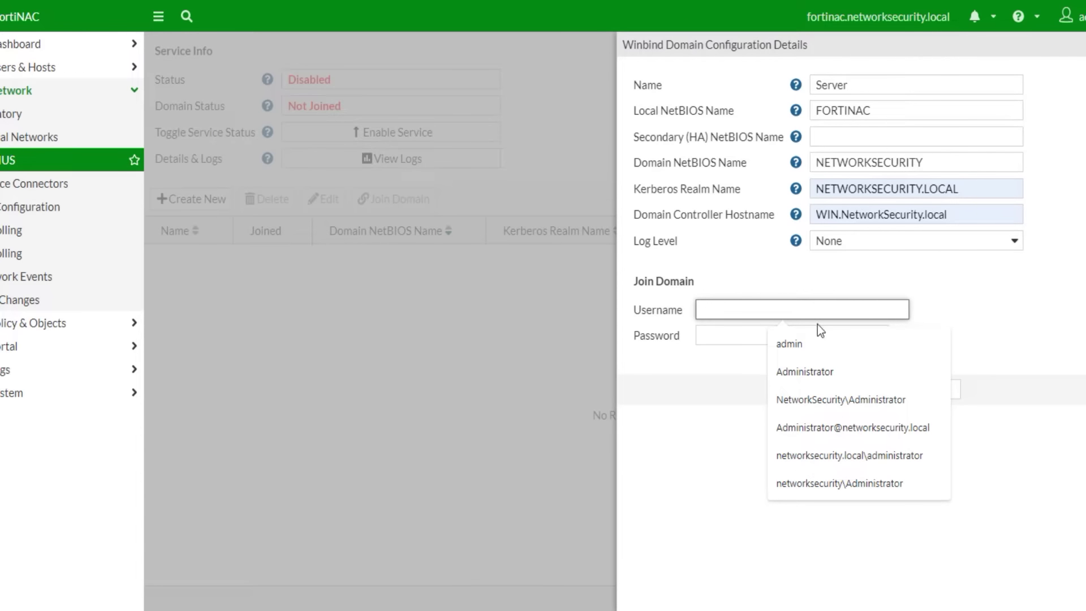
{"action": "left_click", "coordinate": [854, 430]}
{"action": "left_click", "coordinate": [742, 334]}
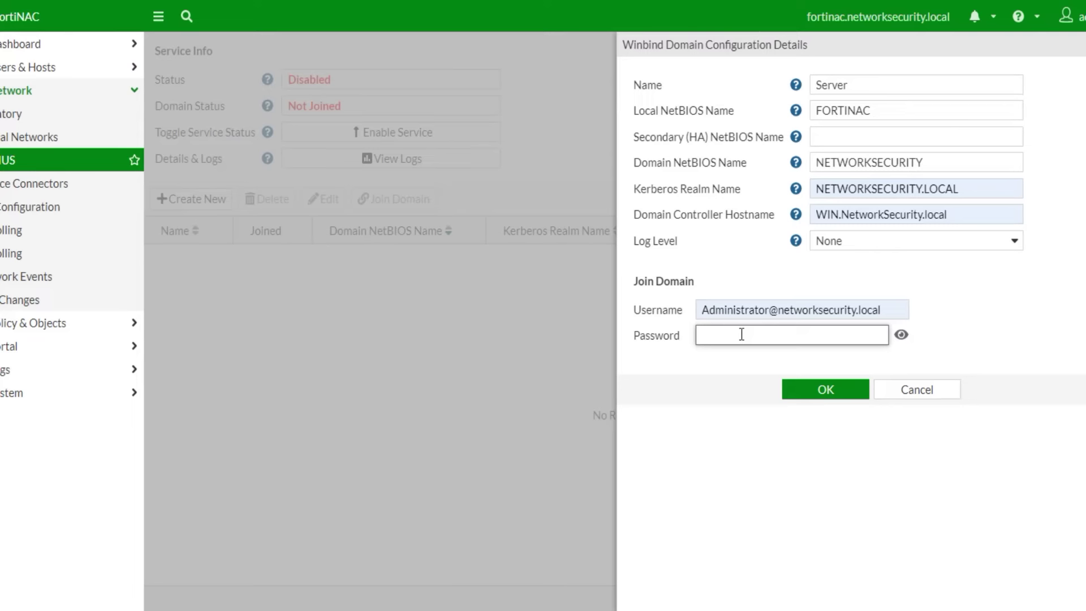
{"action": "type", "text": "•••••••"}
{"action": "left_click", "coordinate": [838, 390]}
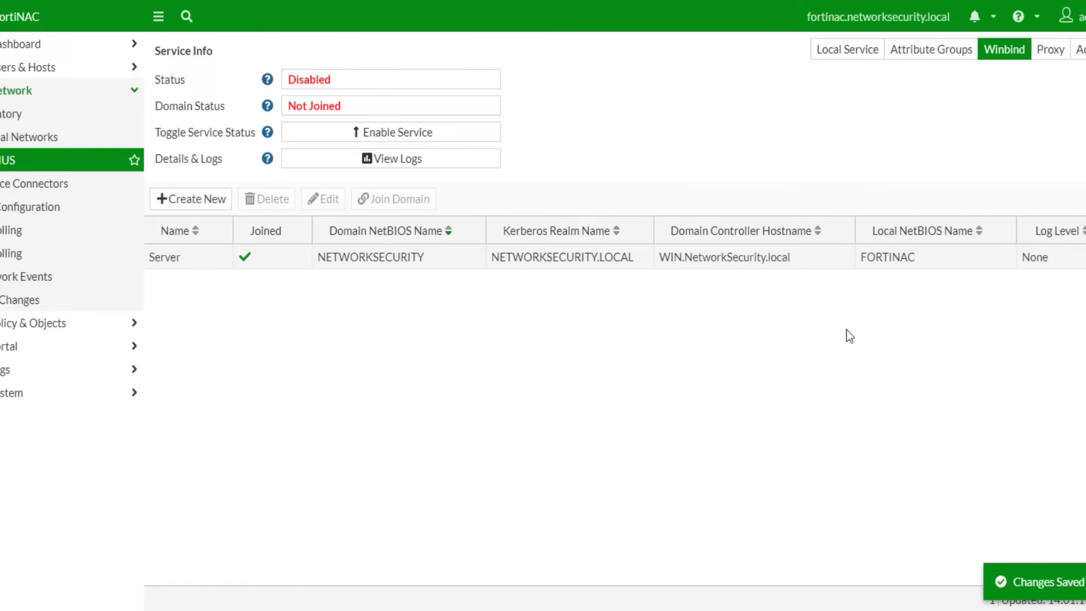
{"action": "left_click", "coordinate": [441, 135]}
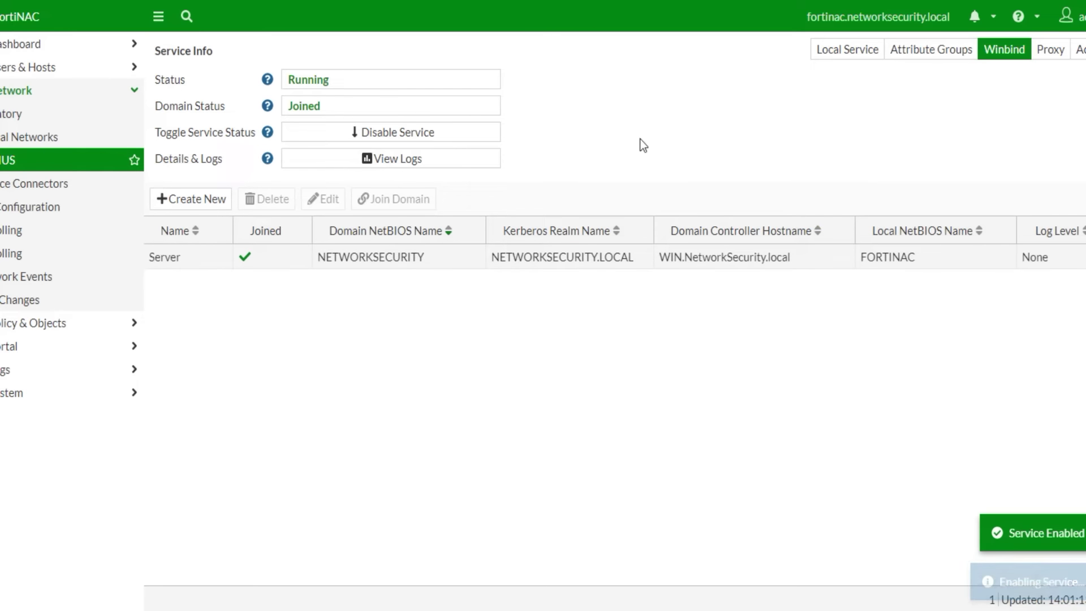
- Allow the Server winbind domain in DefaultConfig and enable the local RADIUS service
{"action": "left_click", "coordinate": [849, 51]}
{"action": "double_click", "coordinate": [294, 500]}
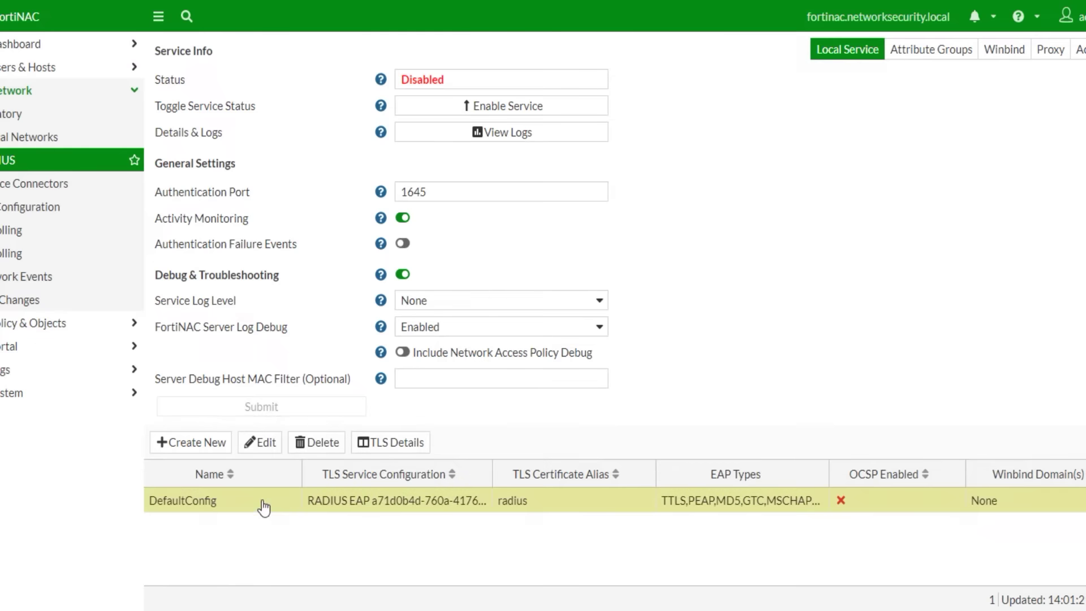
{"action": "left_click", "coordinate": [706, 328]}
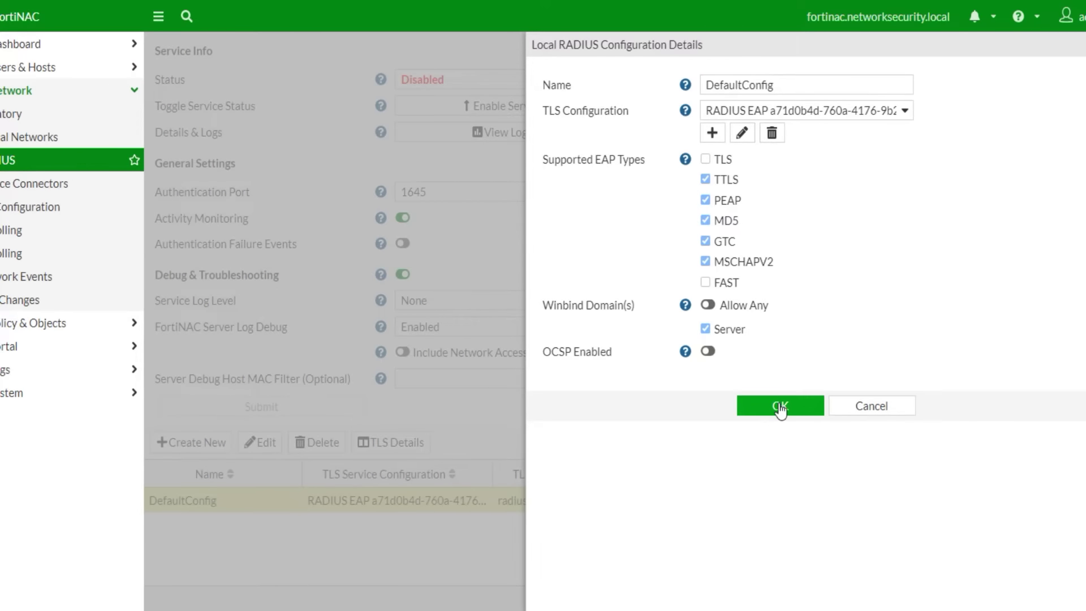
{"action": "left_click", "coordinate": [780, 406]}
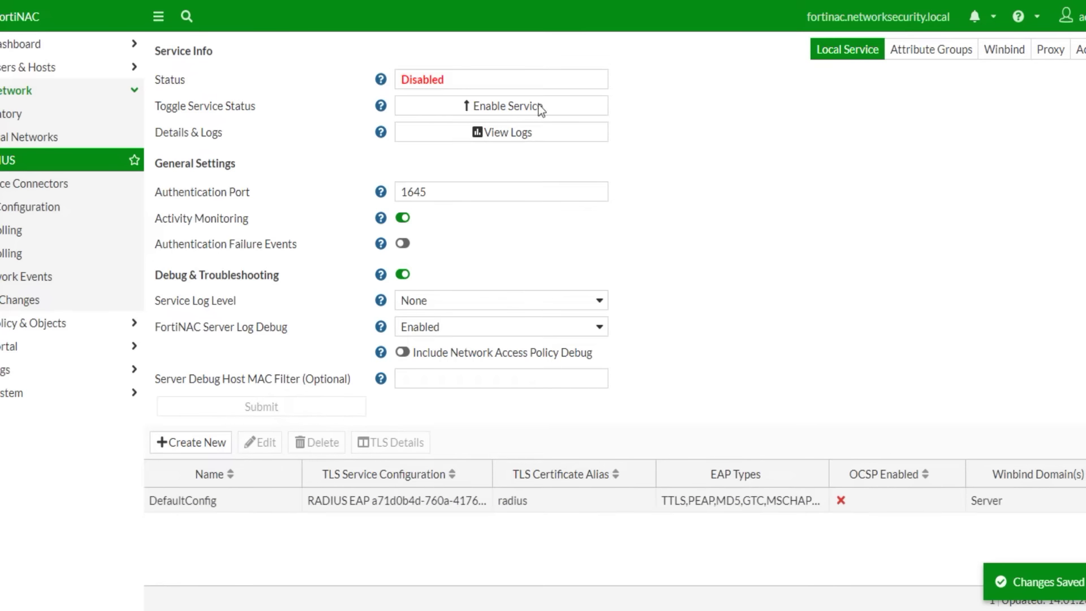
{"action": "left_click", "coordinate": [487, 106]}
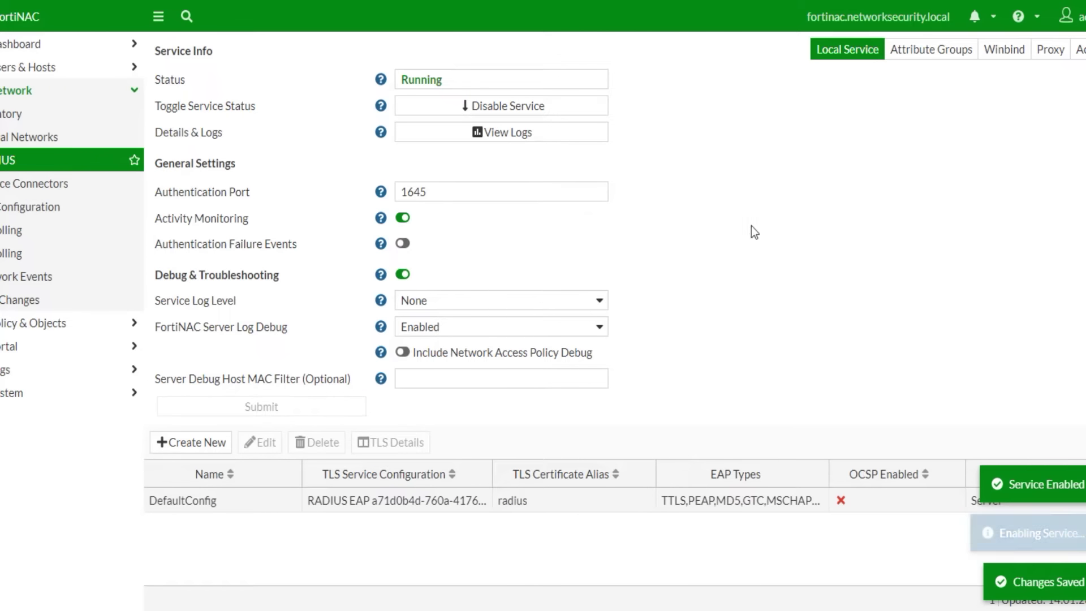
- Browse the RADIUS Replies, Winbind and Attribute Groups pages, returning to Local Service
{"action": "left_click", "coordinate": [1078, 50]}
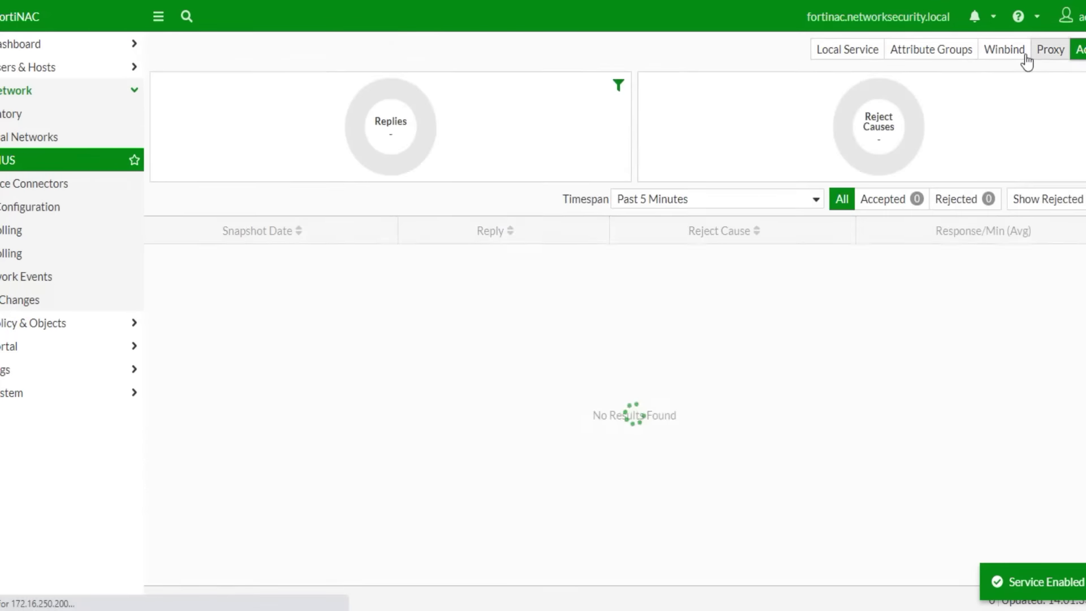
{"action": "left_click", "coordinate": [1021, 56]}
{"action": "left_click", "coordinate": [937, 61]}
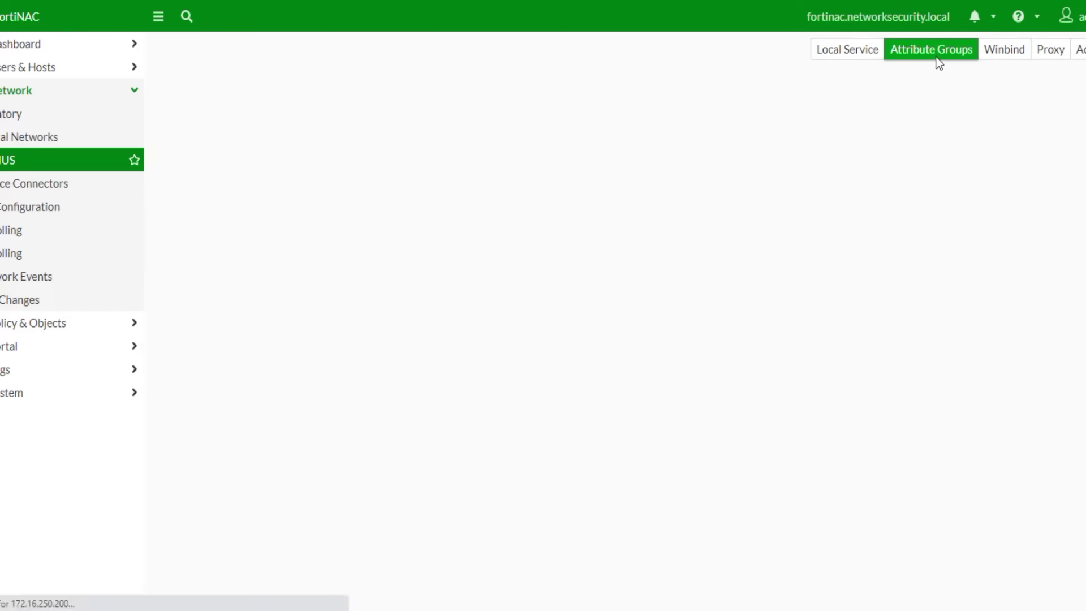
{"action": "left_click", "coordinate": [853, 59]}
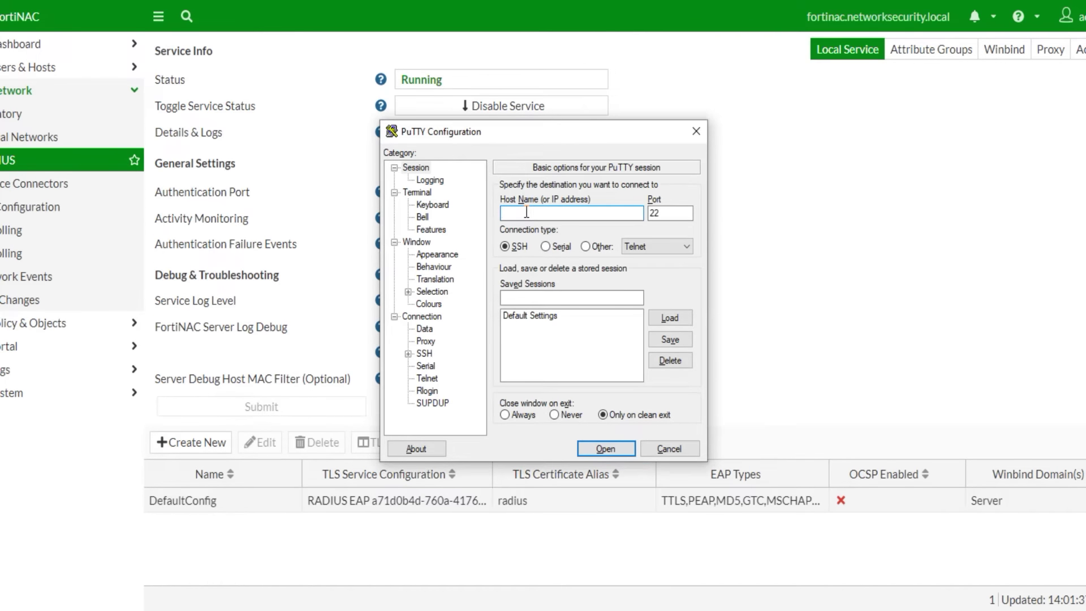
- Open an SSH session to the switch, accept the key warning and log in
{"action": "type", "text": "172.16.250.254"}
{"action": "key", "text": "Return"}
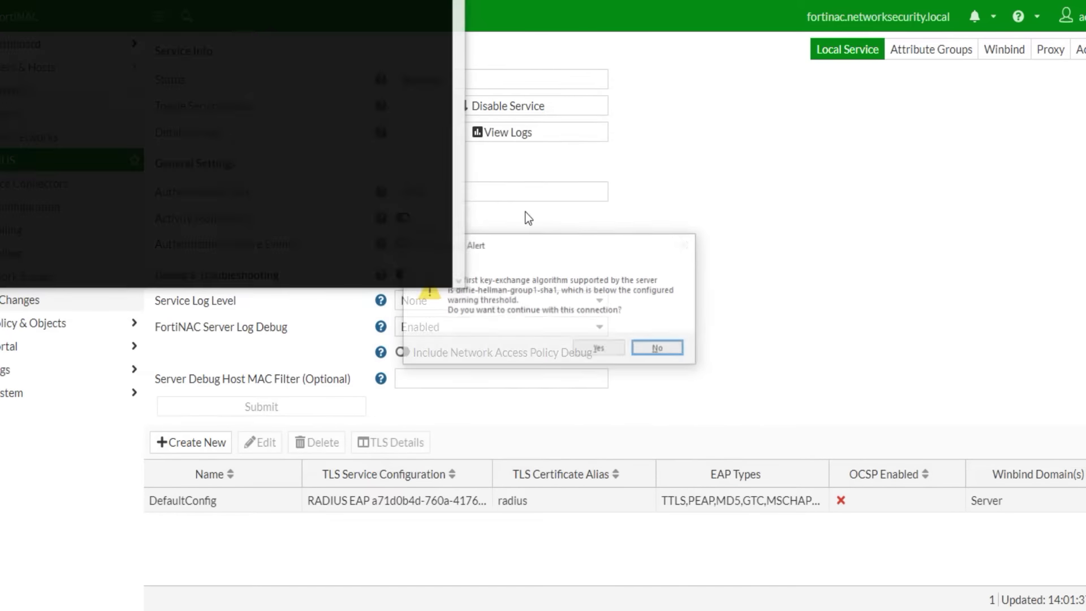
{"action": "key", "text": "Left"}
{"action": "key", "text": "Return"}
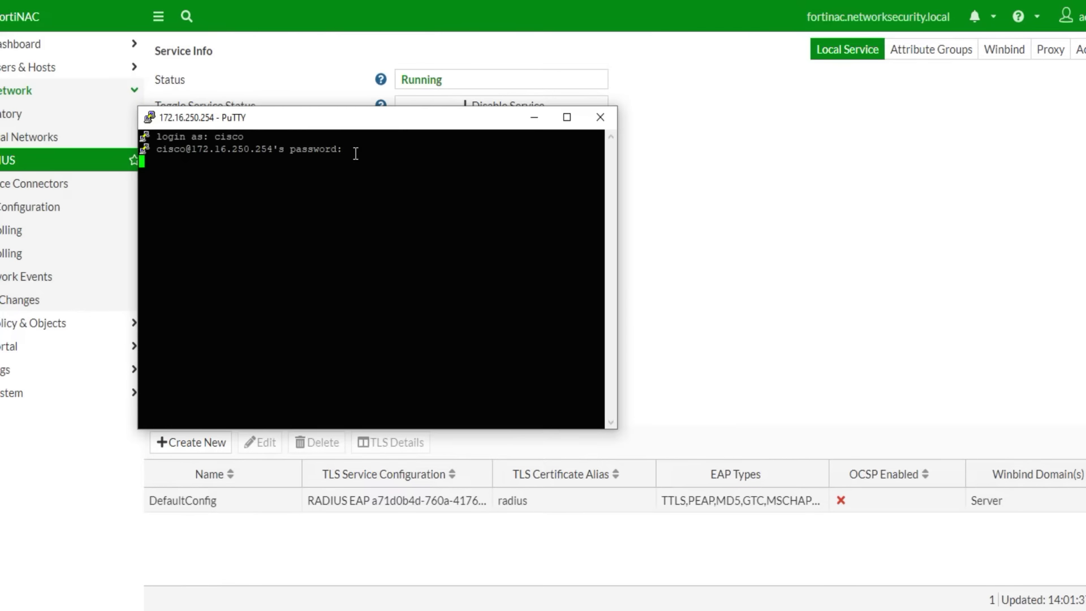
{"action": "key", "text": "Return"}
{"action": "key", "text": "Return"}
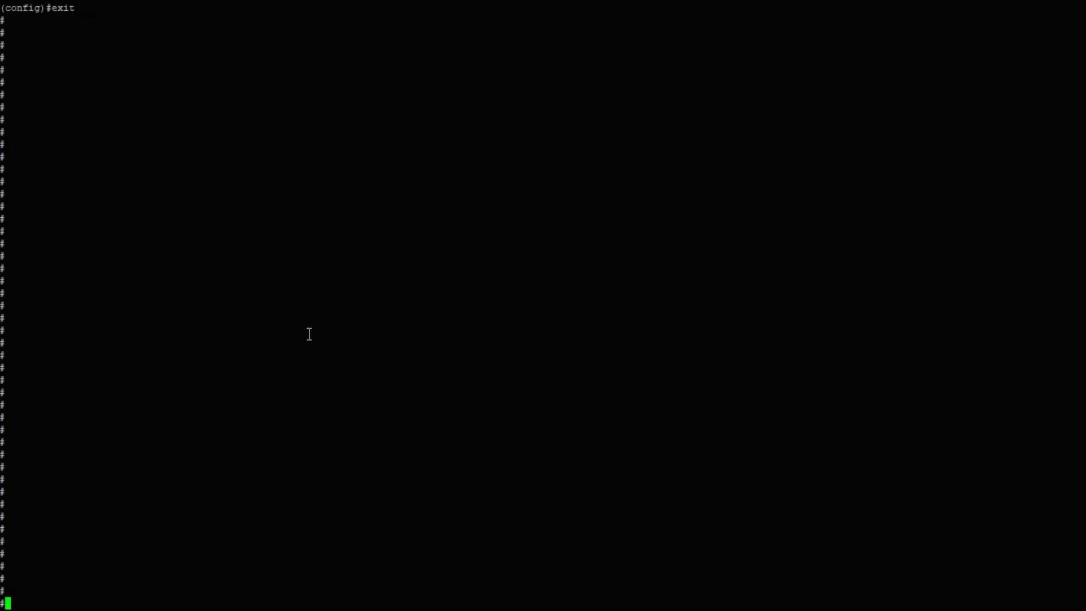
- Enter global configuration mode and apply aaa new-model on the switch
{"action": "key", "text": "Return"}
{"action": "type", "text": "conf ter"}
{"action": "key", "text": "Tab"}
{"action": "key", "text": "Return"}
{"action": "type", "text": "aaa new"}
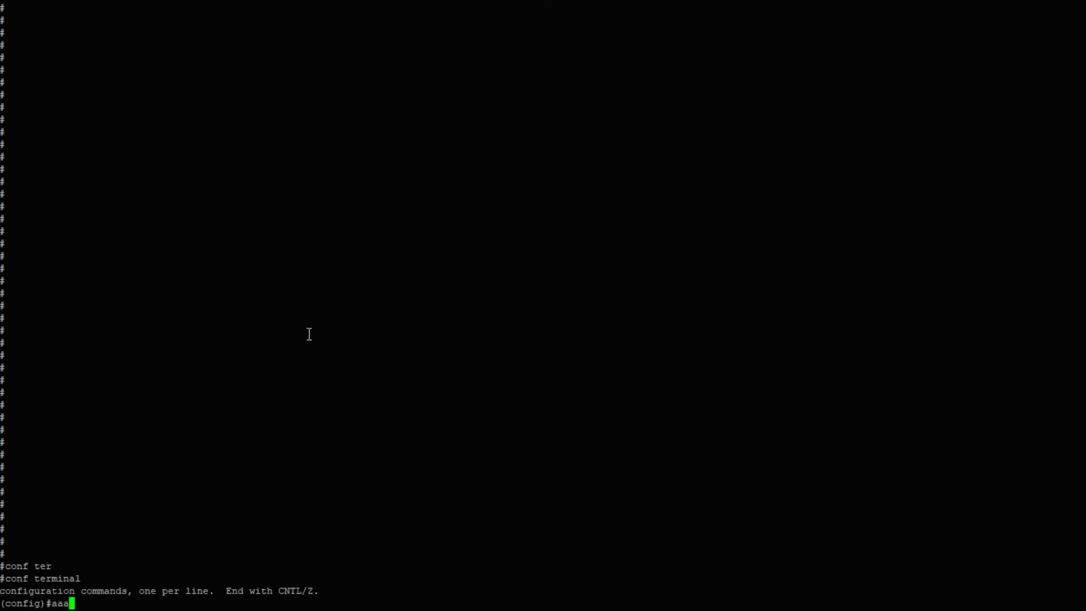
{"action": "key", "text": "Tab"}
{"action": "key", "text": "Return"}
{"action": "key", "text": "Return"}
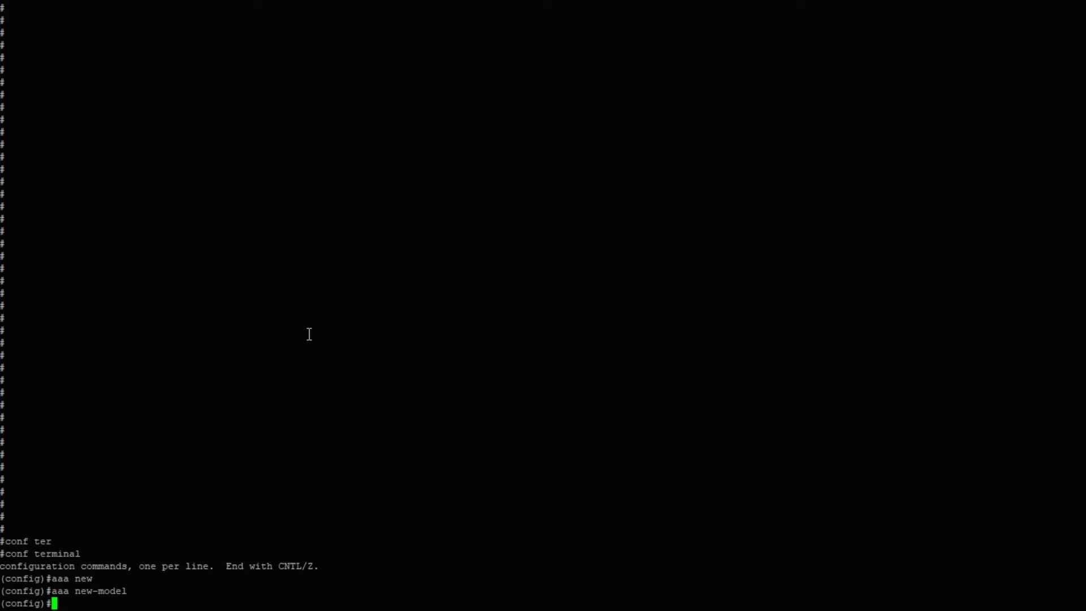
- Paste the aaa dot1x authentication and network authorization RADIUS commands from the notes
{"action": "key", "text": "alt+Tab"}
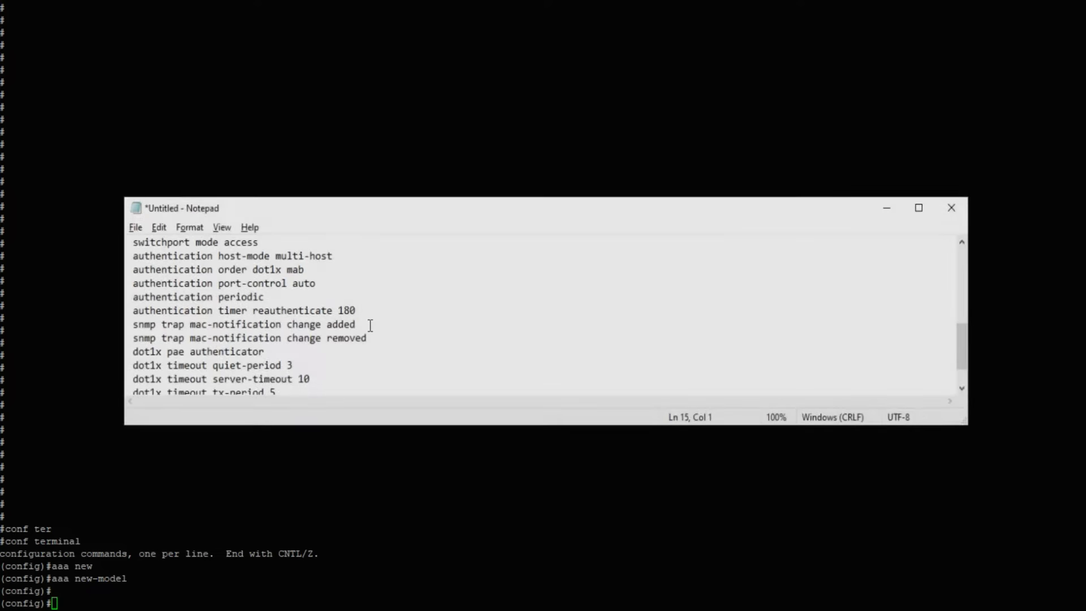
{"action": "scroll", "coordinate": [368, 323], "scroll_direction": "up", "scroll_amount": 8}
{"action": "left_click_drag", "start_coordinate": [123, 275], "coordinate": [429, 285]}
{"action": "key", "text": "ctrl+c"}
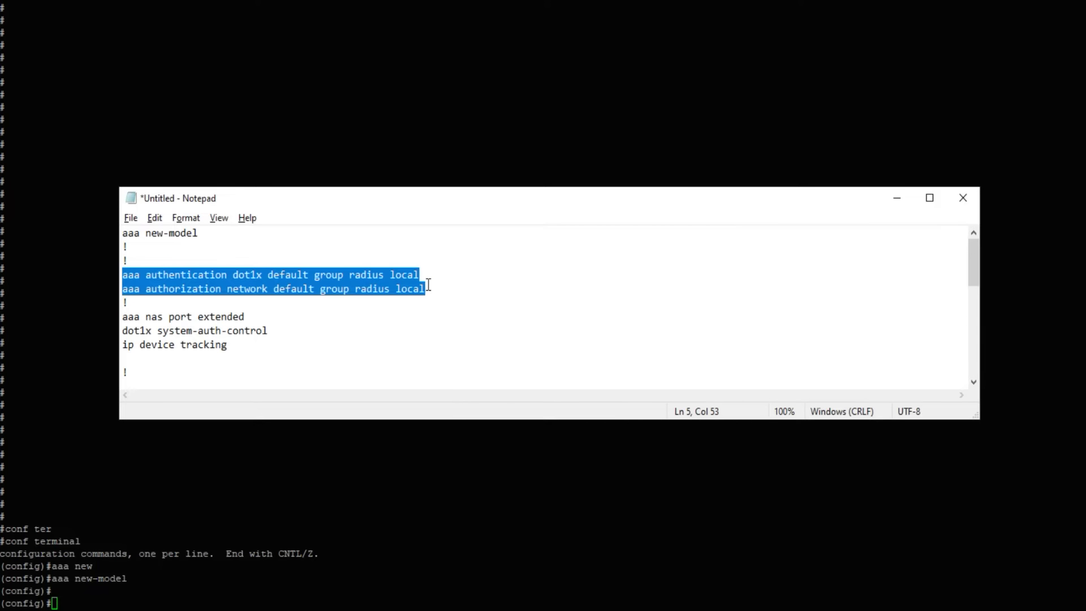
{"action": "left_click", "coordinate": [194, 523]}
{"action": "right_click", "coordinate": [132, 557]}
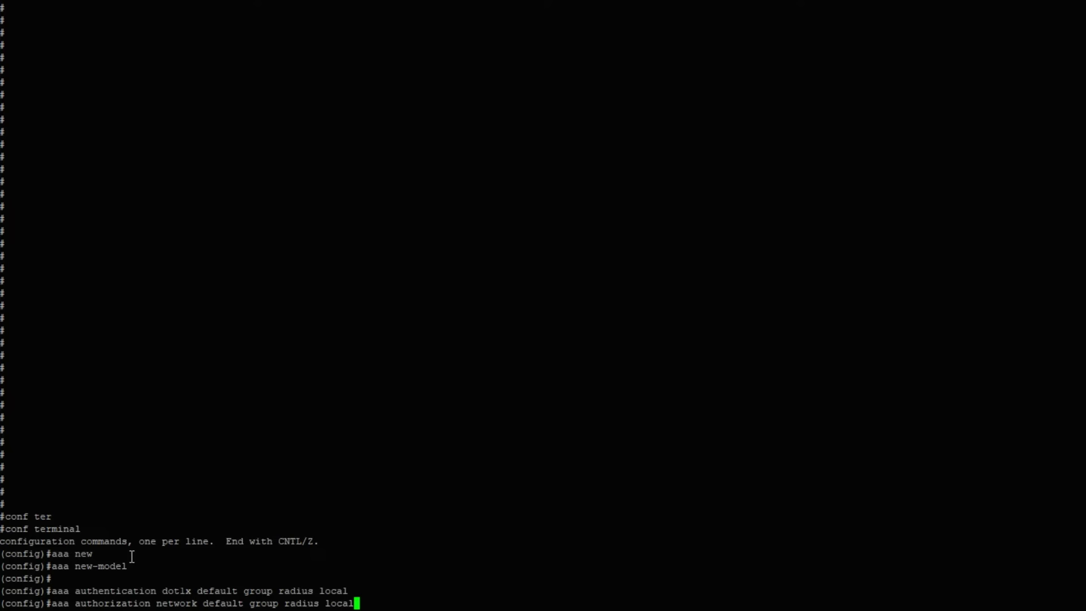
{"action": "key", "text": "Return"}
{"action": "key", "text": "Return"}
{"action": "key", "text": "Return"}
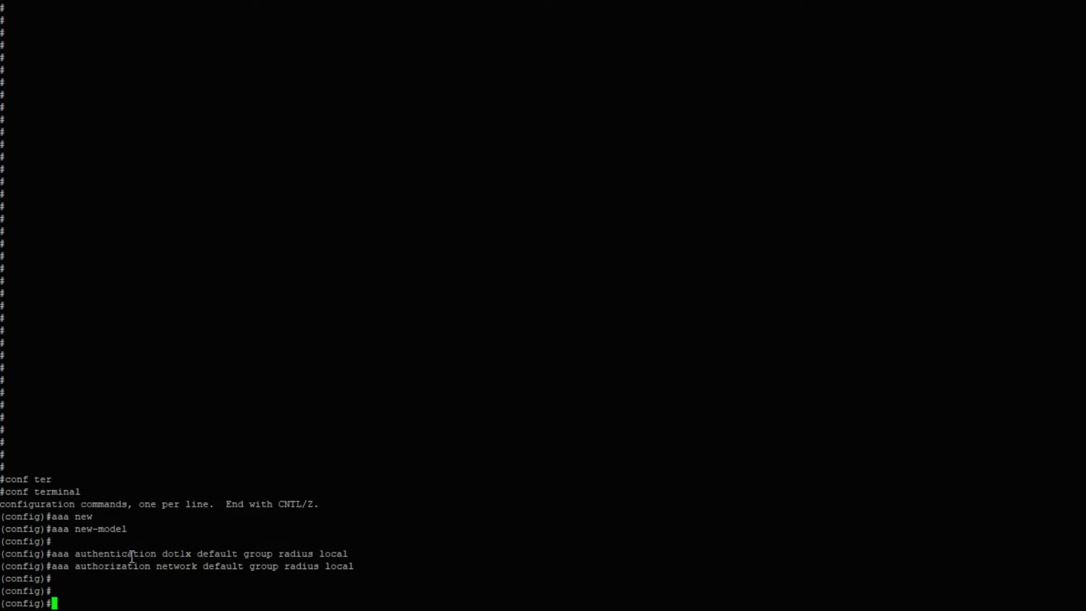
- Apply aaa nas-port extended, dot1x system-auth-control and ip device tracking commands
{"action": "key", "text": "alt+Tab"}
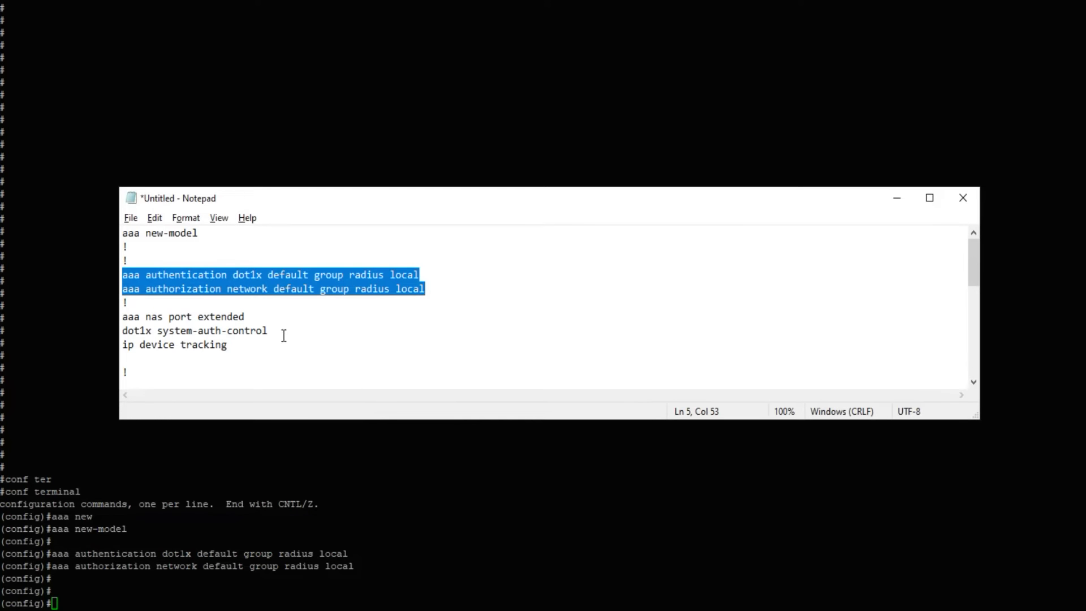
{"action": "left_click", "coordinate": [163, 333]}
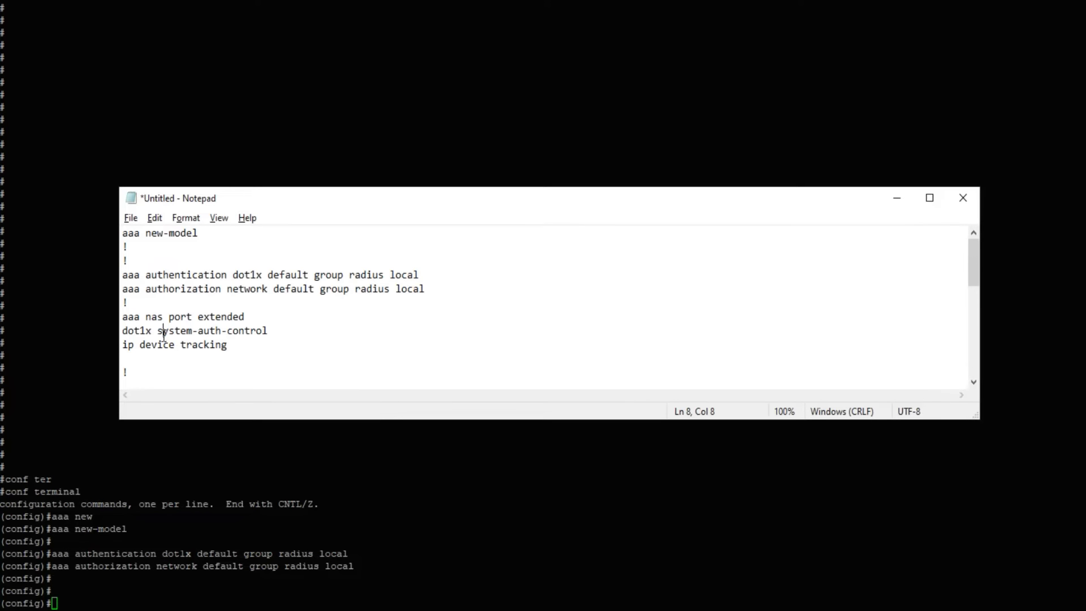
{"action": "left_click", "coordinate": [122, 317]}
{"action": "left_click", "coordinate": [223, 344], "text": "shift"}
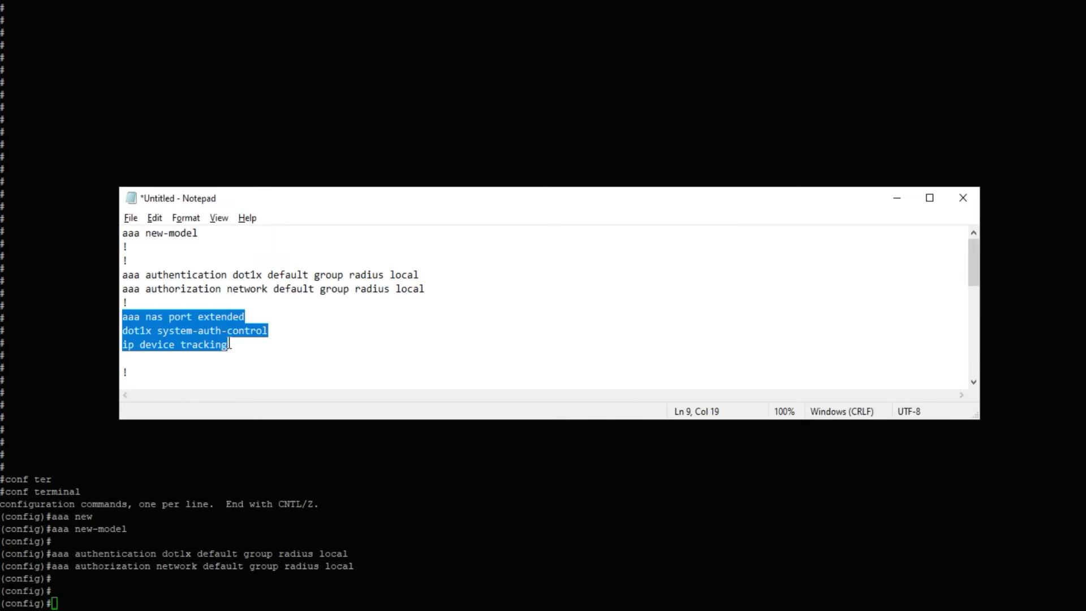
{"action": "left_click", "coordinate": [178, 559]}
{"action": "right_click", "coordinate": [156, 594]}
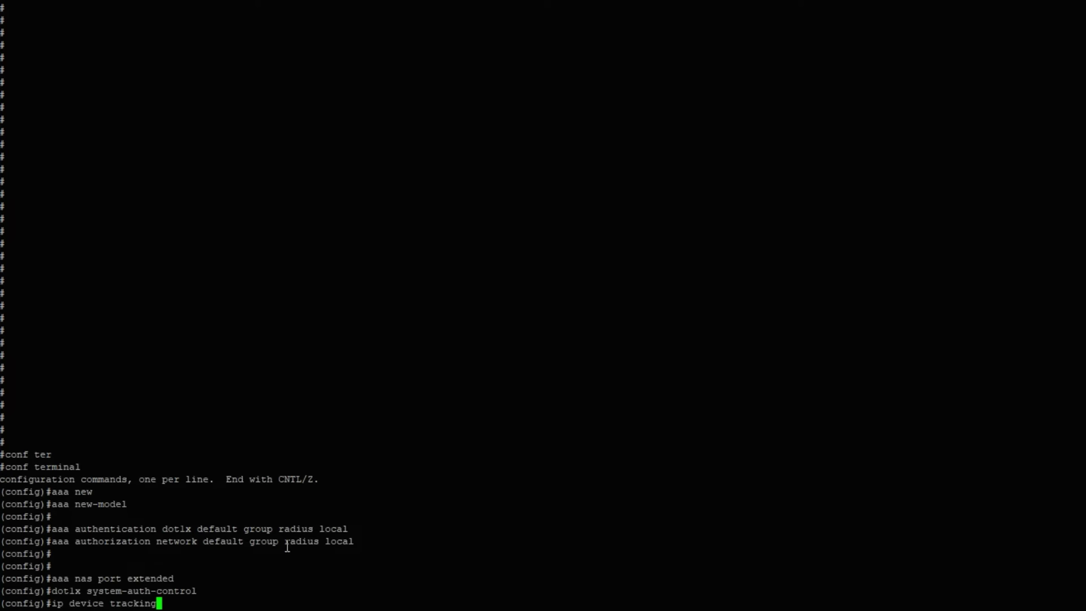
{"action": "key", "text": "Return"}
{"action": "key", "text": "Return"}
{"action": "key", "text": "Return"}
{"action": "key", "text": "Return"}
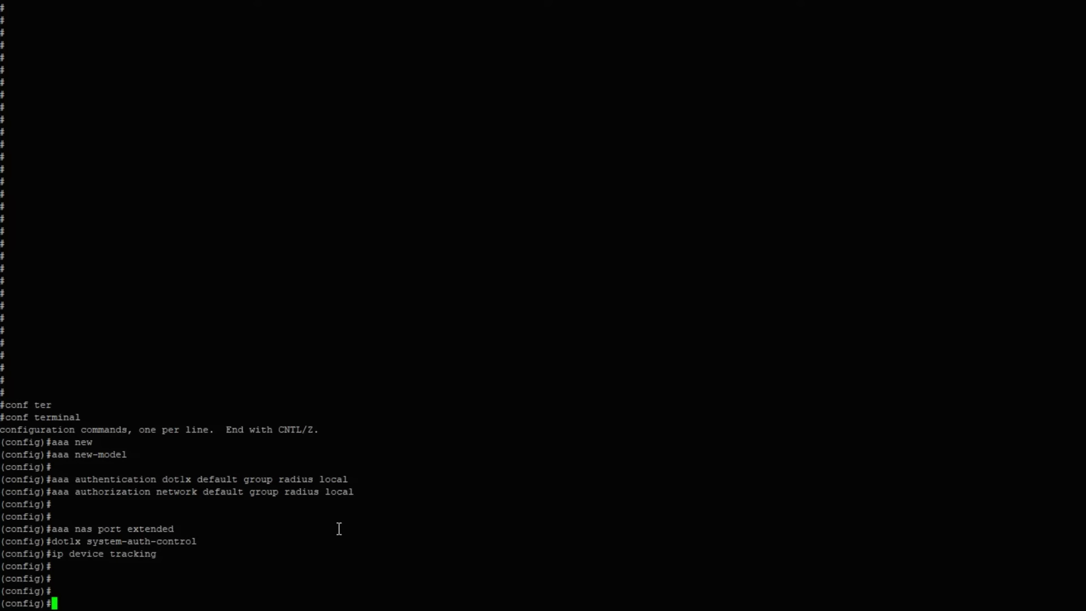
- Add RADIUS server 172.16.250.200 on ports 1645/1646 with VSA sending
{"action": "key", "text": "alt+Tab"}
{"action": "scroll", "coordinate": [337, 366], "scroll_direction": "down", "scroll_amount": 3}
{"action": "left_click_drag", "start_coordinate": [123, 274], "coordinate": [377, 304]}
{"action": "key", "text": "ctrl+c"}
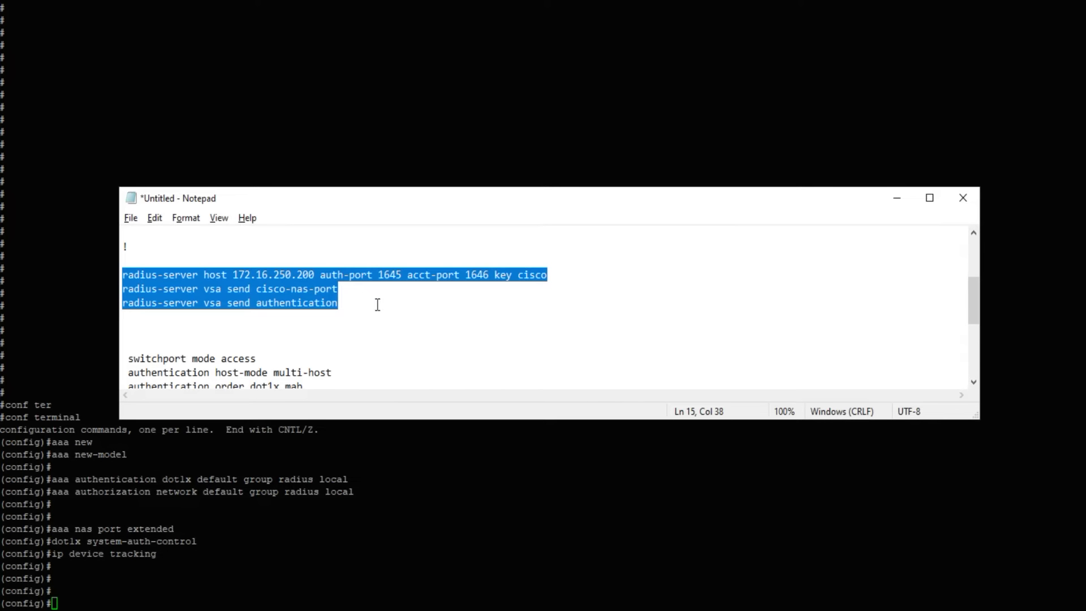
{"action": "left_click", "coordinate": [187, 591]}
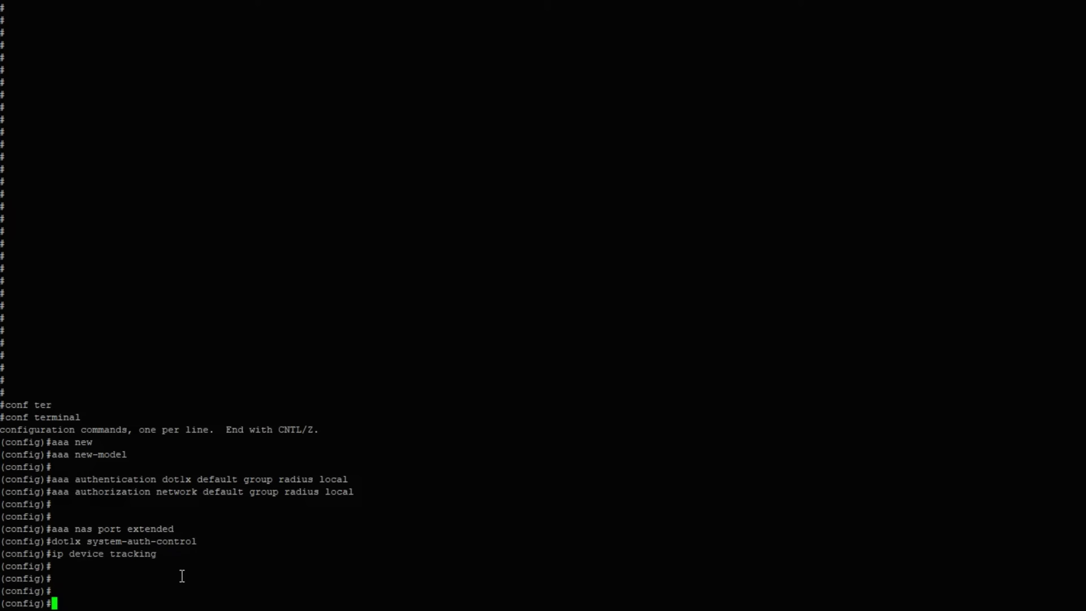
{"action": "right_click", "coordinate": [183, 576]}
{"action": "key", "text": "Return"}
{"action": "key", "text": "Return"}
{"action": "key", "text": "Return"}
{"action": "key", "text": "Return"}
{"action": "key", "text": "Return"}
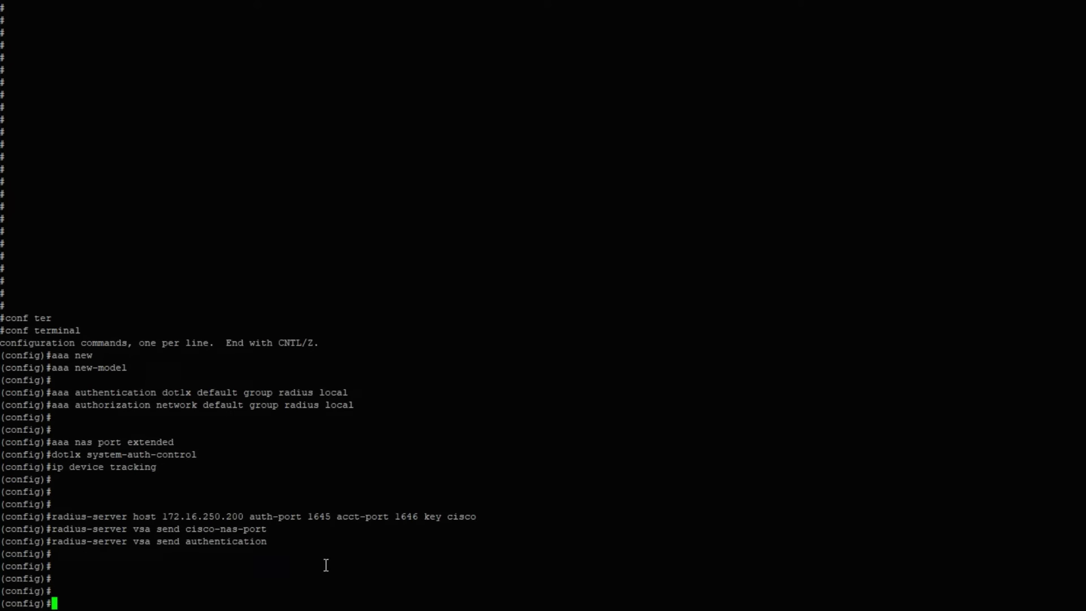
{"action": "key", "text": "alt+Tab"}
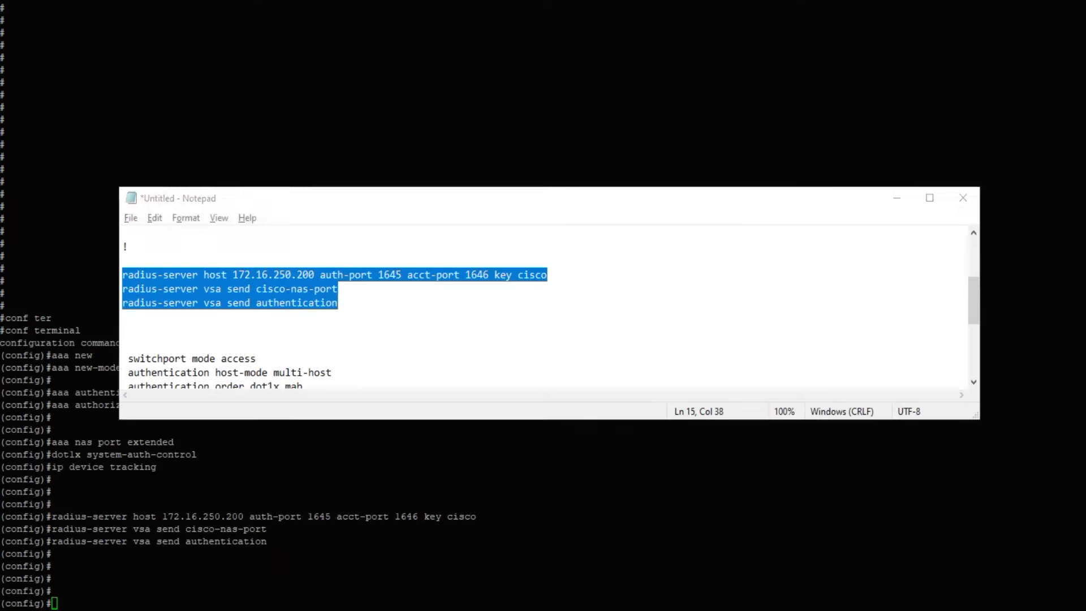
{"action": "scroll", "coordinate": [306, 391], "scroll_direction": "down", "scroll_amount": 4}
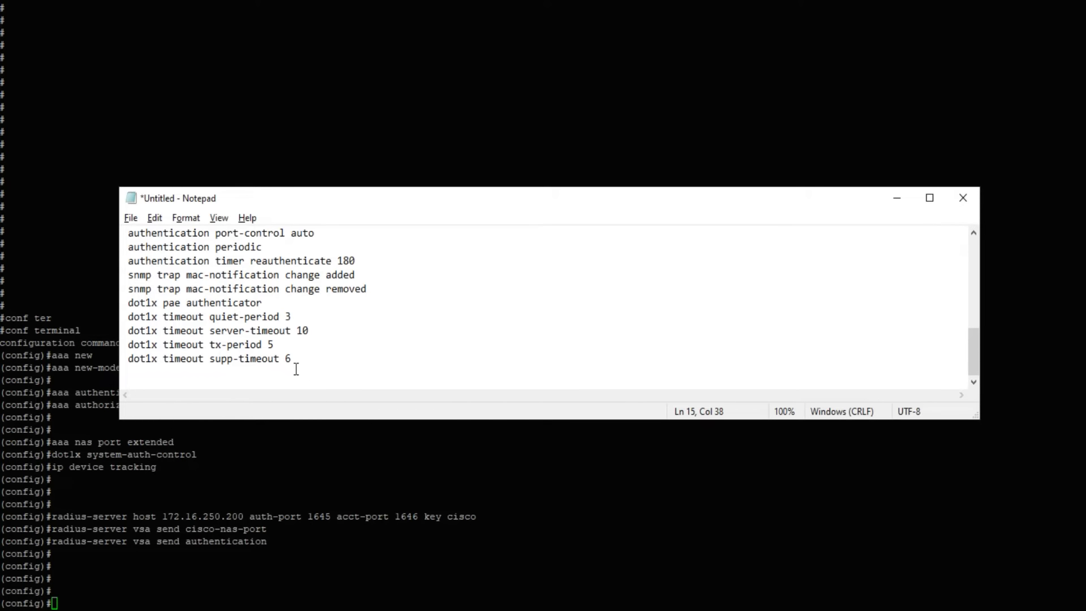
{"action": "left_click", "coordinate": [138, 552]}
- List interface status and identify the 1/0/27, 1/0/34 and 1/0/36 rows
{"action": "type", "text": "do"}
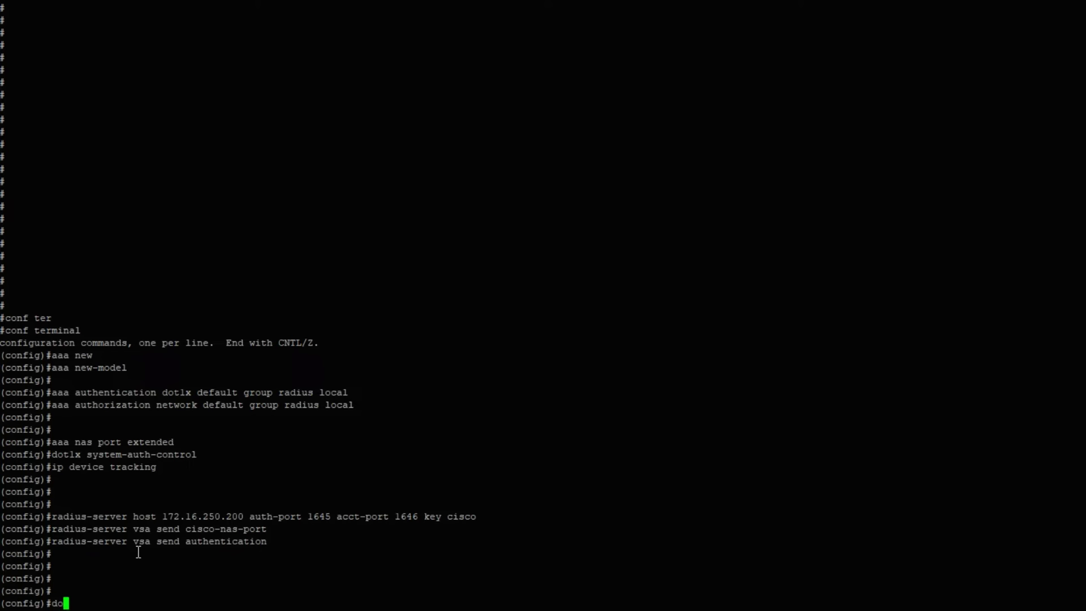
{"action": "type", "text": " sho ip int bri"}
{"action": "key", "text": "Return"}
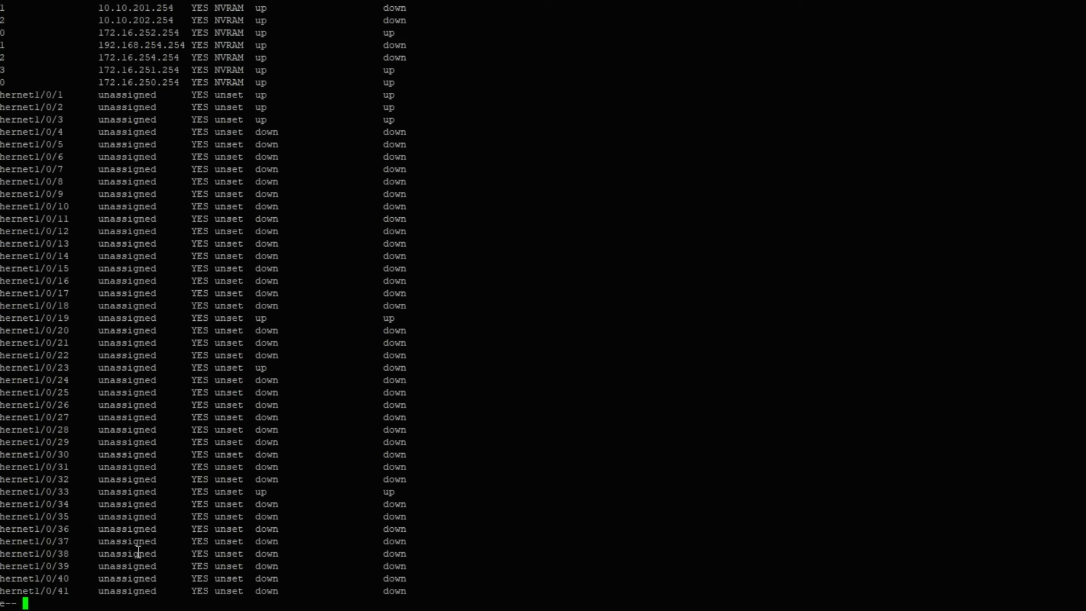
{"action": "left_click_drag", "start_coordinate": [41, 417], "coordinate": [379, 416]}
{"action": "left_click_drag", "start_coordinate": [65, 504], "coordinate": [230, 503]}
{"action": "left_click_drag", "start_coordinate": [72, 529], "coordinate": [400, 529]}
{"action": "left_click", "coordinate": [163, 574]}
- Enter interface configuration for FastEthernet 1/0/36
{"action": "type", "text": "q"}
{"action": "type", "text": "inter"}
{"action": "key", "text": "Tab"}
{"action": "type", "text": "fas"}
{"action": "key", "text": "Tab"}
{"action": "type", "text": "1/0/36"}
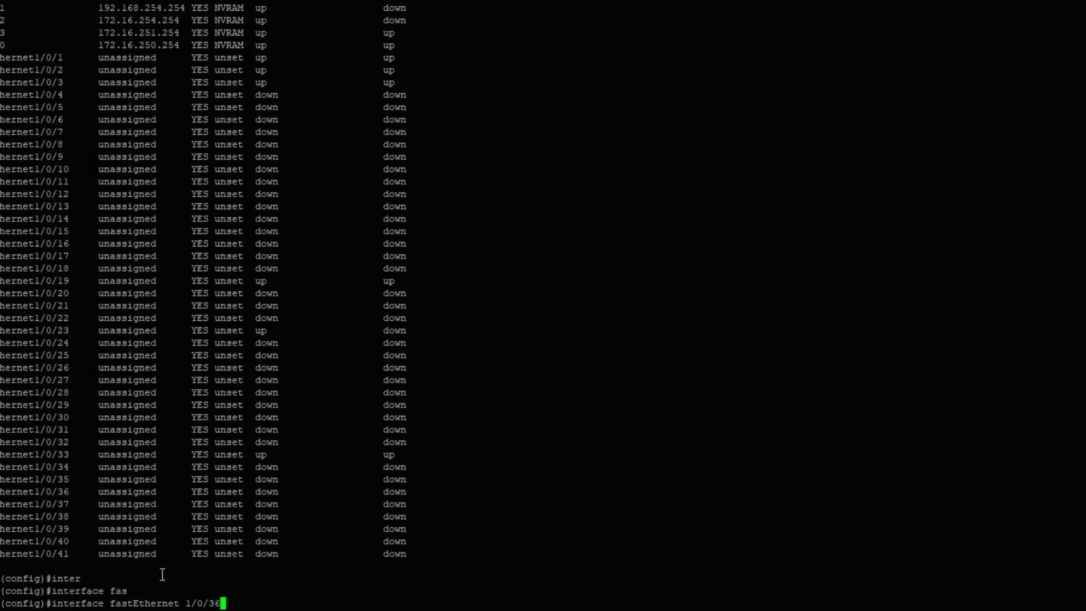
{"action": "key", "text": "Return"}
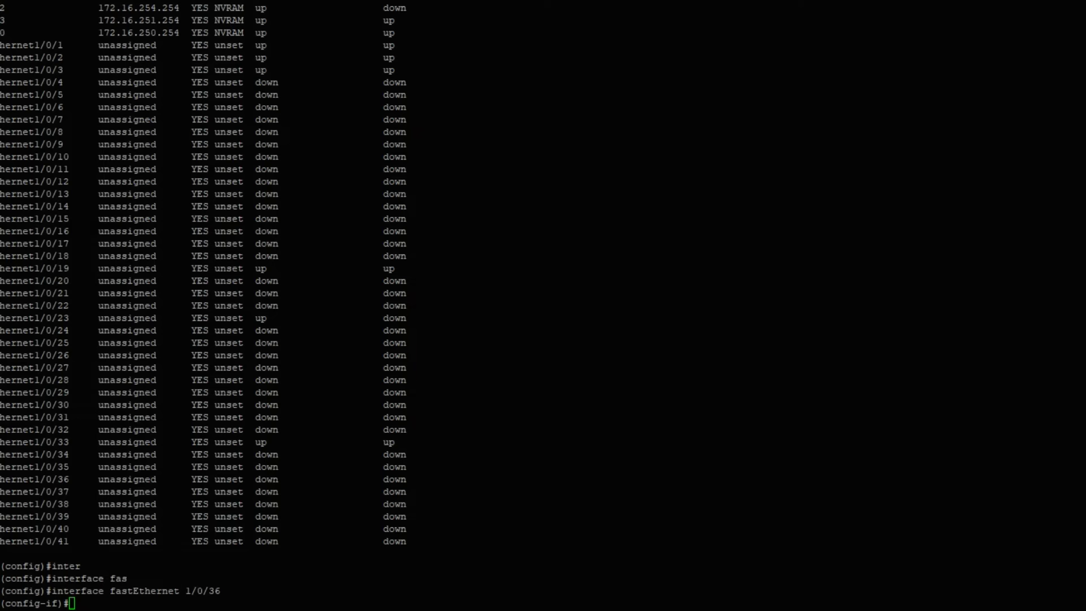
- Paste the multi-host dot1x-then-MAB authentication and dot1x timer lines onto the port
{"action": "key", "text": "alt+Tab"}
{"action": "scroll", "coordinate": [371, 348], "scroll_direction": "up", "scroll_amount": 2}
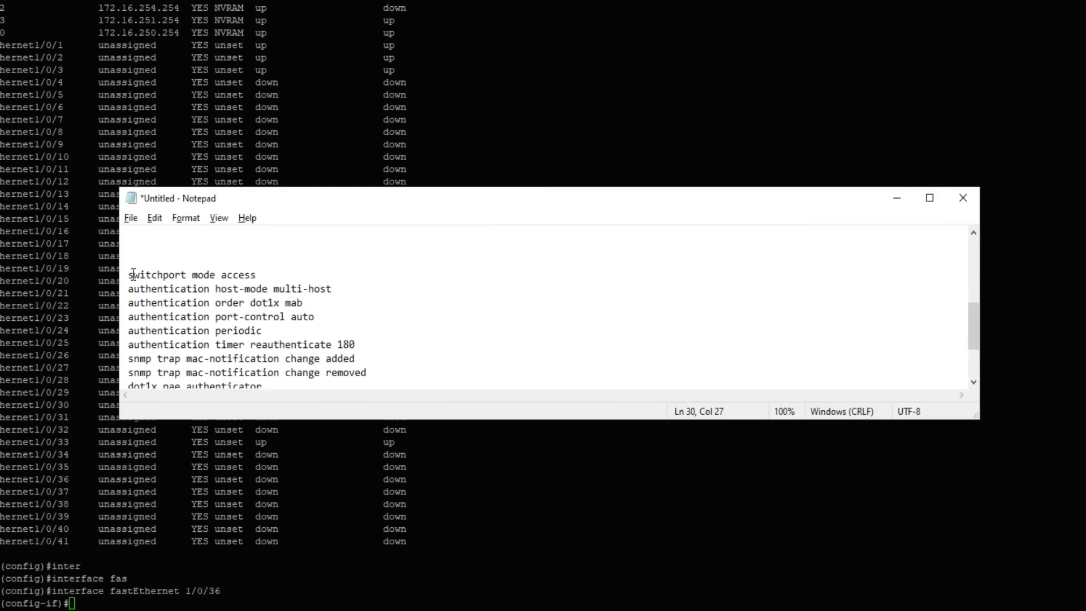
{"action": "left_click_drag", "start_coordinate": [128, 275], "coordinate": [307, 357]}
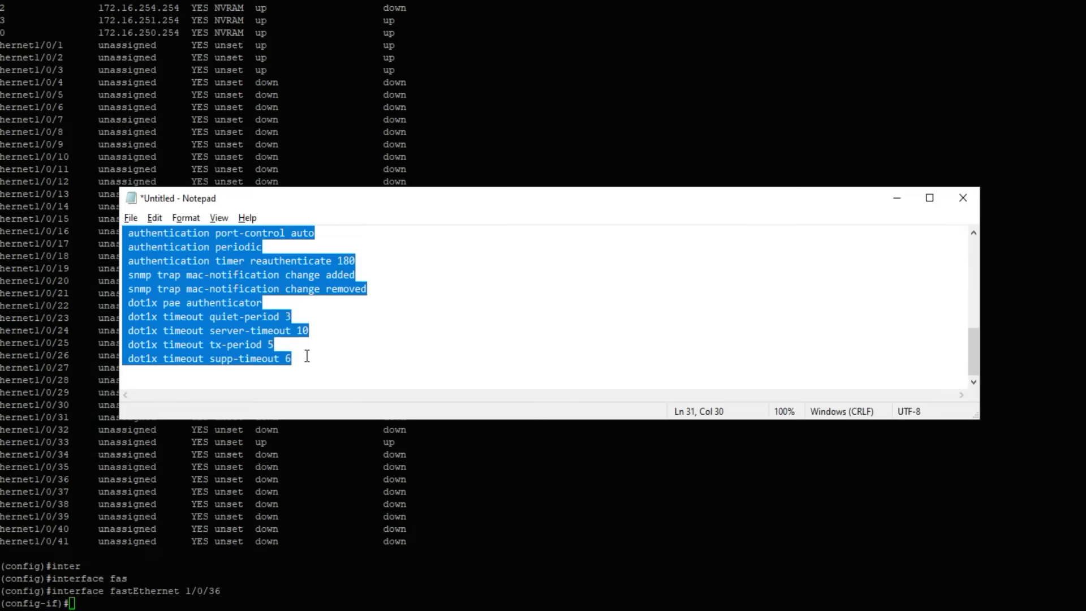
{"action": "left_click", "coordinate": [120, 578]}
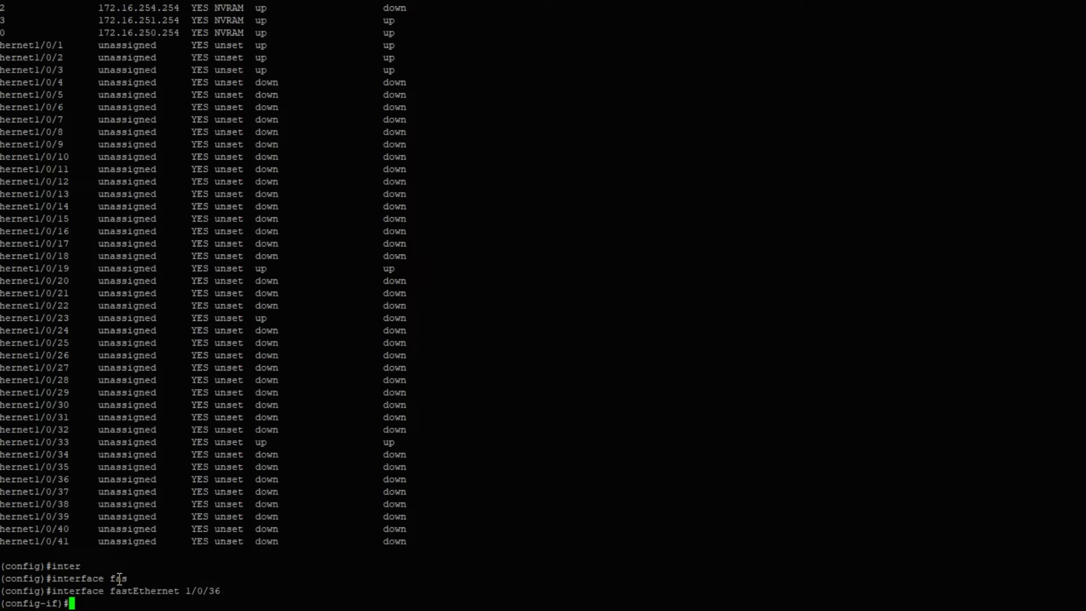
{"action": "right_click", "coordinate": [114, 590]}
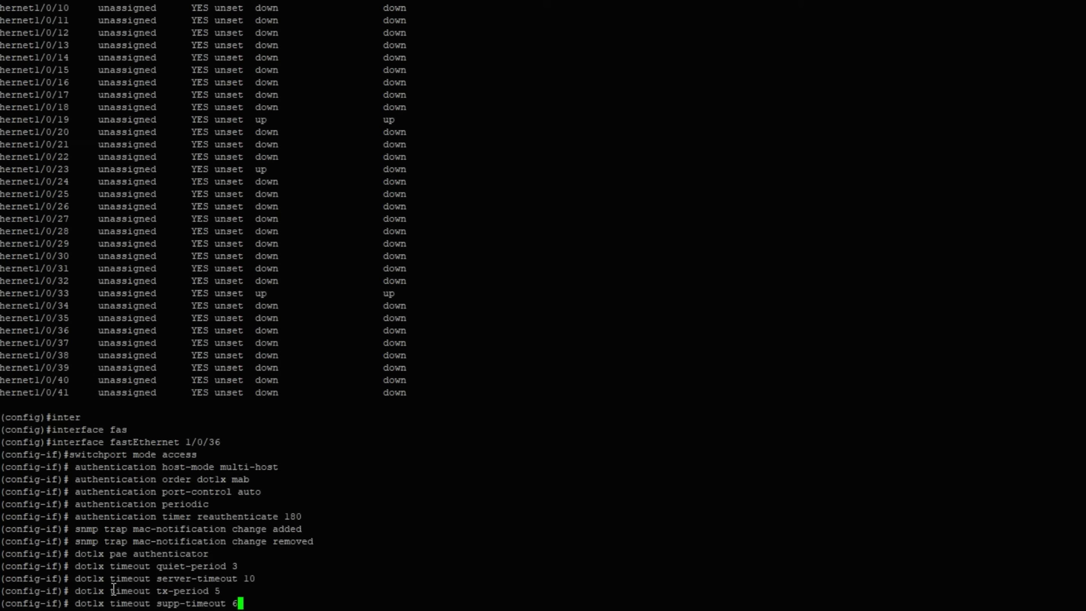
{"action": "key", "text": "Return"}
{"action": "key", "text": "Return"}
{"action": "key", "text": "Return"}
{"action": "key", "text": "Return"}
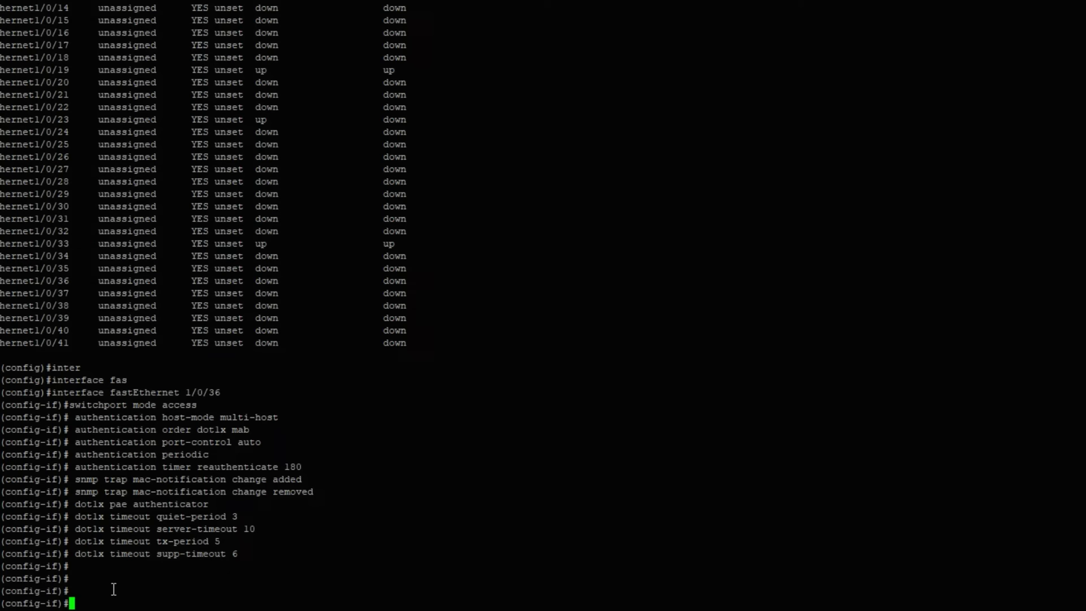
- Restart port 1/0/36 with shutdown/no shutdown, exit configuration mode, and enter show running-config
{"action": "type", "text": "shu"}
{"action": "key", "text": "Tab"}
{"action": "key", "text": "Return"}
{"action": "type", "text": "no shu"}
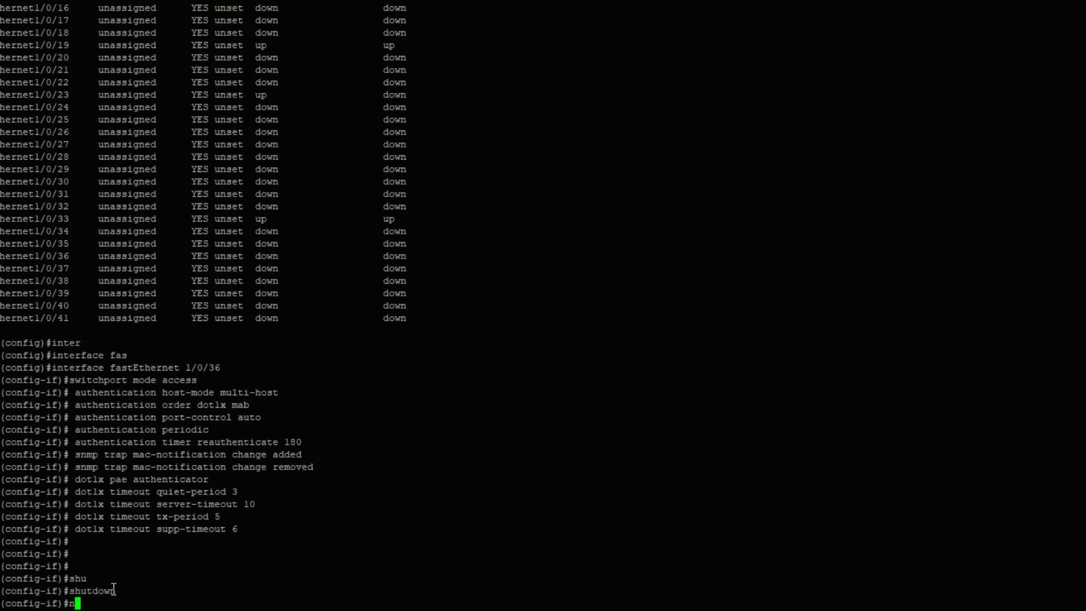
{"action": "key", "text": "Return"}
{"action": "type", "text": "exit"}
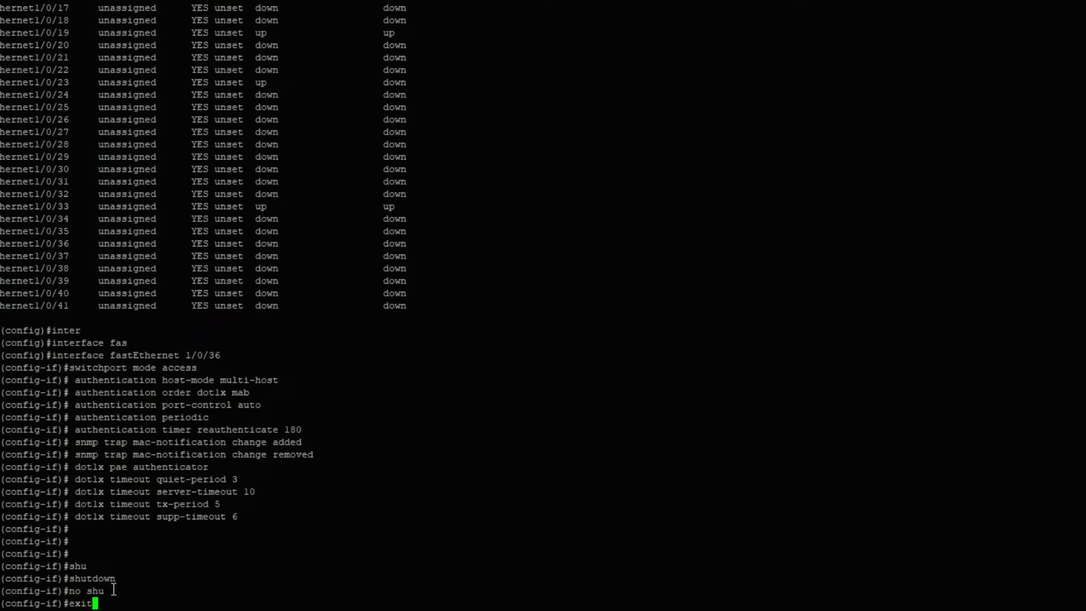
{"action": "key", "text": "Return"}
{"action": "key", "text": "Return"}
{"action": "key", "text": "Return"}
{"action": "key", "text": "Return"}
{"action": "type", "text": "exit"}
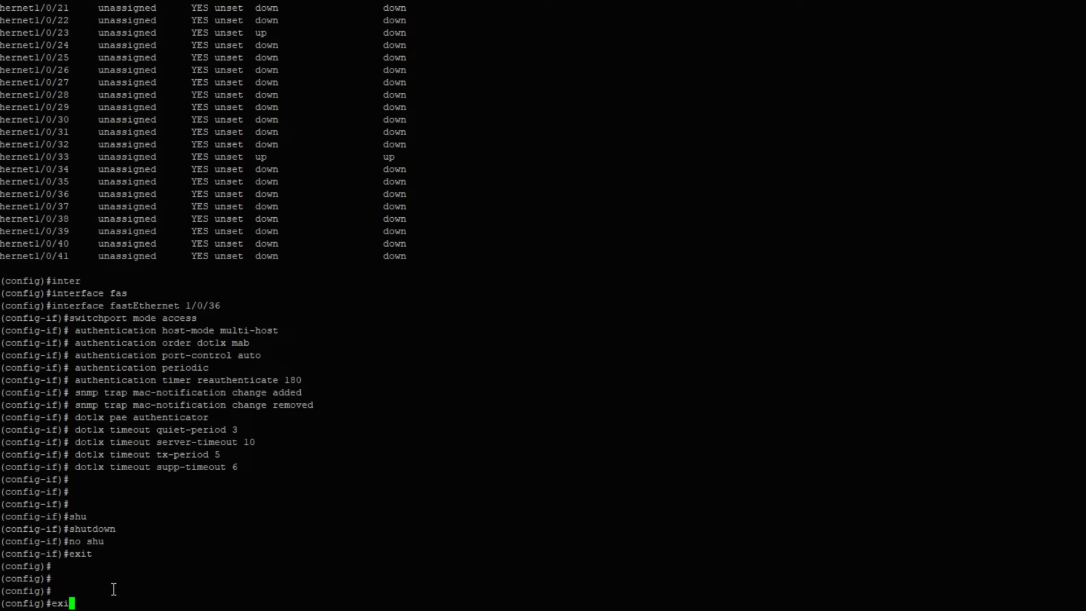
{"action": "key", "text": "Return"}
{"action": "key", "text": "Return"}
{"action": "key", "text": "Return"}
{"action": "key", "text": "Return"}
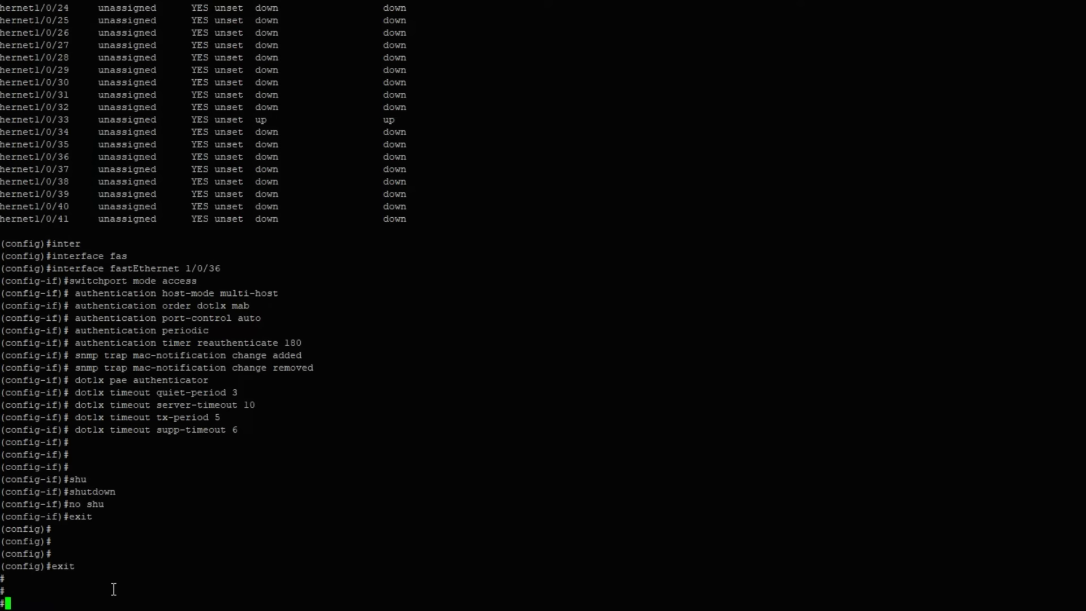
{"action": "type", "text": "sho run"}
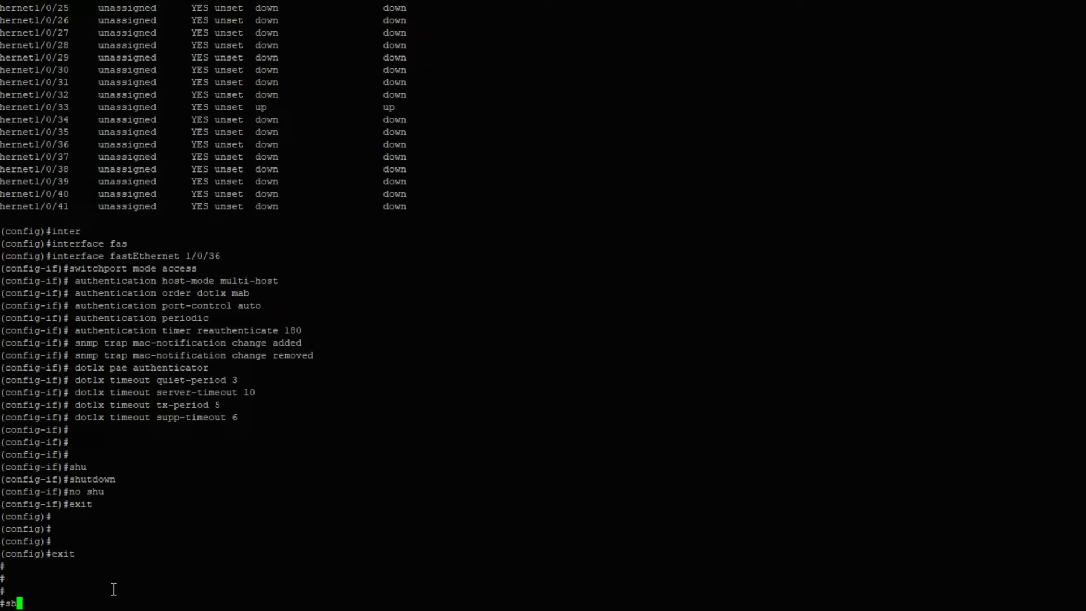
{"action": "key", "text": "Tab"}
- Page through the running-config to the end, past FastEthernet1/0/36 and the radius-server lines
{"action": "key", "text": "Return"}
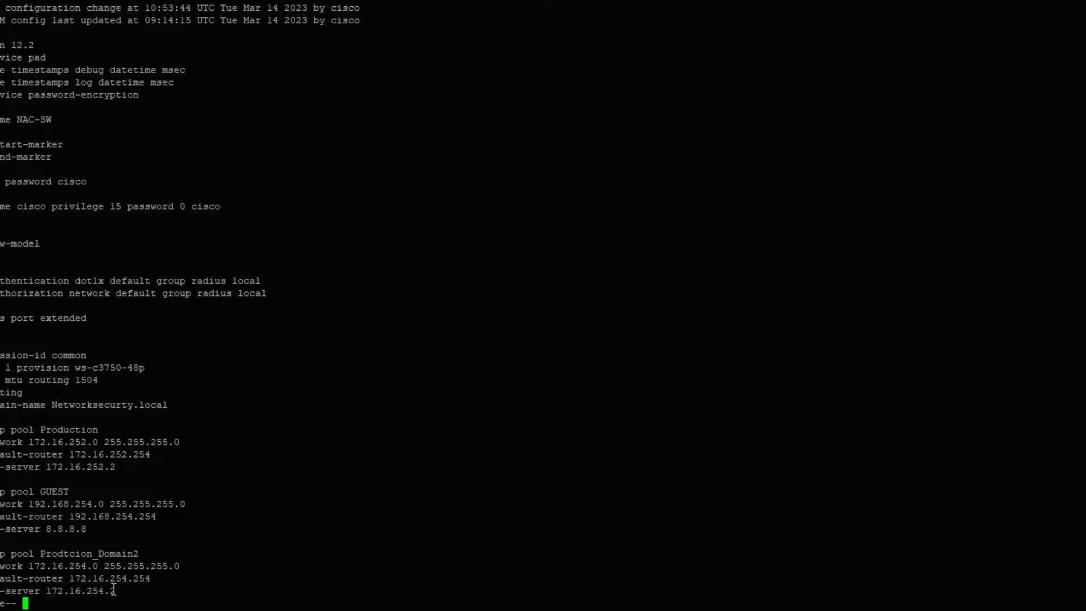
{"action": "key", "text": "space"}
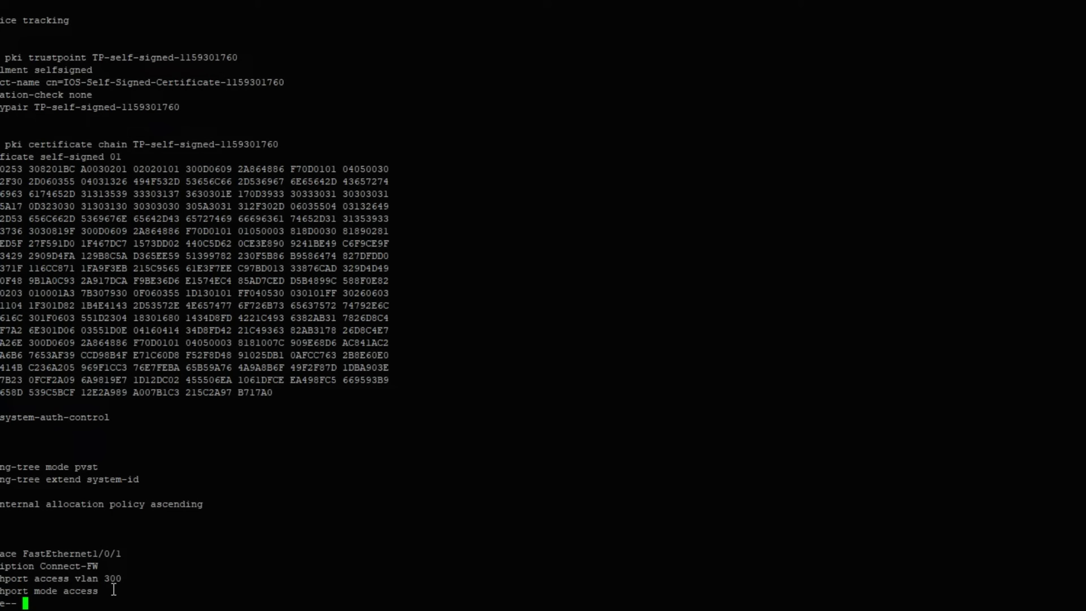
{"action": "key", "text": "space"}
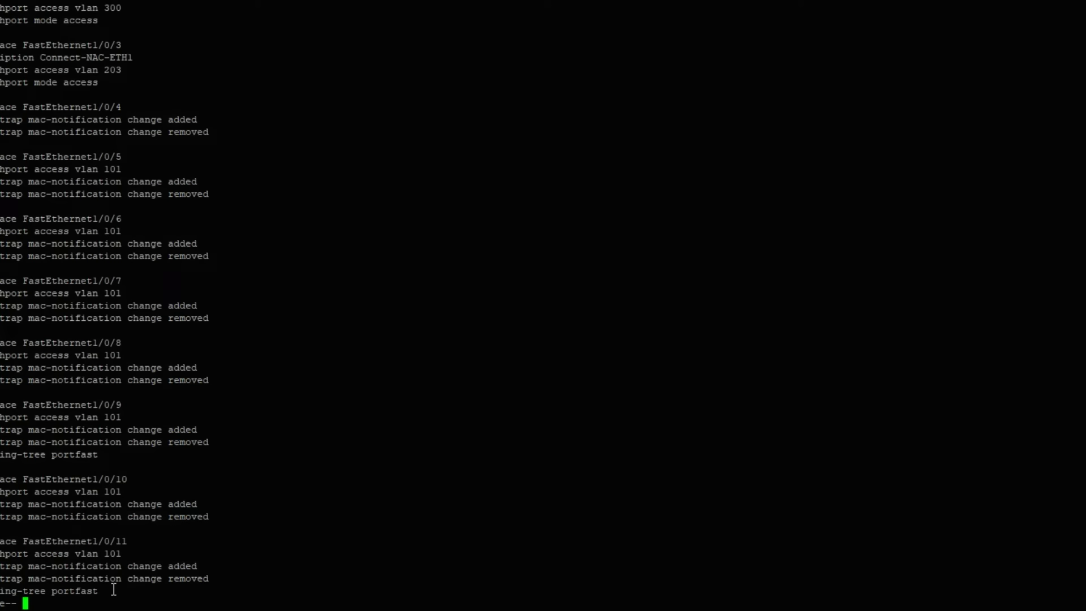
{"action": "key", "text": "space"}
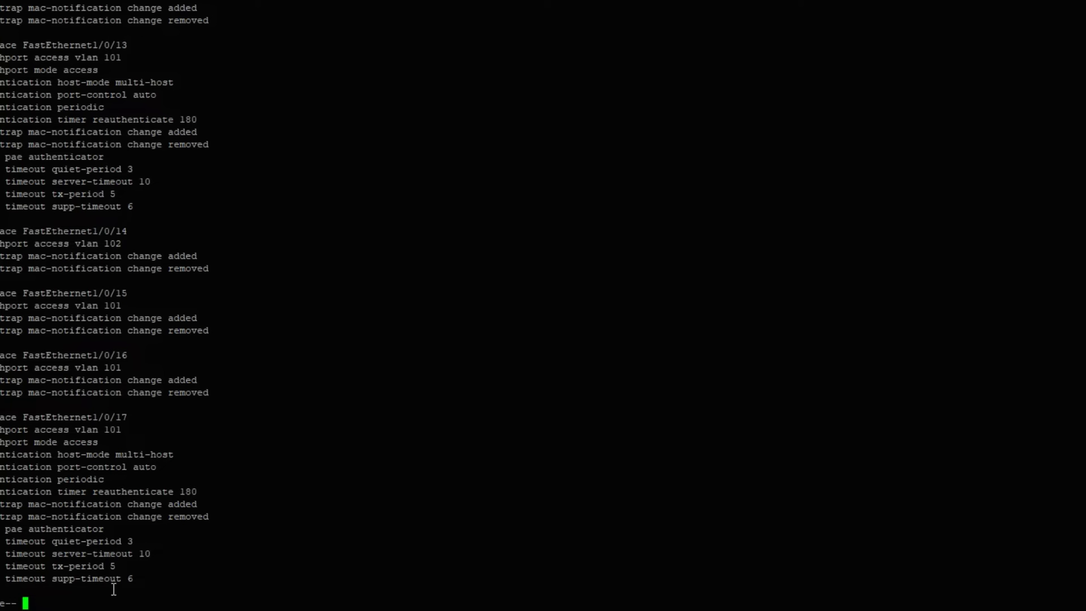
{"action": "key", "text": "space"}
{"action": "key", "text": "space"}
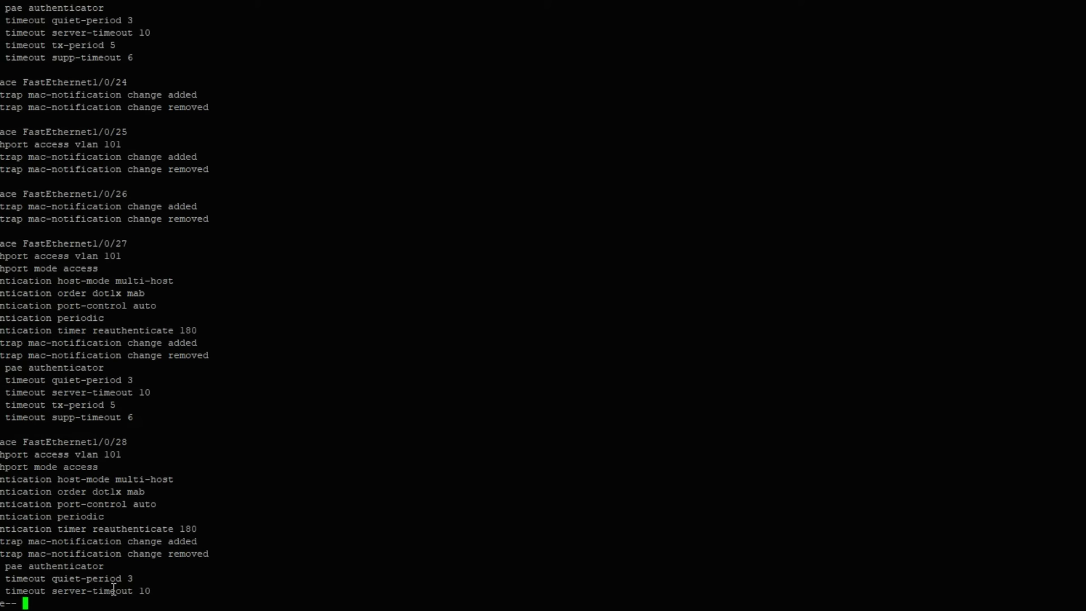
{"action": "key", "text": "space"}
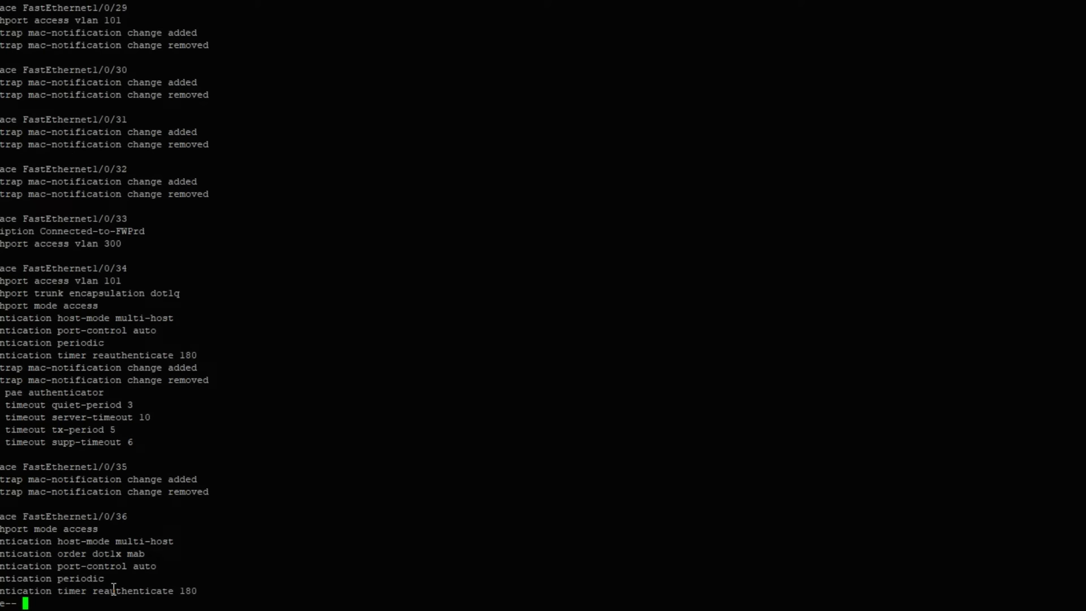
{"action": "key", "text": "space"}
{"action": "key", "text": "space"}
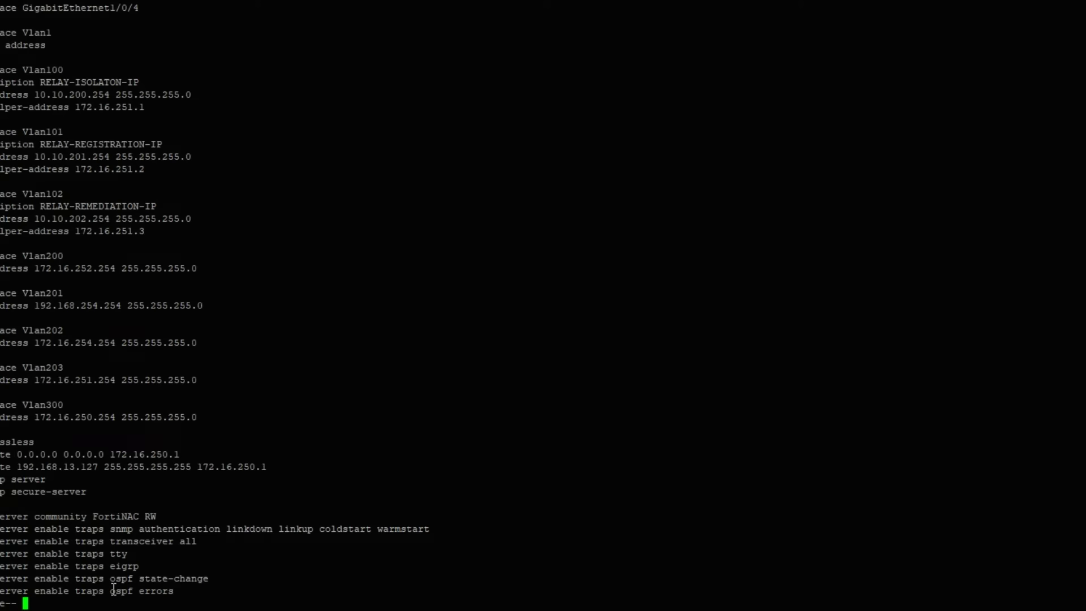
{"action": "key", "text": "space"}
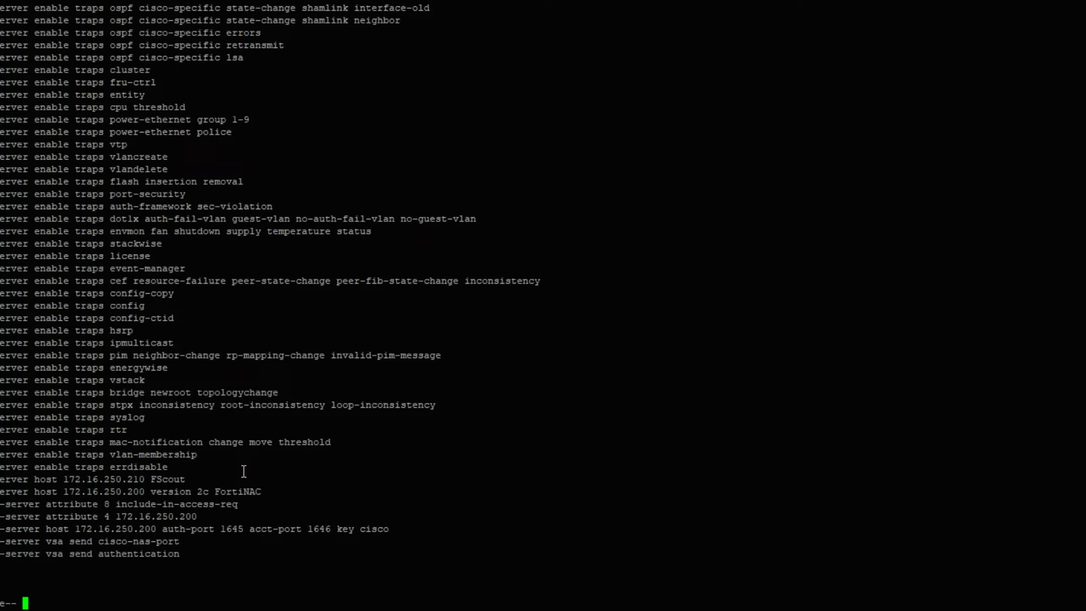
{"action": "key", "text": "space"}
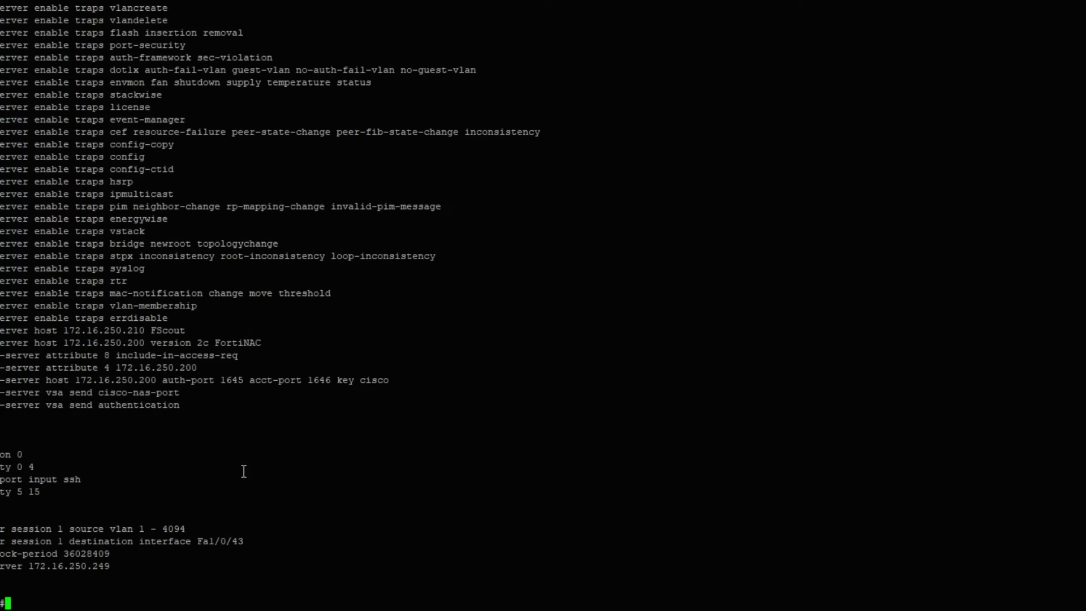
{"action": "key", "text": "Return"}
{"action": "key", "text": "Return"}
{"action": "key", "text": "Return"}
{"action": "key", "text": "Return"}
{"action": "key", "text": "Return"}
{"action": "key", "text": "Return"}
{"action": "key", "text": "Return"}
{"action": "key", "text": "Return"}
{"action": "key", "text": "Return"}
{"action": "key", "text": "Return"}
{"action": "key", "text": "Return"}
{"action": "key", "text": "Return"}
{"action": "key", "text": "Return"}
{"action": "key", "text": "Return"}
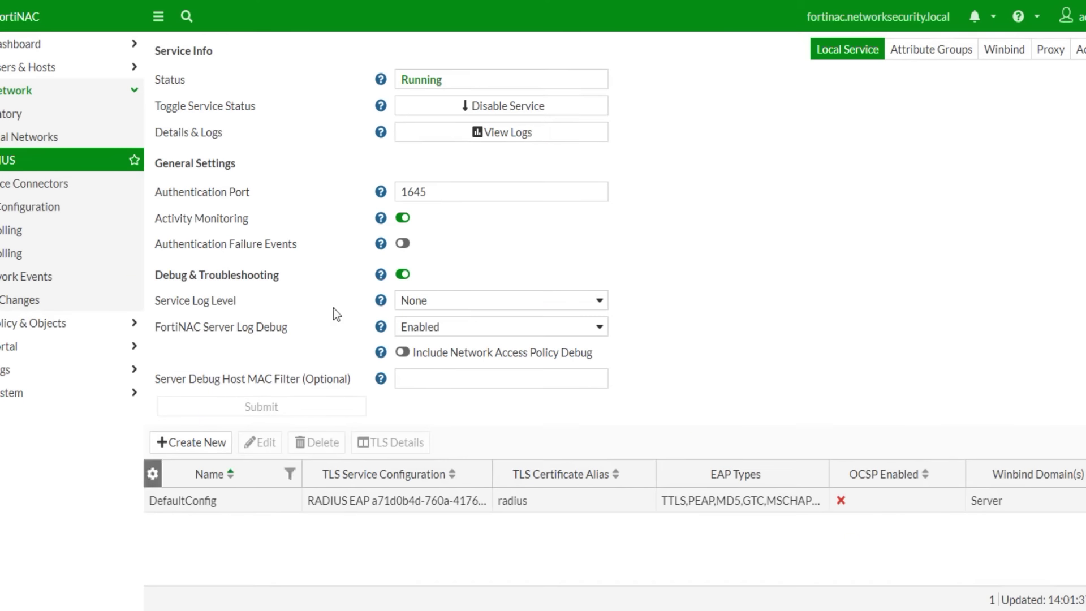
- Validate NAC-SW's SNMP and CLI credentials from Inventory and view its Model Configuration VLANs
{"action": "left_click", "coordinate": [68, 114]}
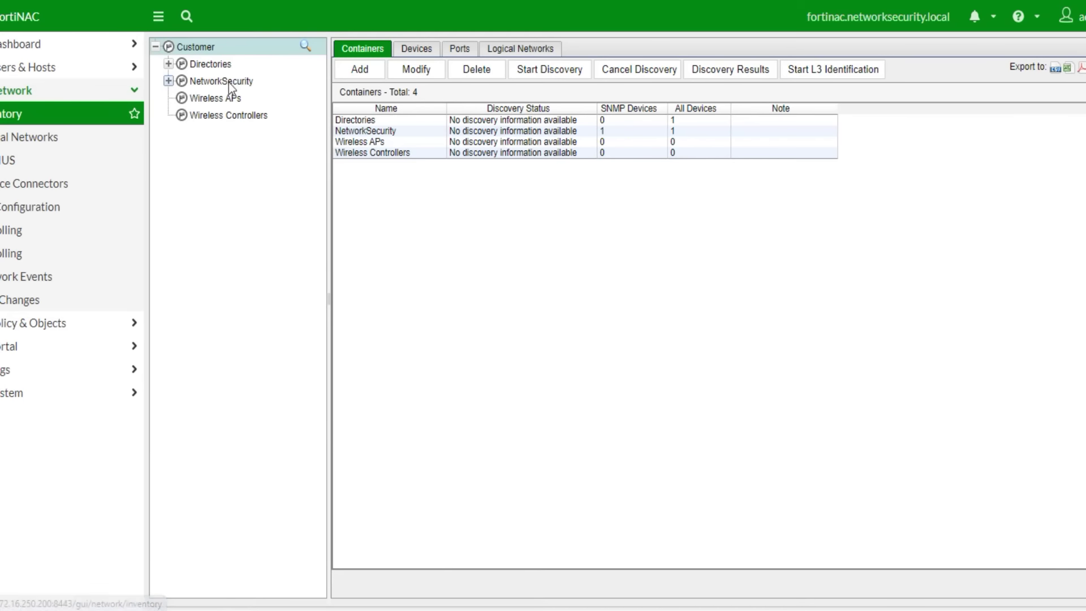
{"action": "left_click", "coordinate": [168, 80]}
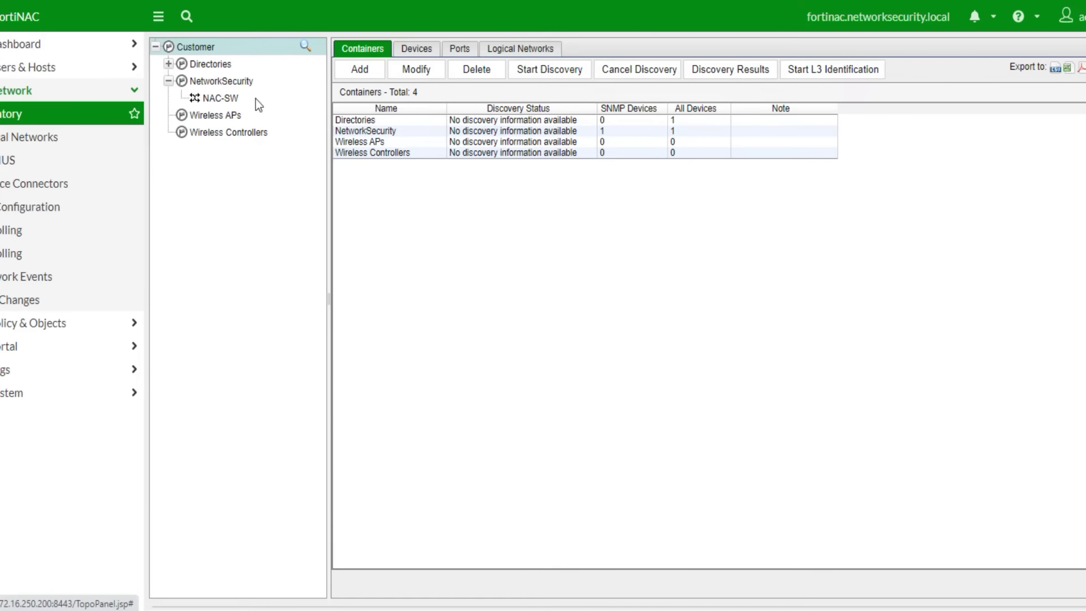
{"action": "left_click", "coordinate": [222, 97]}
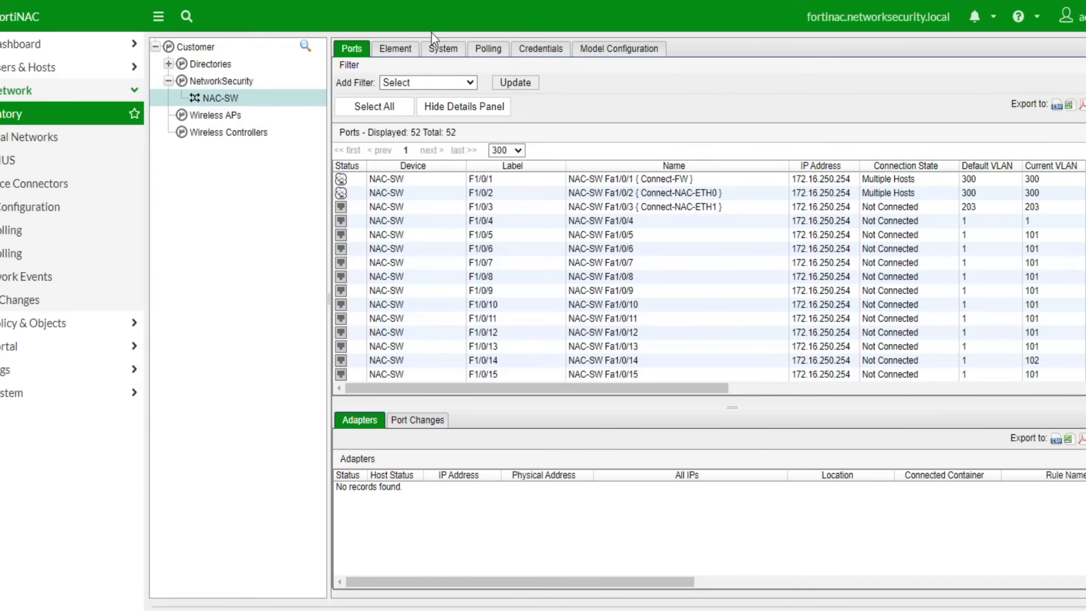
{"action": "left_click", "coordinate": [541, 49]}
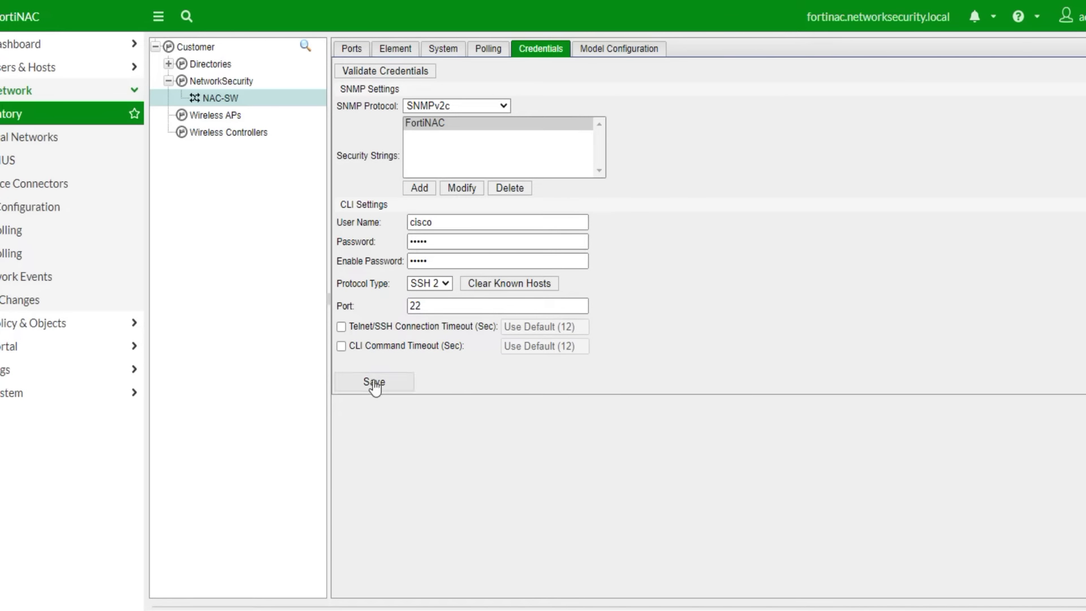
{"action": "left_click", "coordinate": [376, 72]}
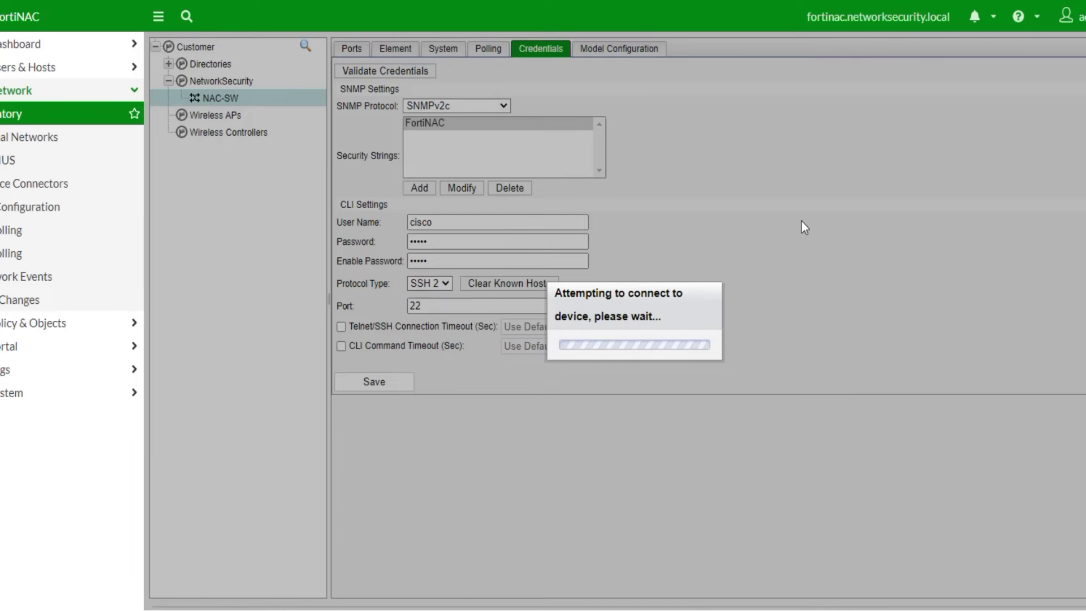
{"action": "left_click", "coordinate": [706, 345]}
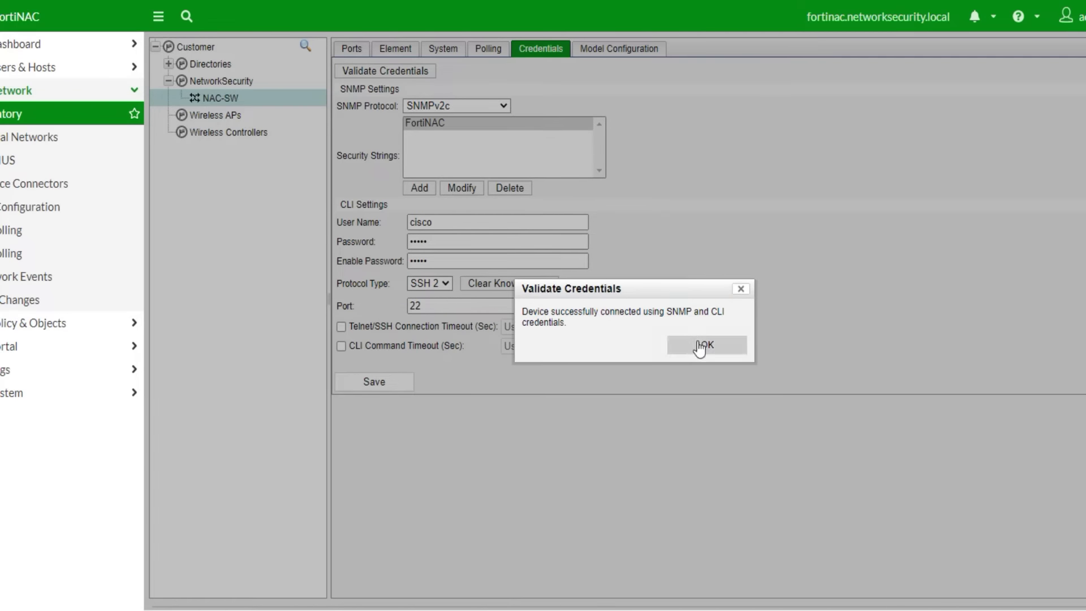
{"action": "left_click", "coordinate": [585, 49]}
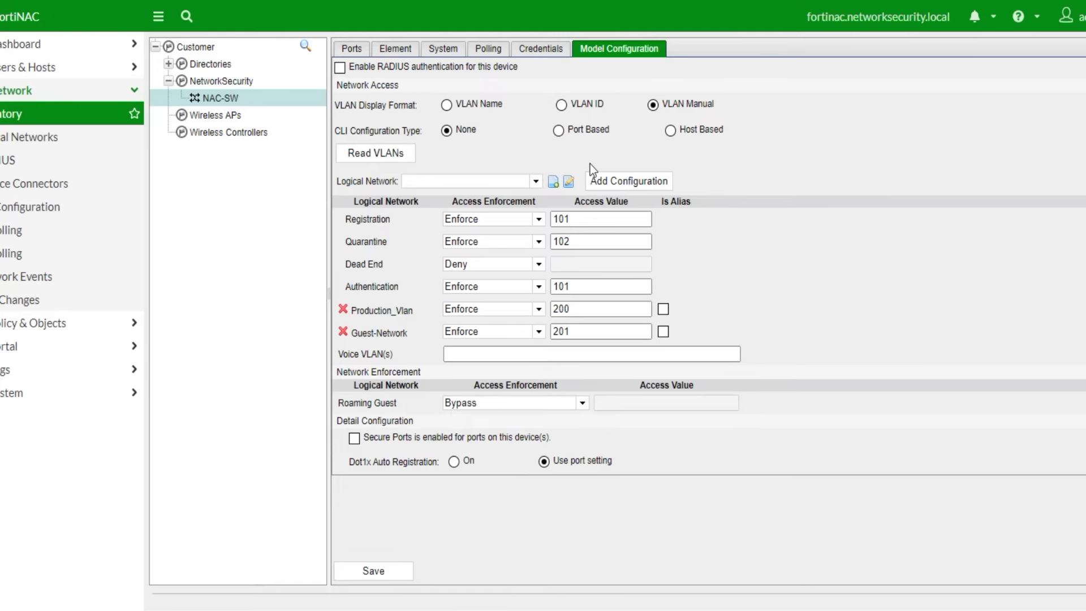
- Enable RADIUS authentication on NAC-SW with RFC_Vlan default attributes and a new shared secret
{"action": "left_click", "coordinate": [341, 68]}
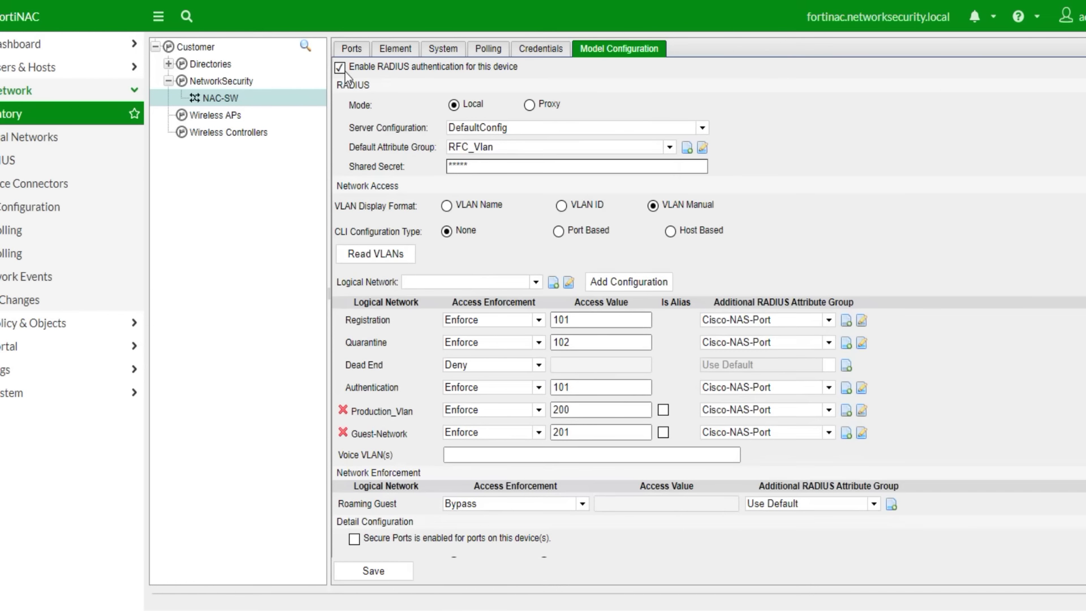
{"action": "left_click", "coordinate": [670, 147]}
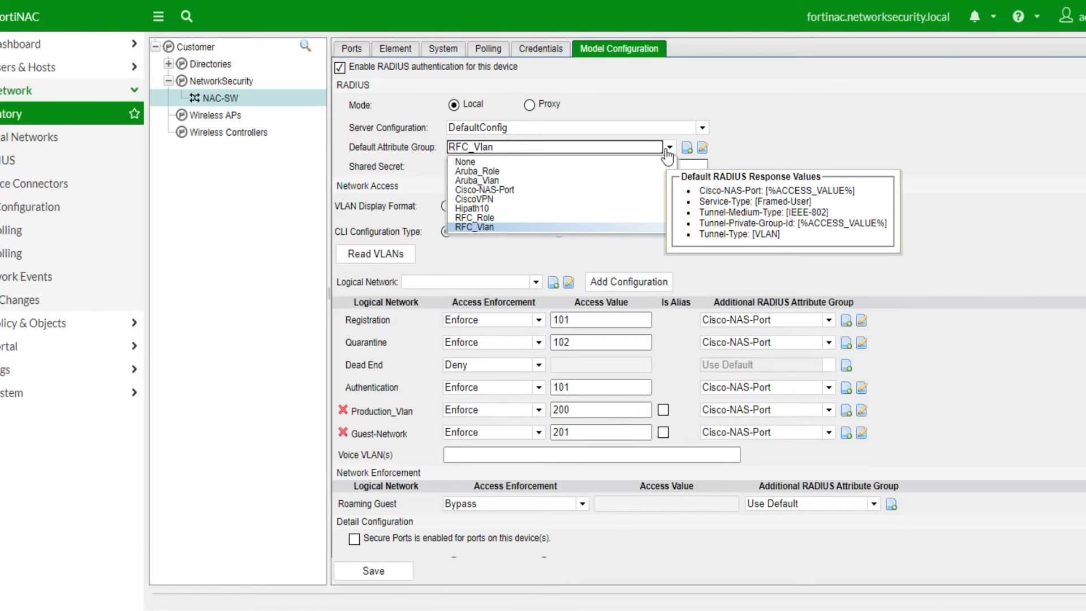
{"action": "left_click", "coordinate": [485, 227]}
{"action": "mouse_move", "coordinate": [497, 151]}
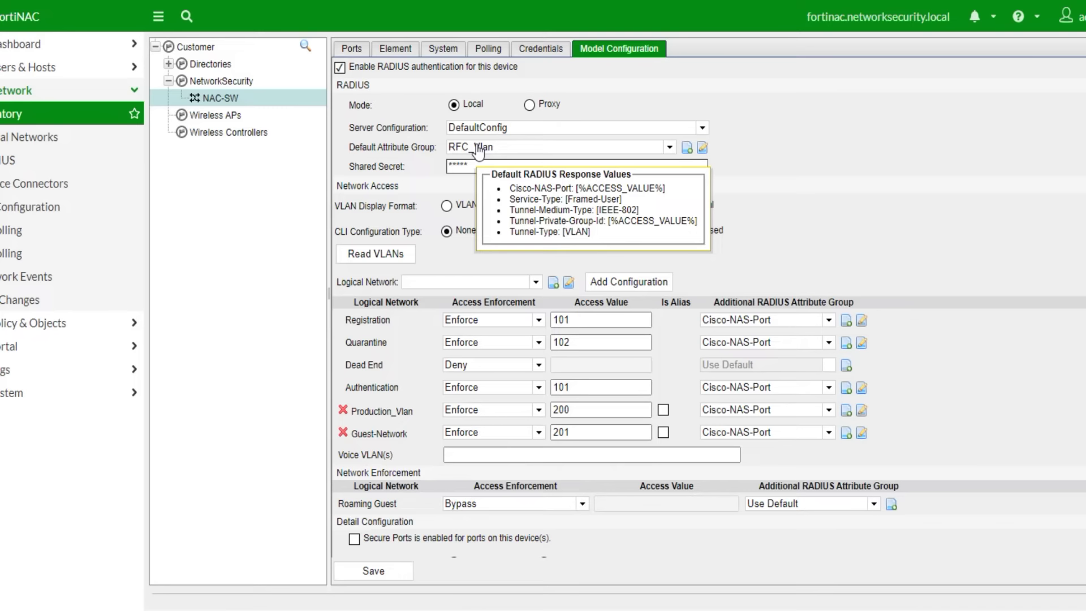
{"action": "left_click", "coordinate": [466, 168]}
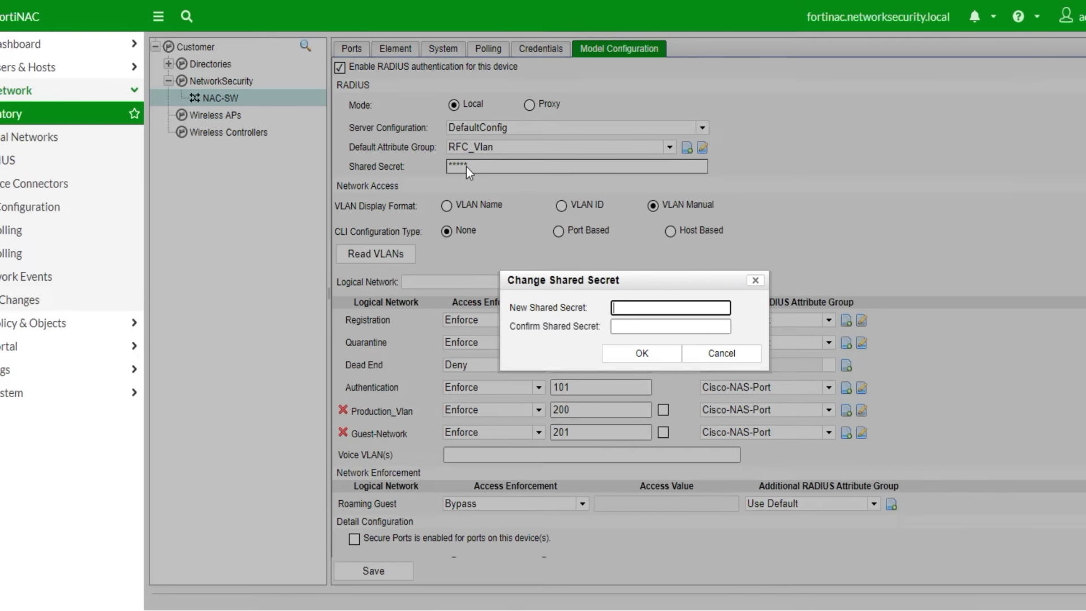
{"action": "type", "text": "•••••"}
{"action": "key", "text": "Tab"}
{"action": "type", "text": "•••••"}
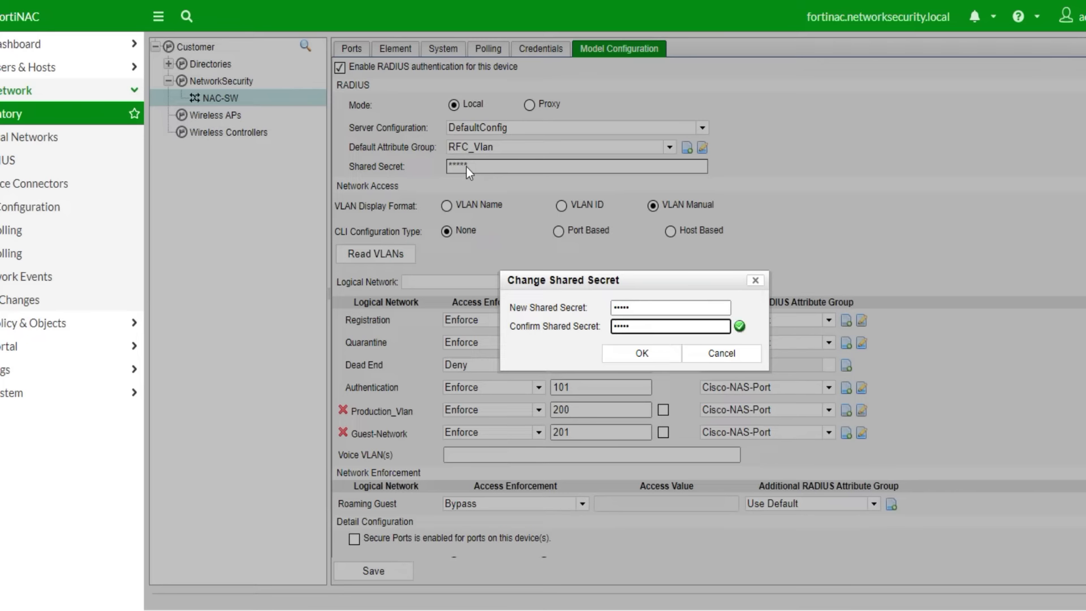
{"action": "left_click", "coordinate": [651, 355]}
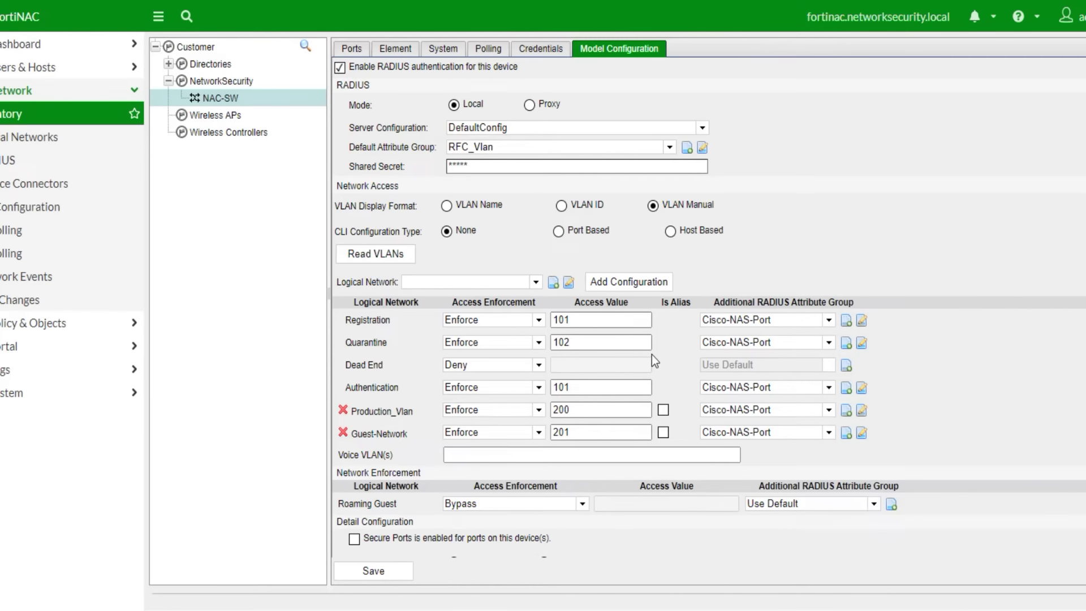
- Set Registration, Quarantine, Authentication, Production_Vlan and Guest-Network attribute groups to Use Default
{"action": "left_click", "coordinate": [829, 320]}
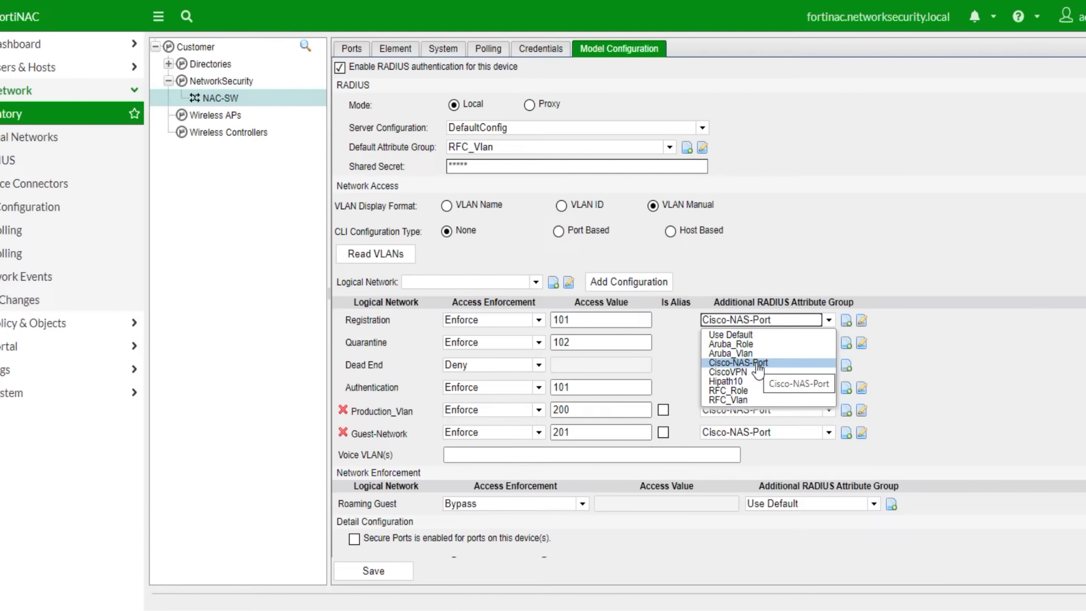
{"action": "left_click", "coordinate": [736, 335]}
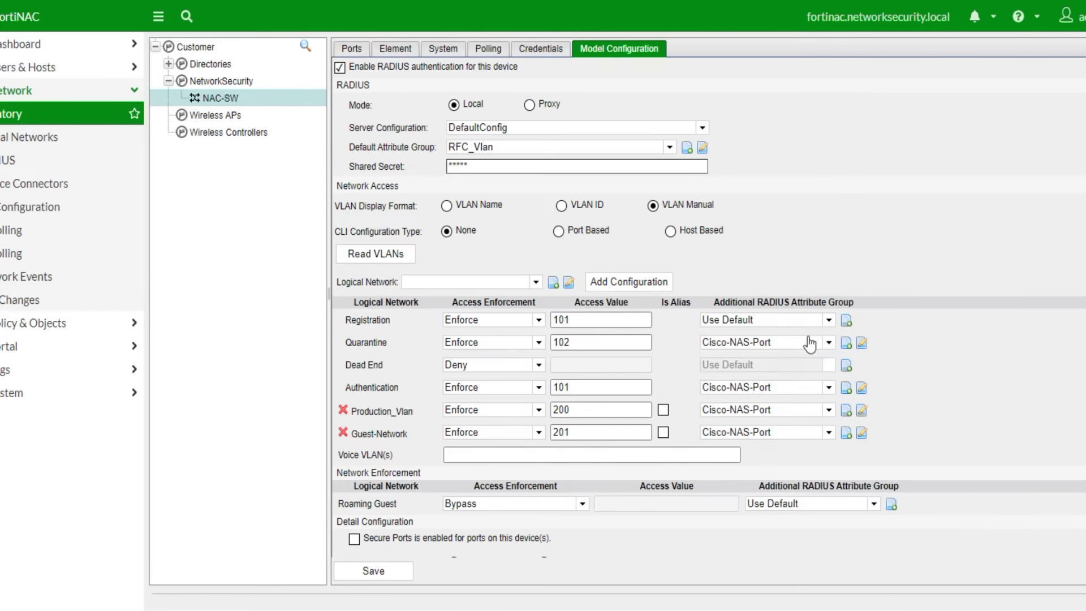
{"action": "left_click", "coordinate": [824, 344]}
{"action": "left_click", "coordinate": [758, 357]}
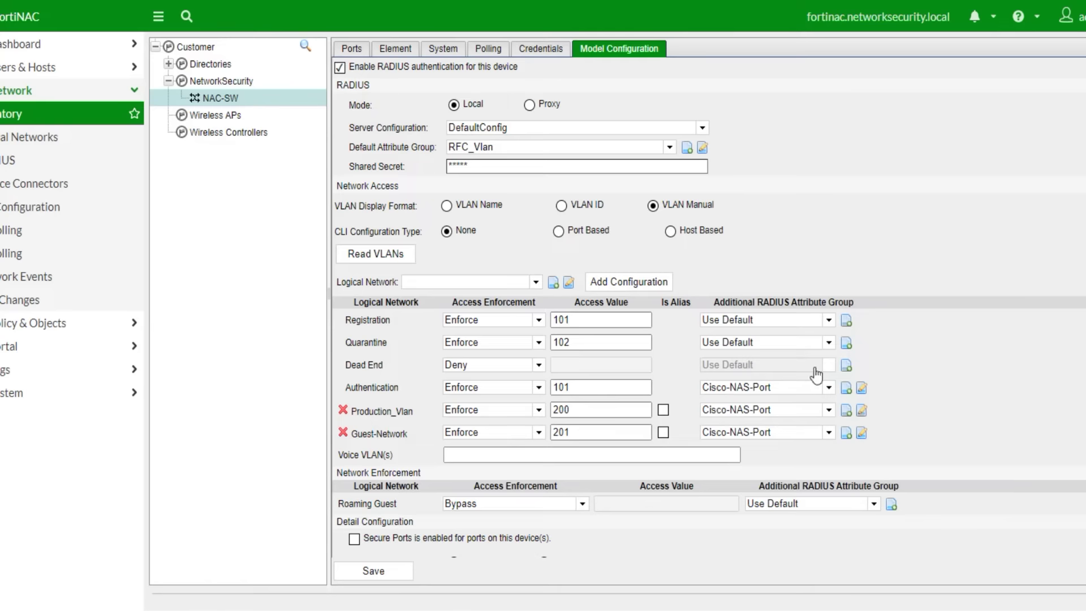
{"action": "left_click", "coordinate": [830, 388]}
{"action": "left_click", "coordinate": [746, 402]}
{"action": "left_click", "coordinate": [829, 409]}
{"action": "left_click", "coordinate": [752, 433]}
{"action": "left_click", "coordinate": [808, 433]}
{"action": "left_click", "coordinate": [746, 445]}
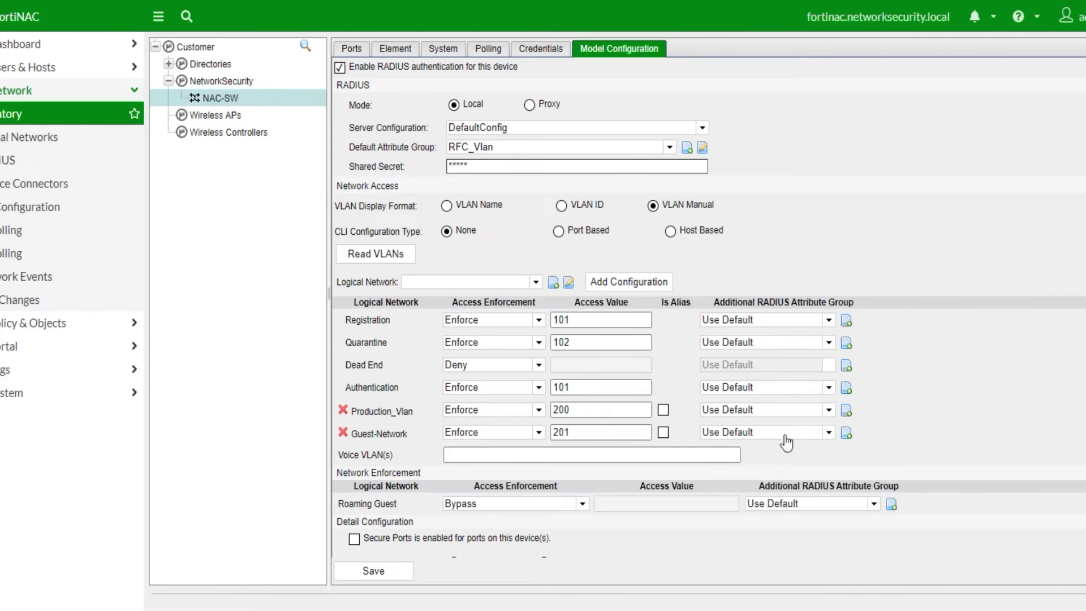
- Turn Dot1x Auto Registration on and save the switch's RADIUS configuration
{"action": "scroll", "coordinate": [1080, 404], "scroll_direction": "down", "scroll_amount": 1}
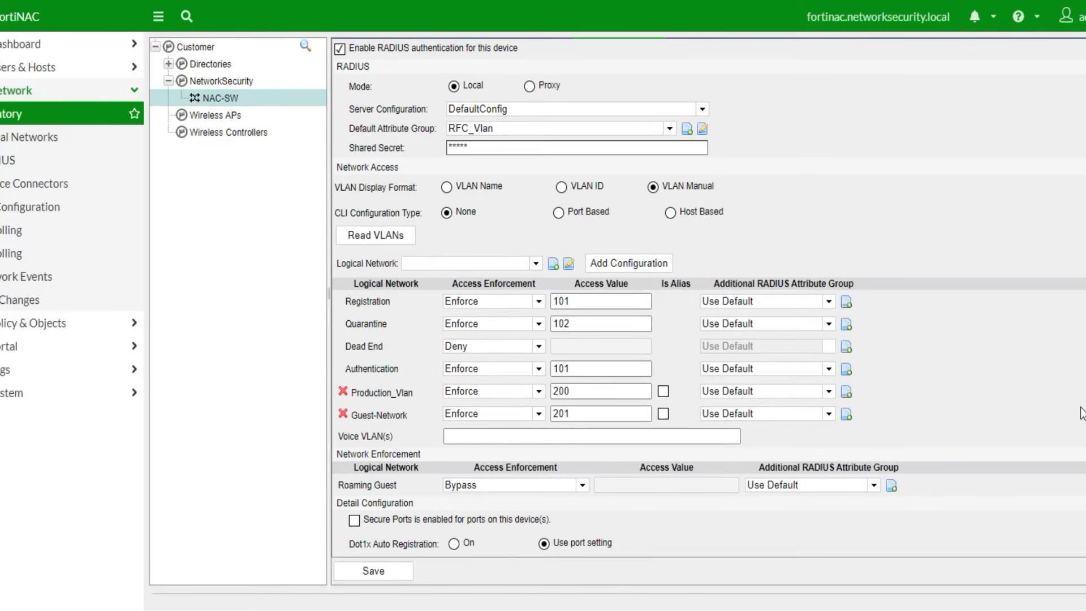
{"action": "left_click", "coordinate": [454, 544]}
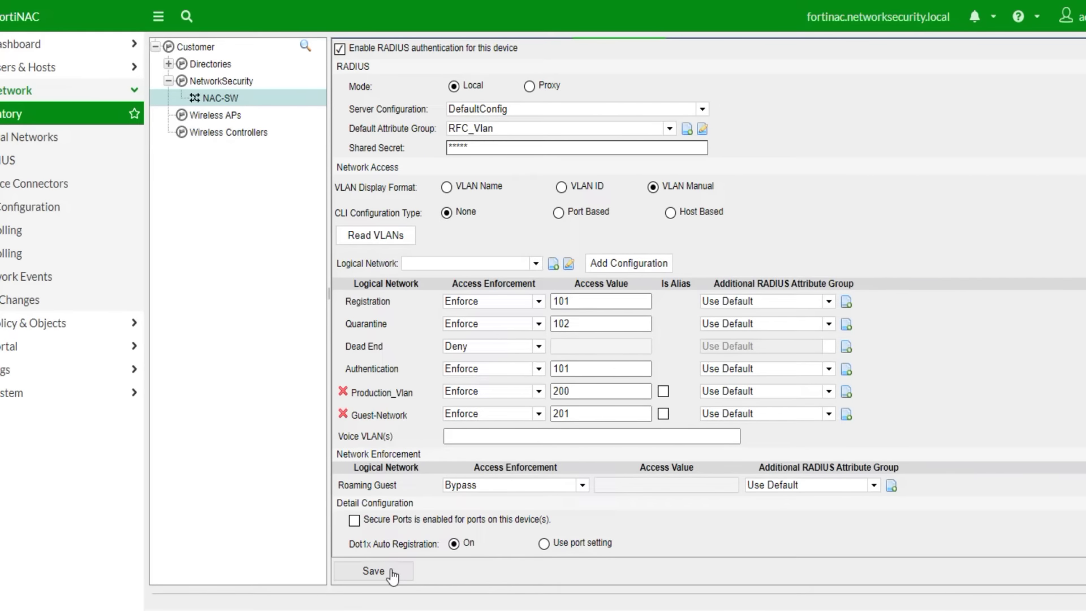
{"action": "left_click", "coordinate": [446, 187]}
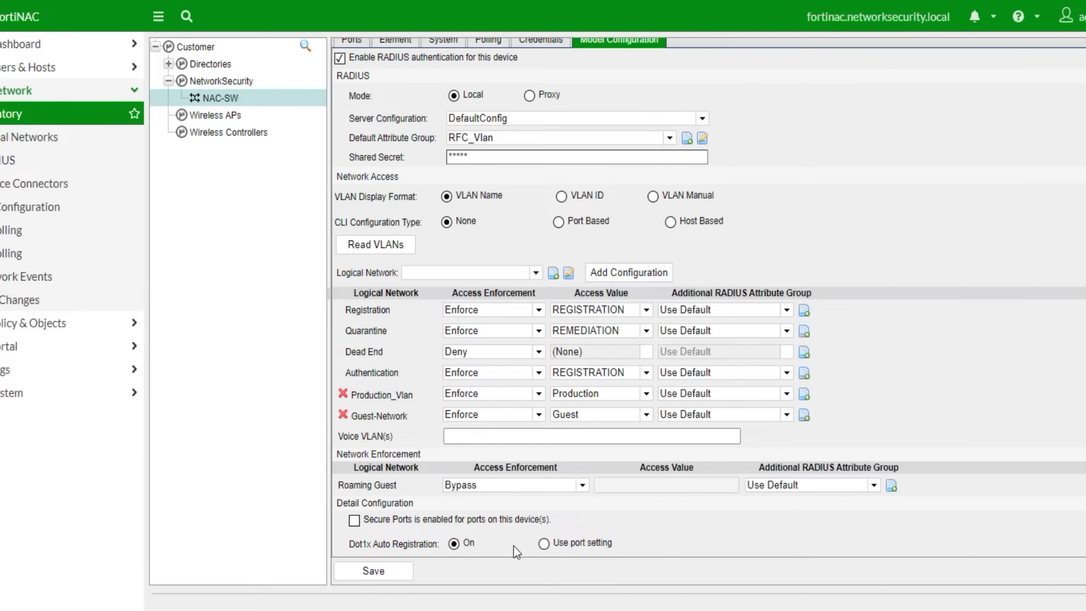
{"action": "left_click", "coordinate": [381, 572]}
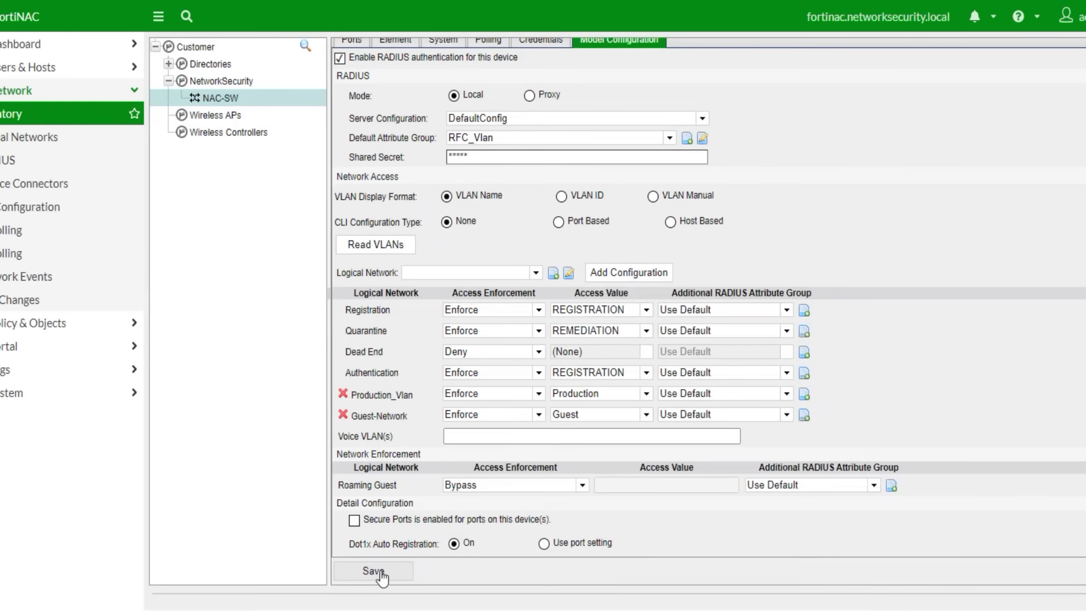
{"action": "left_click", "coordinate": [391, 568]}
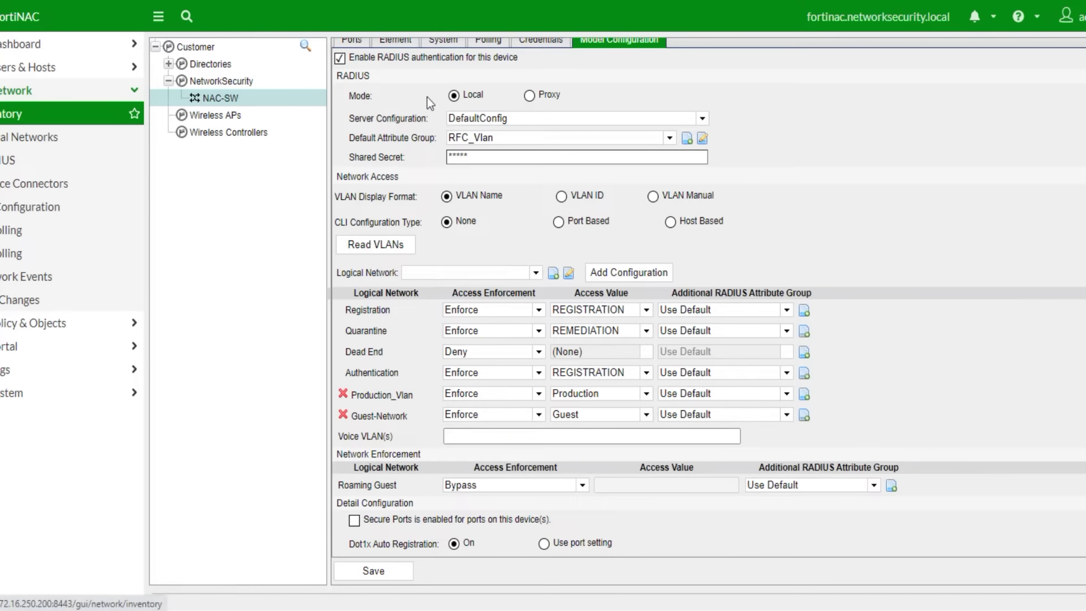
- Show NAC-SW's ports list and select port F1/0/36
{"action": "left_click", "coordinate": [355, 52]}
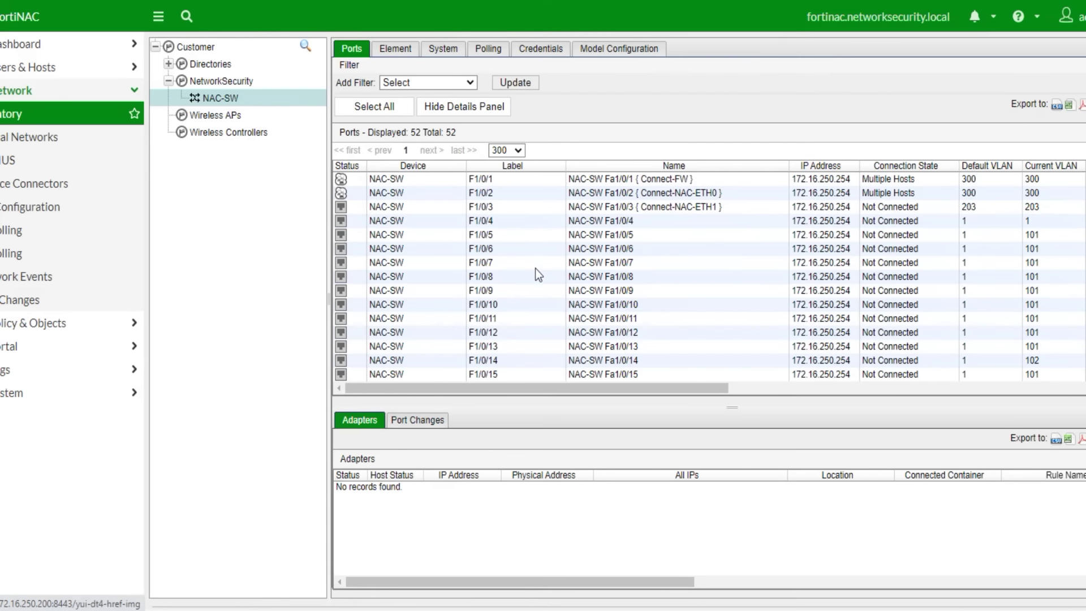
{"action": "scroll", "coordinate": [533, 274], "scroll_direction": "down", "scroll_amount": 4}
{"action": "scroll", "coordinate": [530, 280], "scroll_direction": "down", "scroll_amount": 4}
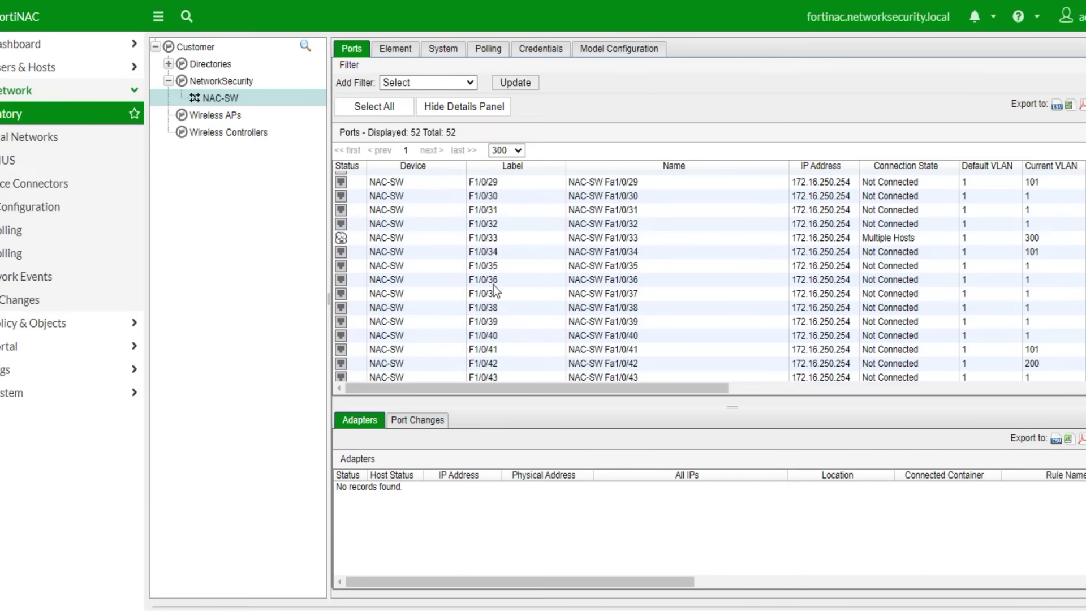
{"action": "left_click", "coordinate": [496, 281]}
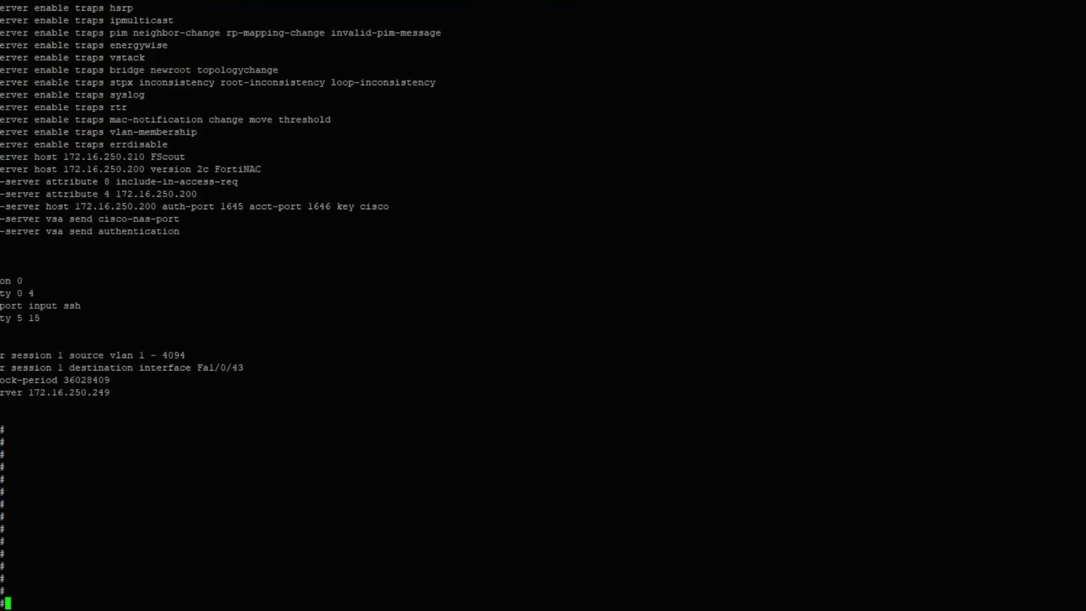
{"action": "scroll", "coordinate": [223, 395], "scroll_direction": "up", "scroll_amount": 20}
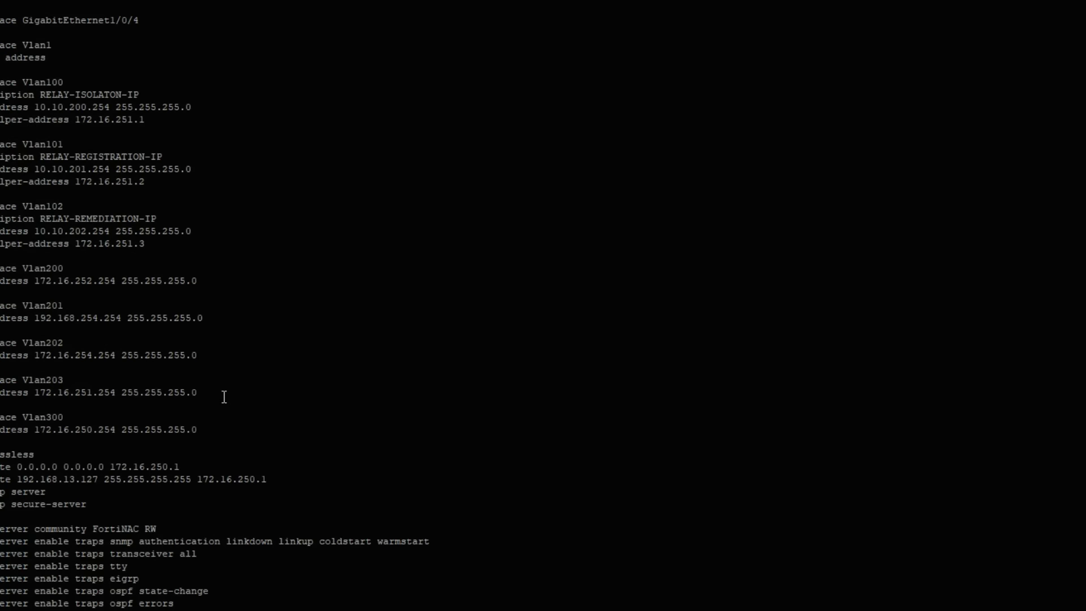
{"action": "scroll", "coordinate": [224, 396], "scroll_direction": "down", "scroll_amount": 15}
{"action": "scroll", "coordinate": [226, 395], "scroll_direction": "up", "scroll_amount": 20}
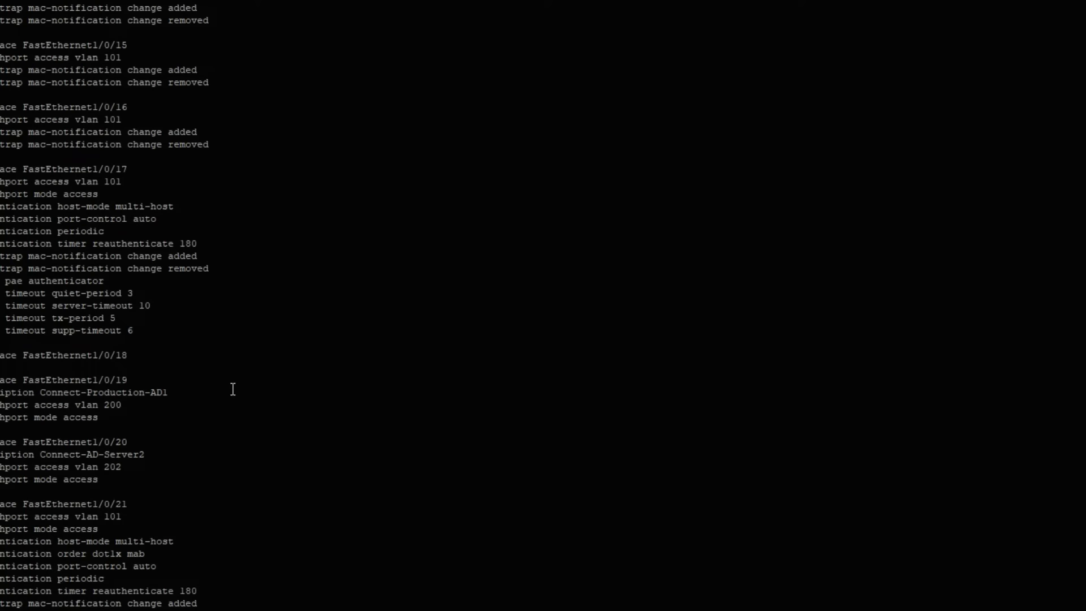
{"action": "scroll", "coordinate": [232, 390], "scroll_direction": "down", "scroll_amount": 20}
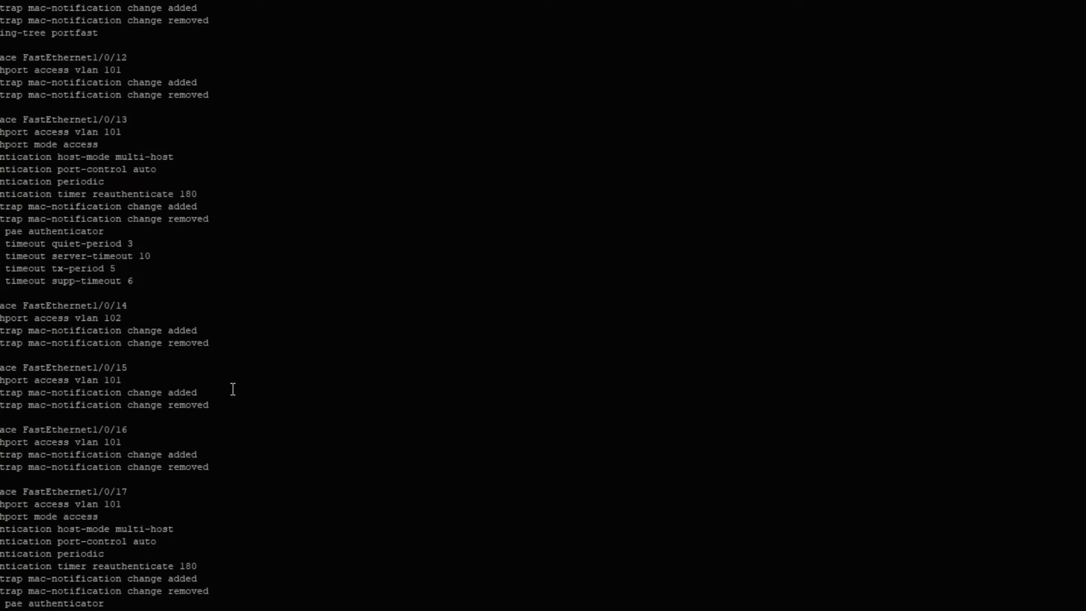
{"action": "scroll", "coordinate": [232, 389], "scroll_direction": "up", "scroll_amount": 20}
{"action": "scroll", "coordinate": [232, 389], "scroll_direction": "down", "scroll_amount": 20}
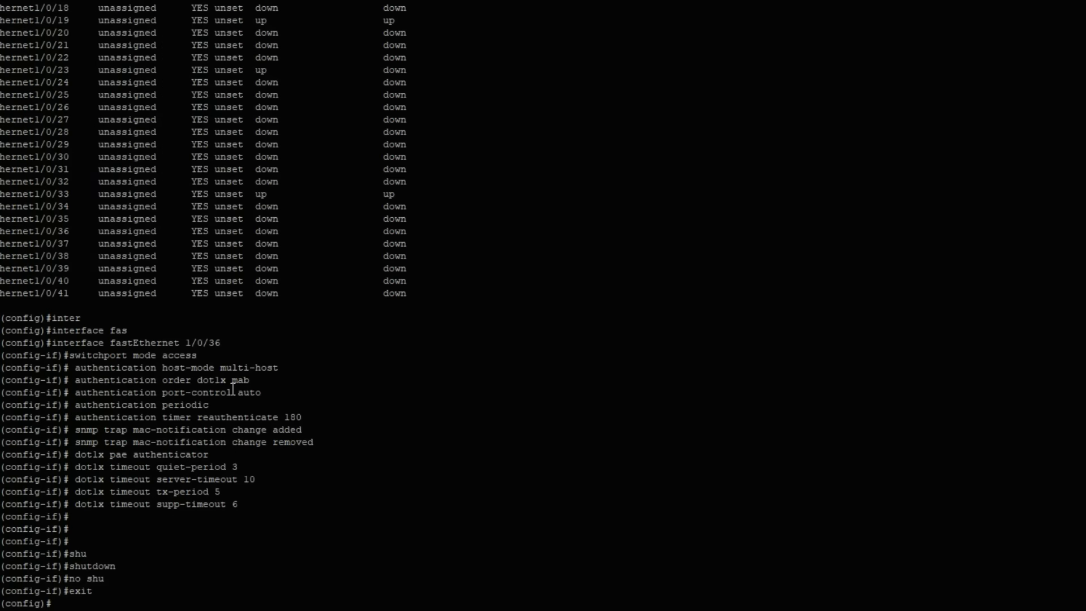
{"action": "left_click_drag", "start_coordinate": [173, 356], "coordinate": [255, 355]}
{"action": "left_click", "coordinate": [196, 342]}
{"action": "left_click_drag", "start_coordinate": [186, 343], "coordinate": [240, 343]}
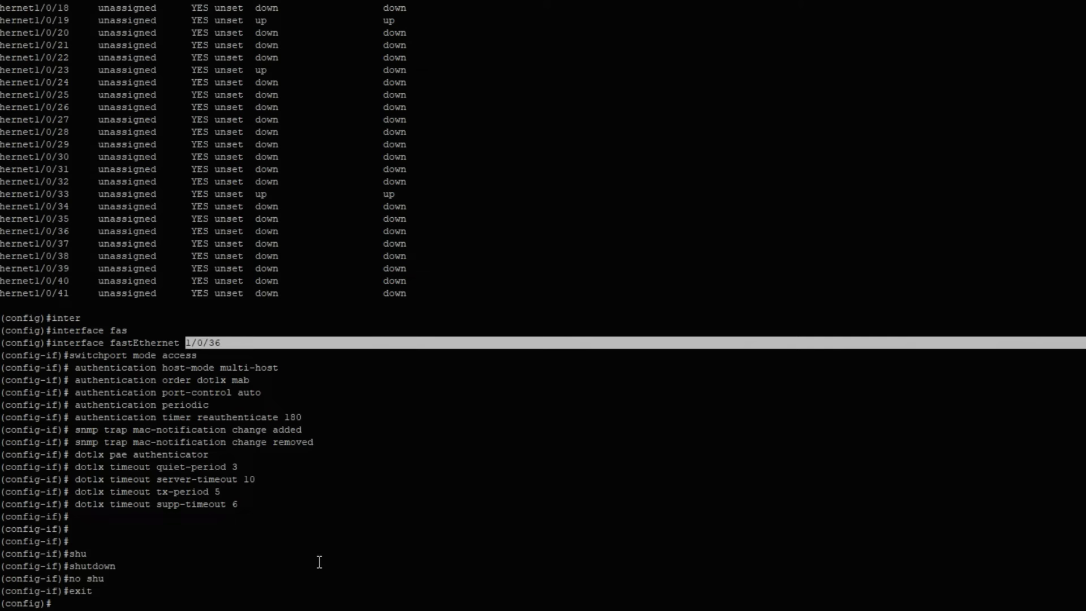
{"action": "key", "text": "alt+Tab"}
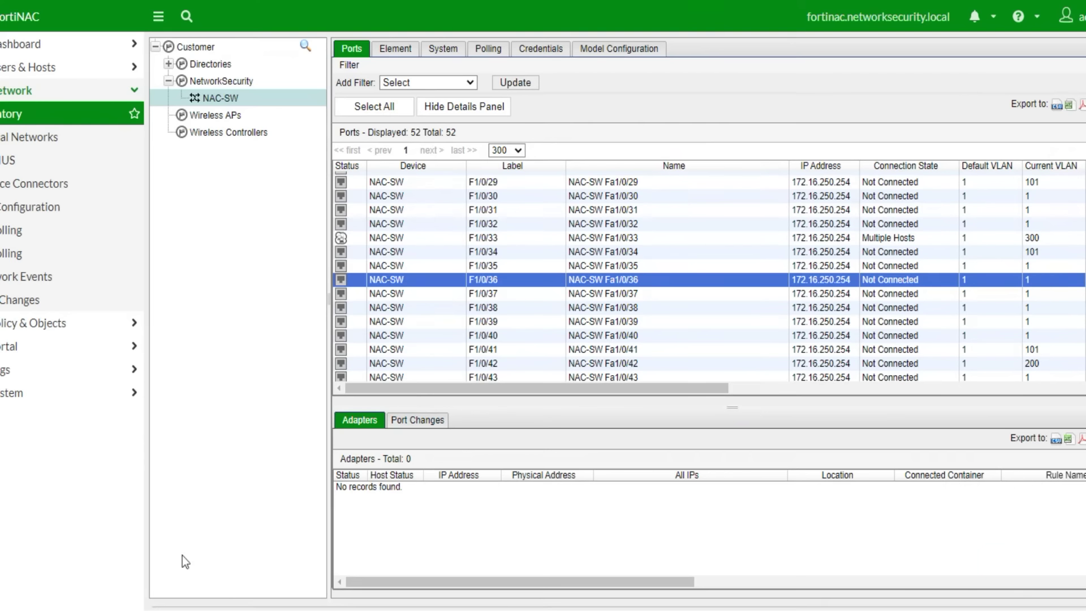
- Through Group Membership, check Forced Registration, Forced Remediation, Reset Forced Registration and Role Based Access for F1/0/36
{"action": "right_click", "coordinate": [418, 280]}
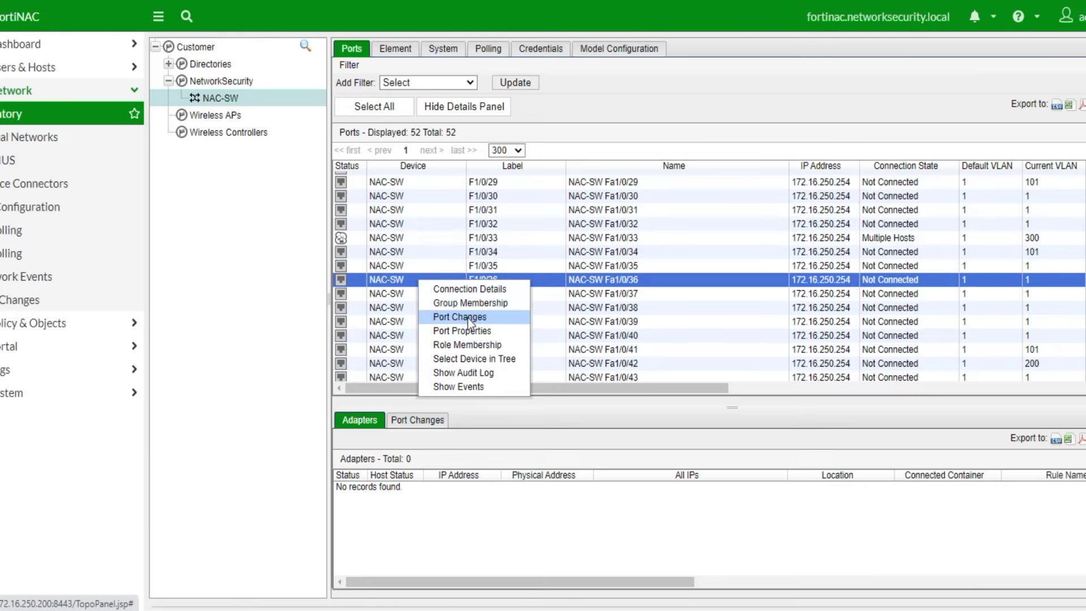
{"action": "left_click", "coordinate": [465, 301]}
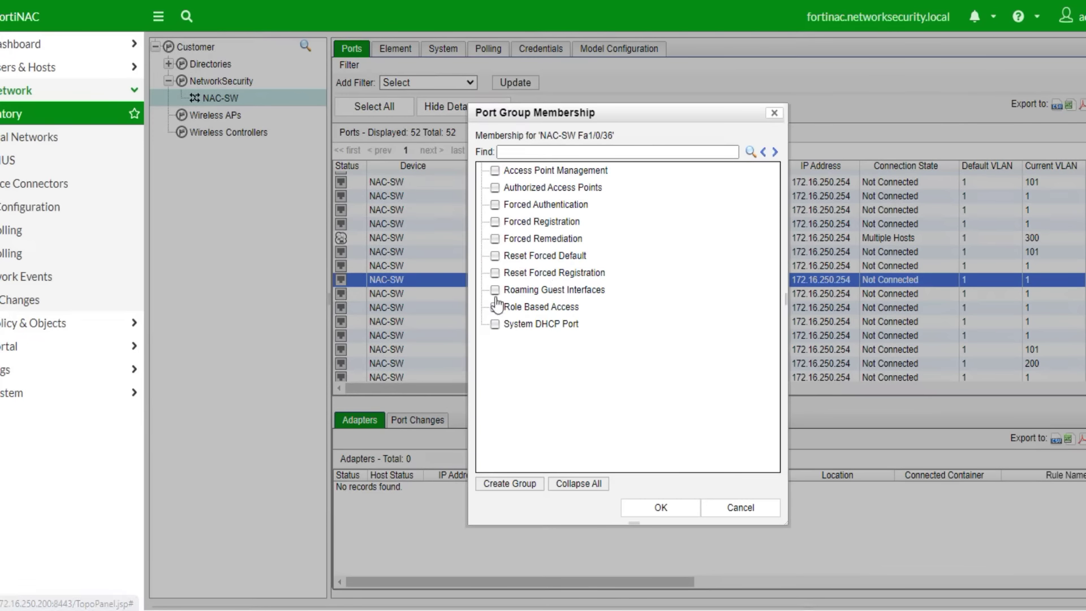
{"action": "left_click", "coordinate": [496, 222]}
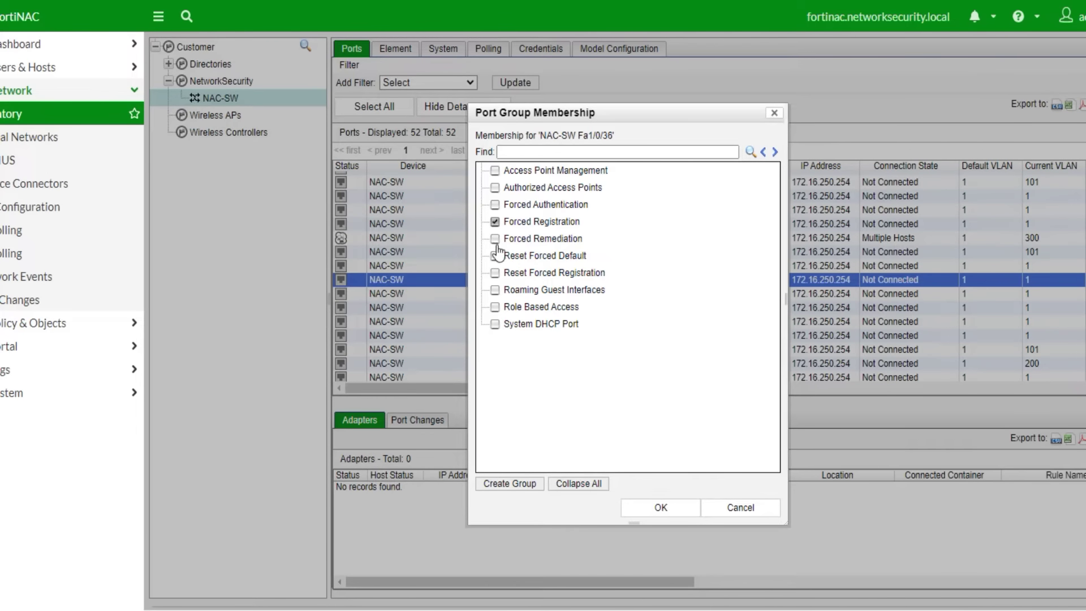
{"action": "left_click", "coordinate": [496, 239]}
{"action": "left_click", "coordinate": [496, 273]}
{"action": "left_click", "coordinate": [496, 308]}
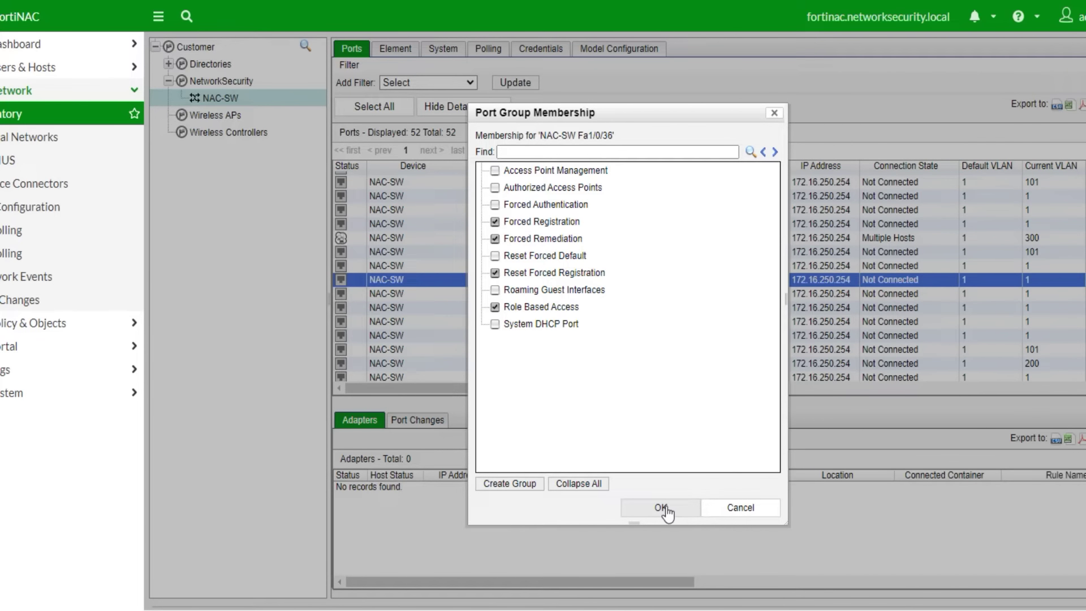
{"action": "left_click", "coordinate": [665, 508]}
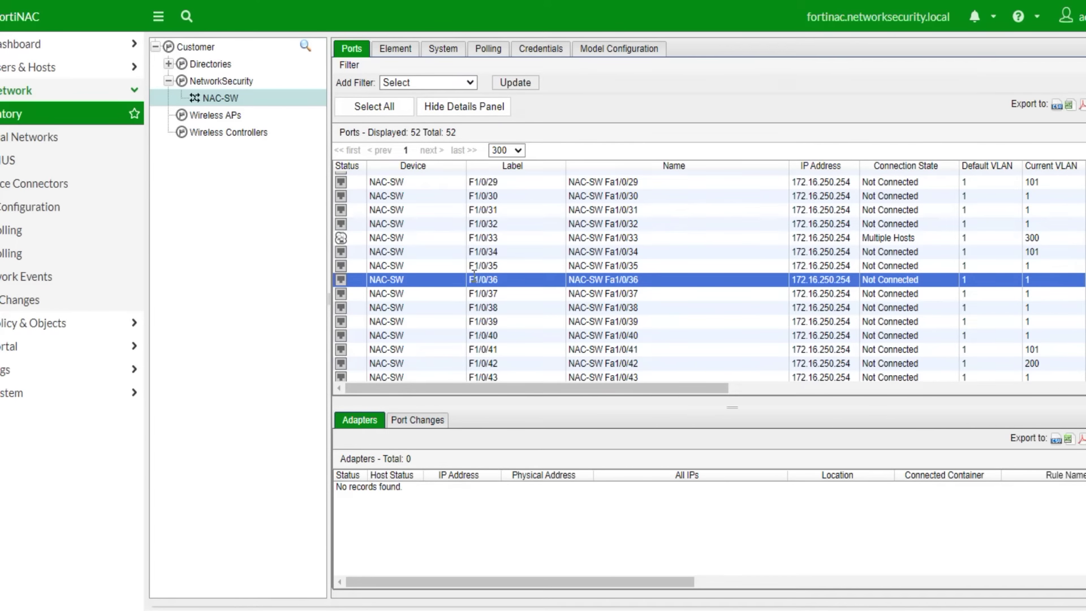
- Add blank lines after the saved config lines in the notes window
{"action": "key", "text": "alt+Tab"}
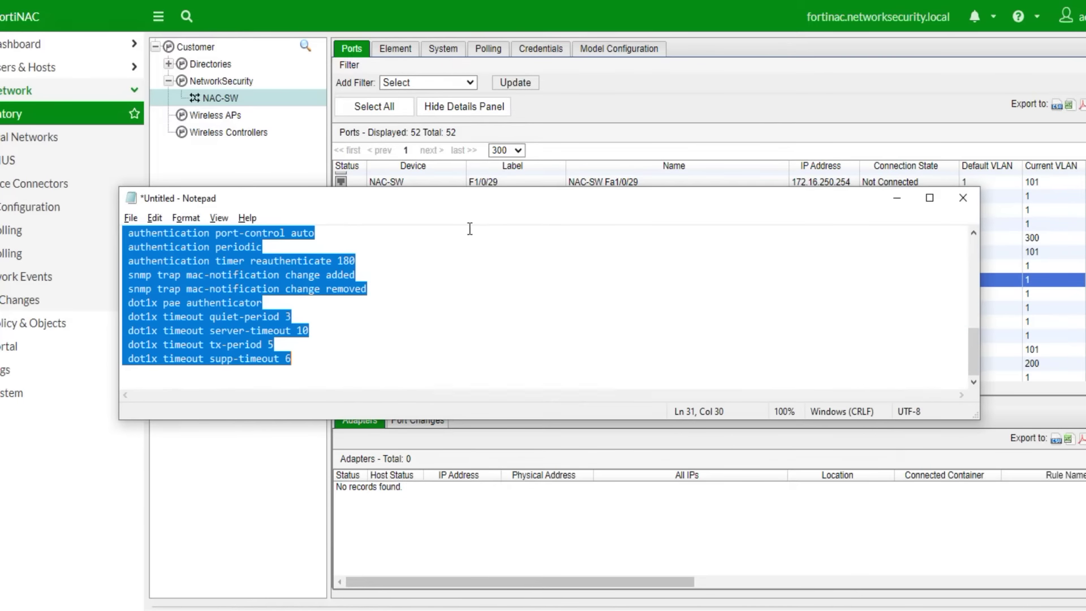
{"action": "left_click", "coordinate": [315, 359]}
{"action": "key", "text": "Return"}
{"action": "key", "text": "Return"}
{"action": "key", "text": "Return"}
{"action": "key", "text": "Return"}
{"action": "key", "text": "Return"}
{"action": "key", "text": "Return"}
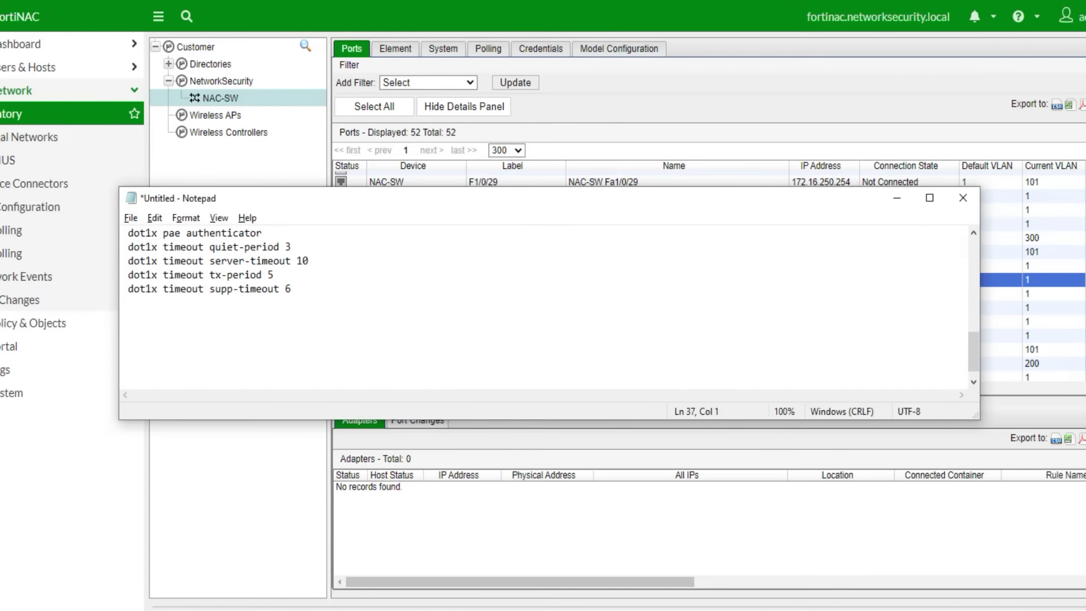
{"action": "left_click", "coordinate": [897, 198]}
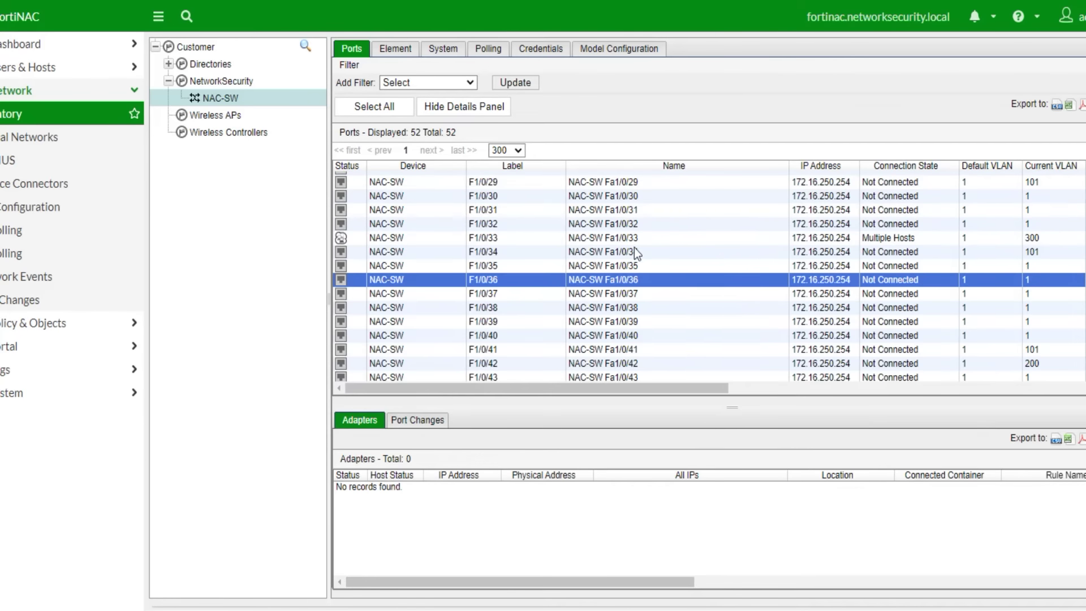
- Set port F1/0/36's default VLAN to 200, noting 'Im going to set the deafult vlan as production'
{"action": "right_click", "coordinate": [547, 282]}
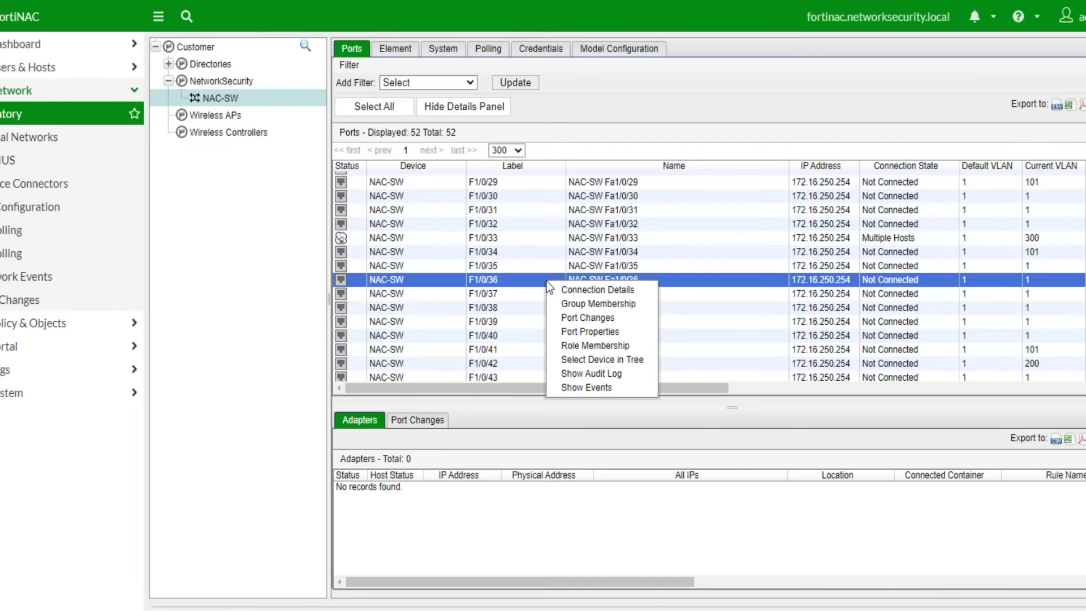
{"action": "left_click", "coordinate": [593, 330]}
{"action": "left_click", "coordinate": [588, 349]}
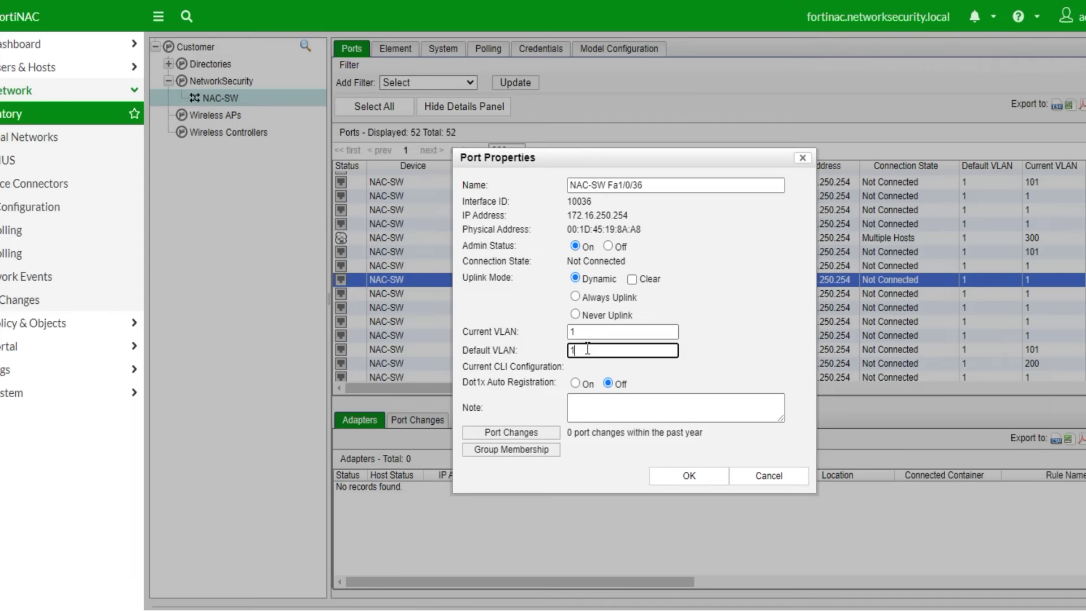
{"action": "left_click", "coordinate": [340, 604]}
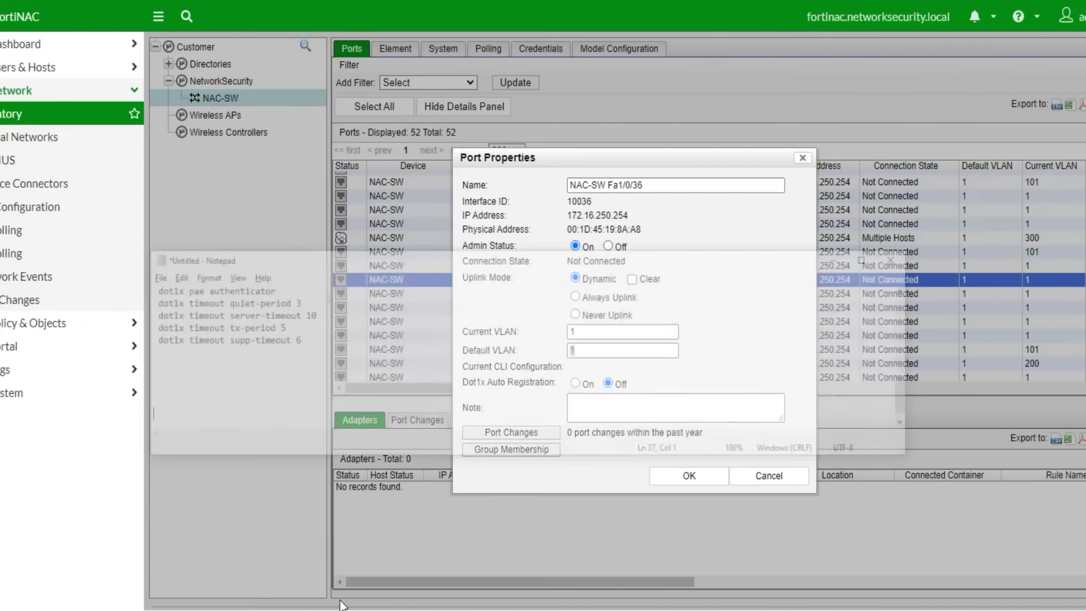
{"action": "left_click", "coordinate": [327, 332]}
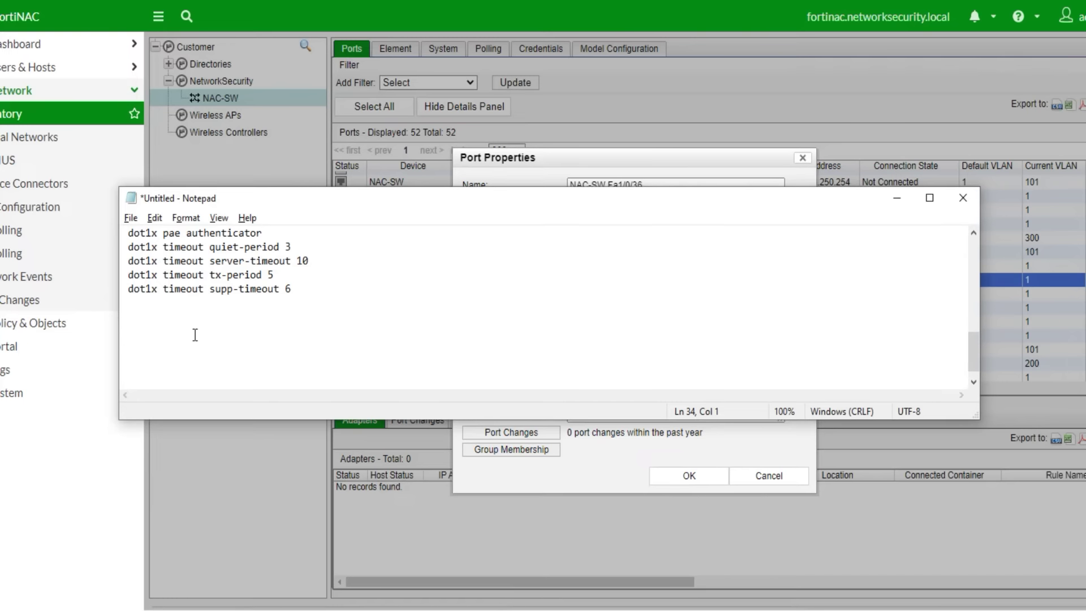
{"action": "type", "text": "Im going to set the deafult vlan "}
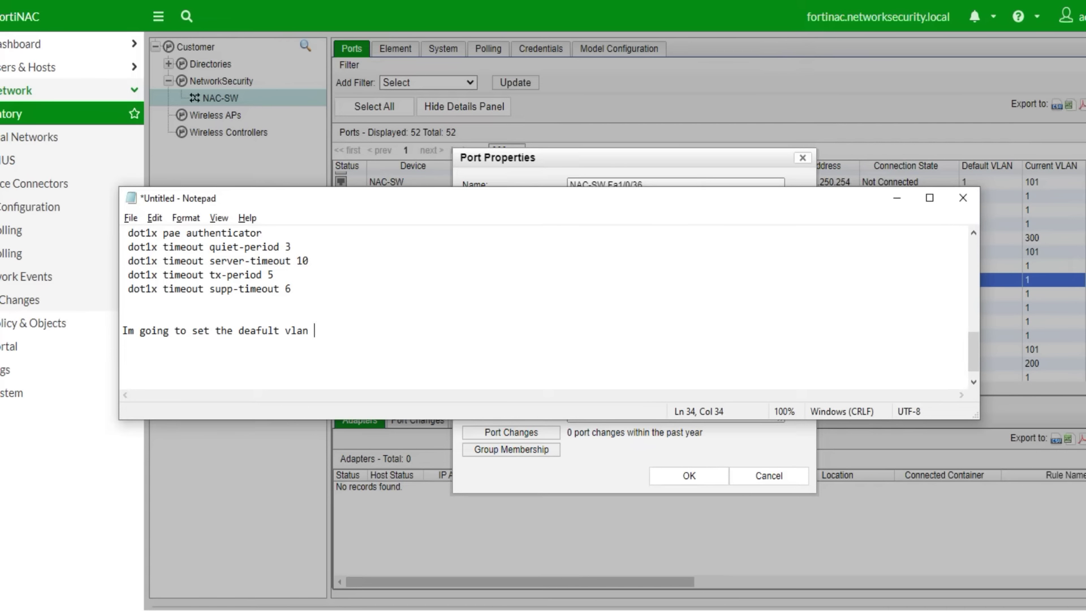
{"action": "type", "text": "as production"}
{"action": "left_click", "coordinate": [897, 198]}
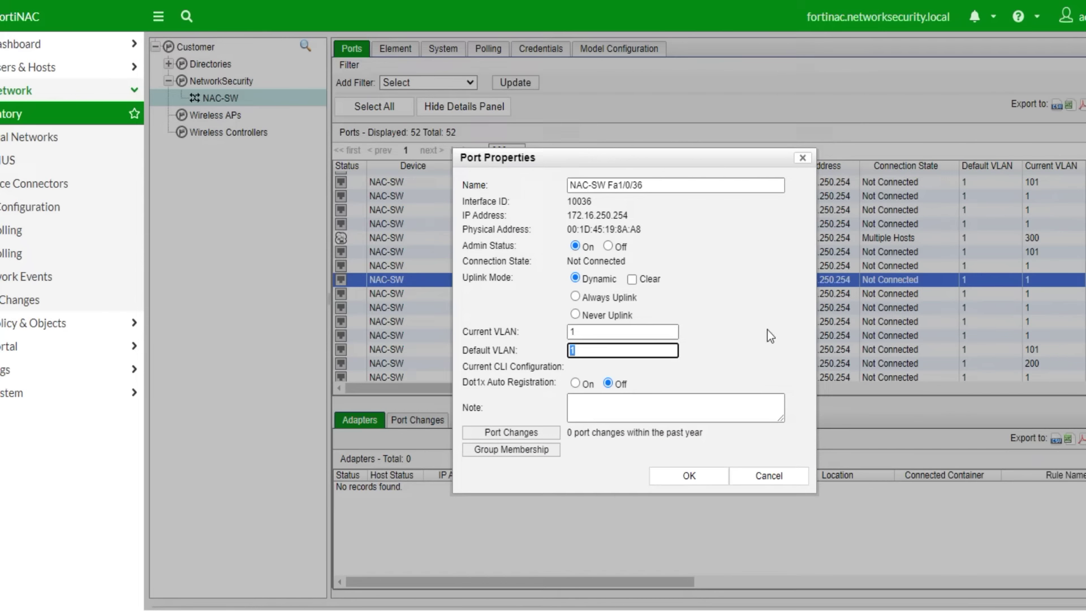
{"action": "type", "text": "200"}
{"action": "left_click", "coordinate": [719, 450]}
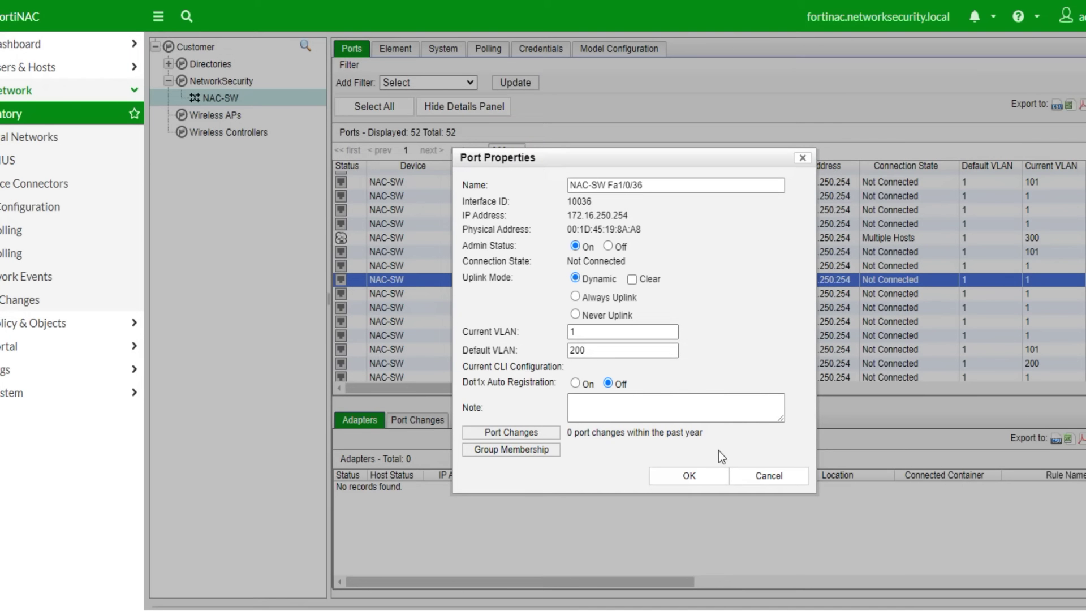
{"action": "left_click", "coordinate": [683, 476]}
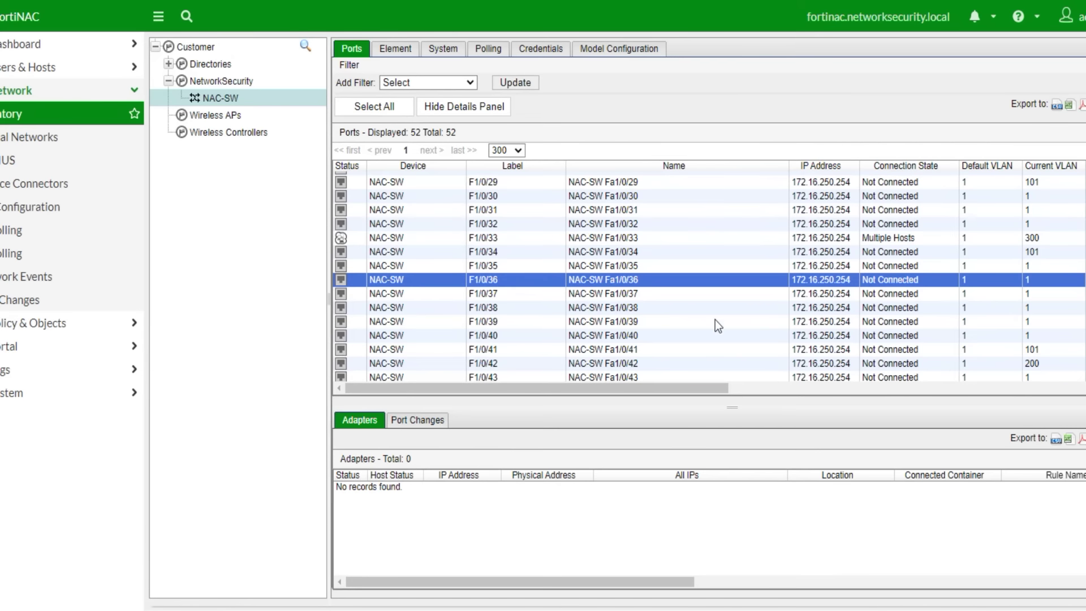
- Refresh the ports table to confirm F1/0/36 on VLAN 200, then go to User/Host Profiles
{"action": "left_click", "coordinate": [412, 294]}
{"action": "left_click", "coordinate": [409, 281]}
{"action": "left_click", "coordinate": [516, 84]}
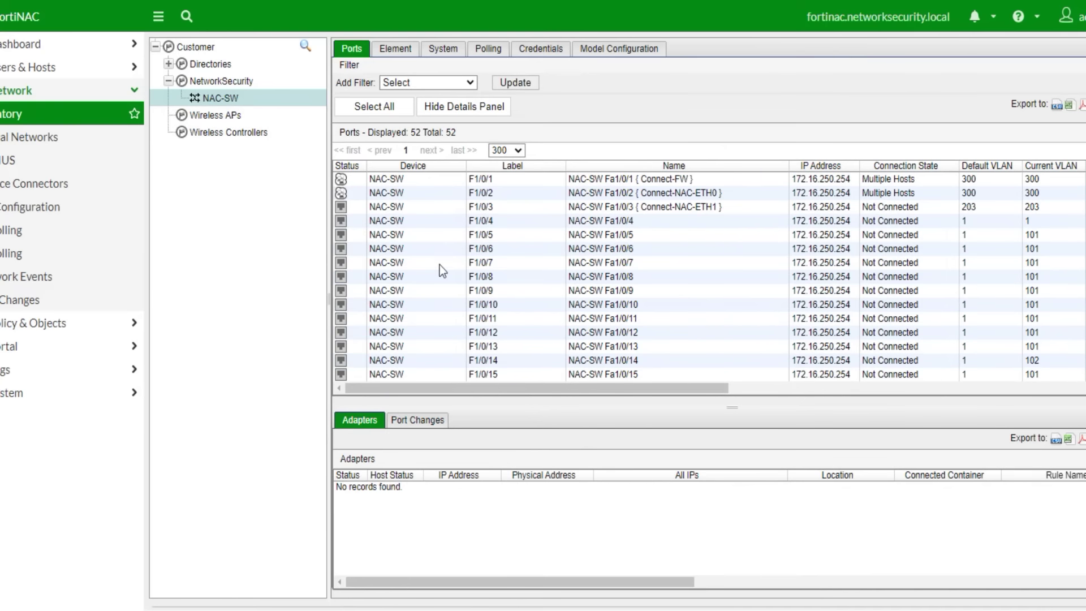
{"action": "scroll", "coordinate": [504, 291], "scroll_direction": "down", "scroll_amount": 5}
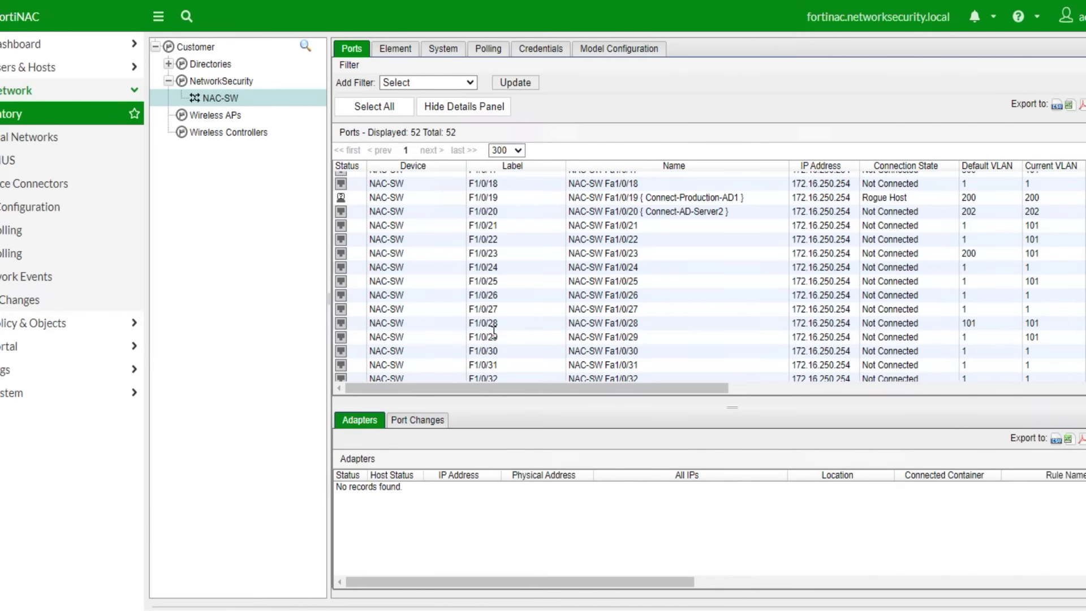
{"action": "scroll", "coordinate": [511, 363], "scroll_direction": "down", "scroll_amount": 2}
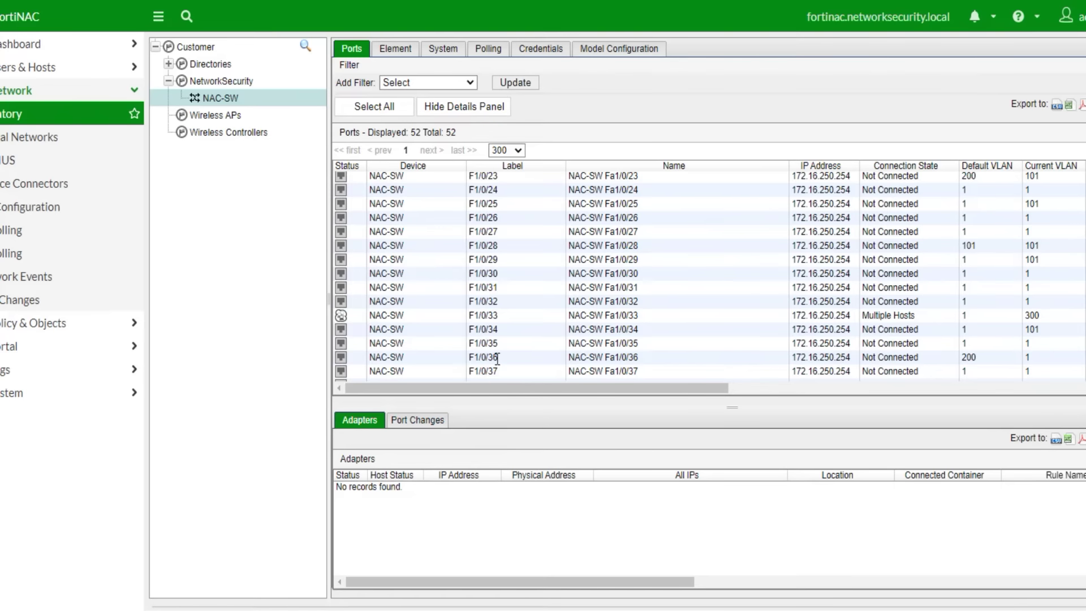
{"action": "left_click", "coordinate": [503, 356]}
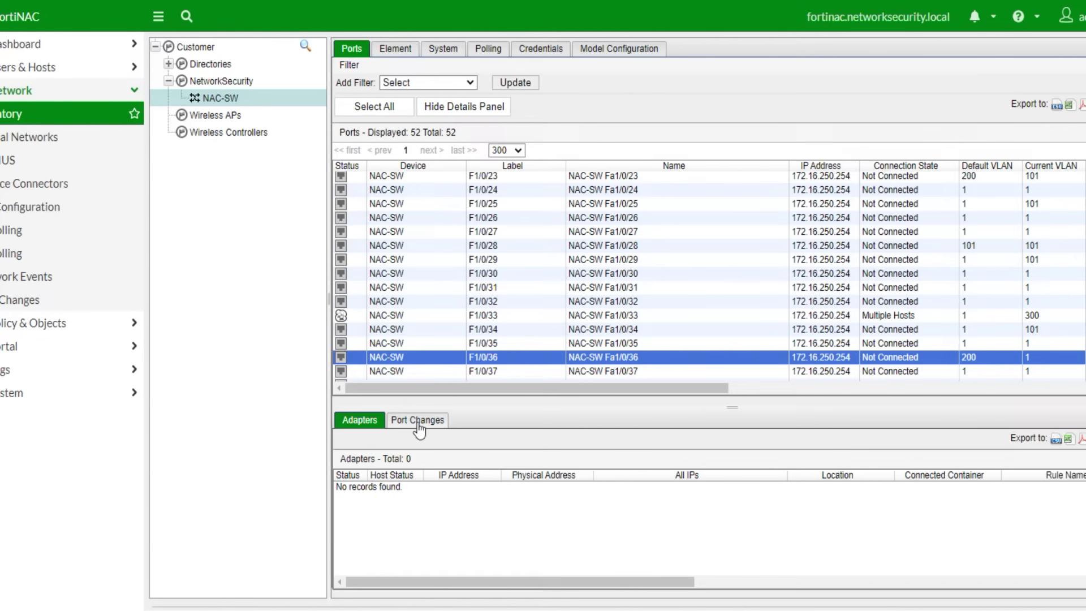
{"action": "left_click", "coordinate": [420, 421]}
{"action": "left_click", "coordinate": [356, 424]}
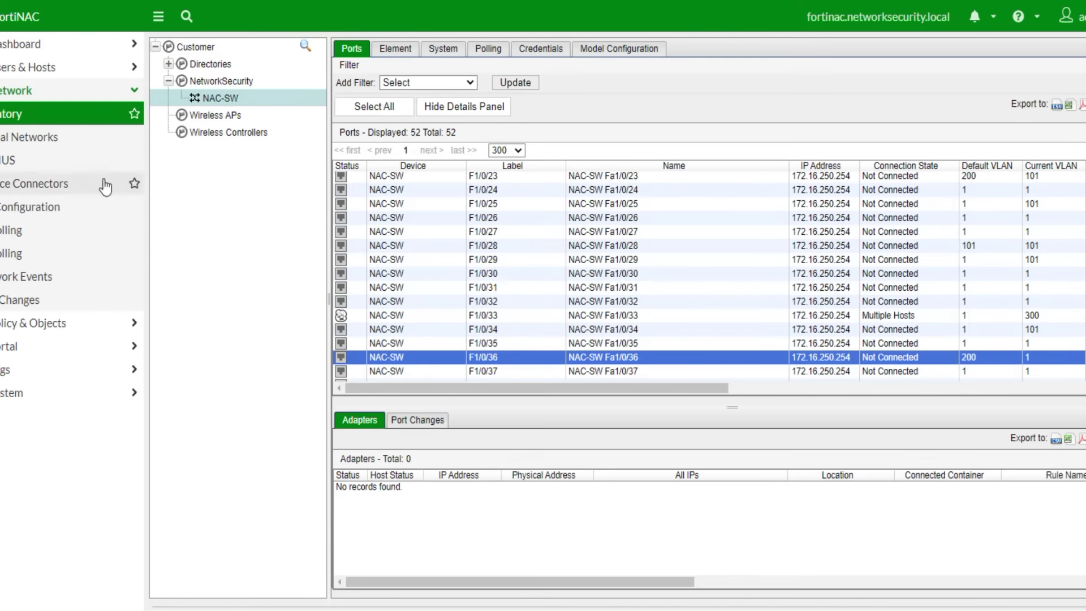
{"action": "left_click", "coordinate": [63, 323]}
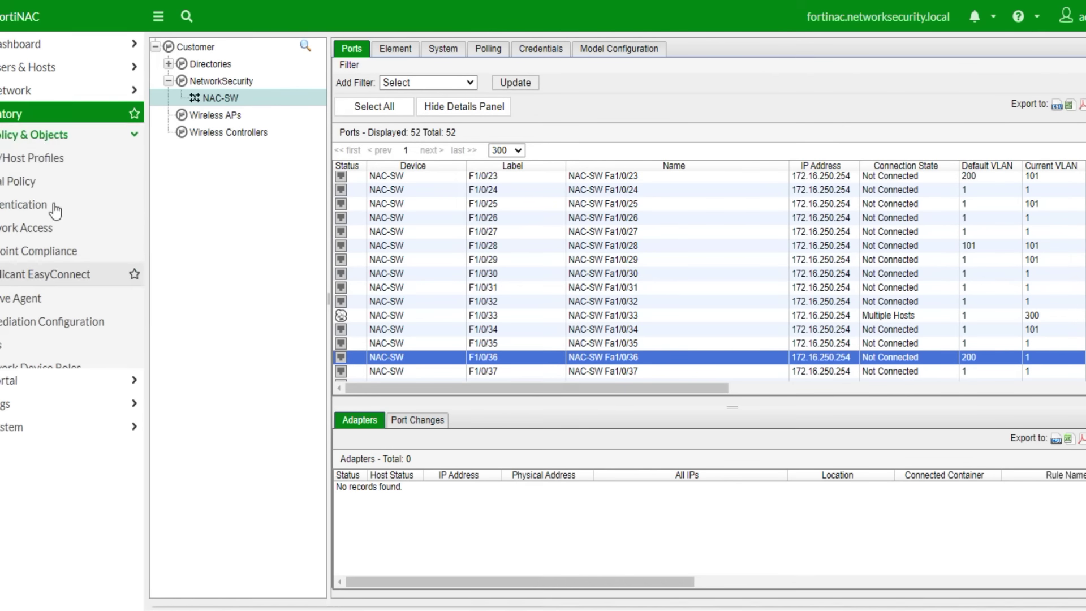
{"action": "left_click", "coordinate": [34, 141]}
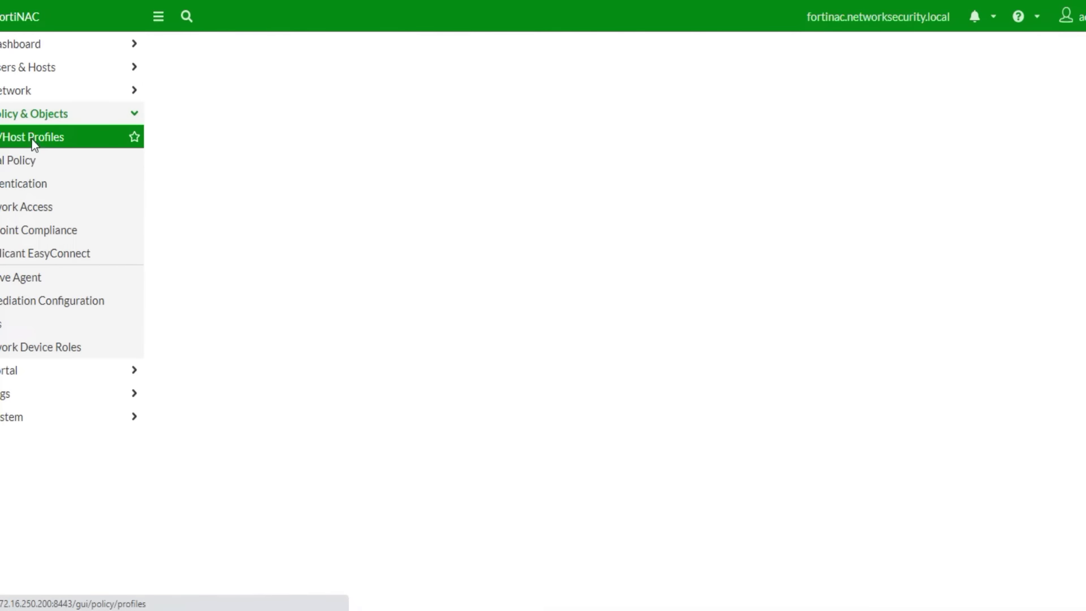
- Add a user/host profile named dot1X_Auth located in Network-Security
{"action": "left_click", "coordinate": [182, 45]}
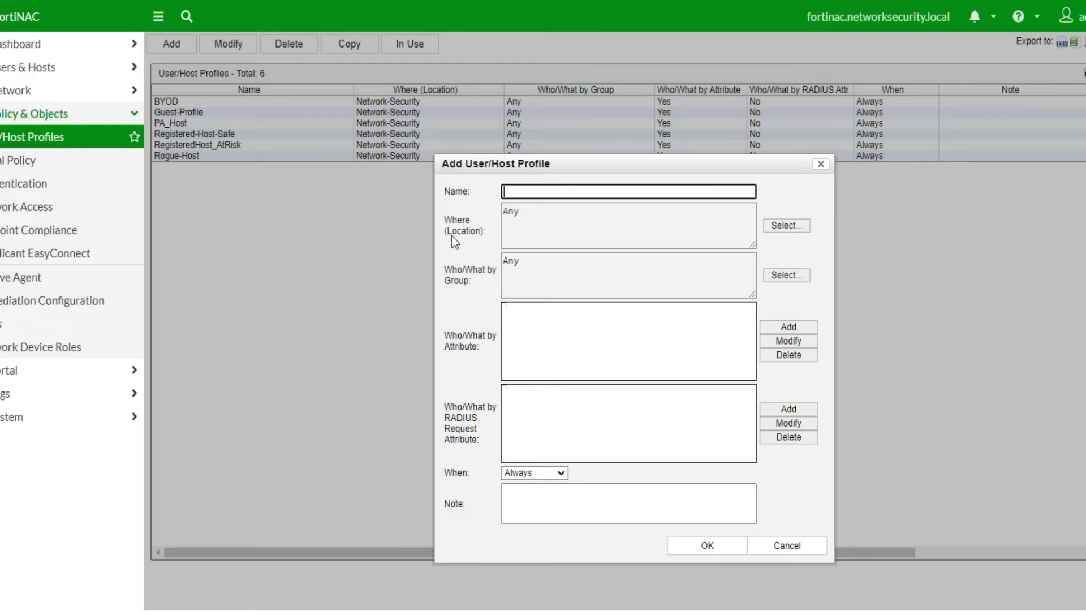
{"action": "type", "text": "dot1X_Auth"}
{"action": "left_click", "coordinate": [797, 227]}
{"action": "left_click", "coordinate": [455, 371]}
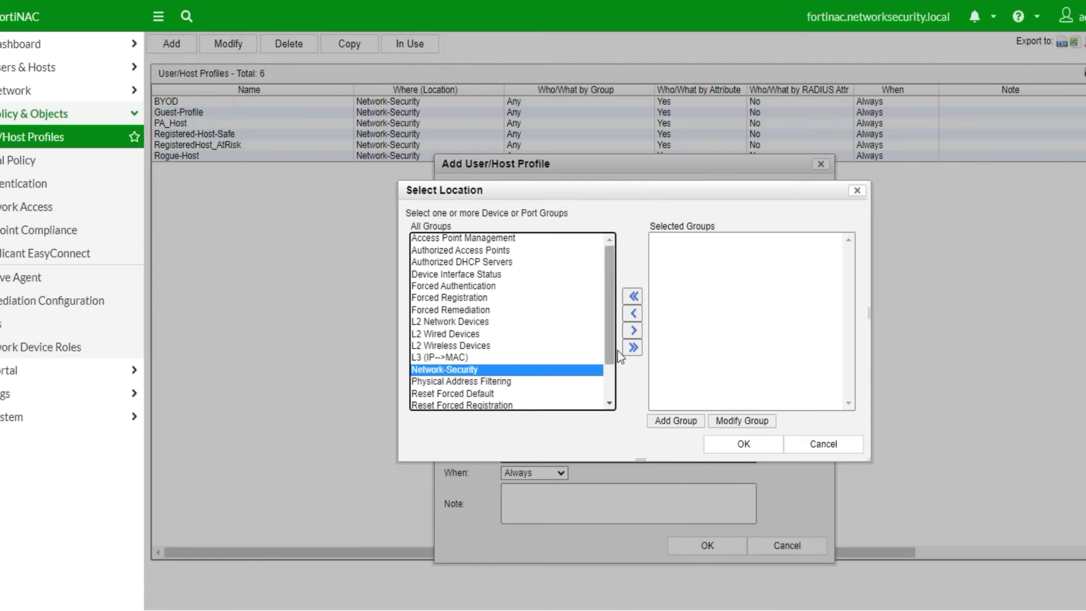
{"action": "left_click", "coordinate": [632, 333]}
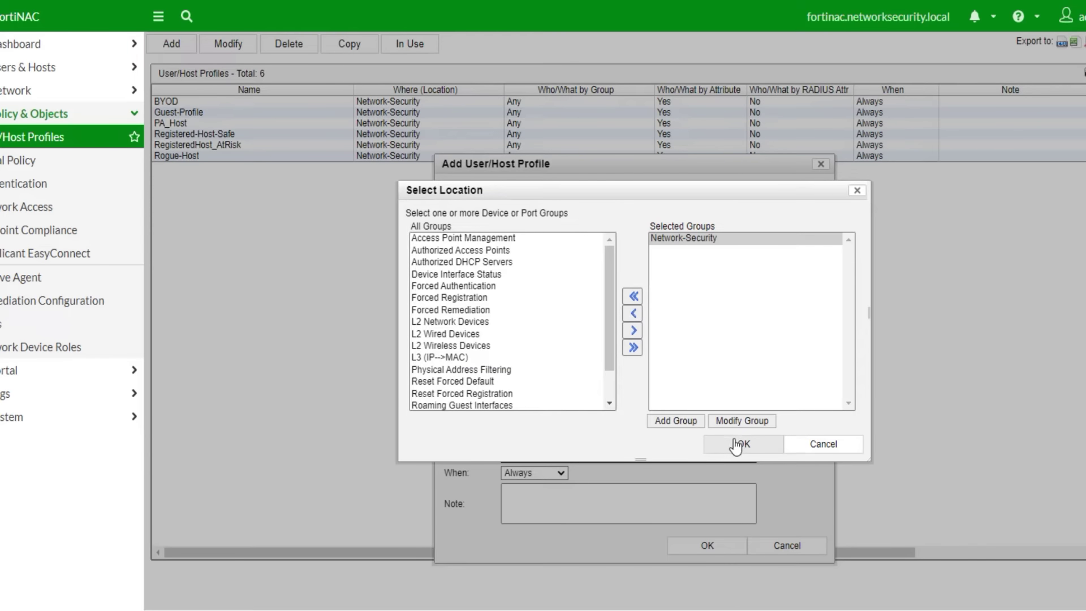
{"action": "left_click", "coordinate": [742, 443]}
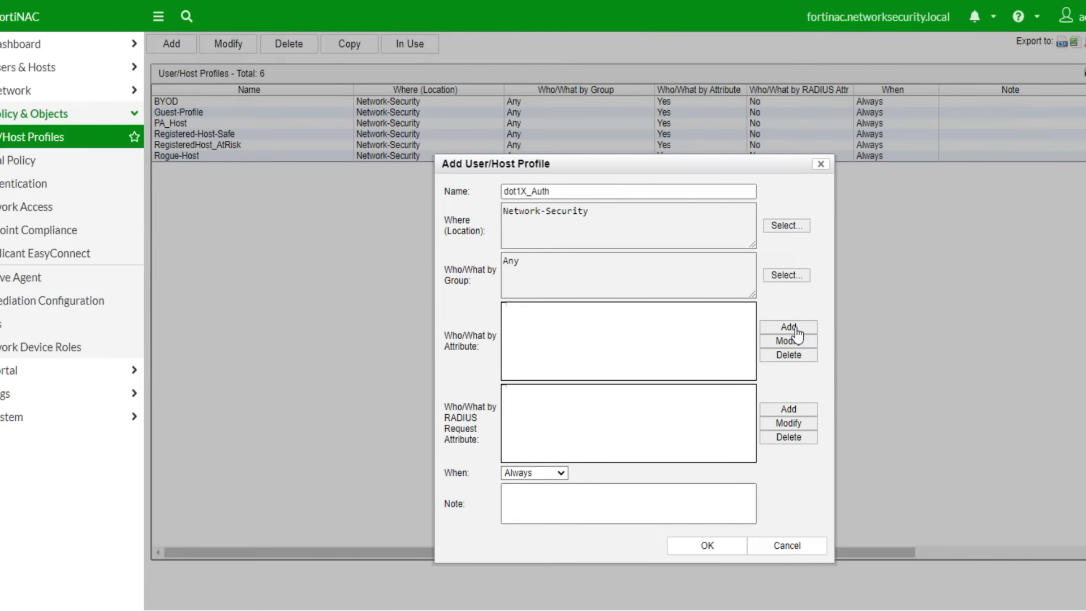
- Add a host filter requiring Security Safe and Type Registered Host or Device
{"action": "left_click", "coordinate": [792, 328]}
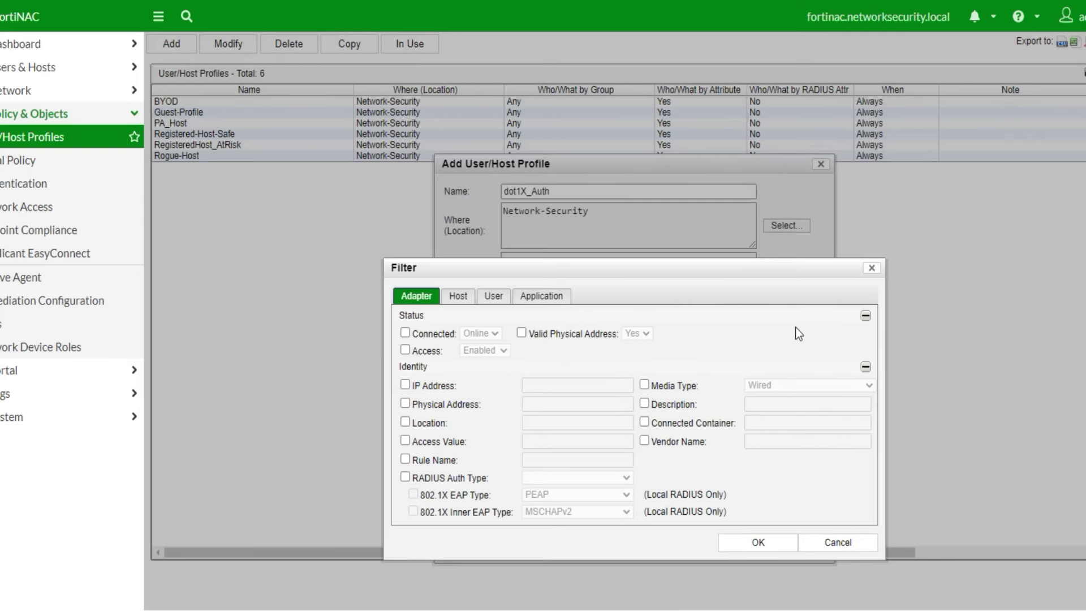
{"action": "left_click", "coordinate": [458, 296]}
{"action": "left_click", "coordinate": [404, 353]}
{"action": "left_click", "coordinate": [490, 352]}
{"action": "left_click", "coordinate": [475, 390]}
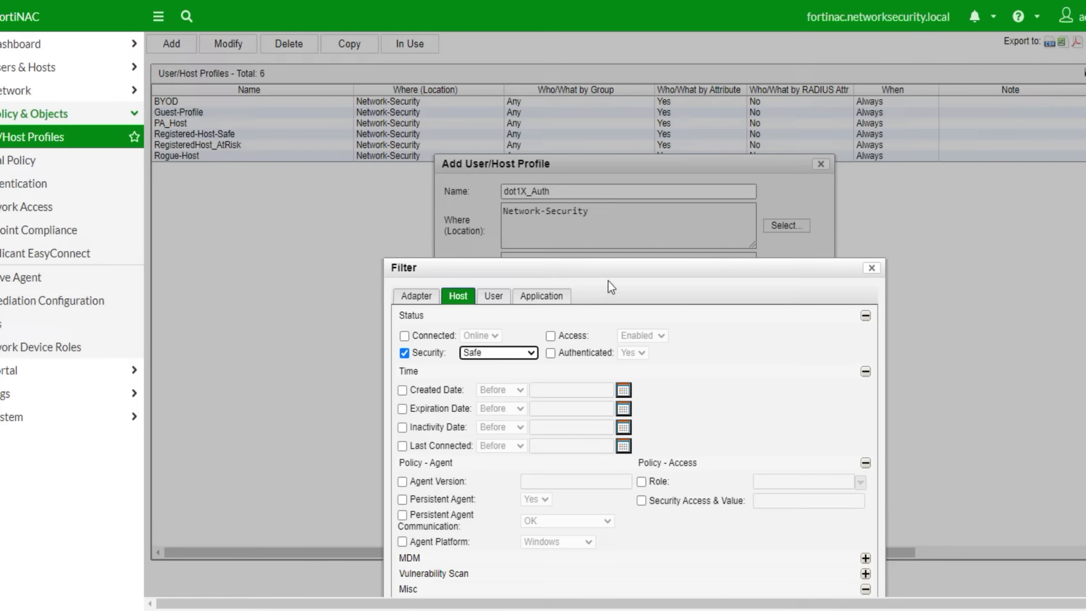
{"action": "left_click", "coordinate": [391, 560]}
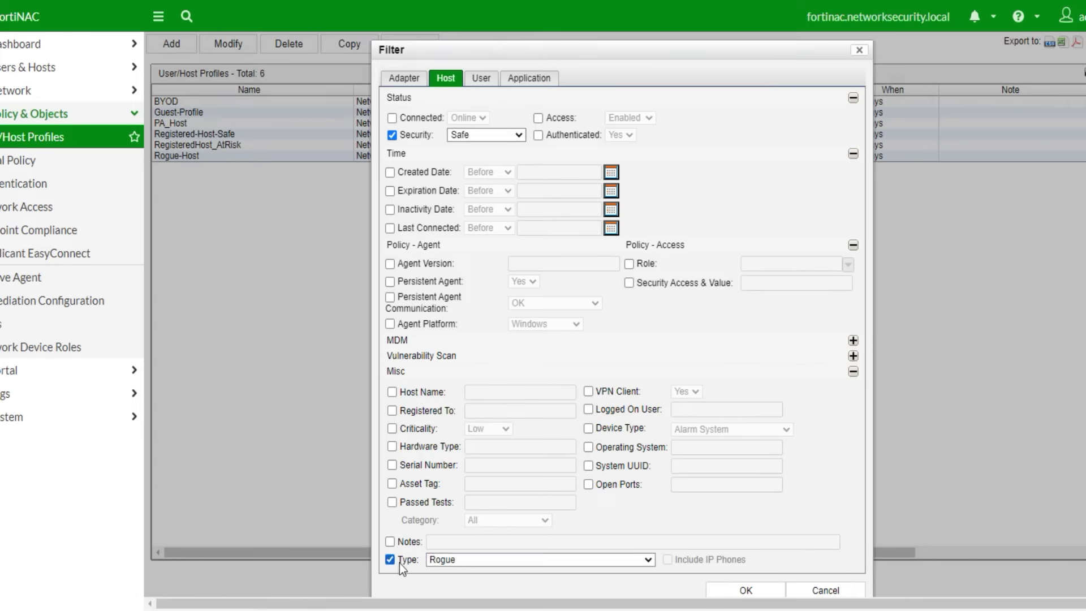
{"action": "left_click", "coordinate": [477, 561]}
{"action": "left_click", "coordinate": [490, 511]}
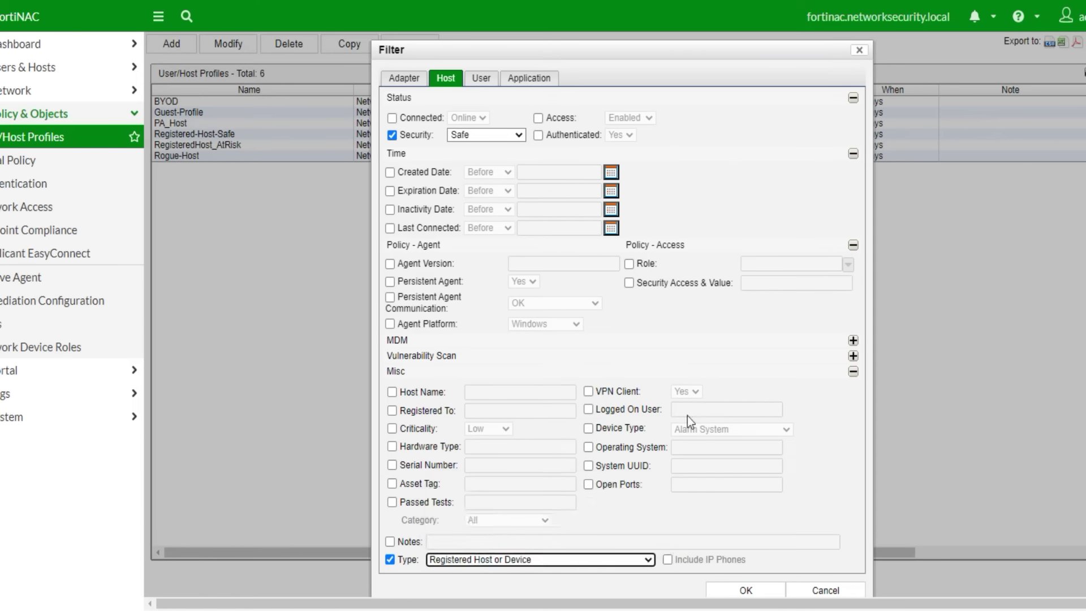
{"action": "left_click", "coordinate": [747, 590]}
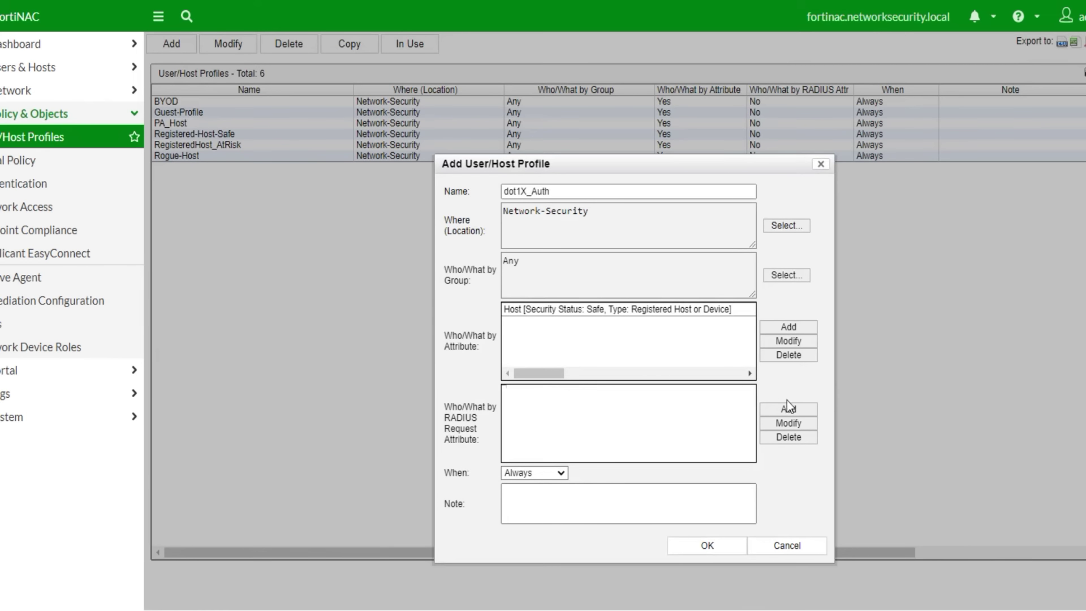
- Start a RADIUS attribute match of EAP-Type-Name with value PEAP
{"action": "left_click", "coordinate": [789, 407]}
{"action": "left_click_drag", "start_coordinate": [493, 313], "coordinate": [556, 310]}
{"action": "key", "text": "ctrl+c"}
{"action": "left_click", "coordinate": [501, 333]}
{"action": "key", "text": "ctrl+v"}
{"action": "key", "text": "Tab"}
{"action": "type", "text": "PEAP"}
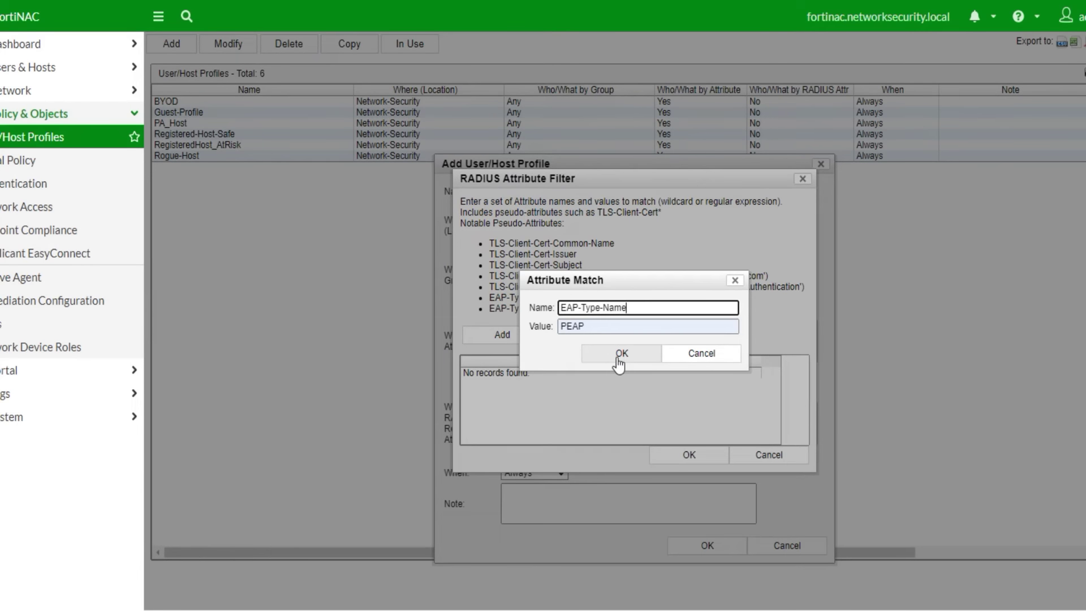
- Re-enter the EAP-Type-Name = PEAP match and confirm the RADIUS attribute filter
{"action": "left_click", "coordinate": [726, 359]}
{"action": "left_click", "coordinate": [509, 335]}
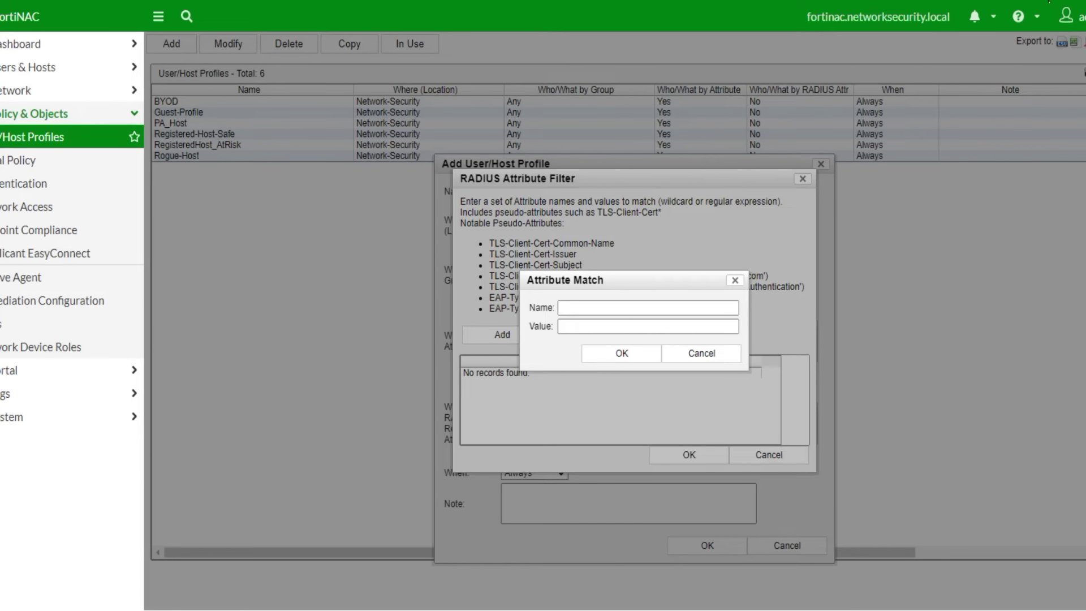
{"action": "left_click", "coordinate": [622, 339]}
{"action": "left_click", "coordinate": [603, 327]}
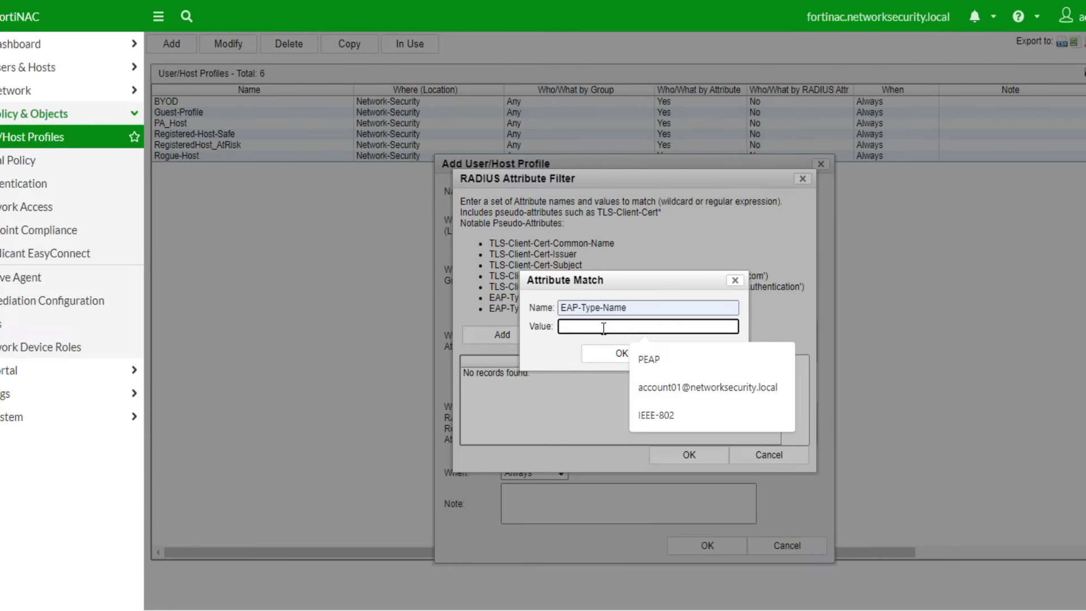
{"action": "left_click", "coordinate": [649, 358]}
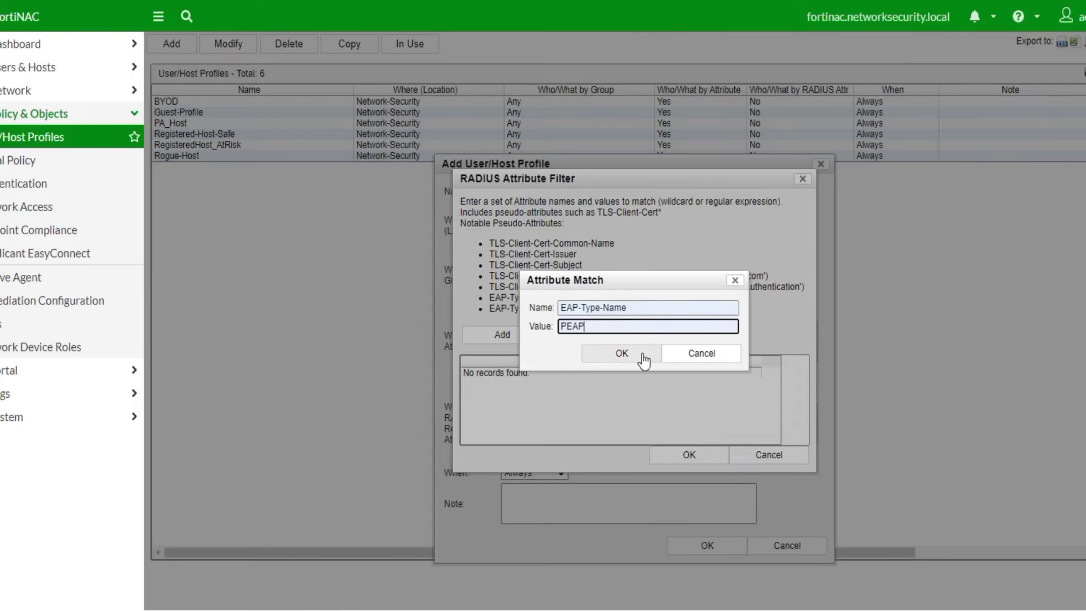
{"action": "left_click", "coordinate": [601, 359]}
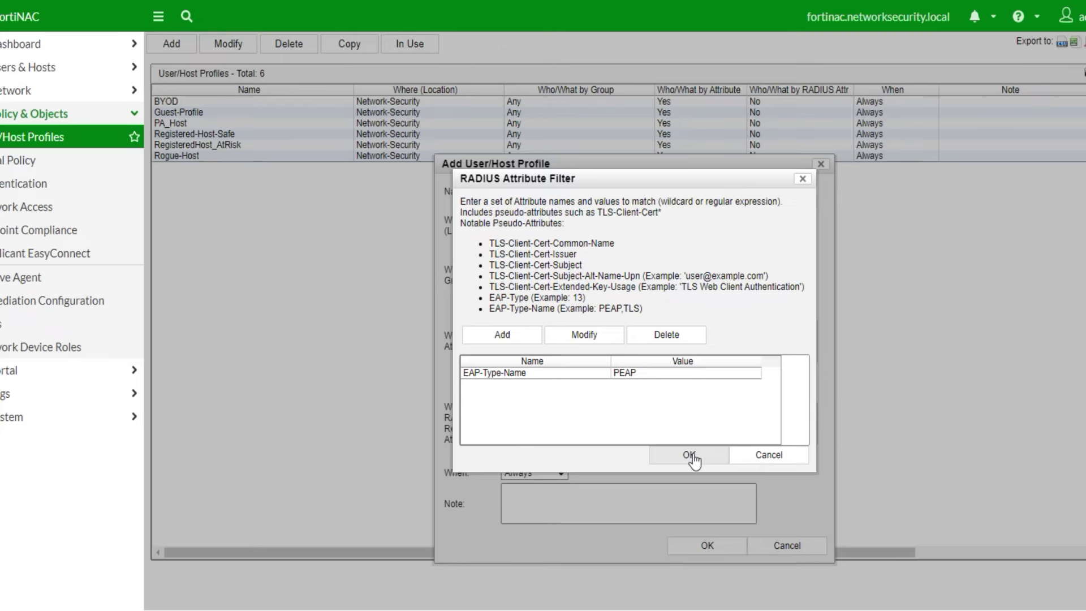
{"action": "left_click", "coordinate": [694, 457]}
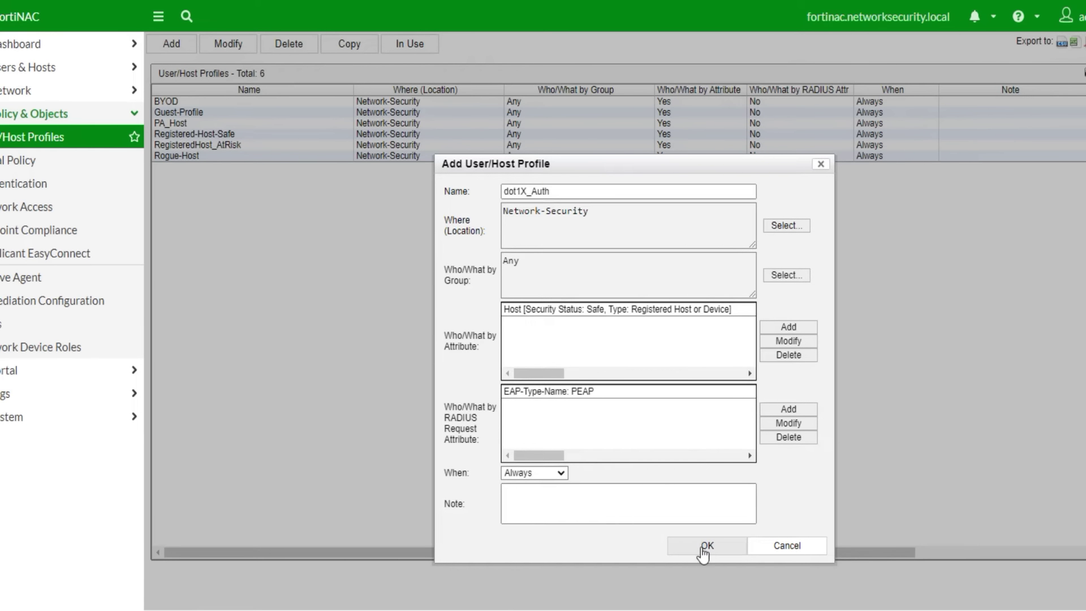
- Add the note 'Testing' and save the dot1X_Auth profile
{"action": "left_click", "coordinate": [570, 506]}
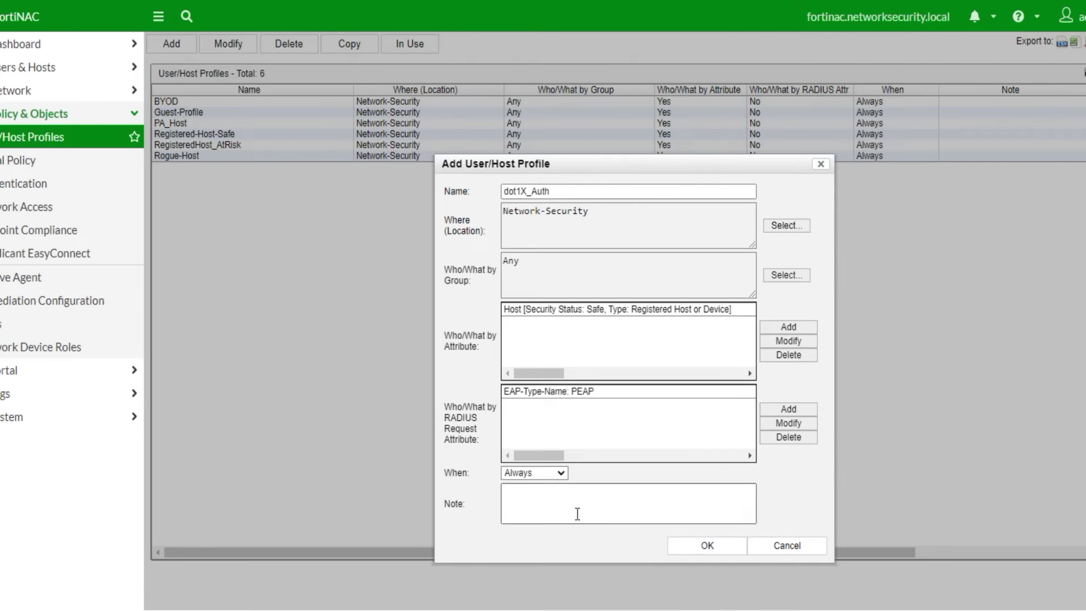
{"action": "type", "text": "Testing"}
{"action": "left_click", "coordinate": [707, 545]}
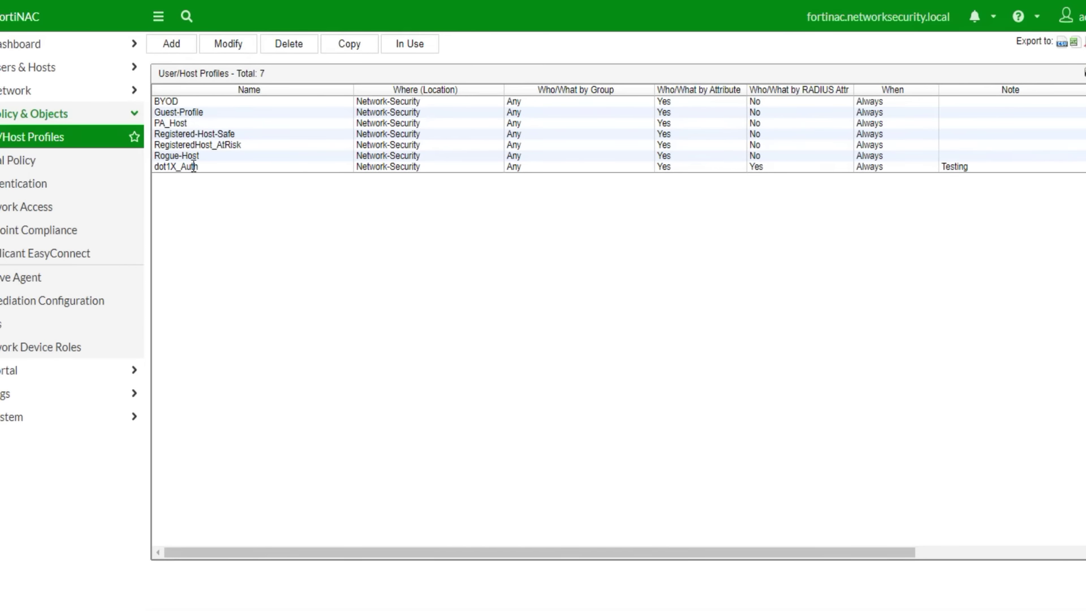
{"action": "left_click", "coordinate": [193, 166]}
- Start a new network access policy named dot1x-Radius
{"action": "left_click", "coordinate": [34, 209]}
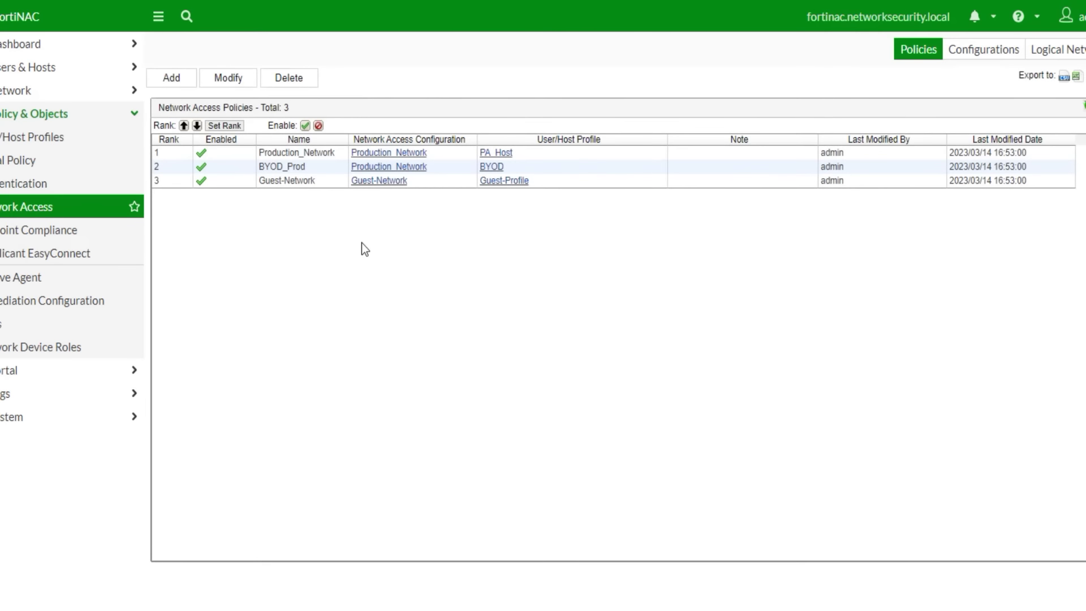
{"action": "left_click", "coordinate": [169, 79]}
{"action": "type", "text": "Ra"}
{"action": "left_click", "coordinate": [572, 303]}
{"action": "type", "text": "dius"}
{"action": "key", "text": "Home"}
{"action": "type", "text": "dot1"}
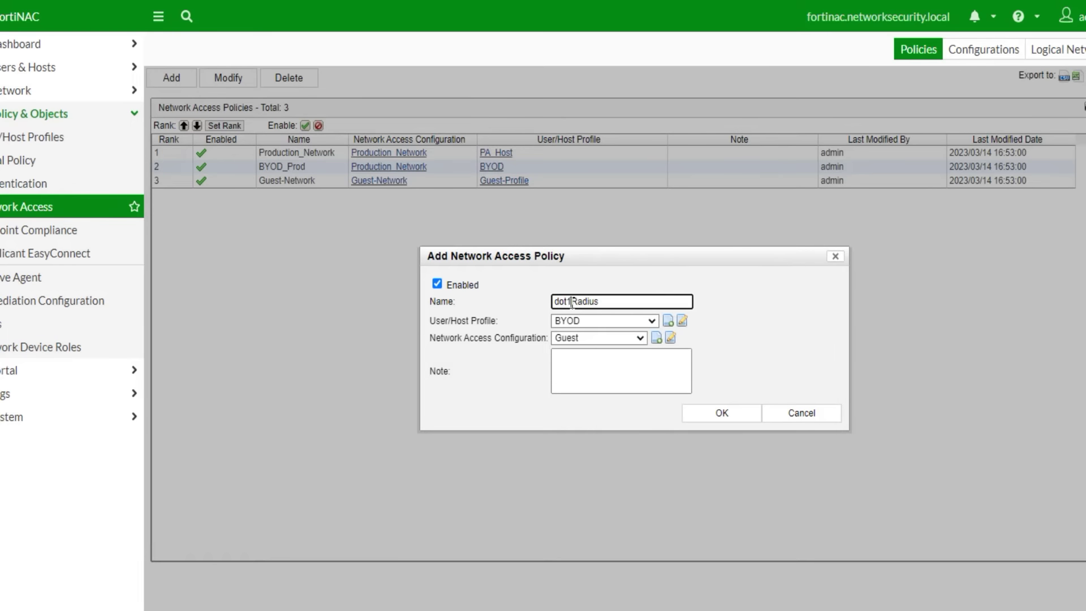
{"action": "type", "text": "x-"}
- Pair the policy with the dot1X_Auth profile and the Production_Network configuration
{"action": "left_click", "coordinate": [652, 321]}
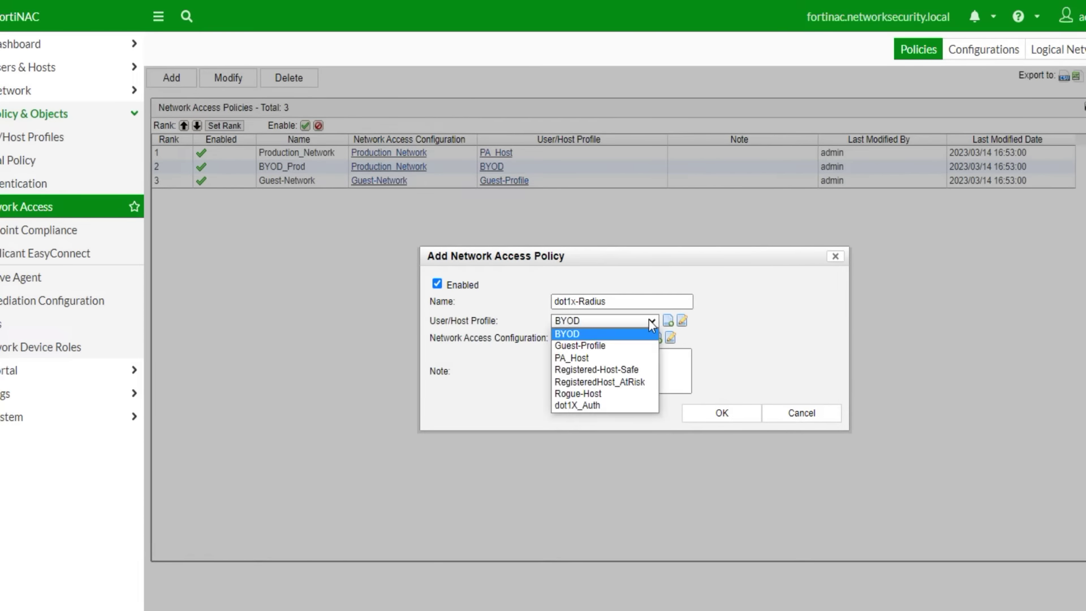
{"action": "left_click", "coordinate": [606, 405]}
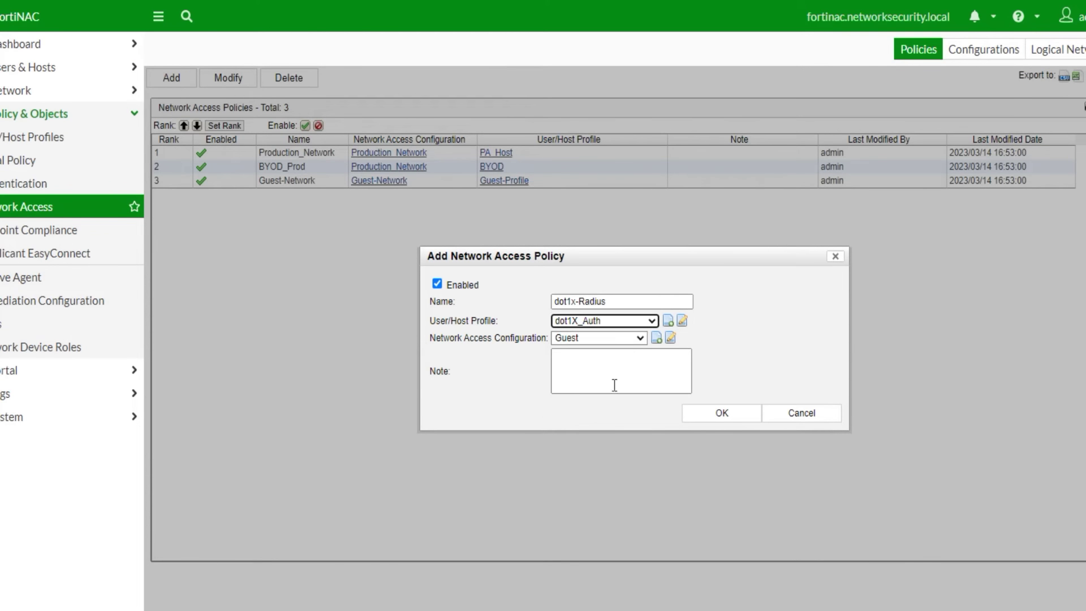
{"action": "left_click", "coordinate": [643, 337]}
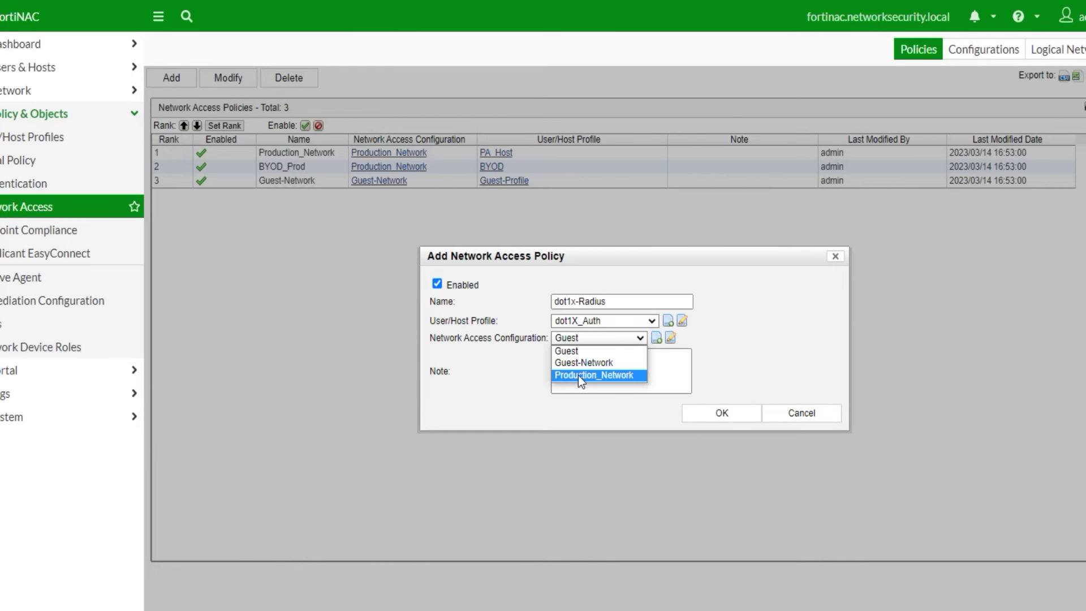
{"action": "left_click", "coordinate": [578, 374]}
{"action": "left_click", "coordinate": [670, 338]}
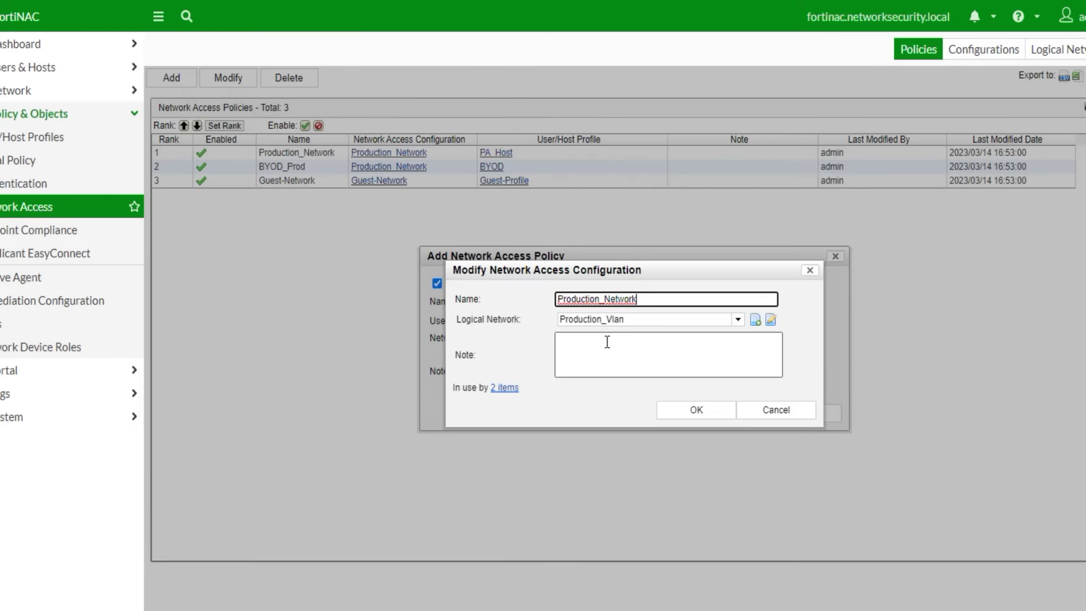
{"action": "left_click", "coordinate": [694, 412]}
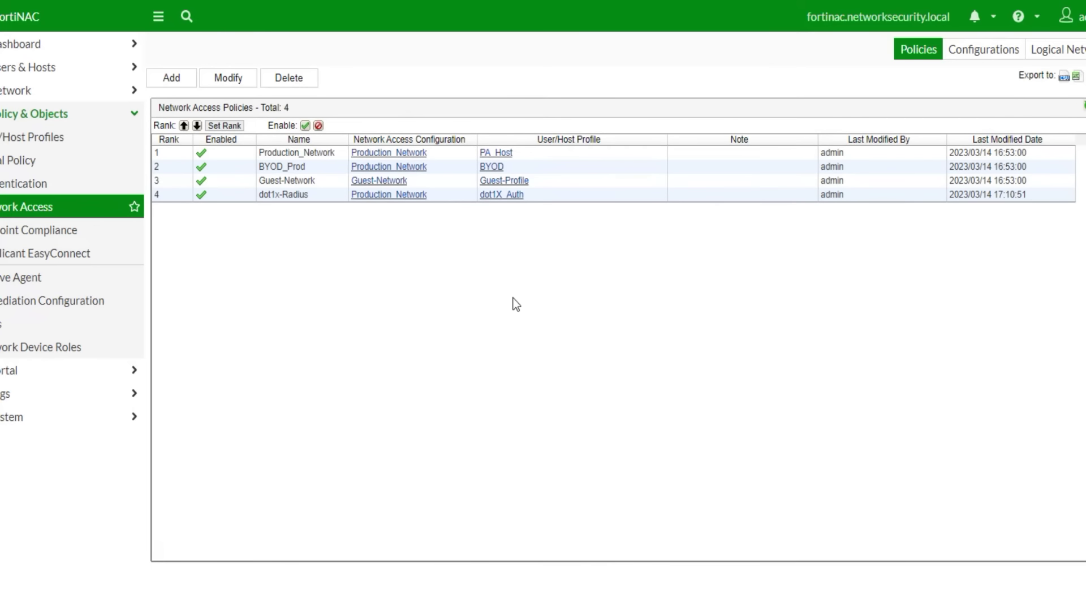
- Raise the dot1x-Radius policy to rank 1
{"action": "left_click", "coordinate": [206, 191]}
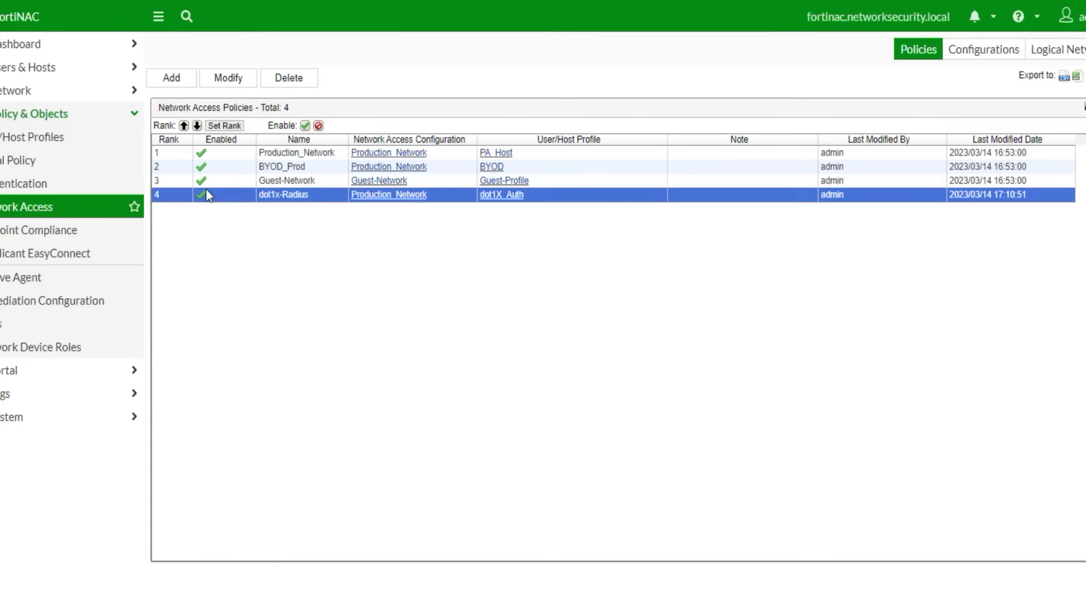
{"action": "left_click", "coordinate": [185, 128]}
{"action": "left_click", "coordinate": [185, 127]}
{"action": "left_click", "coordinate": [186, 126]}
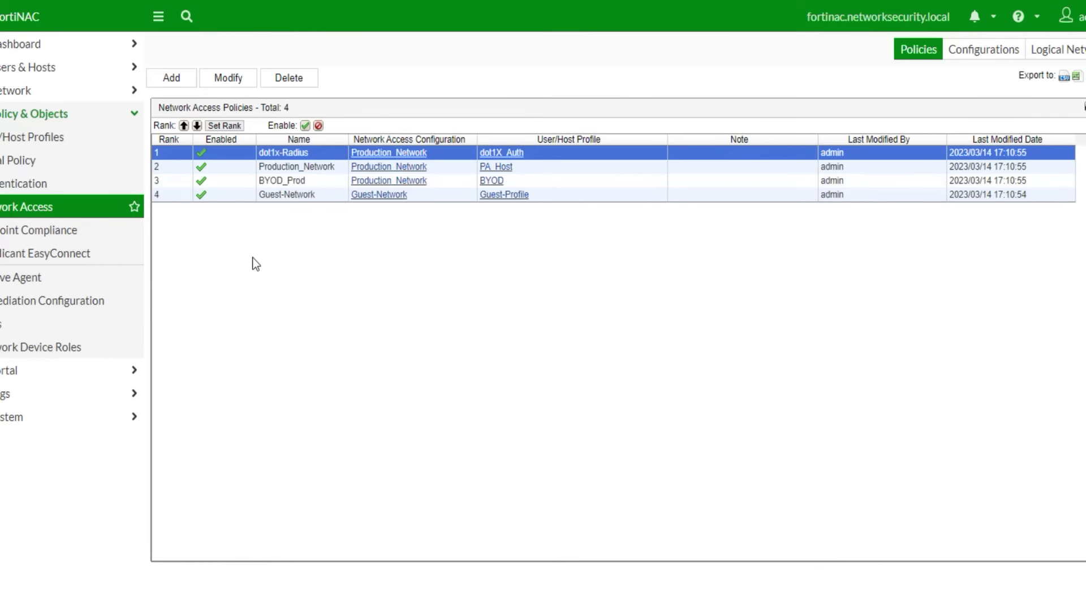
- Review the Re-Scan_RegisteredHost policy and its Registered-Host-Safe profile without changes
{"action": "left_click", "coordinate": [56, 232]}
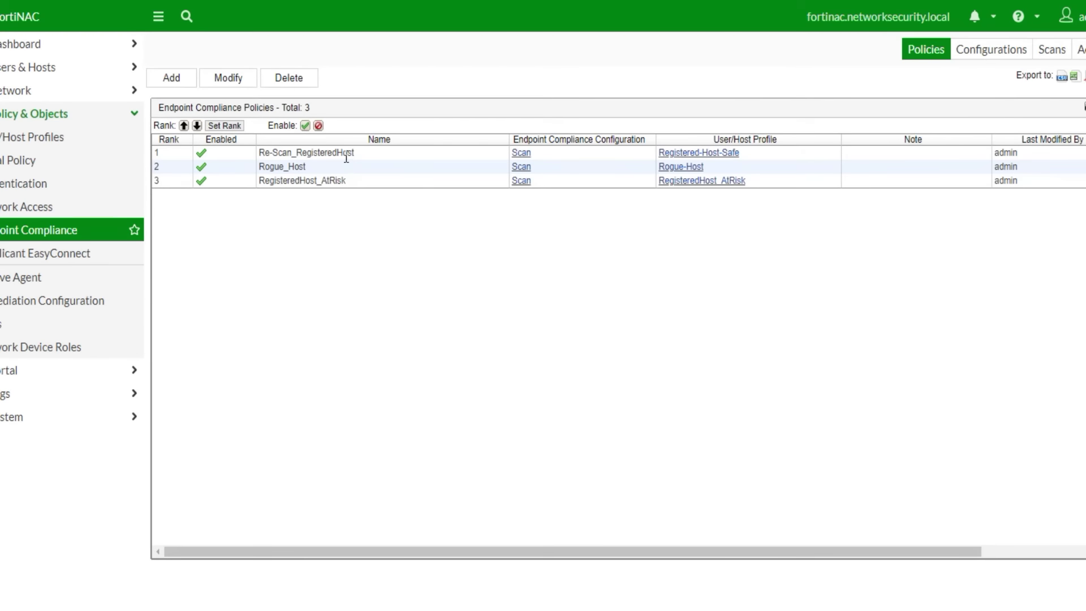
{"action": "double_click", "coordinate": [346, 157]}
{"action": "left_click", "coordinate": [699, 320]}
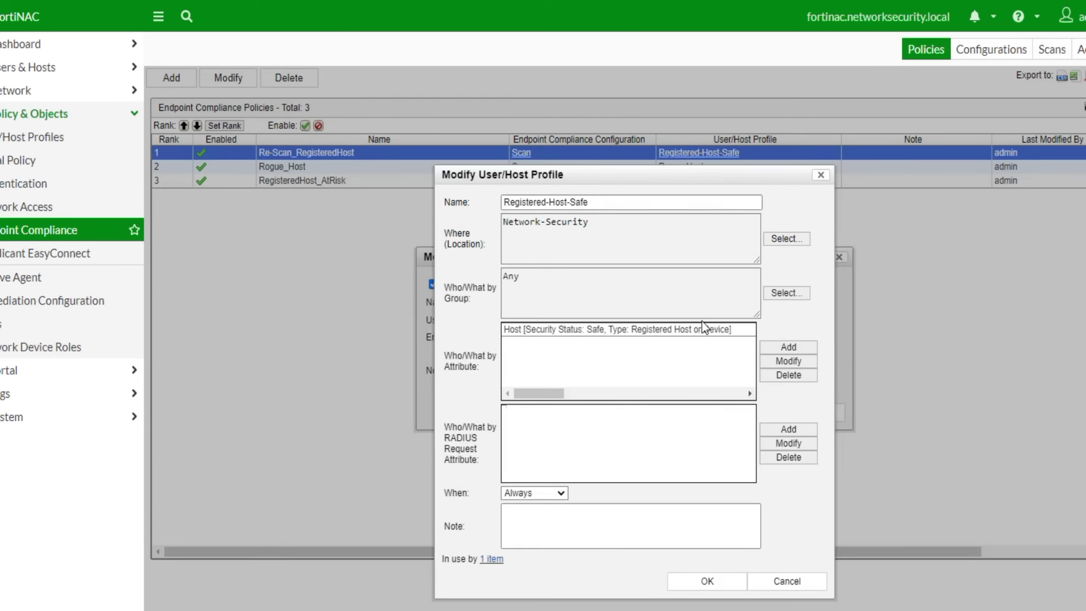
{"action": "left_click", "coordinate": [787, 581]}
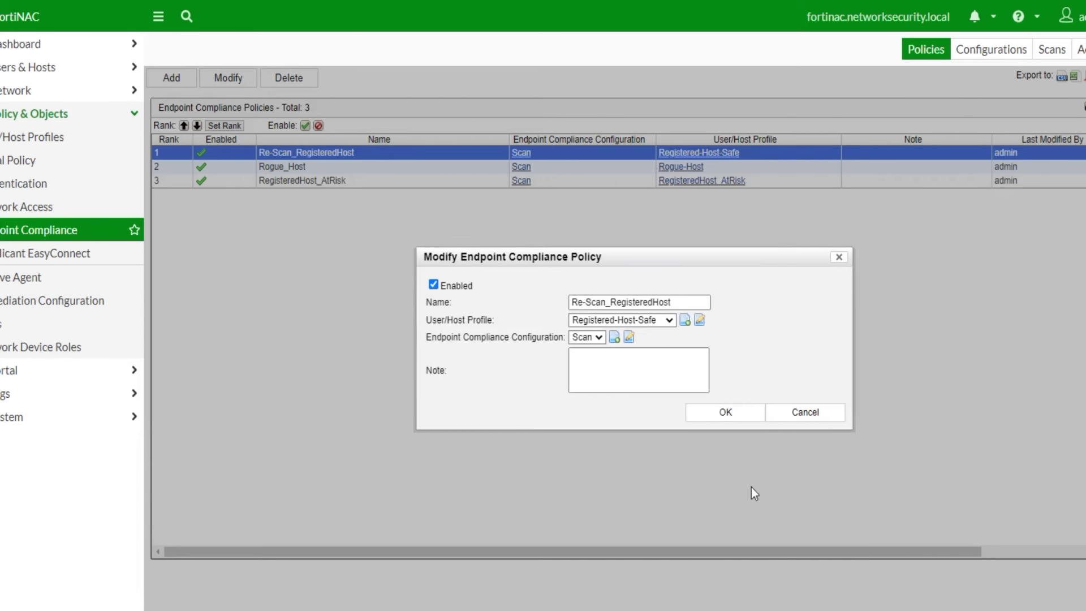
{"action": "left_click", "coordinate": [799, 409]}
- Review the Rogue_Host policy, its Rogue-Host profile and Scan configuration without changes
{"action": "double_click", "coordinate": [277, 167]}
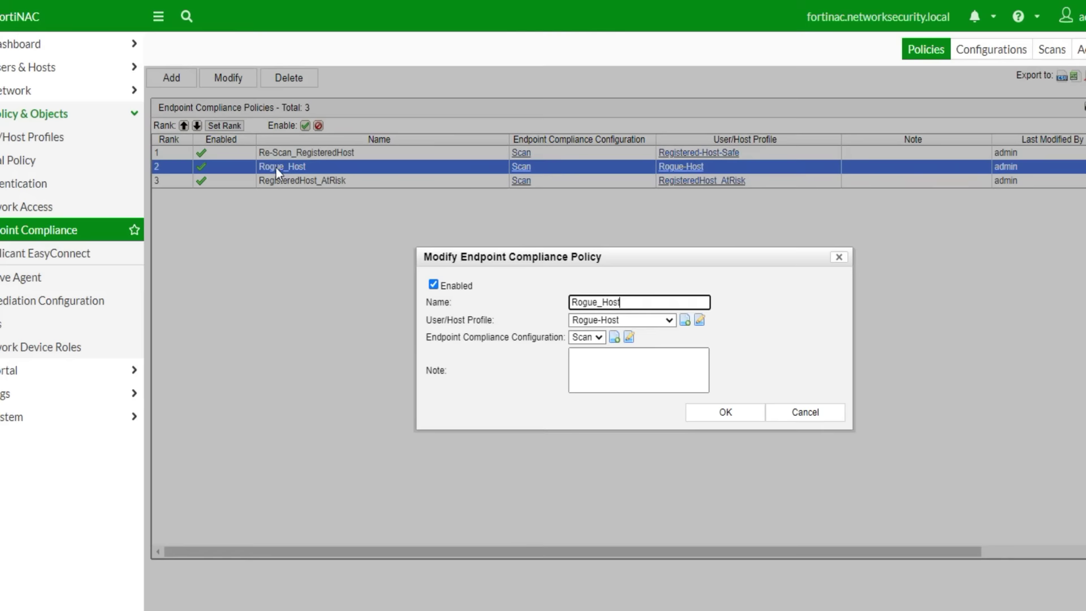
{"action": "left_click", "coordinate": [700, 320]}
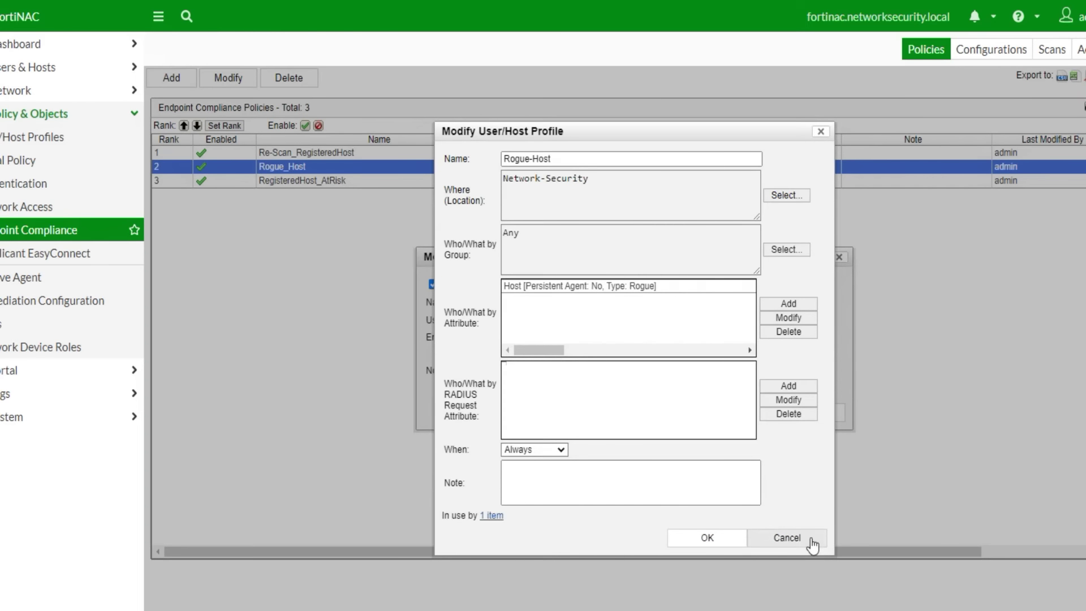
{"action": "left_click", "coordinate": [813, 541]}
{"action": "left_click", "coordinate": [627, 338]}
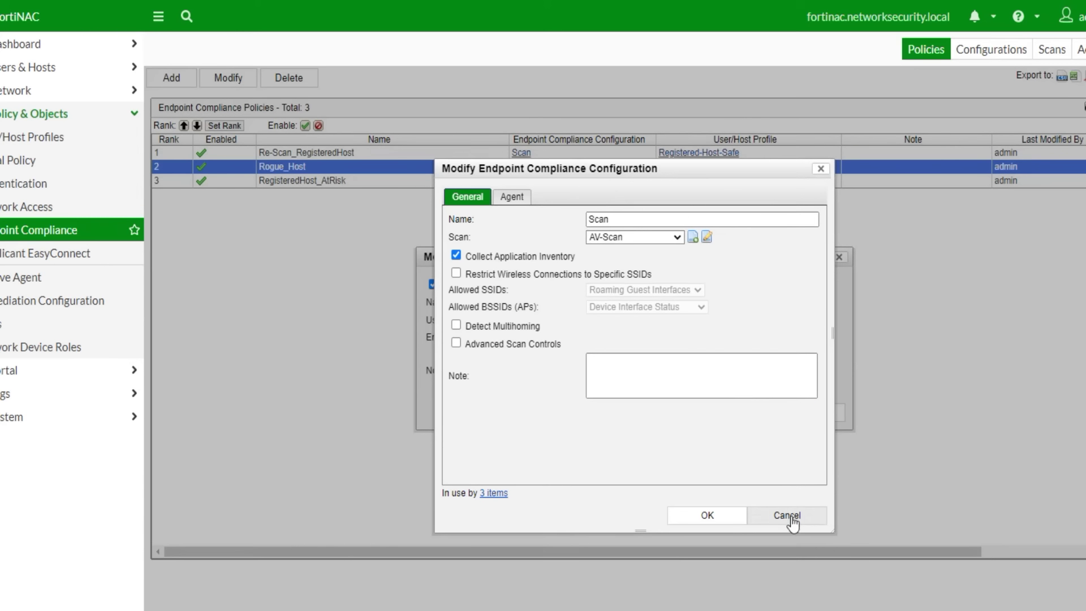
{"action": "left_click", "coordinate": [789, 516]}
{"action": "left_click", "coordinate": [769, 410]}
- Review RegisteredHost_AtRisk and recheck Re-Scan_RegisteredHost's profile, leaving both unchanged
{"action": "double_click", "coordinate": [328, 181]}
{"action": "left_click", "coordinate": [700, 321]}
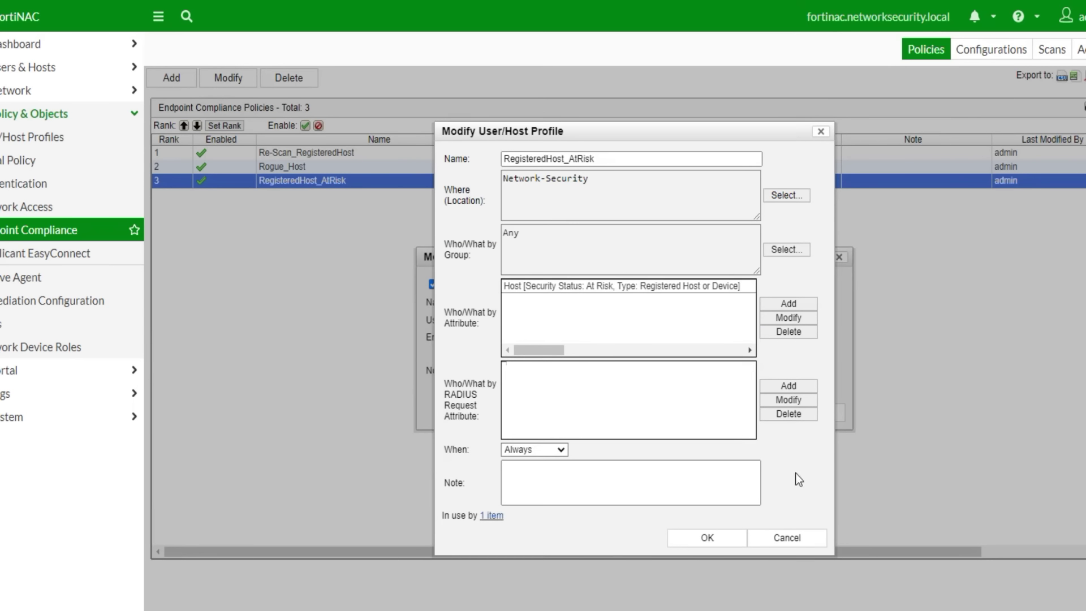
{"action": "left_click", "coordinate": [803, 538]}
{"action": "left_click", "coordinate": [798, 413]}
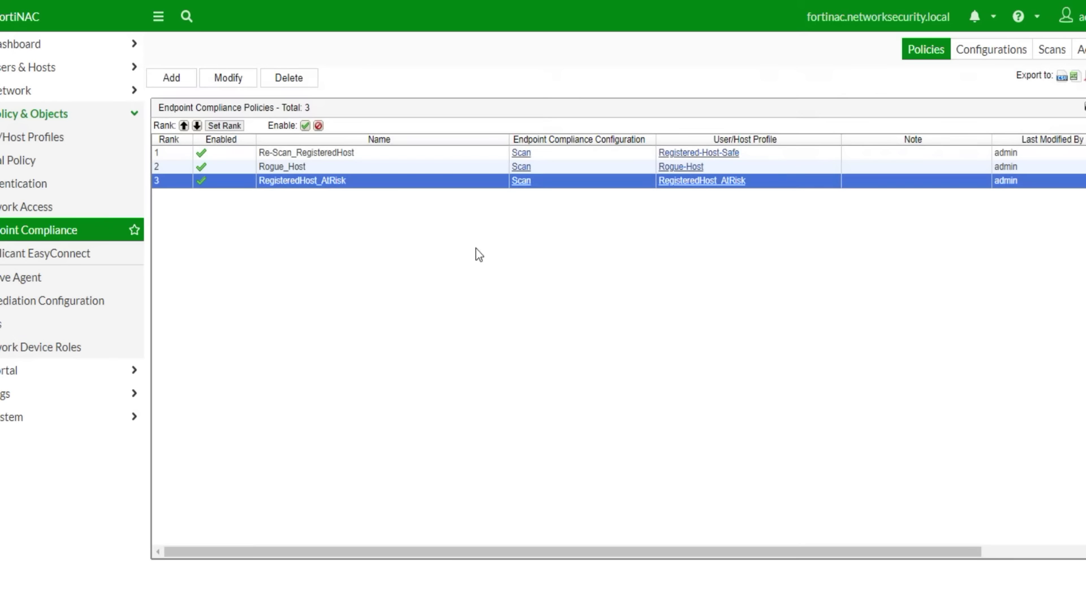
{"action": "double_click", "coordinate": [345, 153]}
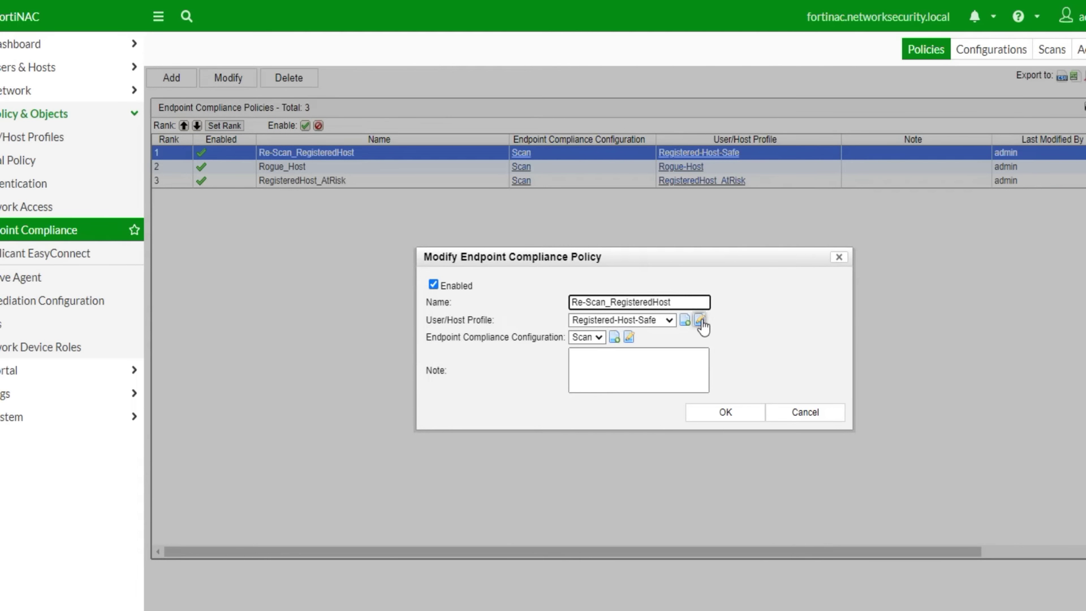
{"action": "left_click", "coordinate": [697, 322]}
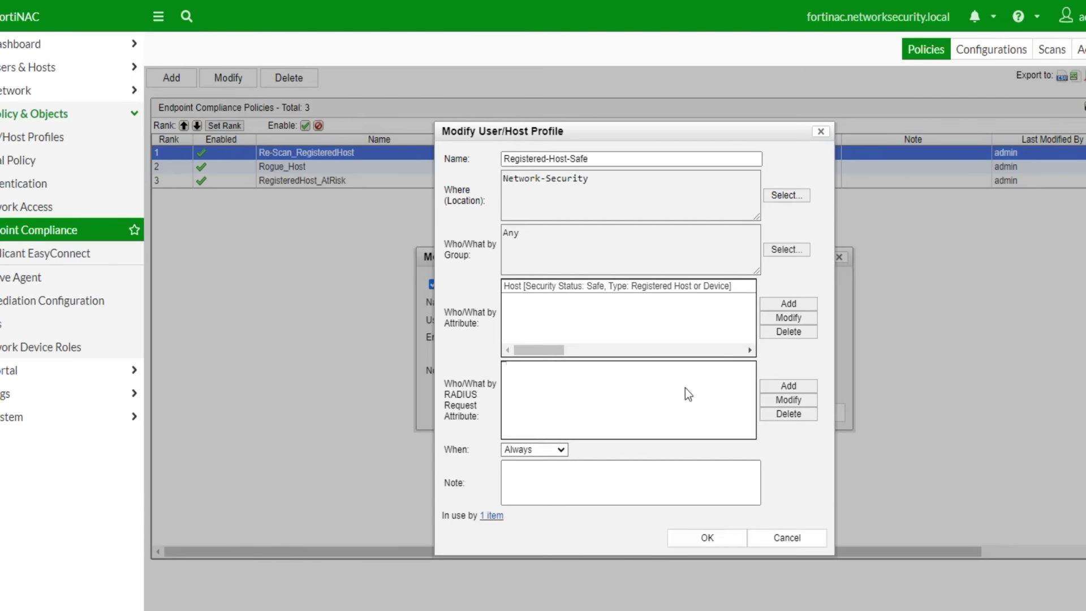
{"action": "left_click", "coordinate": [793, 542]}
{"action": "left_click", "coordinate": [780, 415]}
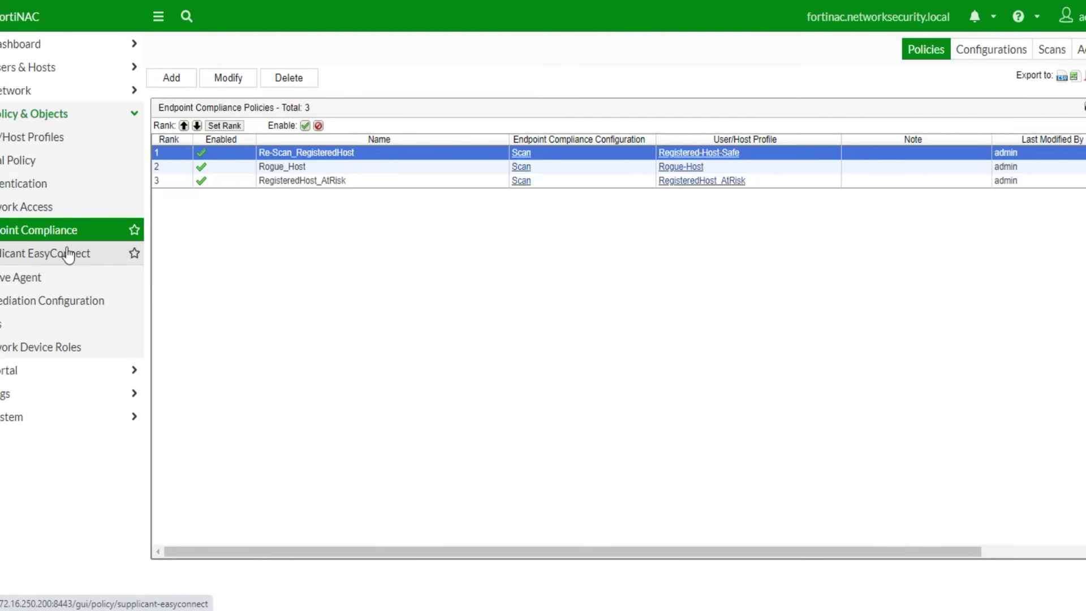
- Start a new authentication policy, discard it, and return to the Authentication Policies list
{"action": "left_click", "coordinate": [13, 185]}
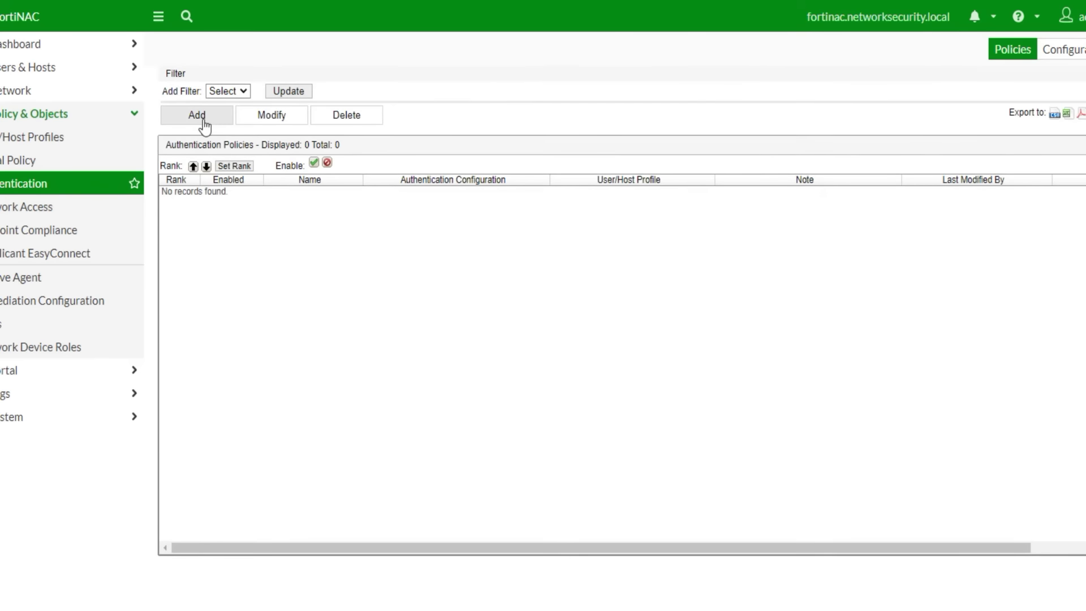
{"action": "left_click", "coordinate": [203, 123]}
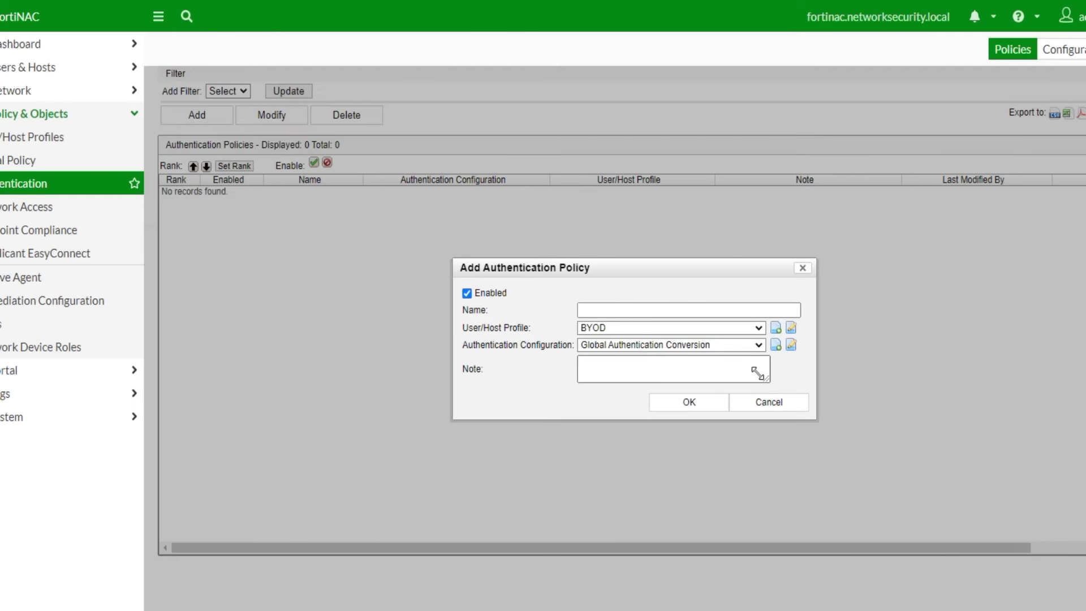
{"action": "left_click", "coordinate": [657, 309]}
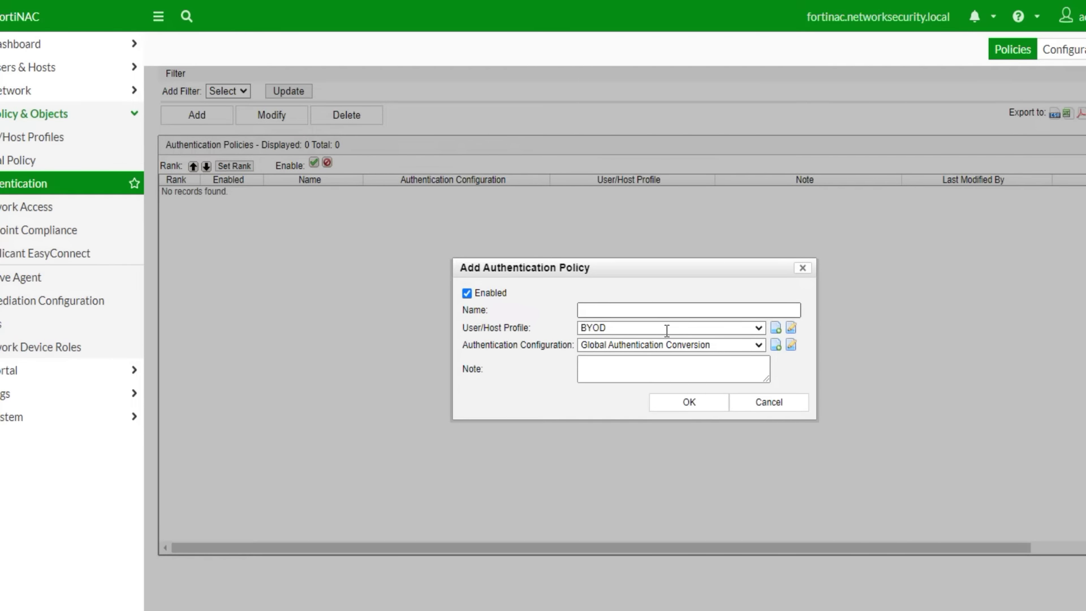
{"action": "left_click", "coordinate": [769, 402]}
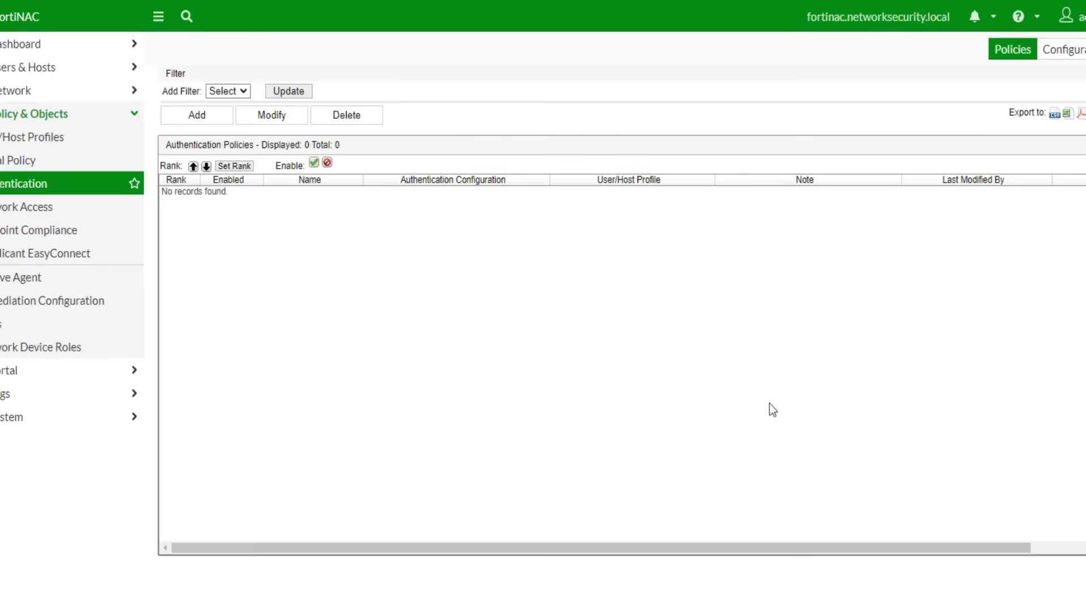
{"action": "left_click", "coordinate": [10, 141]}
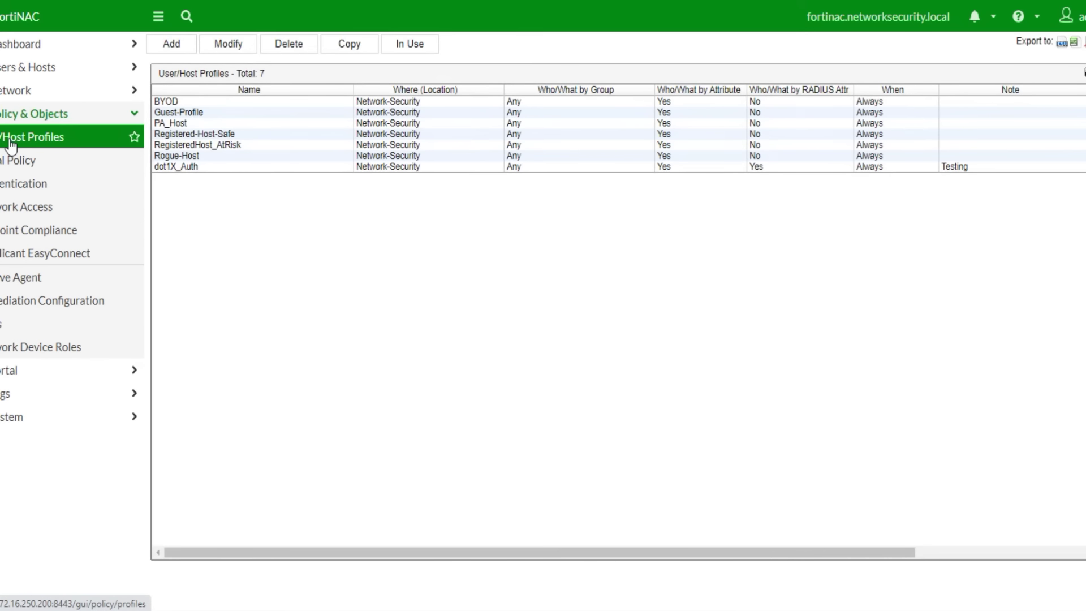
{"action": "left_click", "coordinate": [19, 184]}
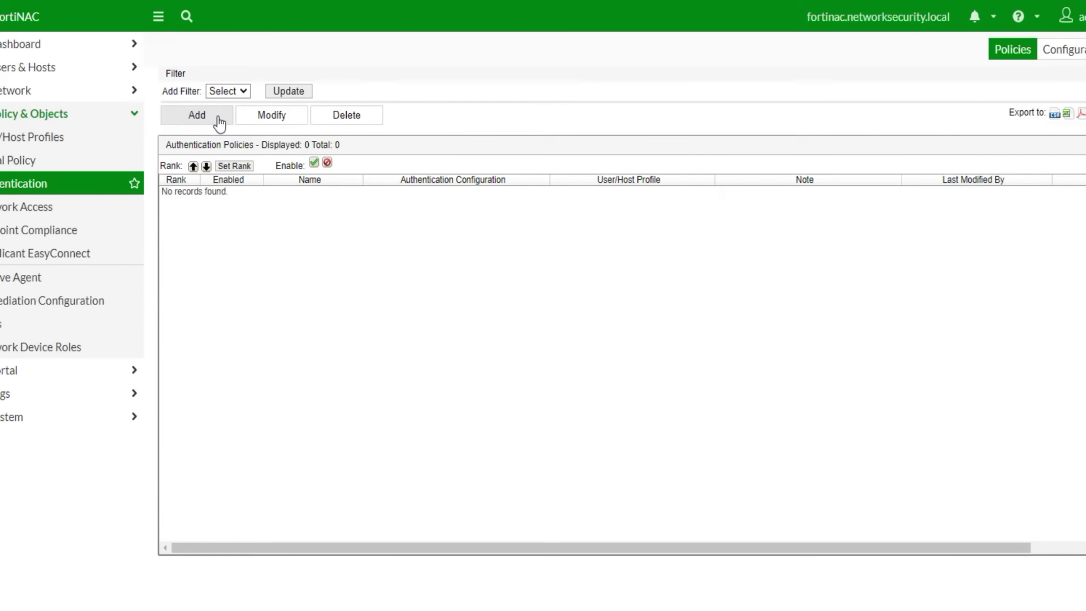
- Name a new authentication policy Dot1X-Authentication and assign it the dot1X_Auth user/host profile
{"action": "left_click", "coordinate": [218, 120]}
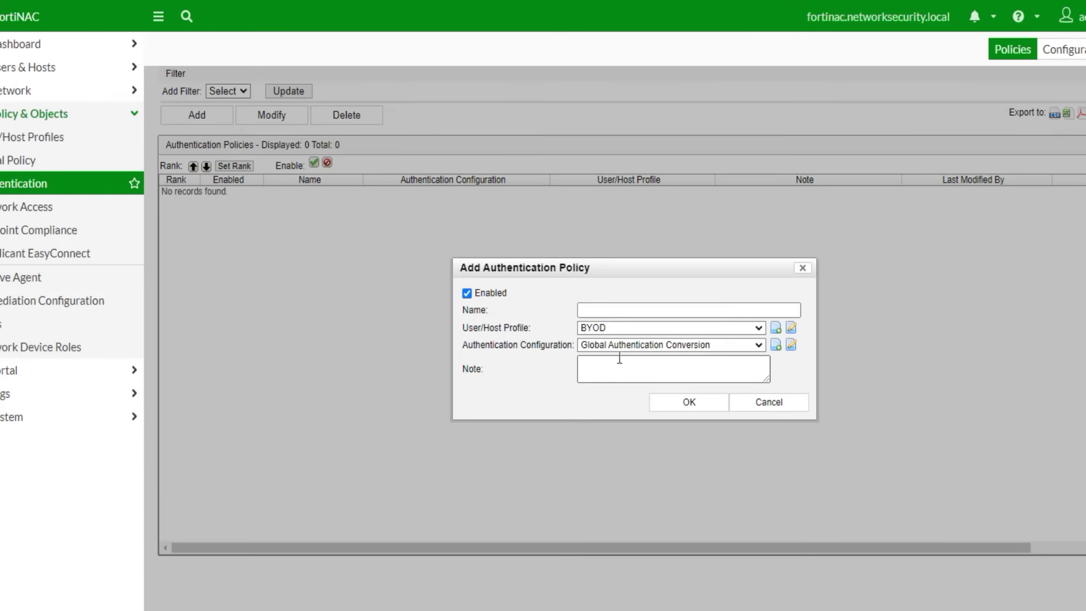
{"action": "type", "text": "Dot1X-Authent"}
{"action": "left_click", "coordinate": [665, 313]}
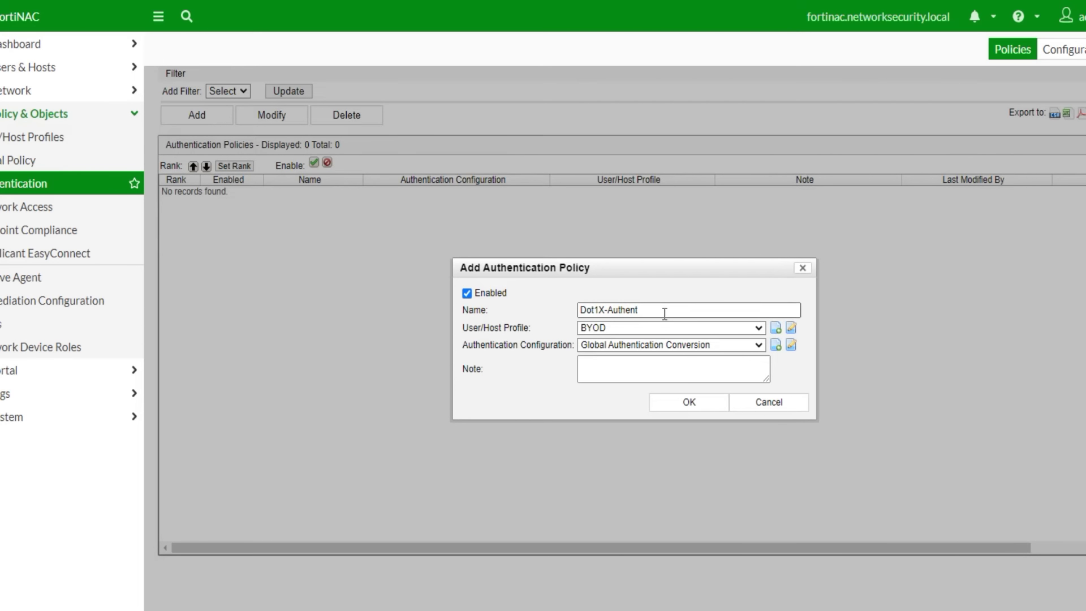
{"action": "type", "text": "ication"}
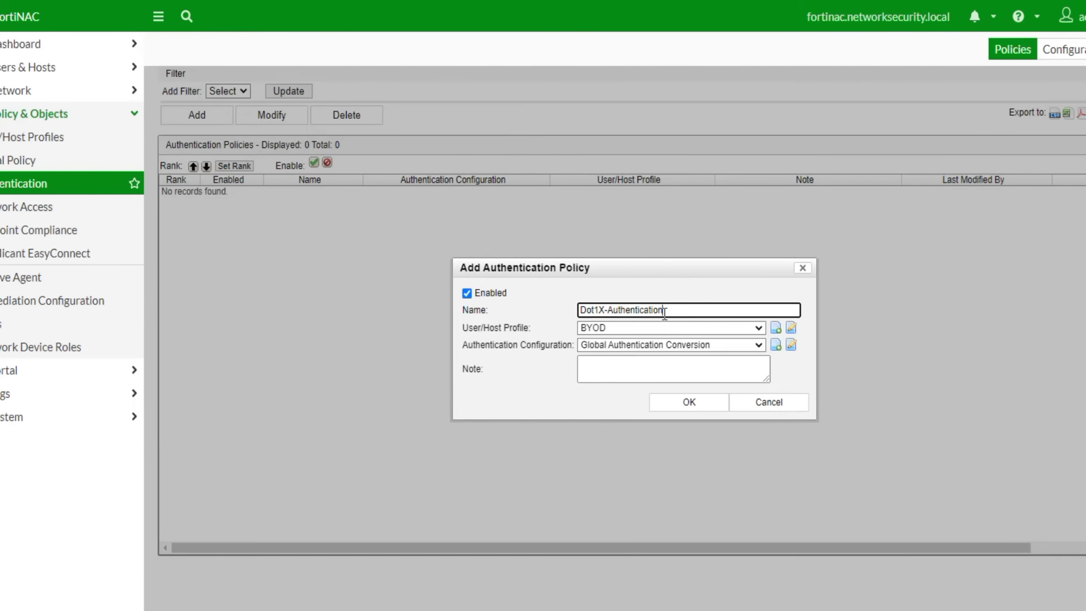
{"action": "left_click", "coordinate": [754, 326]}
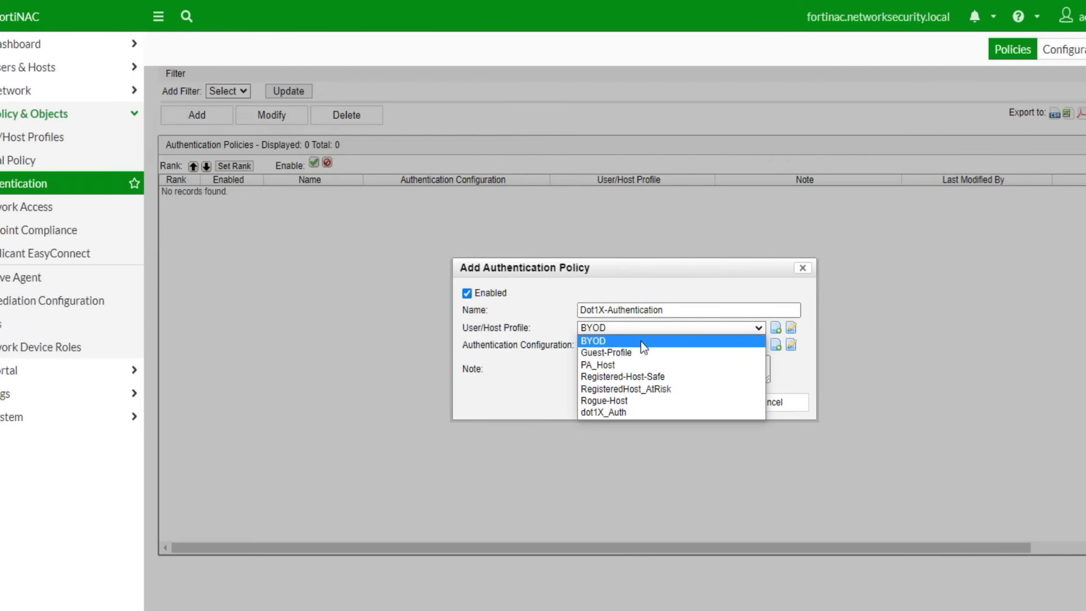
{"action": "left_click", "coordinate": [616, 412]}
- Begin a new authentication configuration for the policy instead of picking an existing one
{"action": "left_click", "coordinate": [737, 346]}
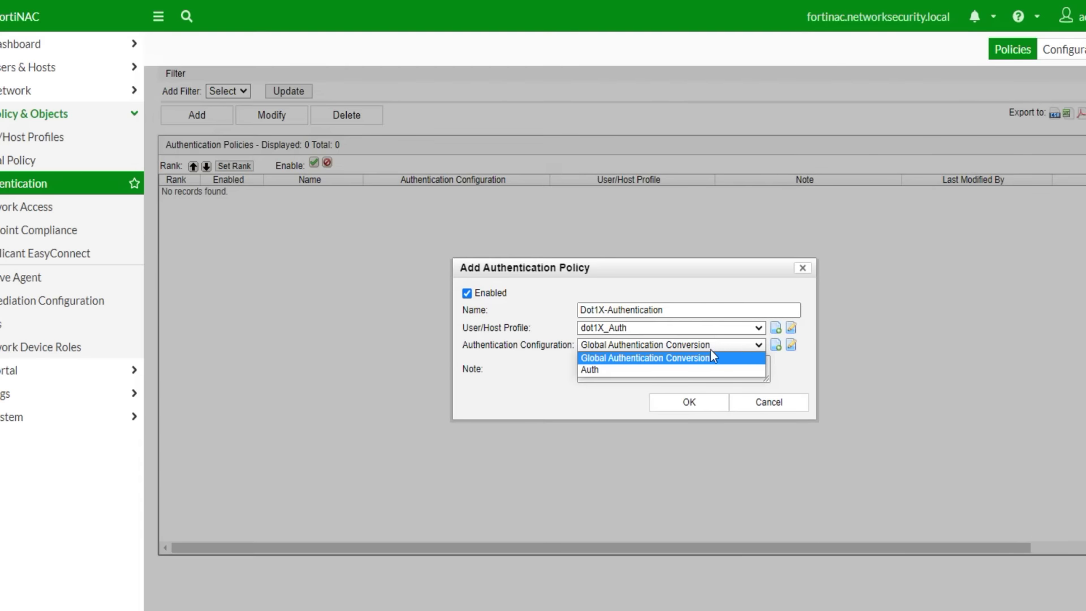
{"action": "left_click", "coordinate": [759, 357]}
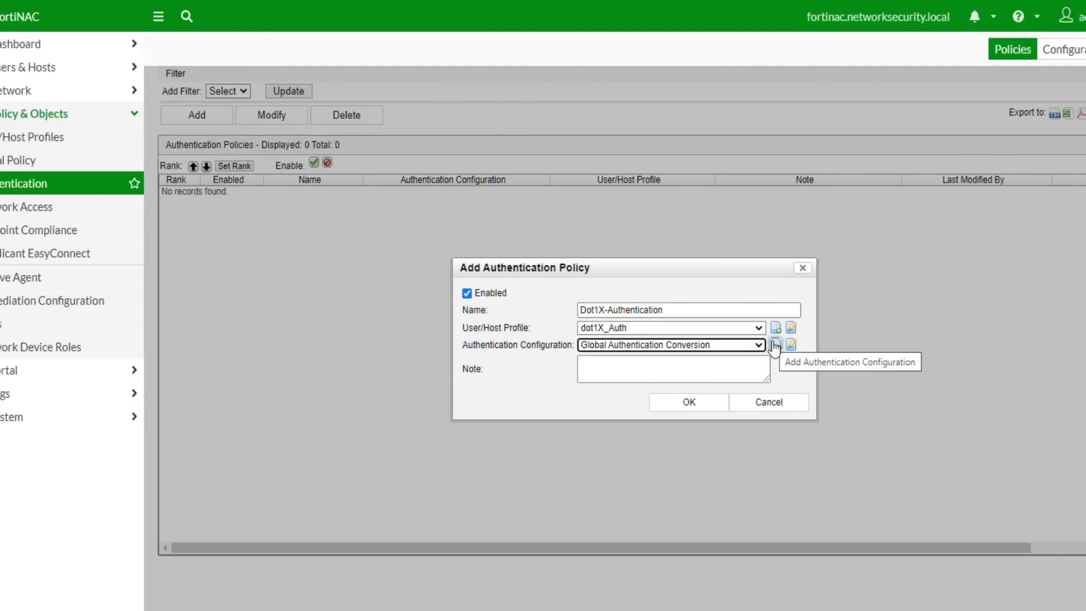
{"action": "left_click", "coordinate": [775, 345]}
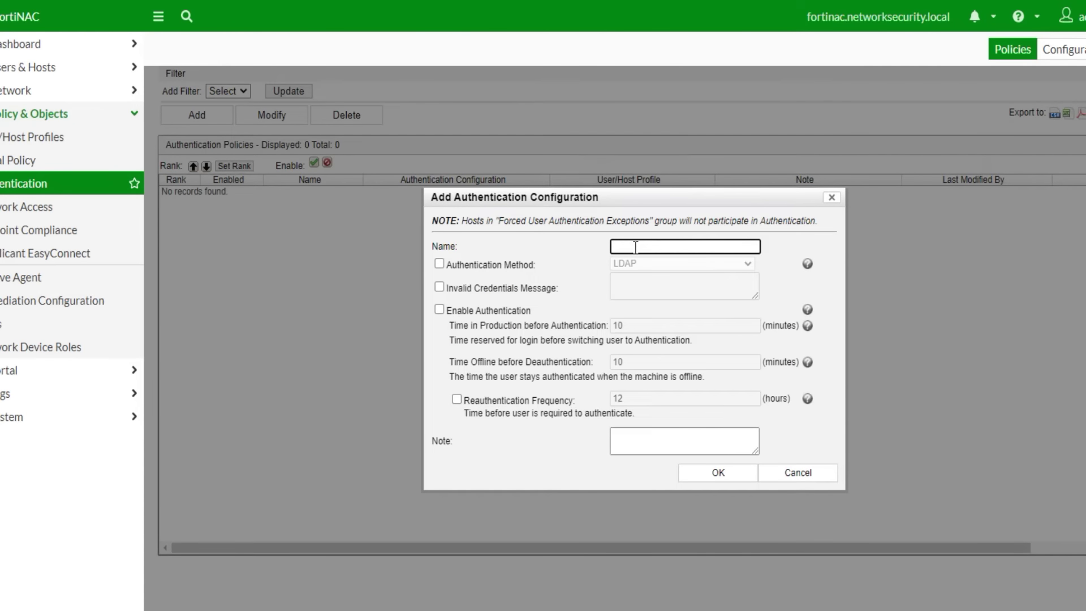
- Name the configuration Authentication, set its method to RADIUS, and enable authentication
{"action": "type", "text": "Authentication"}
{"action": "left_click", "coordinate": [518, 263]}
{"action": "left_click", "coordinate": [691, 264]}
{"action": "left_click", "coordinate": [650, 286]}
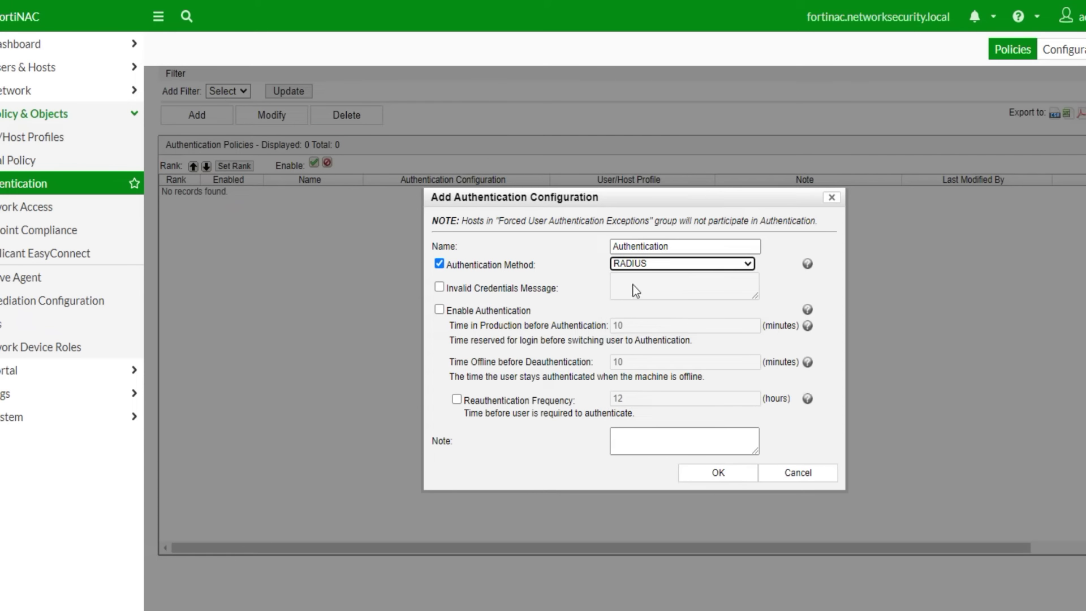
{"action": "left_click", "coordinate": [445, 311]}
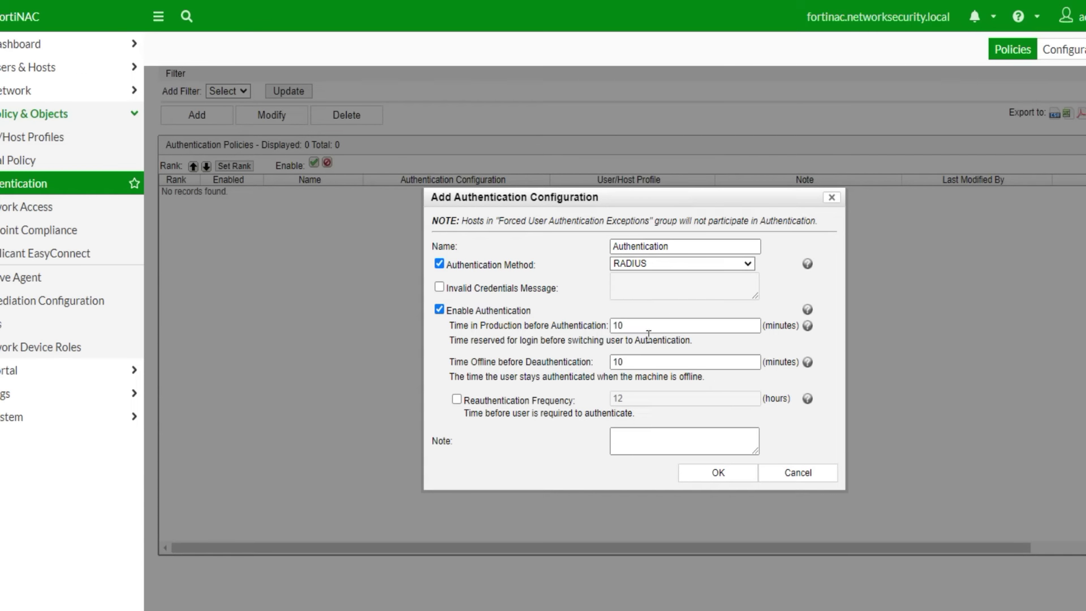
- Set Time in Production to 2 and offline deauthentication time to 5, then save configuration and policy
{"action": "left_click_drag", "start_coordinate": [635, 325], "coordinate": [601, 324]}
{"action": "type", "text": "5"}
{"action": "left_click_drag", "start_coordinate": [648, 365], "coordinate": [587, 361]}
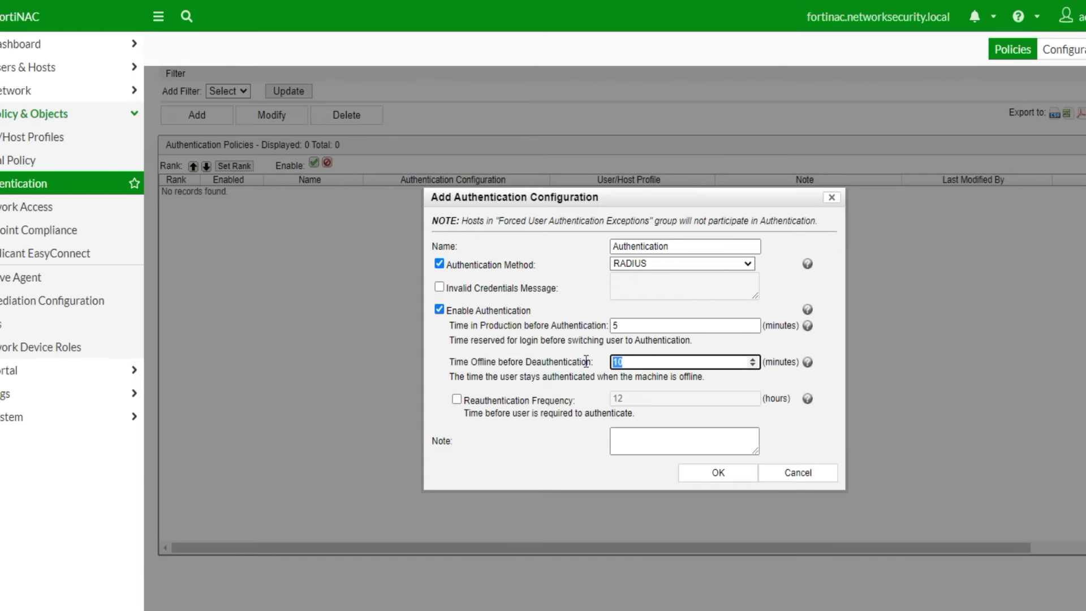
{"action": "type", "text": "5"}
{"action": "double_click", "coordinate": [615, 326]}
{"action": "type", "text": "2"}
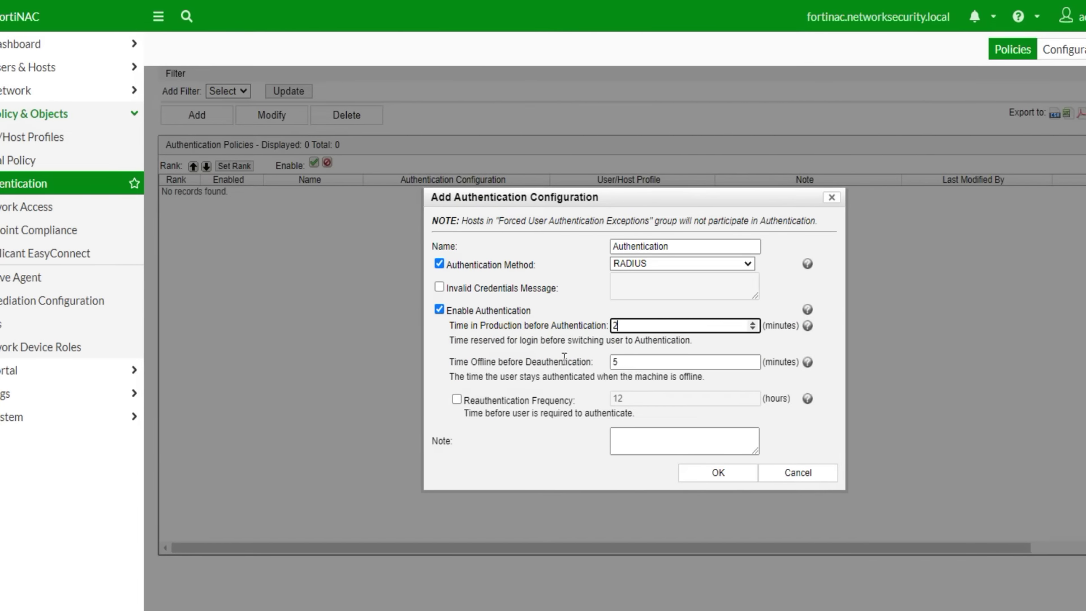
{"action": "left_click", "coordinate": [590, 340]}
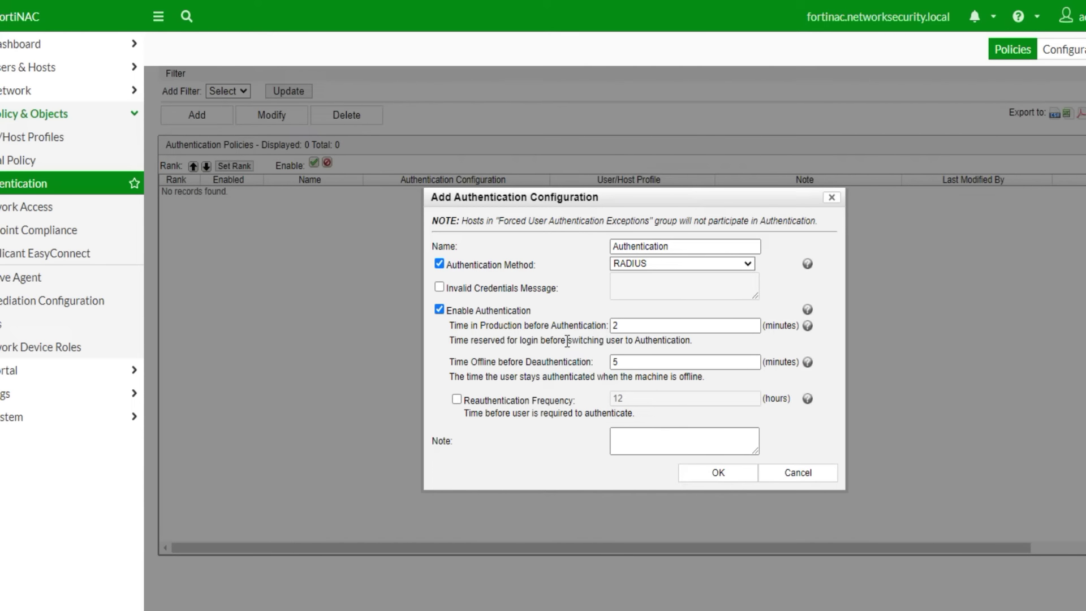
{"action": "left_click", "coordinate": [622, 362]}
{"action": "left_click", "coordinate": [517, 368]}
{"action": "double_click", "coordinate": [620, 362]}
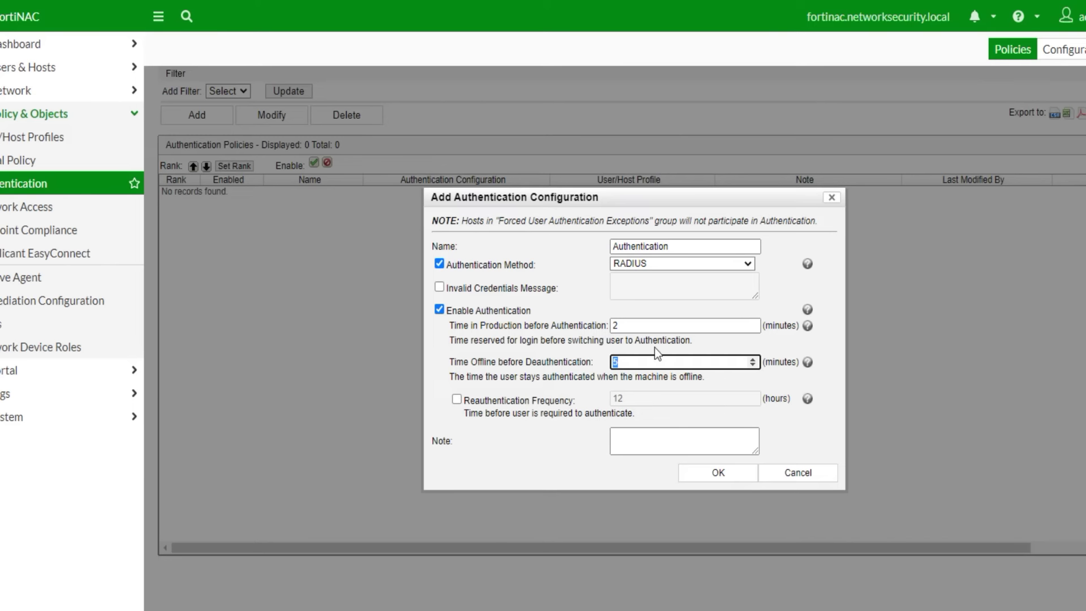
{"action": "left_click", "coordinate": [706, 476]}
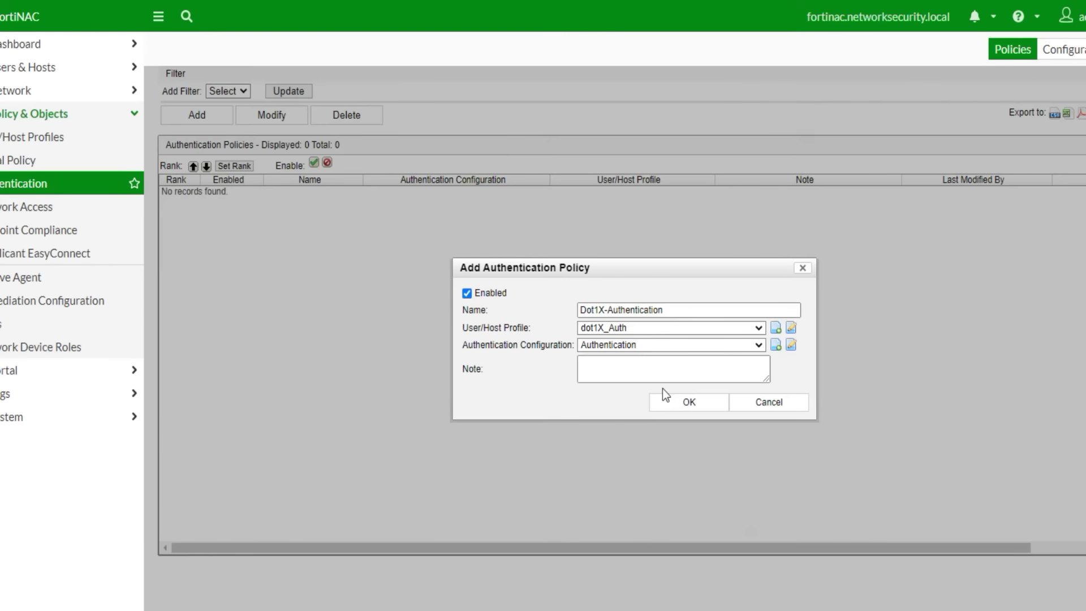
{"action": "left_click", "coordinate": [687, 406]}
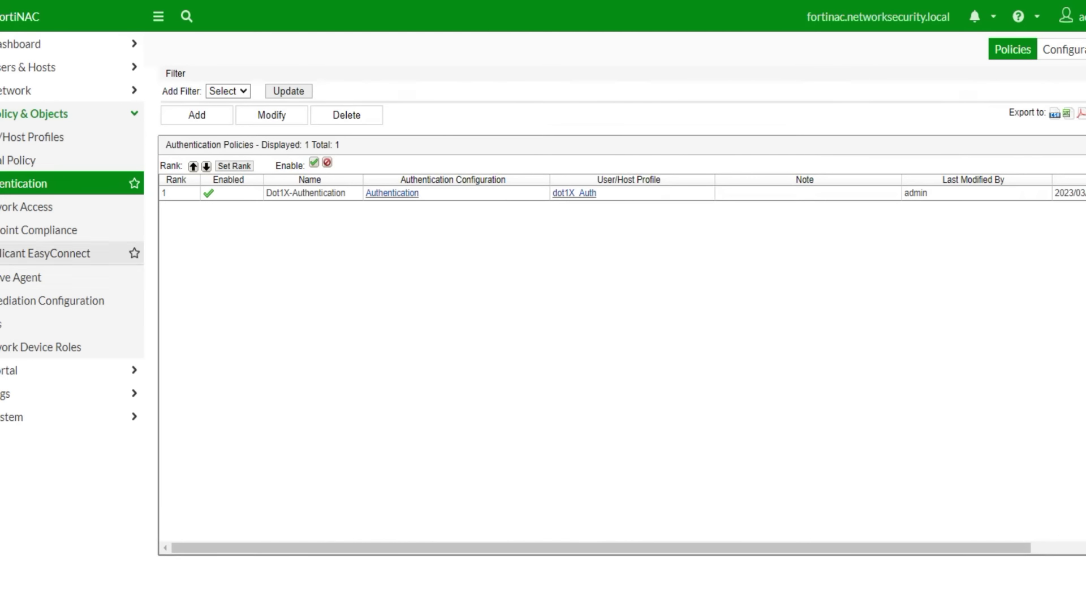
- Show FortiNAC's User/Host Profiles list, then add the line 'lets setup the PC' in Notepad
{"action": "left_click", "coordinate": [21, 143]}
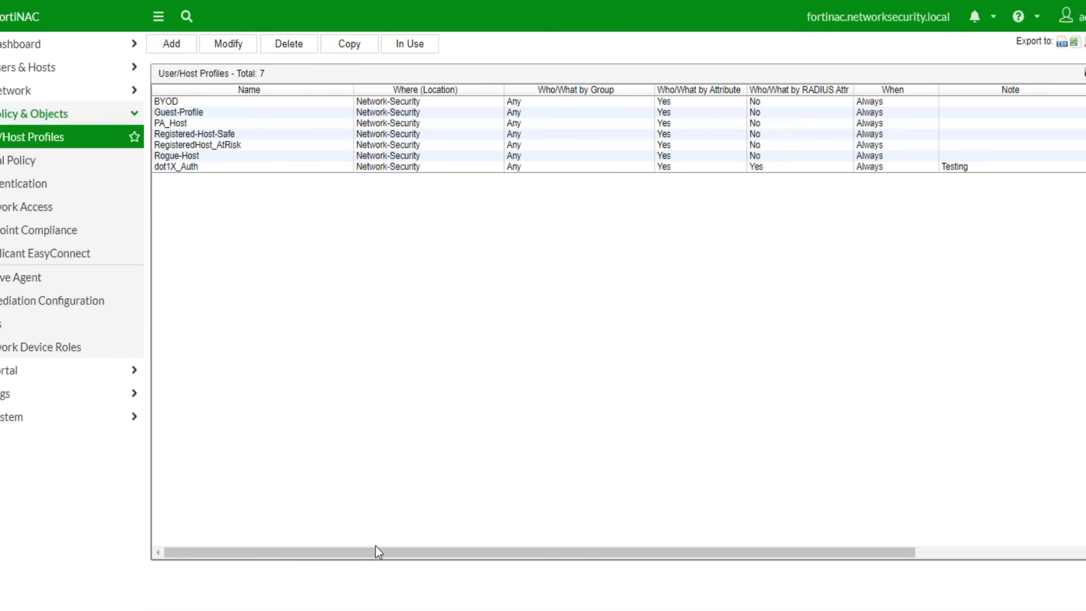
{"action": "left_click", "coordinate": [348, 608]}
{"action": "left_click", "coordinate": [410, 339]}
{"action": "key", "text": "Return"}
{"action": "type", "text": "lets setup the "}
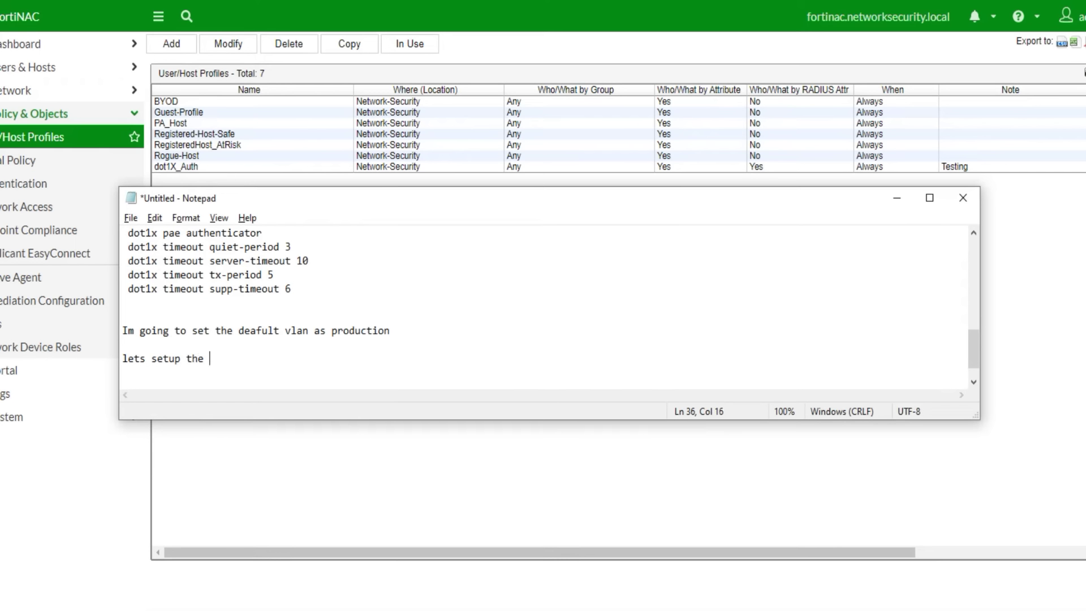
{"action": "type", "text": "PC"}
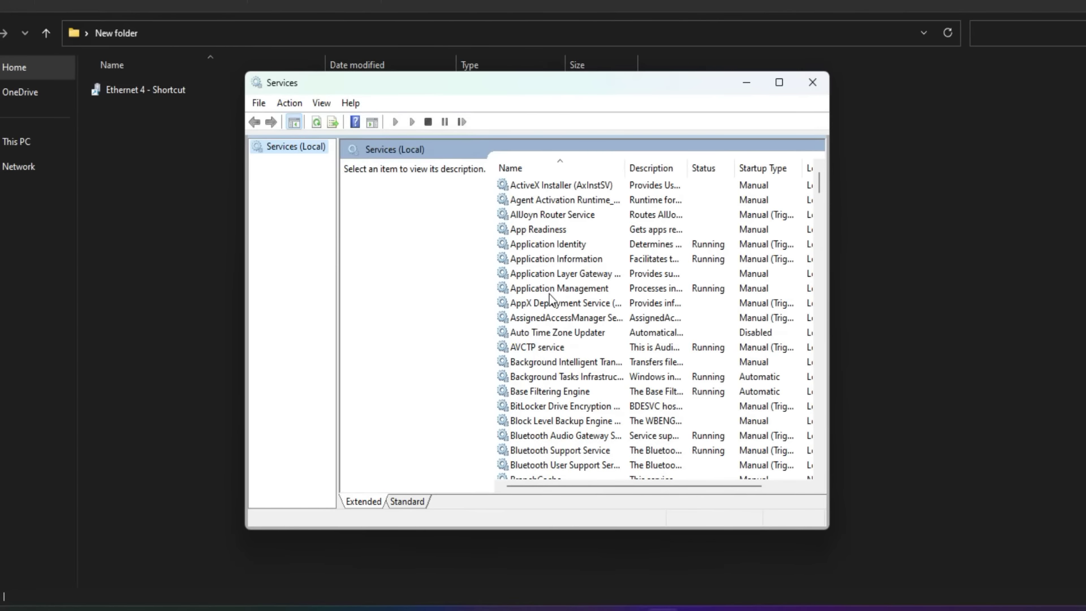
- Start the Wired AutoConfig service in Services, then minimize the Services window
{"action": "left_click", "coordinate": [549, 293]}
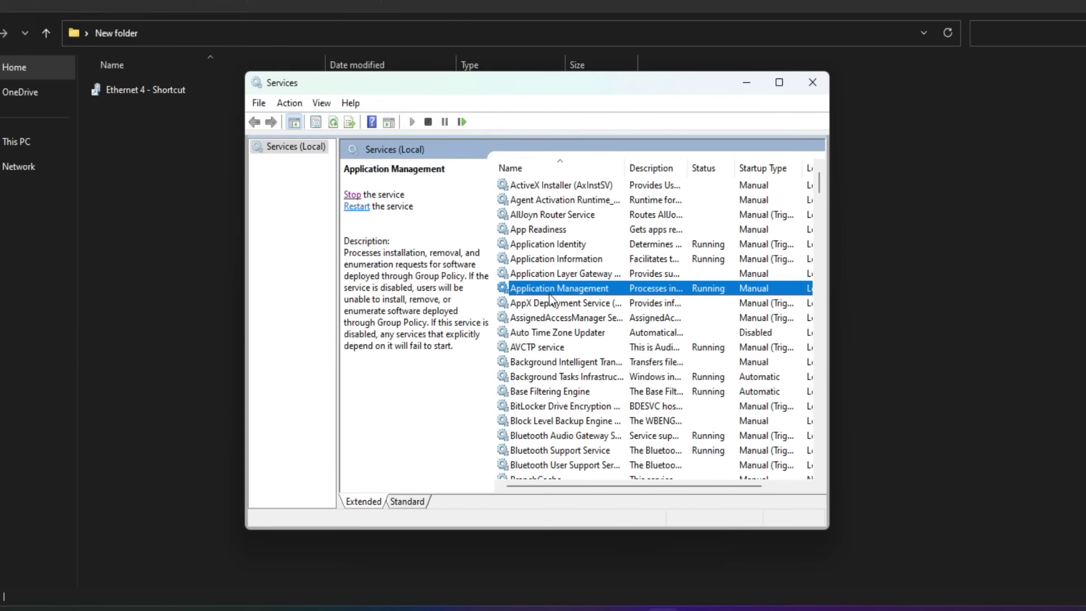
{"action": "type", "text": "wir"}
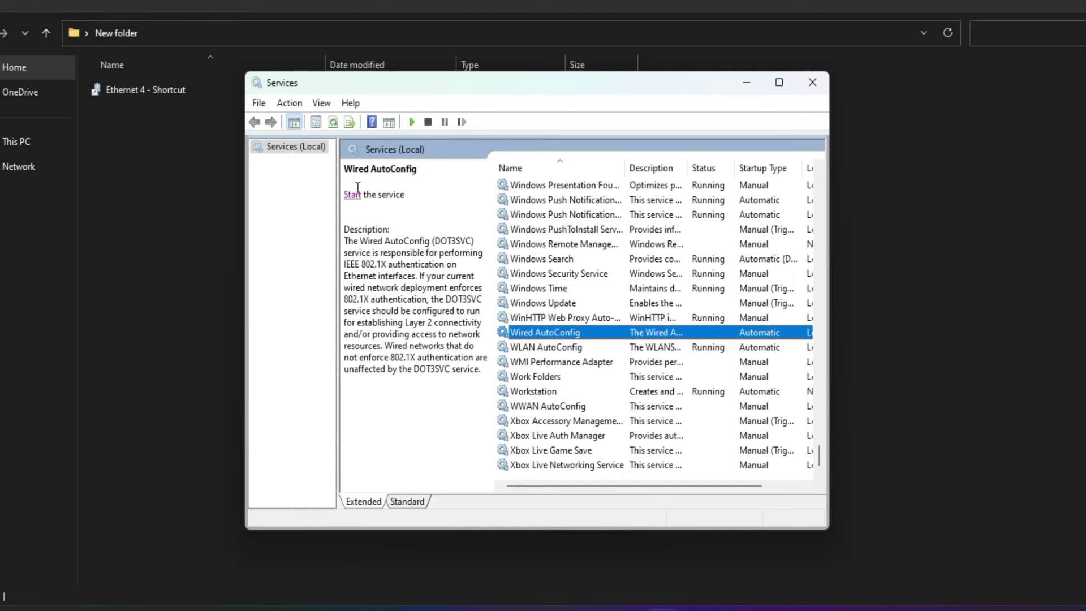
{"action": "left_click", "coordinate": [352, 195]}
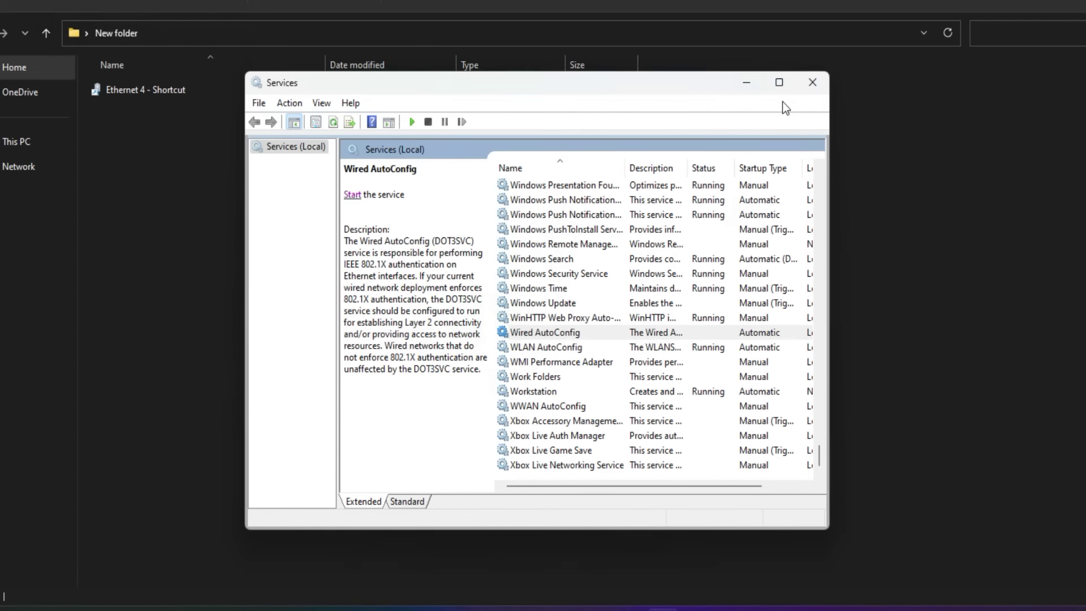
{"action": "left_click", "coordinate": [751, 83]}
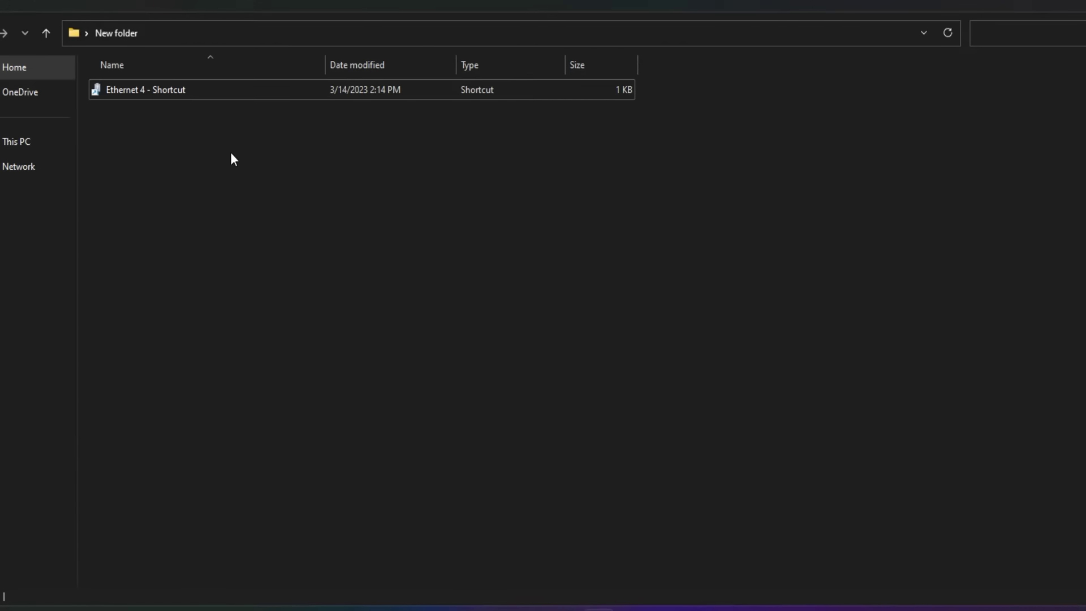
- Keep Protected EAP (PEAP) as Ethernet 4's 802.1X authentication method and open its advanced settings
{"action": "double_click", "coordinate": [158, 90]}
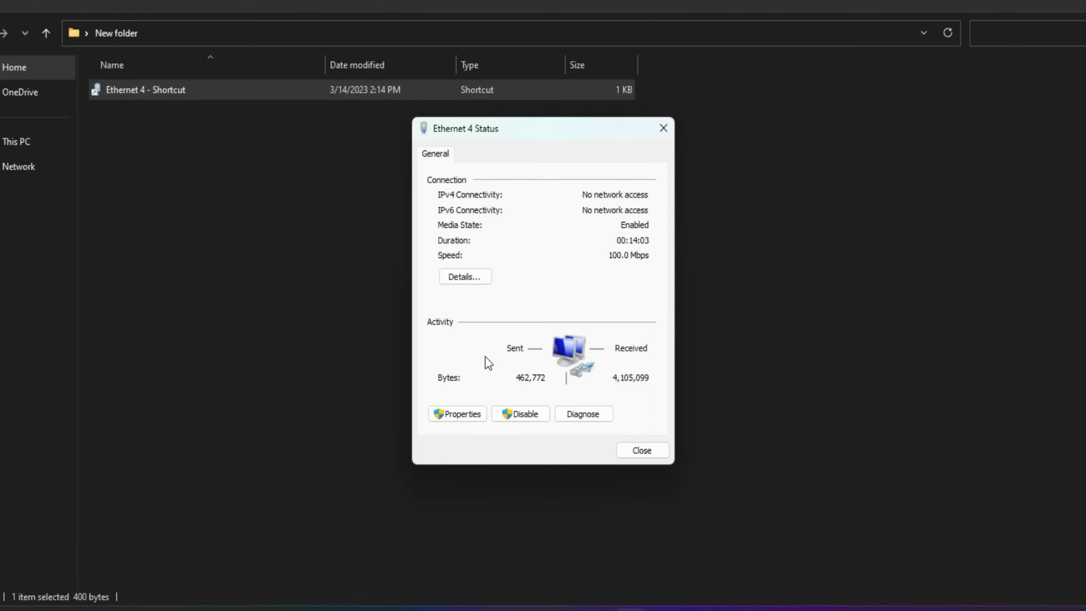
{"action": "left_click", "coordinate": [465, 414]}
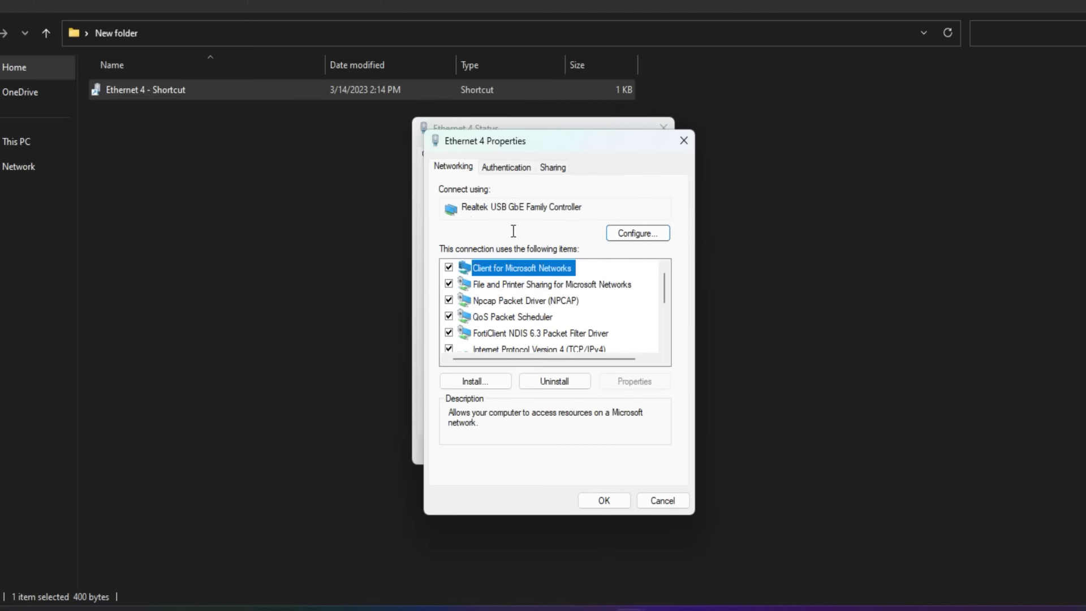
{"action": "left_click", "coordinate": [508, 168]}
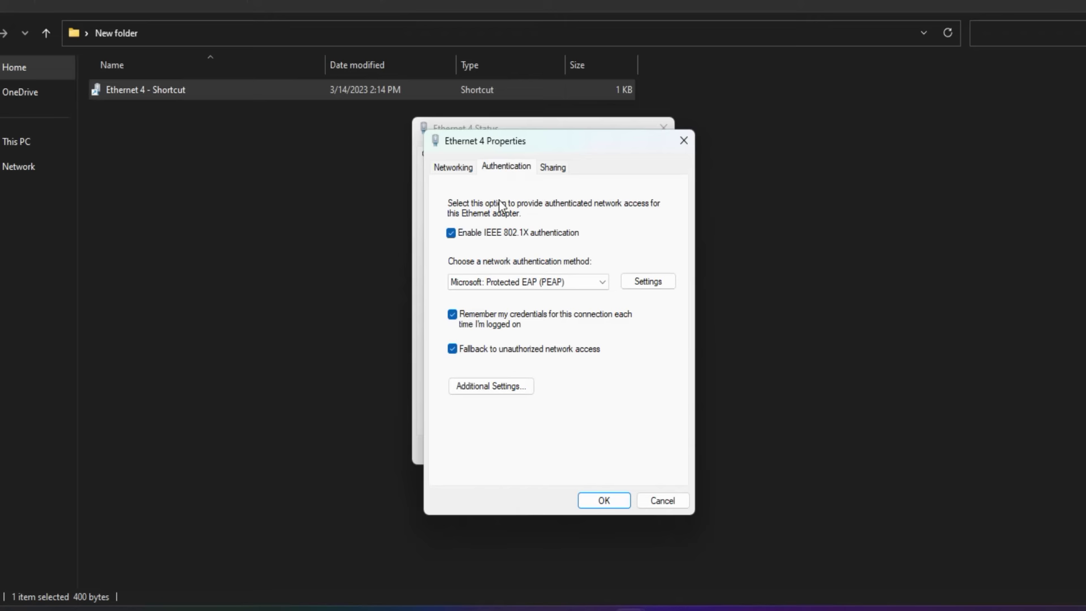
{"action": "left_click", "coordinate": [579, 288]}
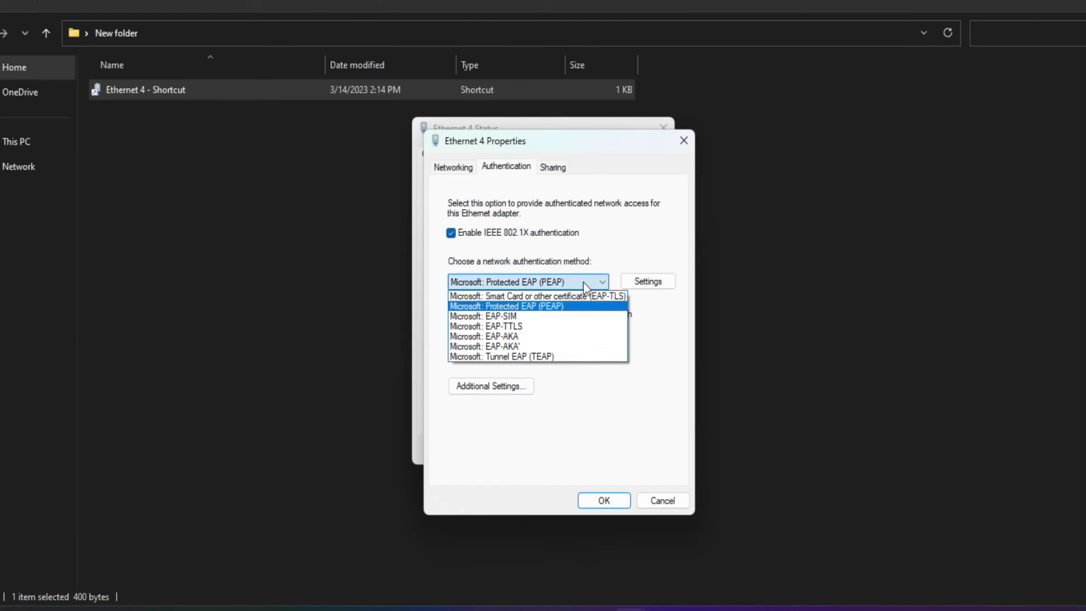
{"action": "left_click", "coordinate": [540, 306]}
{"action": "left_click", "coordinate": [514, 391]}
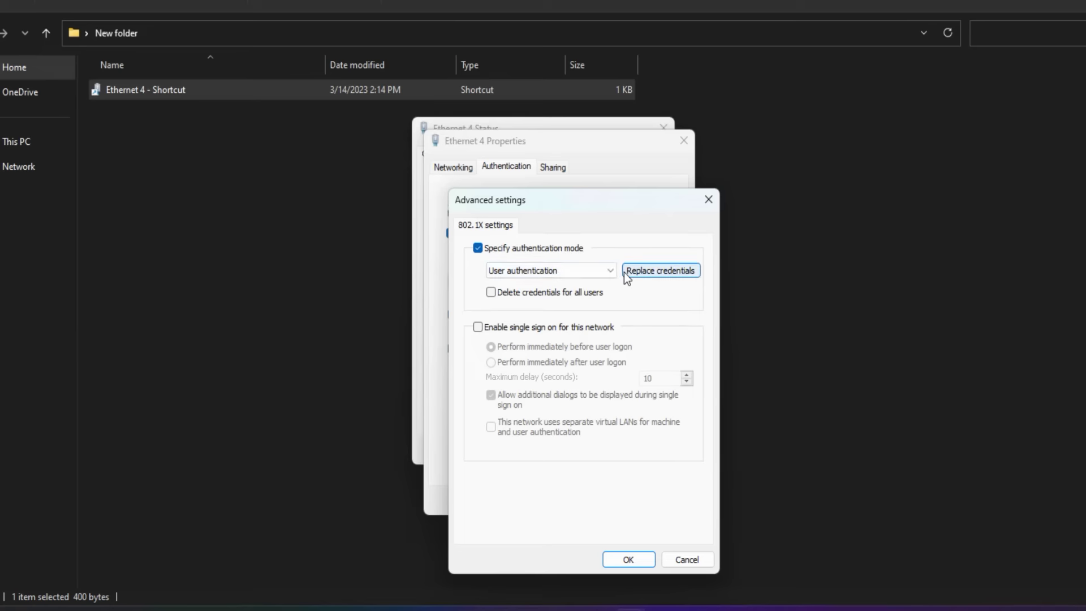
- Replace the saved 802.1X credentials with the user account name and password, then apply and close
{"action": "left_click", "coordinate": [653, 270]}
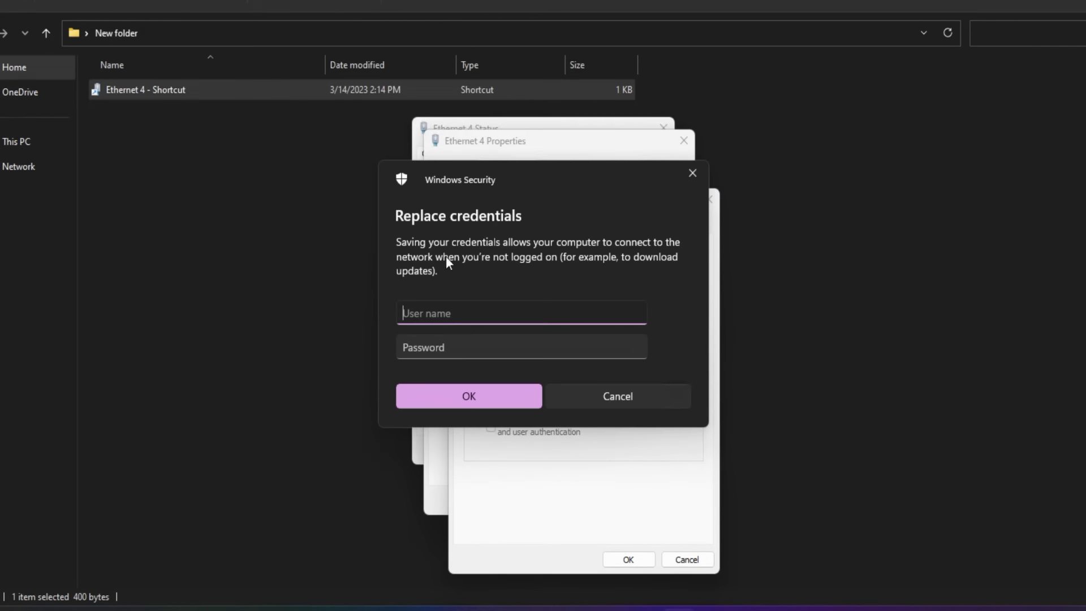
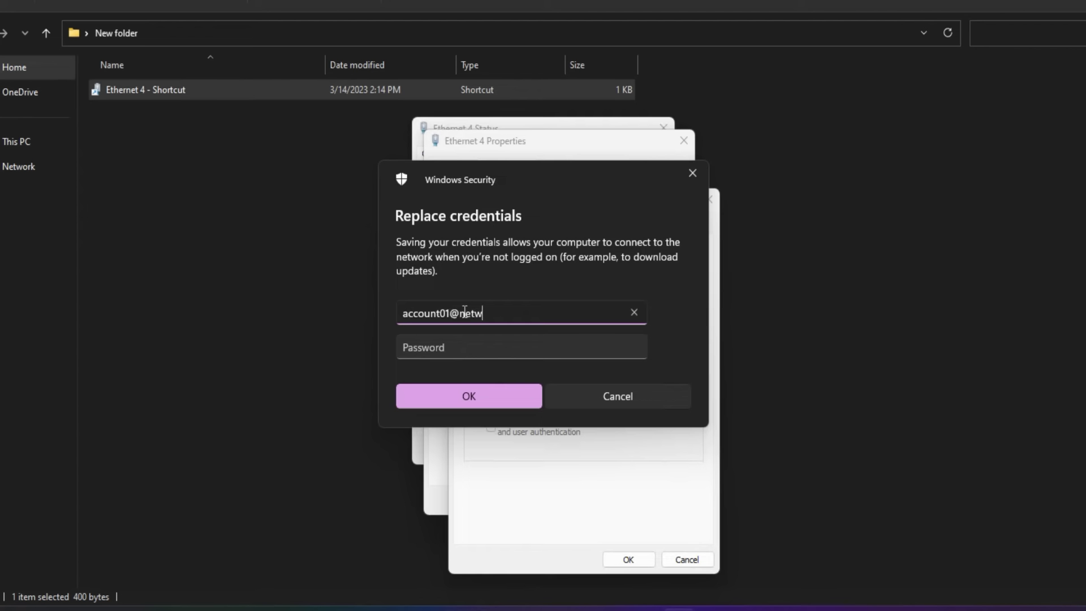
{"action": "key", "text": "Tab"}
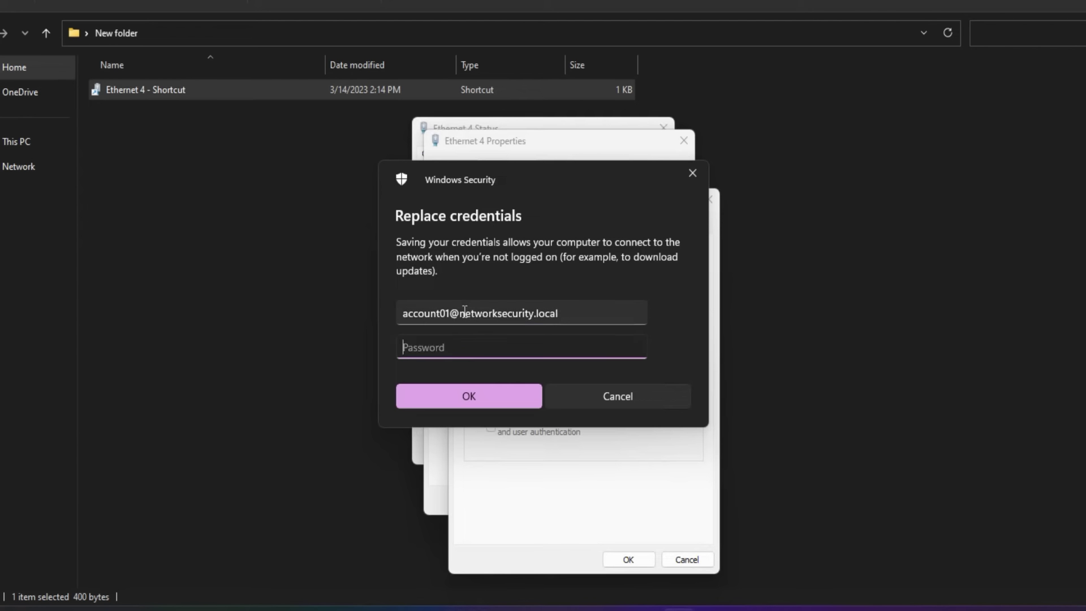
{"action": "type", "text": "********"}
{"action": "left_click", "coordinate": [467, 396]}
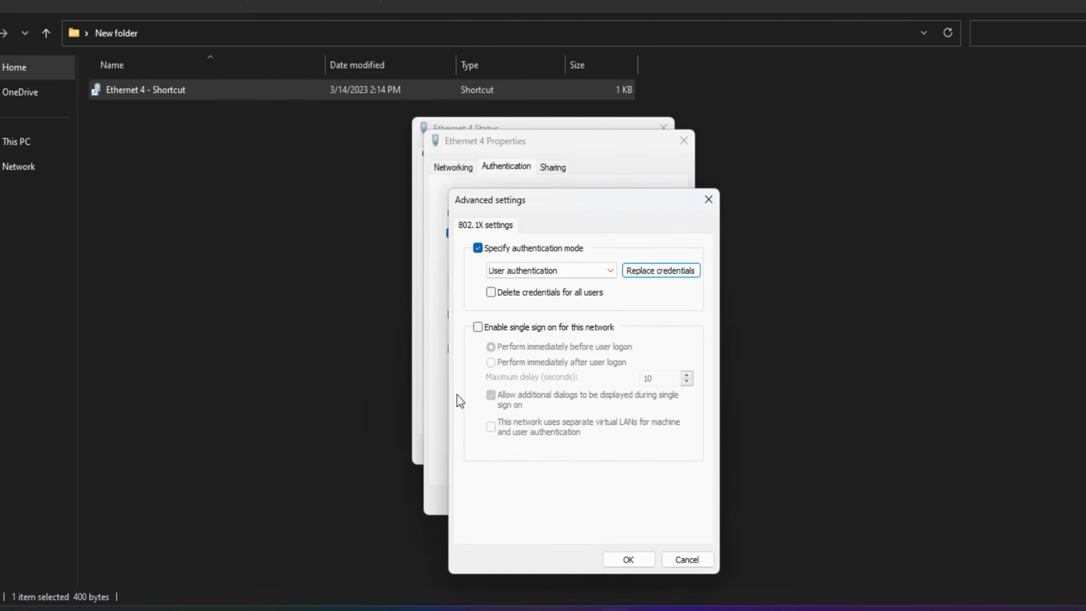
{"action": "left_click", "coordinate": [625, 560]}
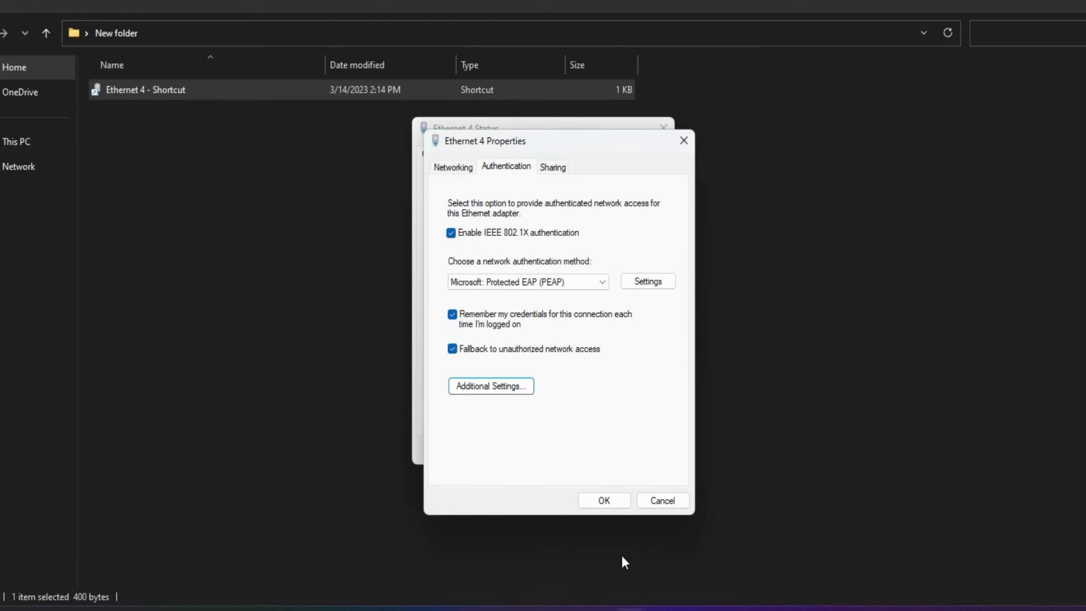
{"action": "left_click", "coordinate": [606, 501]}
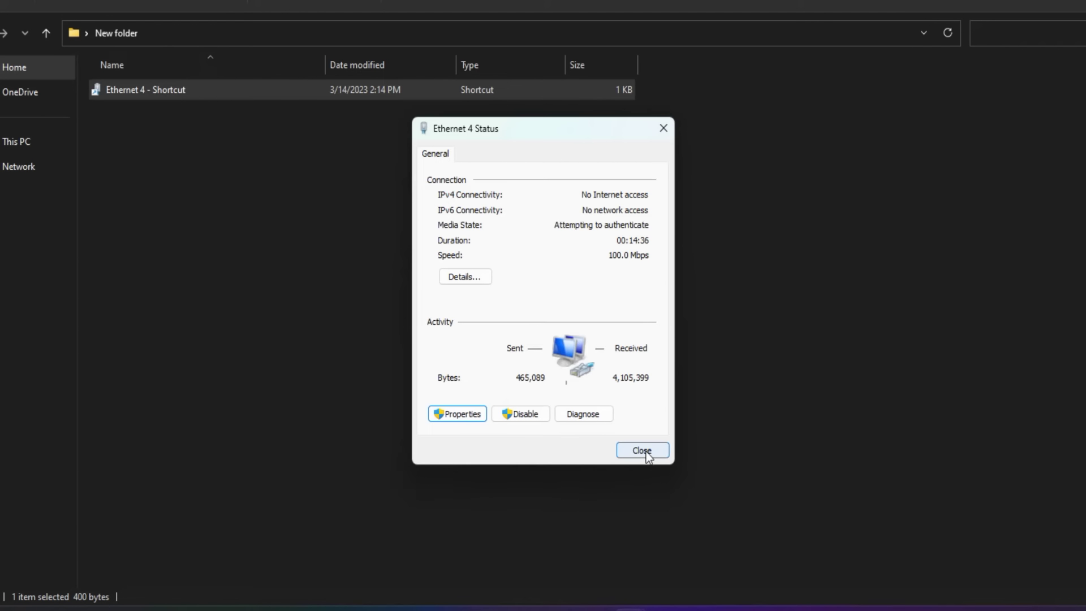
{"action": "left_click", "coordinate": [643, 451]}
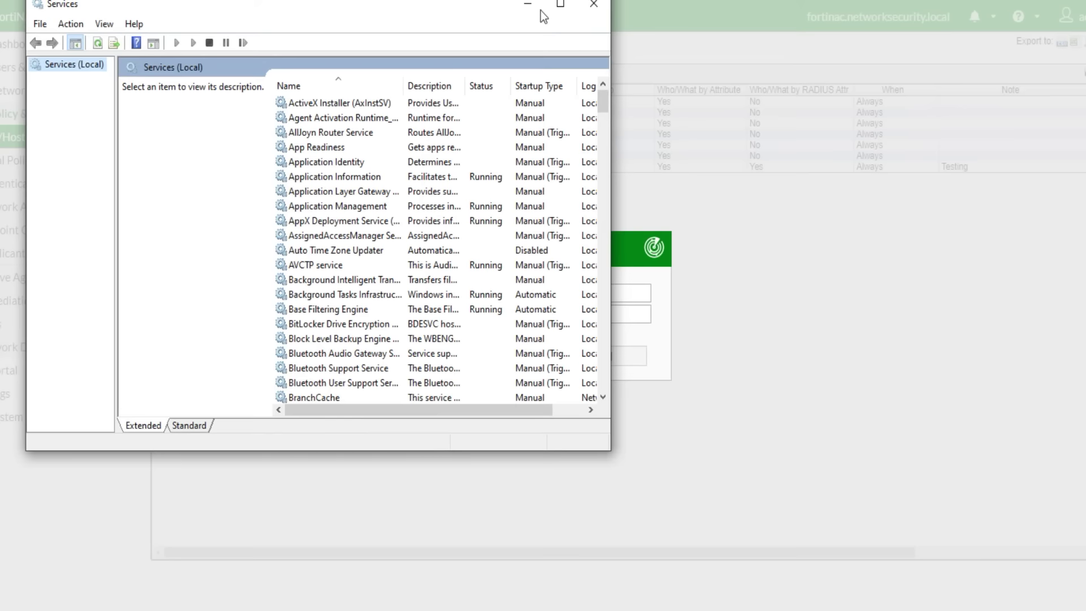
- Log in to FortiNAC with the admin account and dismiss the terminal connection error
{"action": "left_click", "coordinate": [527, 5]}
{"action": "left_click", "coordinate": [538, 291]}
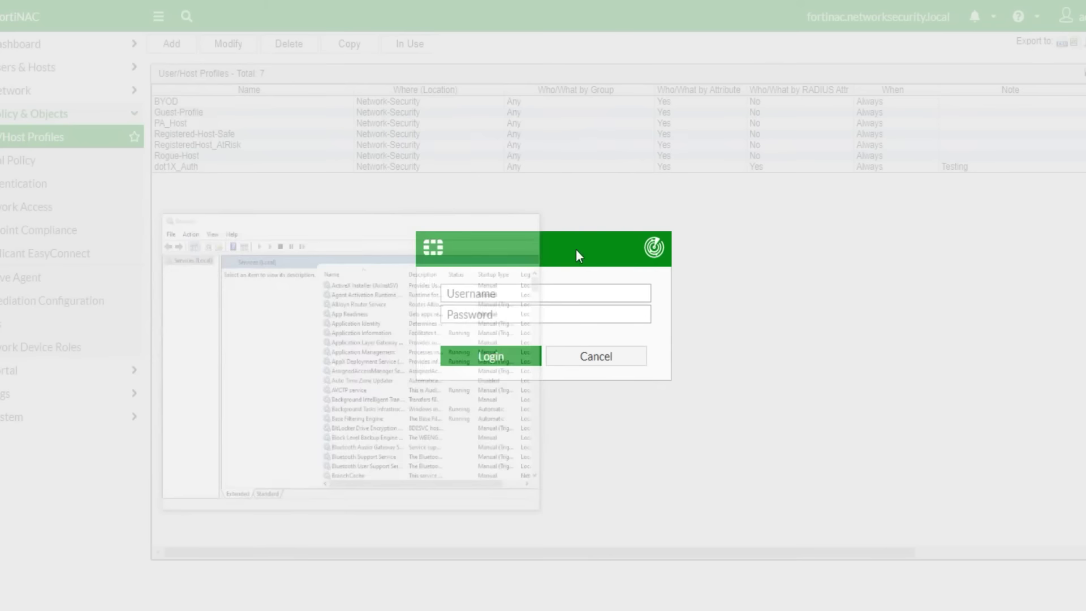
{"action": "type", "text": "admin"}
{"action": "key", "text": "Tab"}
{"action": "key", "text": "Return"}
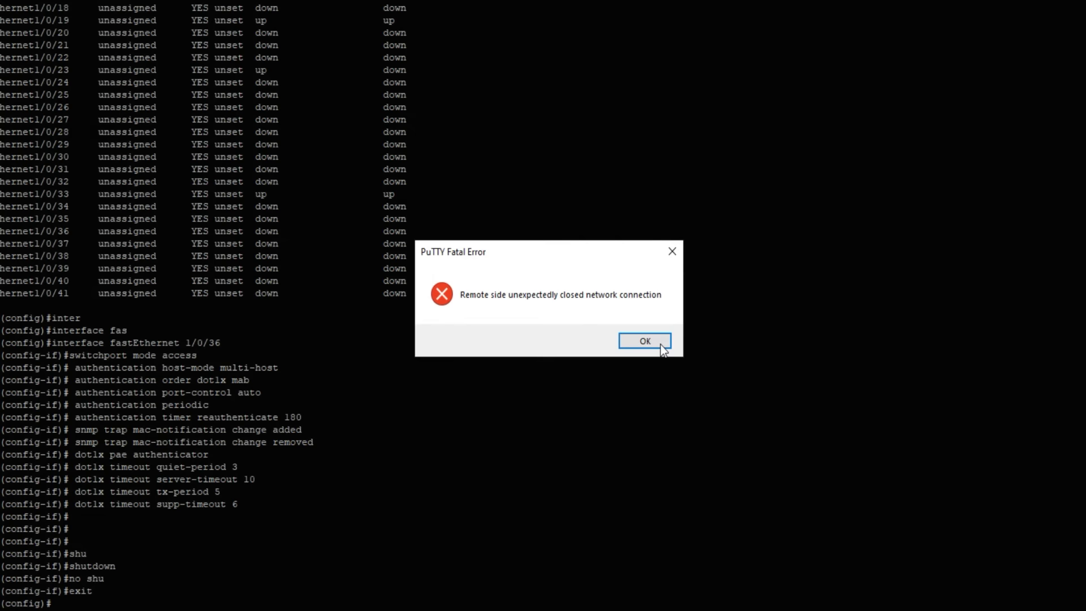
{"action": "left_click", "coordinate": [661, 345]}
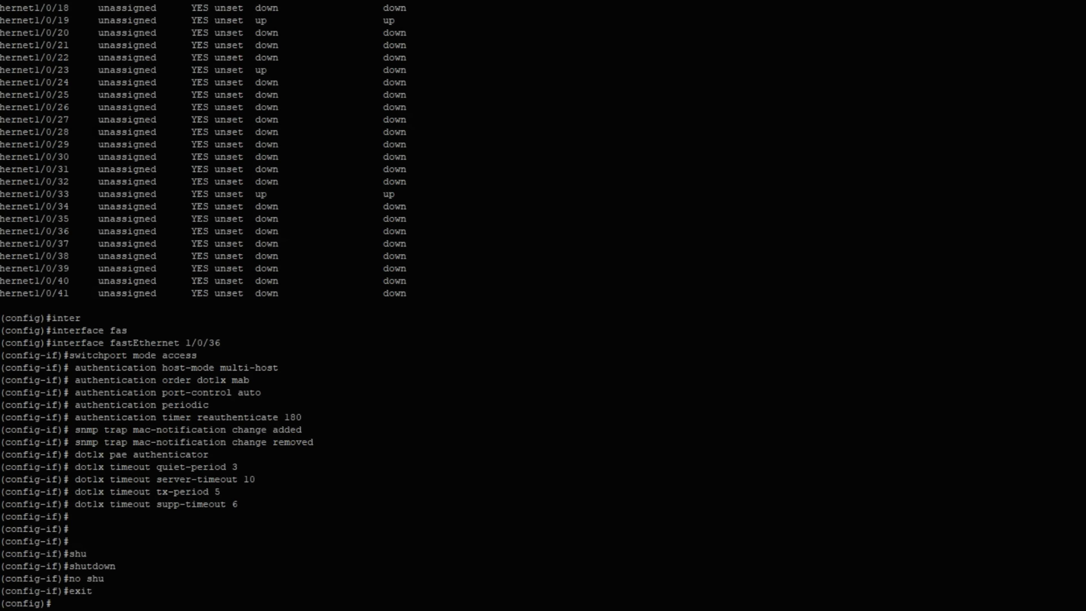
- Restart the SSH session to the switch, log in, and enter privileged mode with enable
{"action": "right_click", "coordinate": [214, 3], "text": "ctrl"}
{"action": "left_click", "coordinate": [283, 112]}
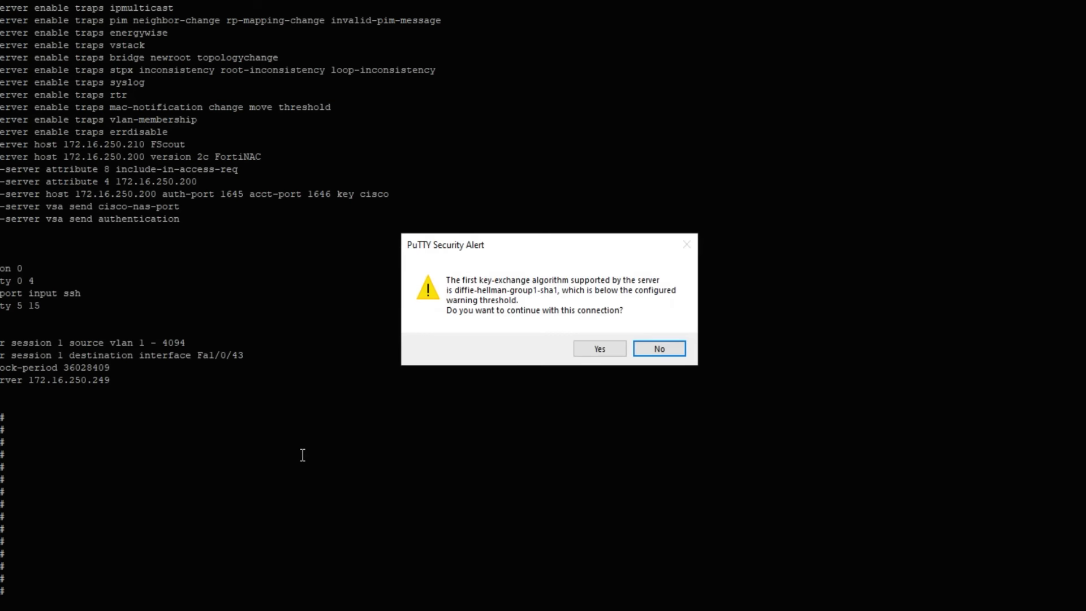
{"action": "left_click", "coordinate": [579, 350]}
{"action": "type", "text": "c"}
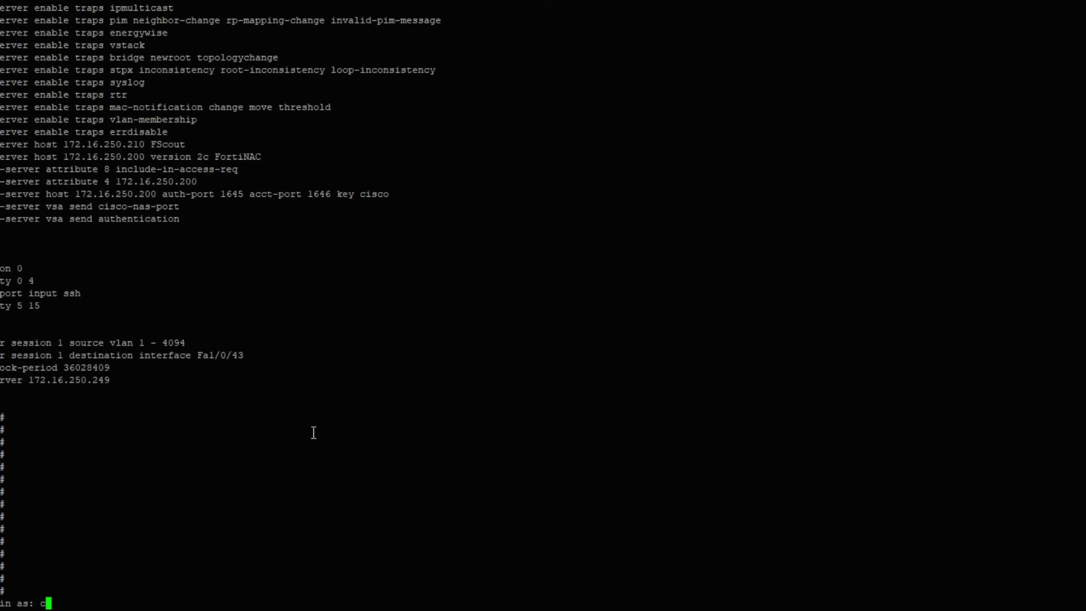
{"action": "type", "text": "isco"}
{"action": "key", "text": "Return"}
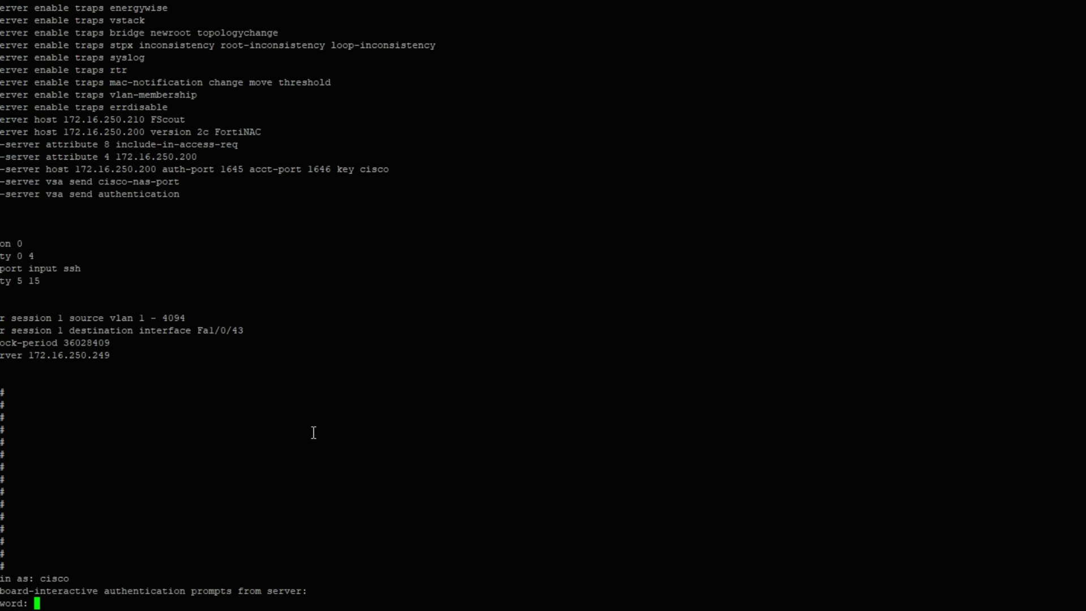
{"action": "key", "text": "Return"}
{"action": "type", "text": "en"}
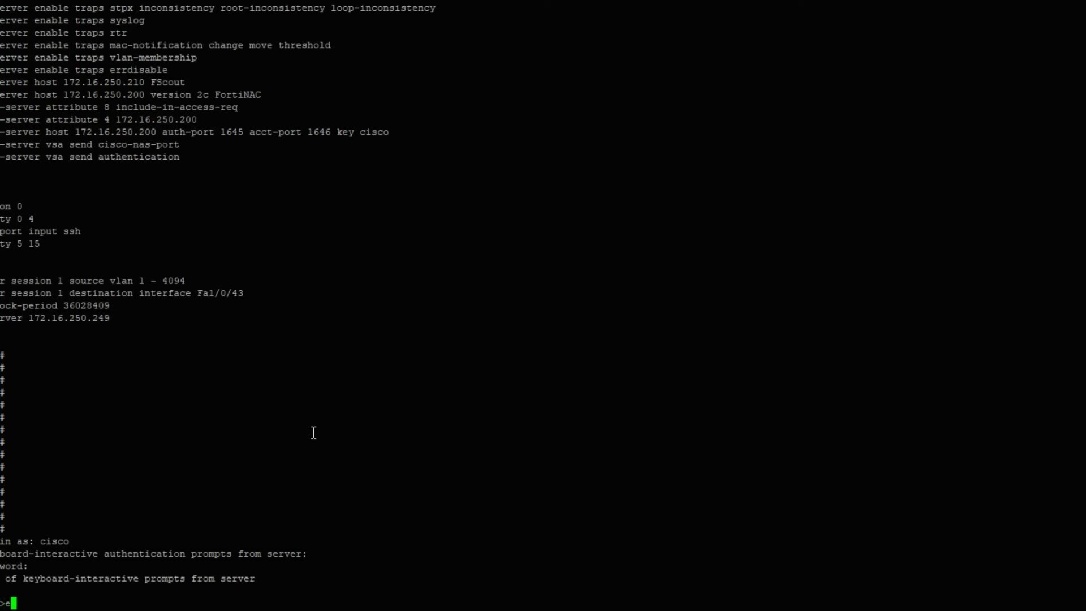
{"action": "key", "text": "Return"}
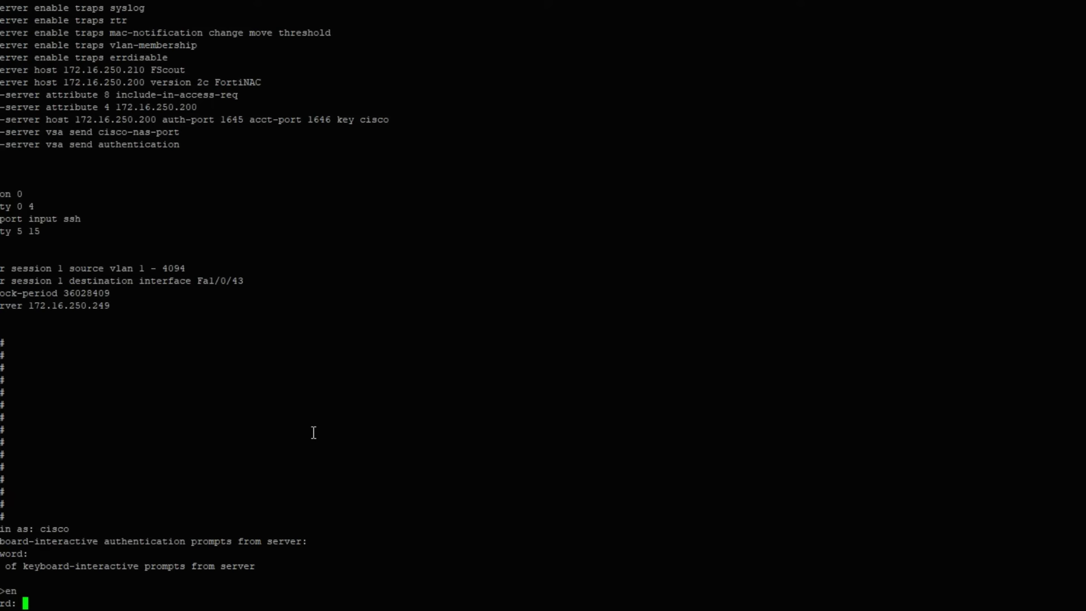
{"action": "key", "text": "Return"}
- Run show logging on the switch to display the latest log entries
{"action": "type", "text": "sho log"}
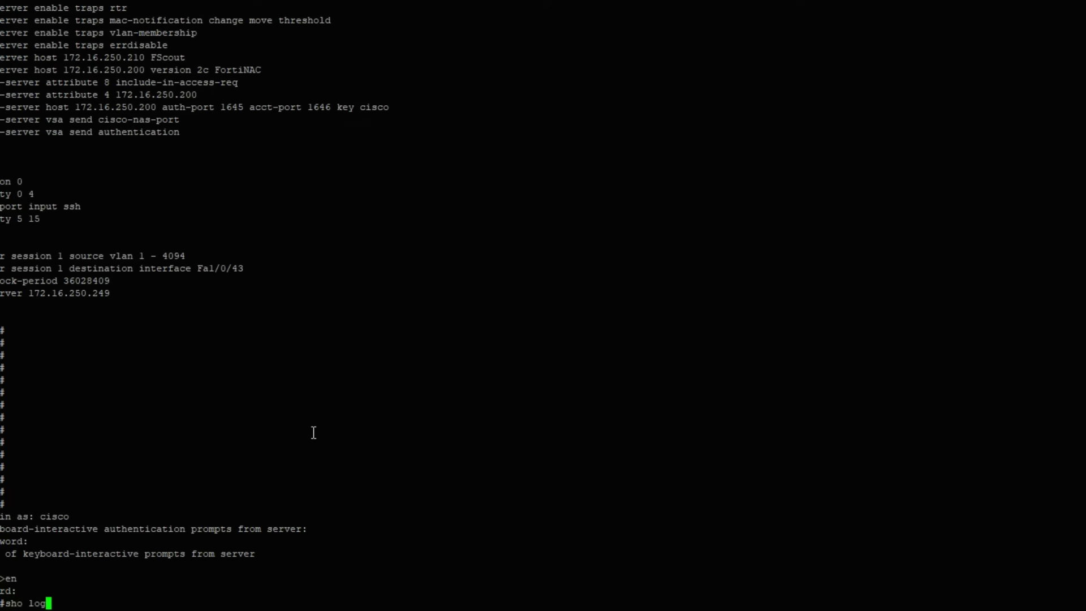
{"action": "key", "text": "Tab"}
{"action": "key", "text": "Return"}
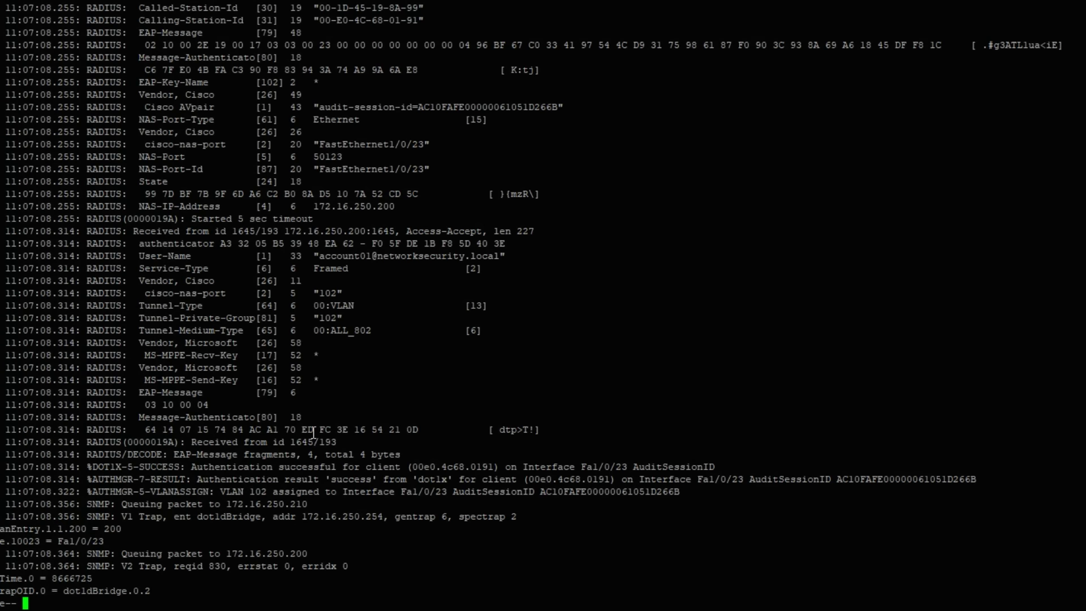
{"action": "key", "text": "space"}
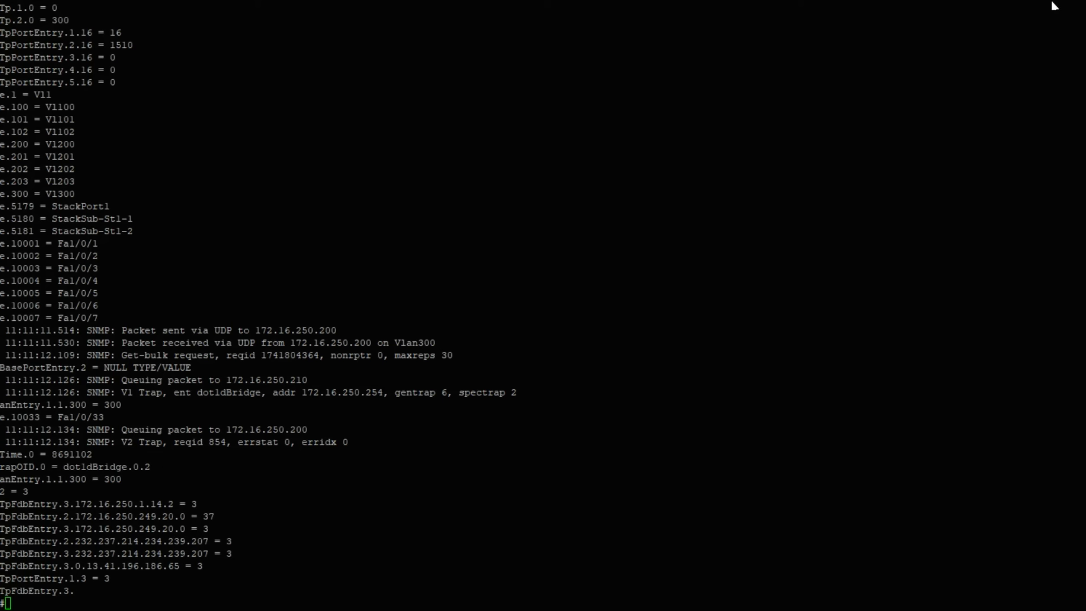
{"action": "type", "text": "sh logging"}
{"action": "key", "text": "Return"}
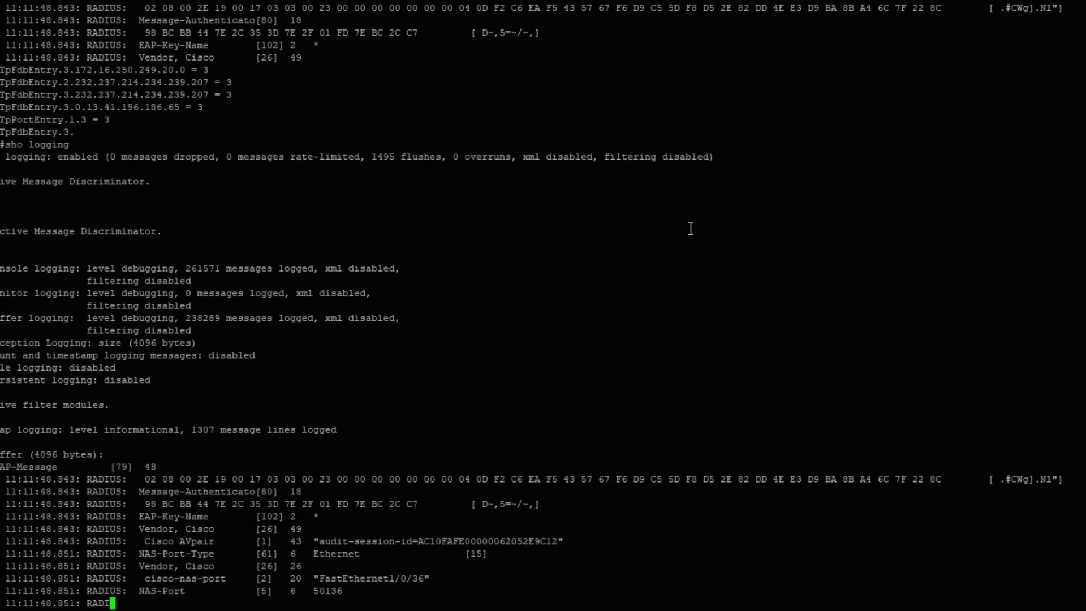
{"action": "scroll", "coordinate": [678, 260], "scroll_direction": "up", "scroll_amount": 9}
{"action": "scroll", "coordinate": [581, 252], "scroll_direction": "down", "scroll_amount": 9}
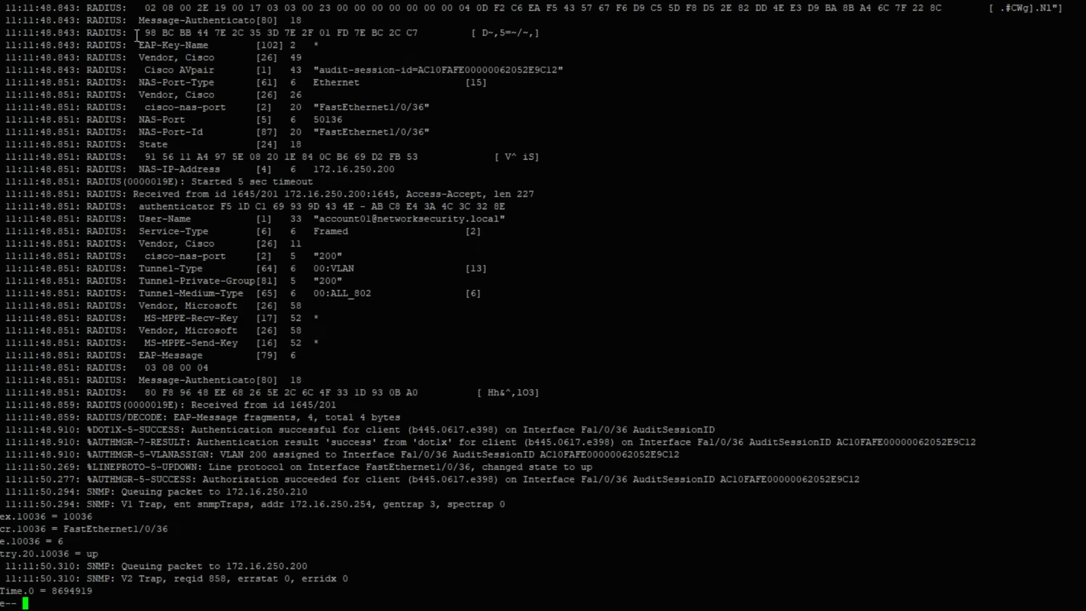
- Highlight the RADIUS Access-Accept, dot1x success, and VLAN 200 assignment log lines
{"action": "left_click_drag", "start_coordinate": [135, 25], "coordinate": [413, 368]}
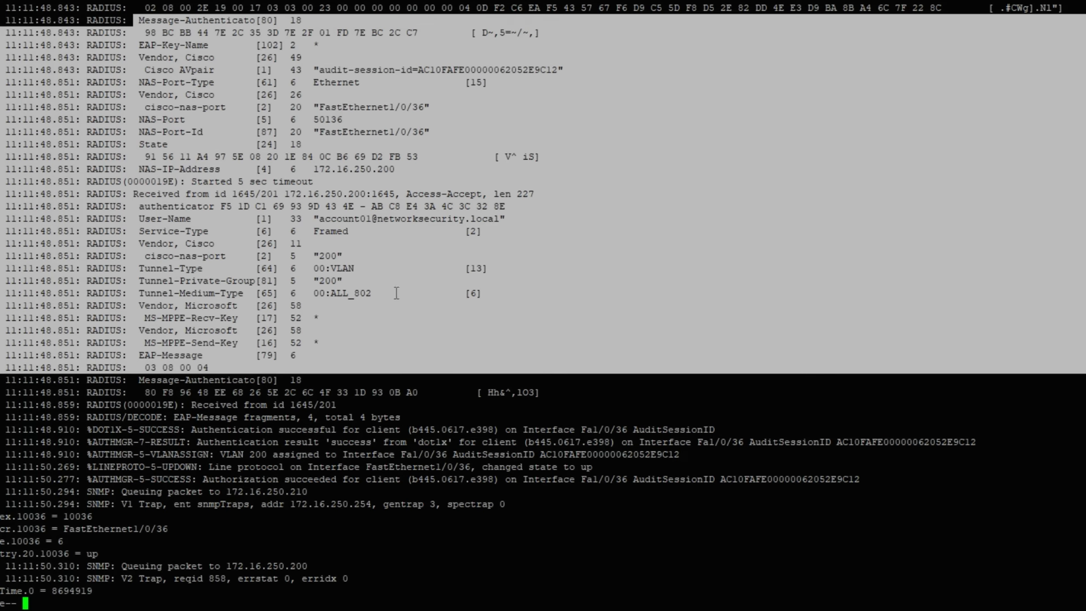
{"action": "left_click", "coordinate": [396, 293]}
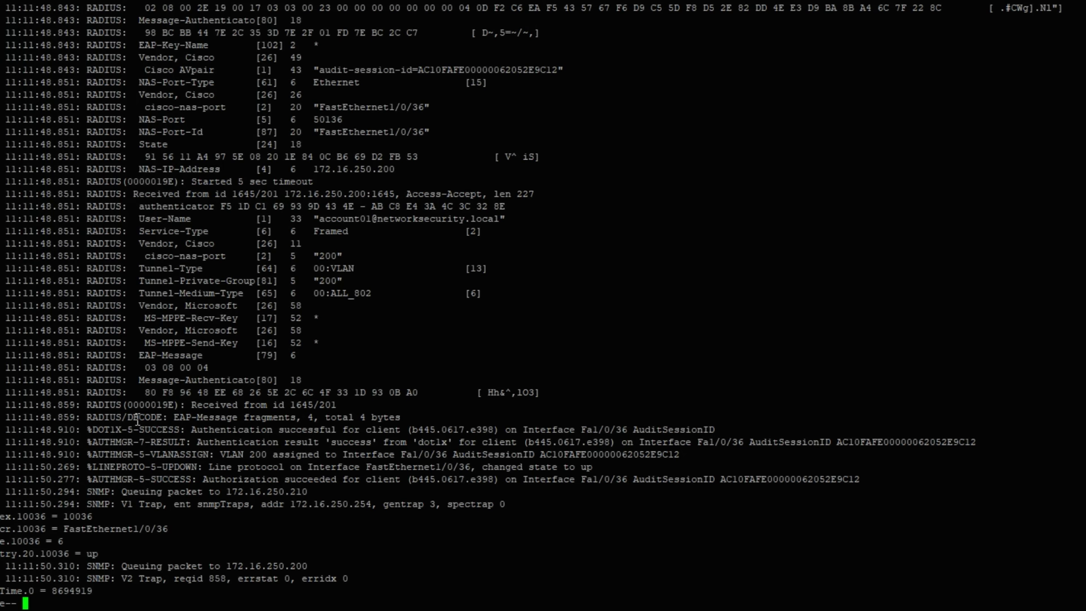
{"action": "left_click_drag", "start_coordinate": [101, 430], "coordinate": [502, 492]}
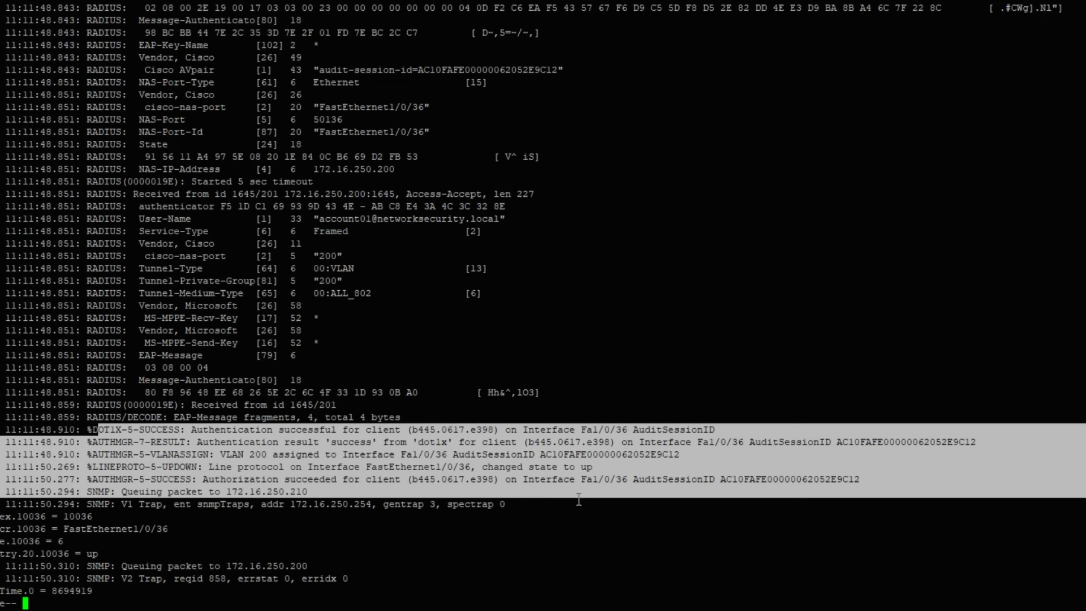
{"action": "left_click_drag", "start_coordinate": [578, 493], "coordinate": [574, 505]}
{"action": "left_click", "coordinate": [466, 539]}
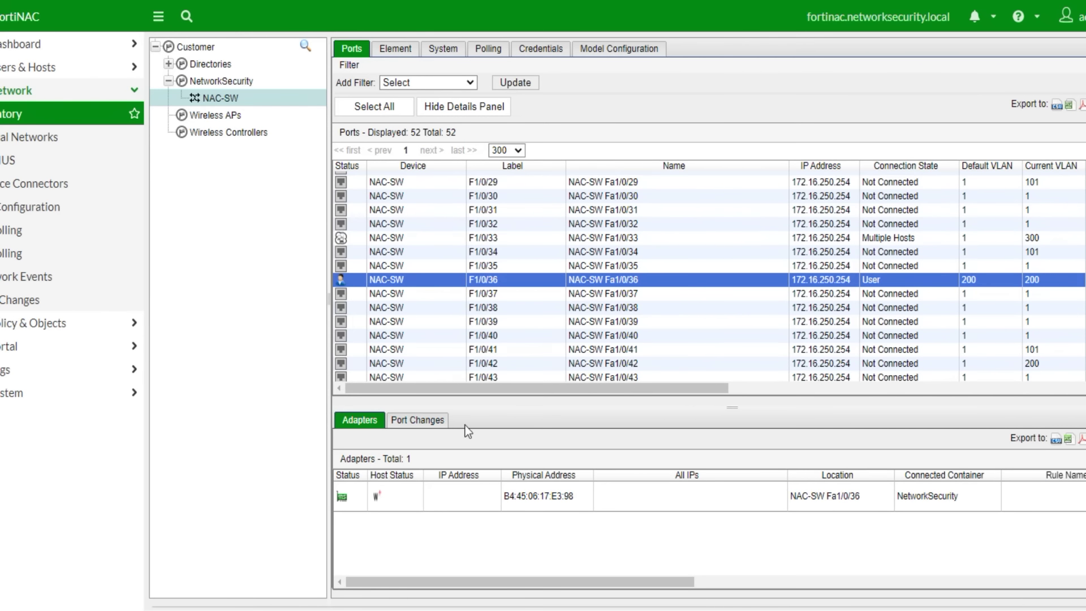
- Review F1/0/36's port changes and adapters, marking the latest RADIUS Accept and Registration records
{"action": "left_click", "coordinate": [416, 425]}
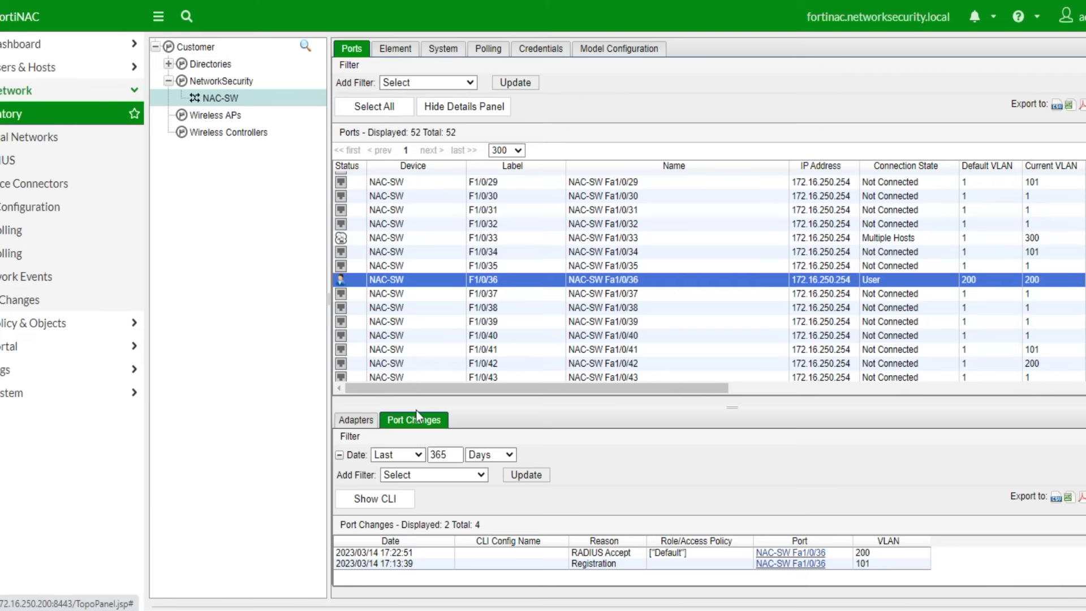
{"action": "left_click", "coordinate": [371, 424]}
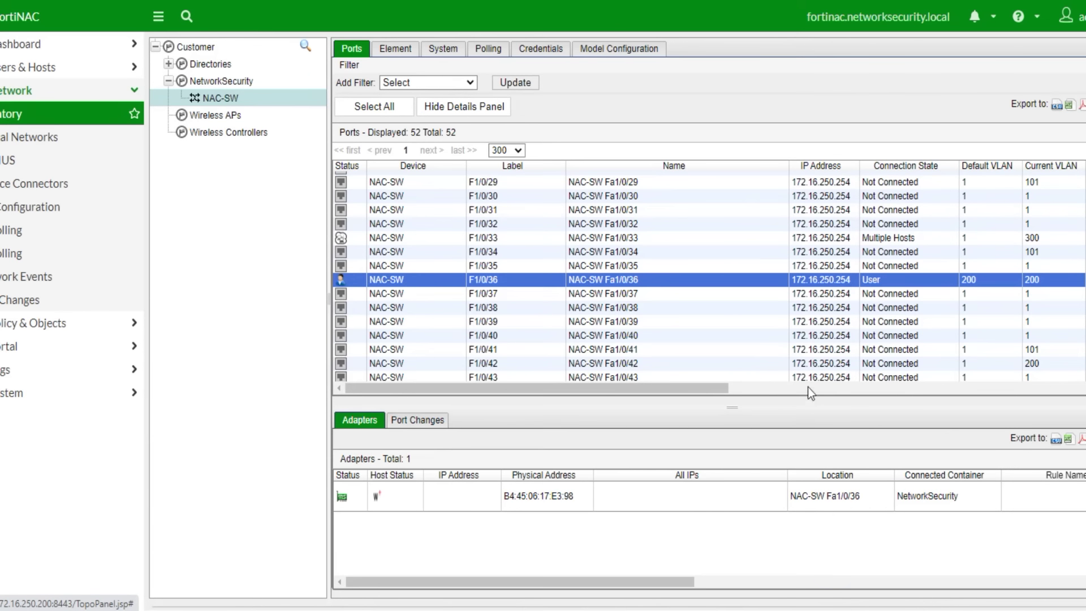
{"action": "left_click_drag", "start_coordinate": [617, 589], "coordinate": [563, 557]}
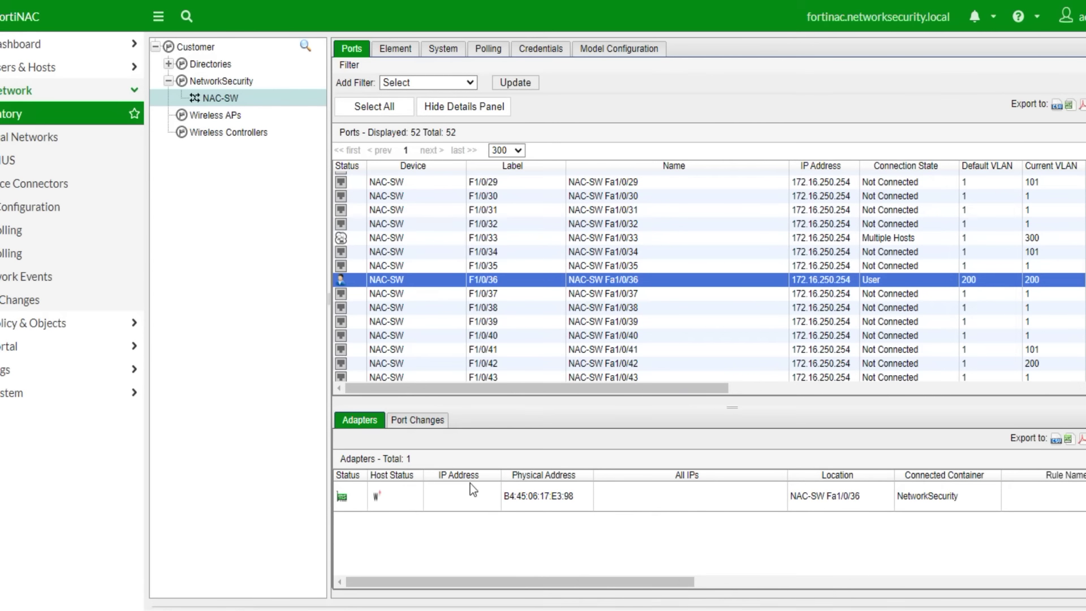
{"action": "left_click", "coordinate": [447, 51]}
{"action": "left_click", "coordinate": [401, 55]}
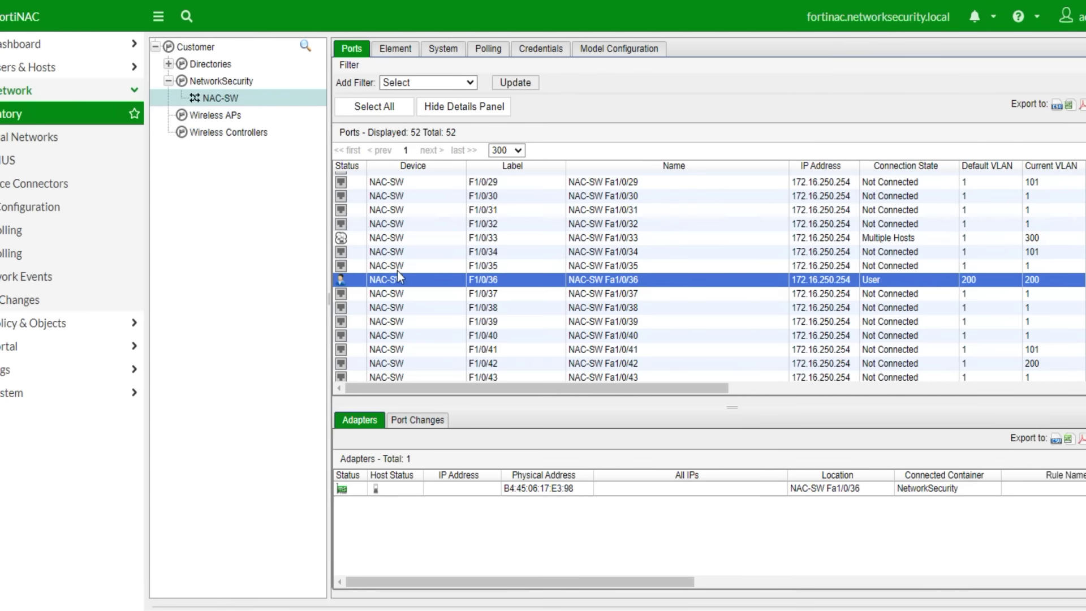
{"action": "left_click", "coordinate": [399, 271]}
{"action": "left_click", "coordinate": [397, 284]}
{"action": "left_click", "coordinate": [416, 421]}
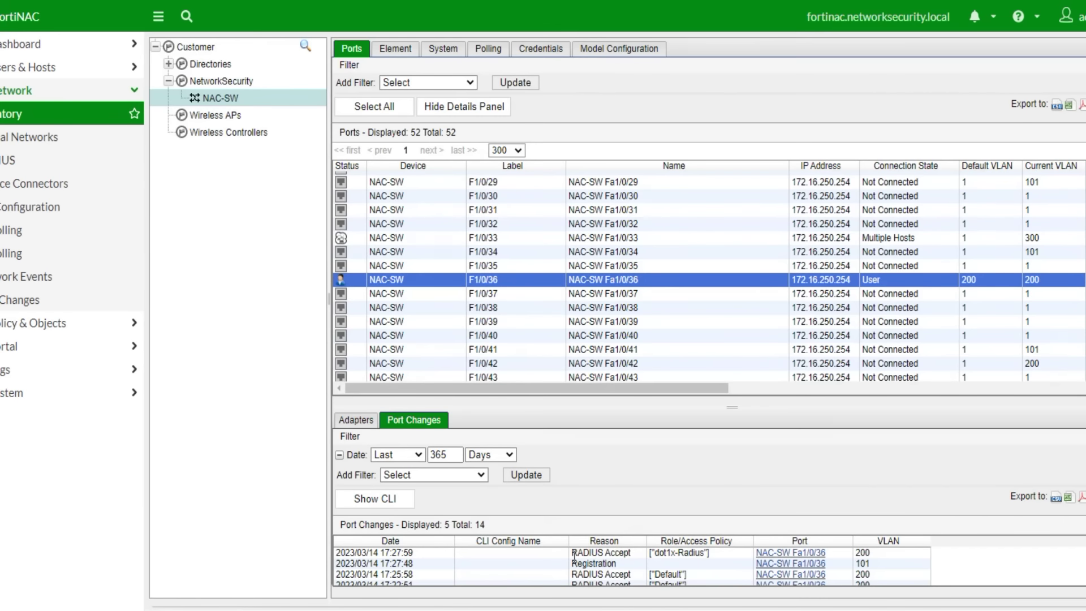
{"action": "left_click_drag", "start_coordinate": [379, 556], "coordinate": [773, 564]}
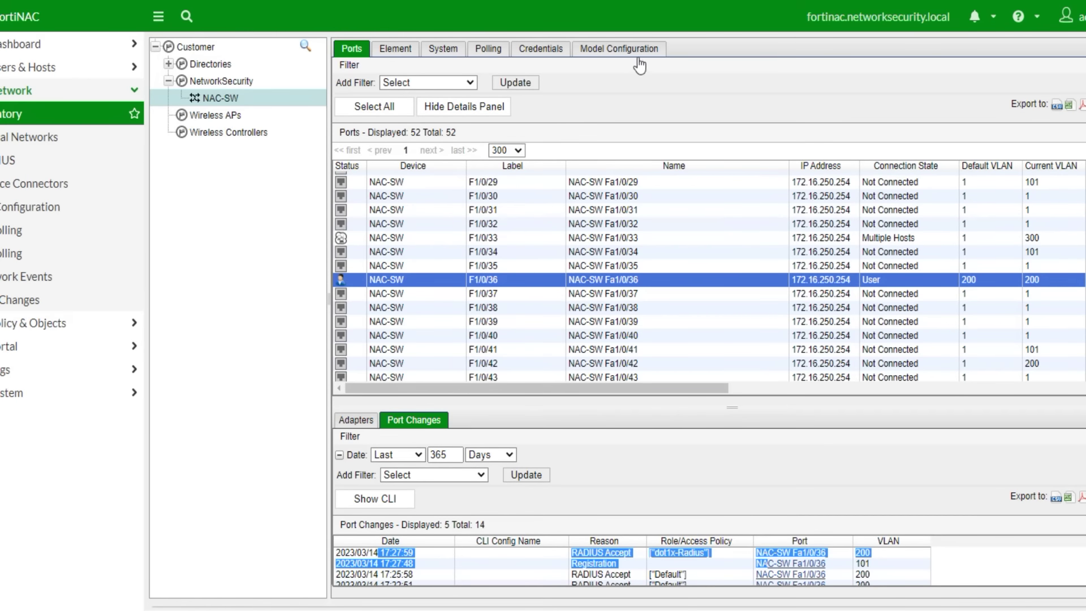
- Refresh the ports list and run an immediate L2 (Hosts) poll from NAC-SW's Polling settings
{"action": "left_click", "coordinate": [514, 83]}
{"action": "left_click", "coordinate": [488, 48]}
{"action": "left_click", "coordinate": [533, 119]}
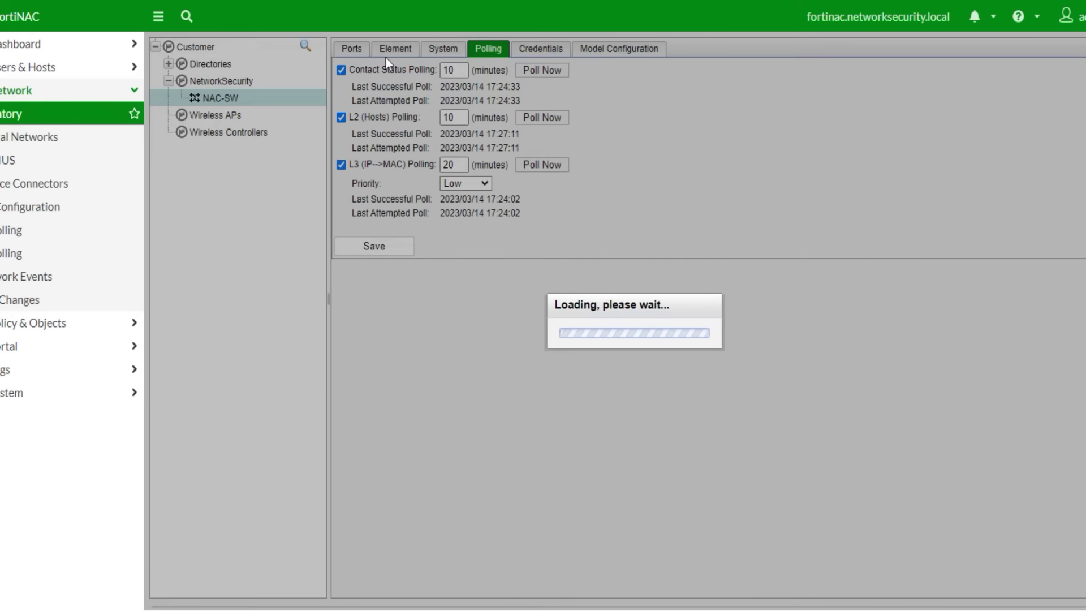
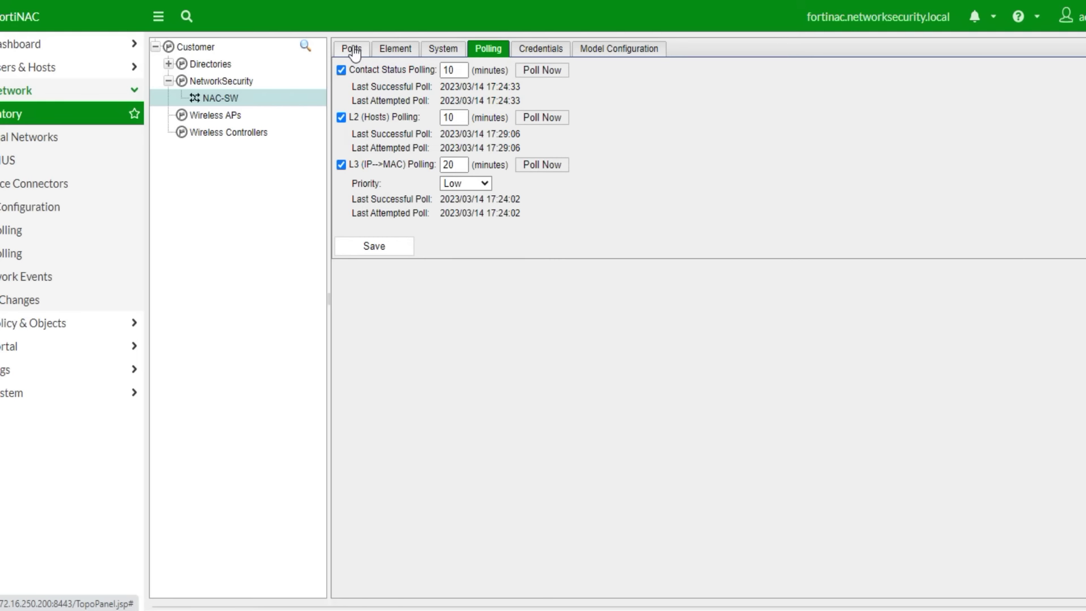
- On NAC-SW's Ports list, select F1/0/36, check its port changes and adapter, and copy the adapter's MAC
{"action": "left_click", "coordinate": [351, 50]}
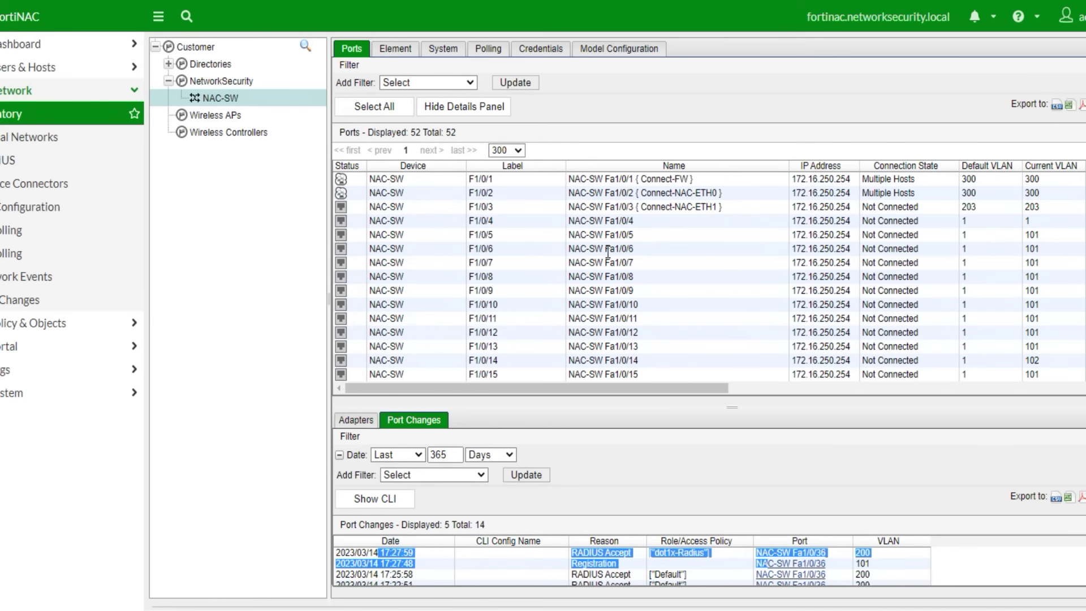
{"action": "left_click", "coordinate": [594, 290]}
{"action": "scroll", "coordinate": [645, 322], "scroll_direction": "down", "scroll_amount": 5}
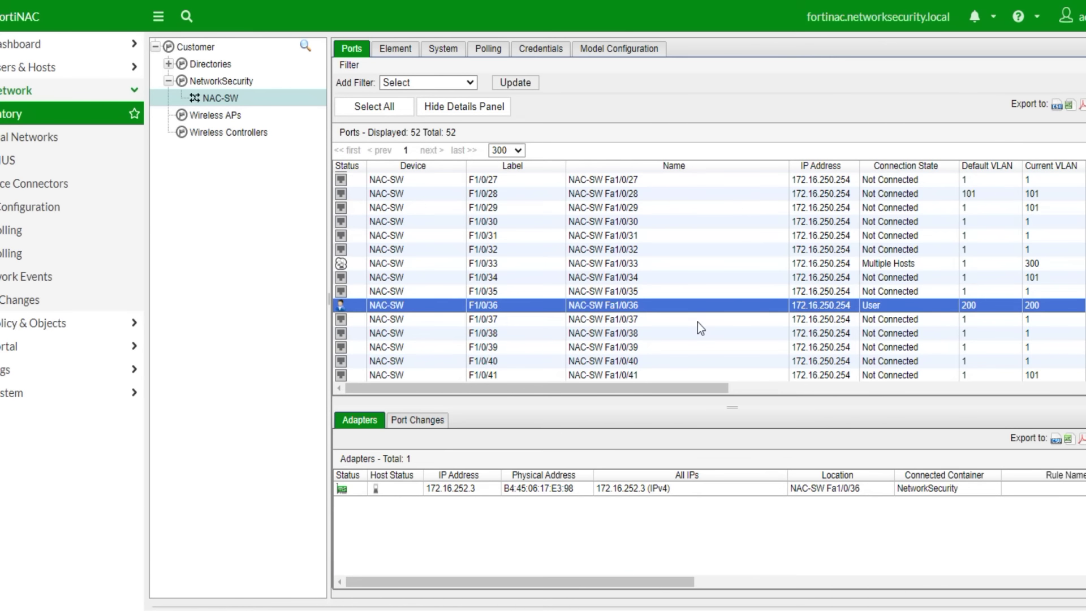
{"action": "left_click", "coordinate": [648, 333]}
{"action": "left_click", "coordinate": [640, 309]}
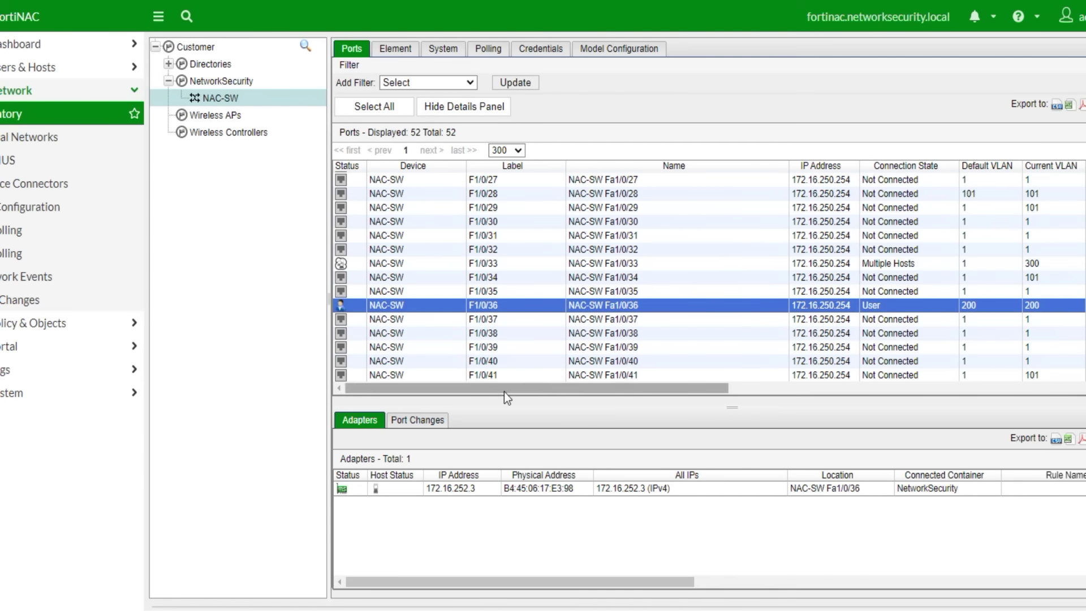
{"action": "left_click", "coordinate": [423, 422]}
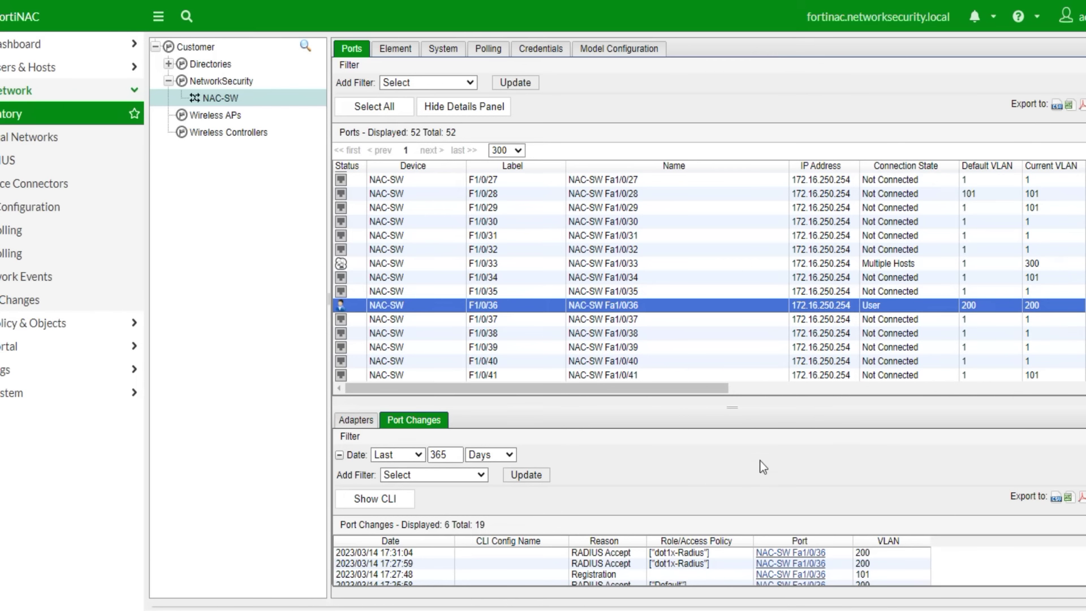
{"action": "left_click", "coordinate": [356, 420]}
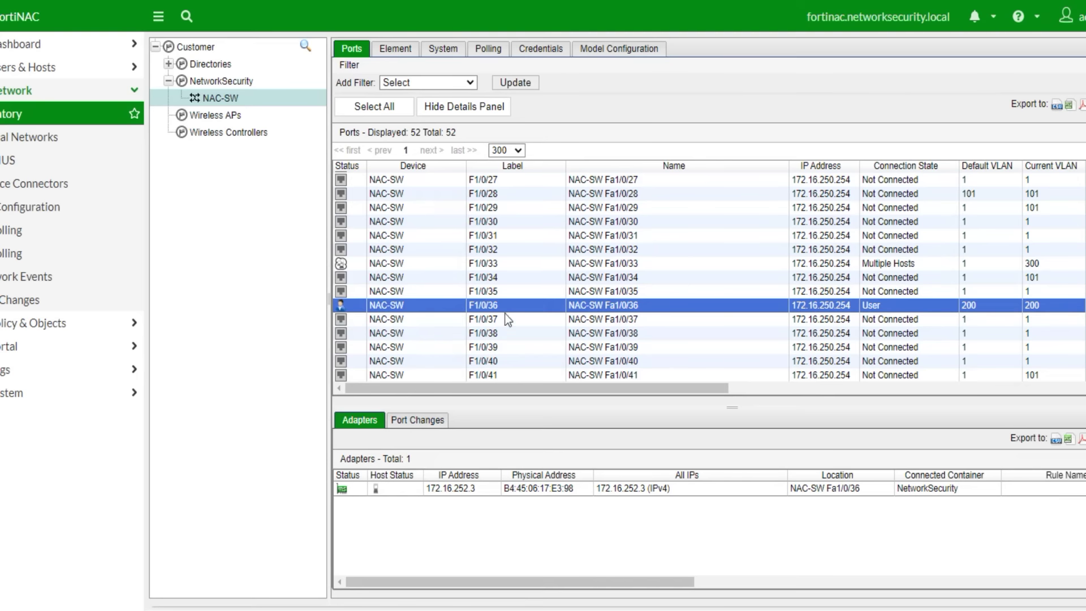
{"action": "left_click_drag", "start_coordinate": [574, 490], "coordinate": [505, 496]}
{"action": "key", "text": "ctrl+c"}
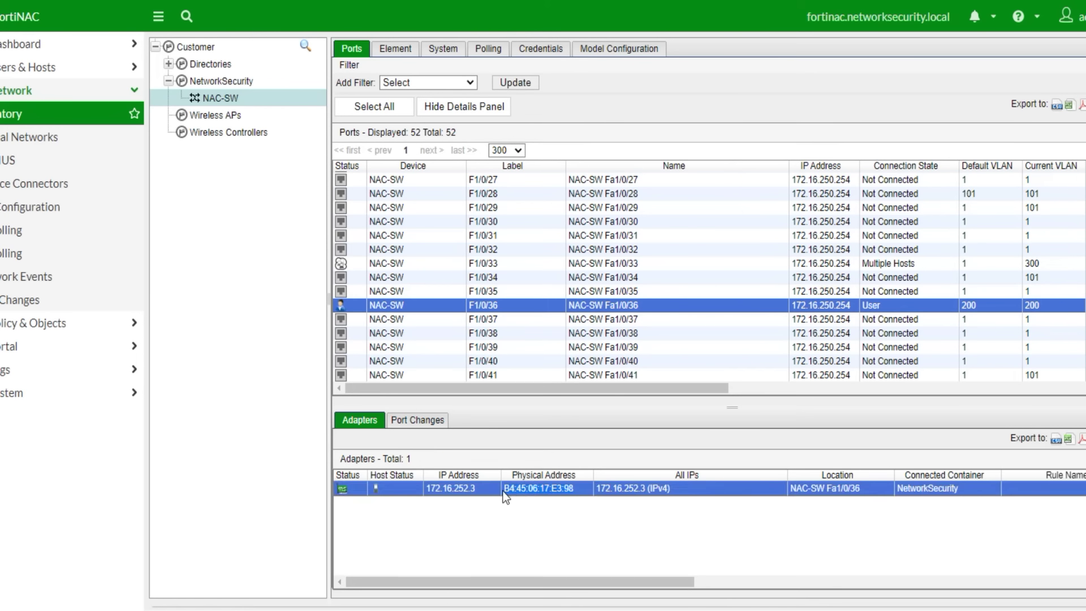
- Search the Hosts list for MAC B4:45:06:17:E3:98 and open that host's Policy Details
{"action": "left_click", "coordinate": [22, 68]}
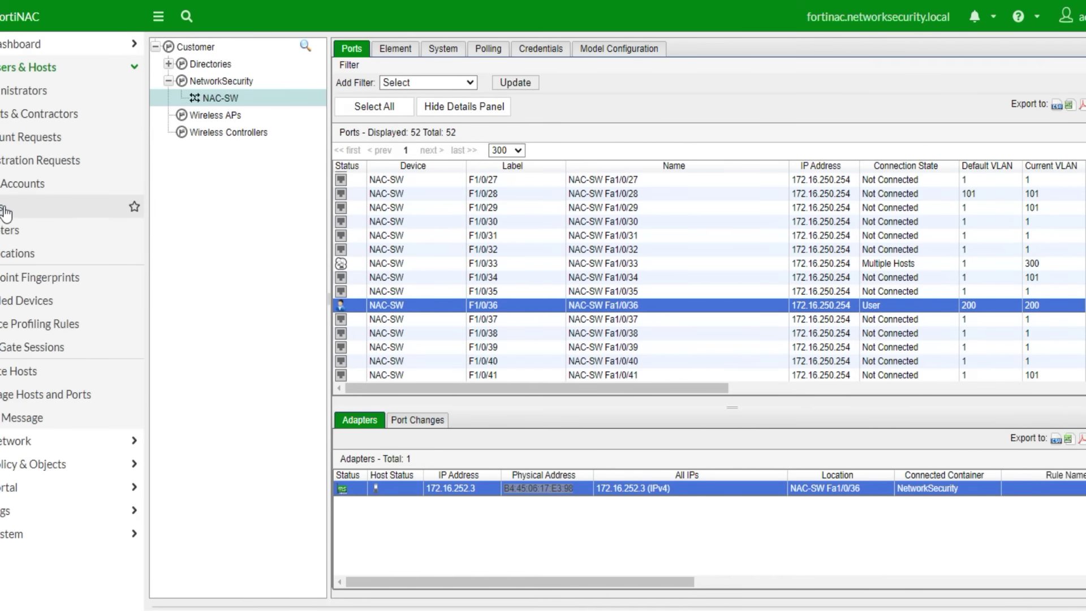
{"action": "left_click", "coordinate": [8, 207]}
{"action": "left_click", "coordinate": [641, 50]}
{"action": "key", "text": "ctrl+v"}
{"action": "key", "text": "Return"}
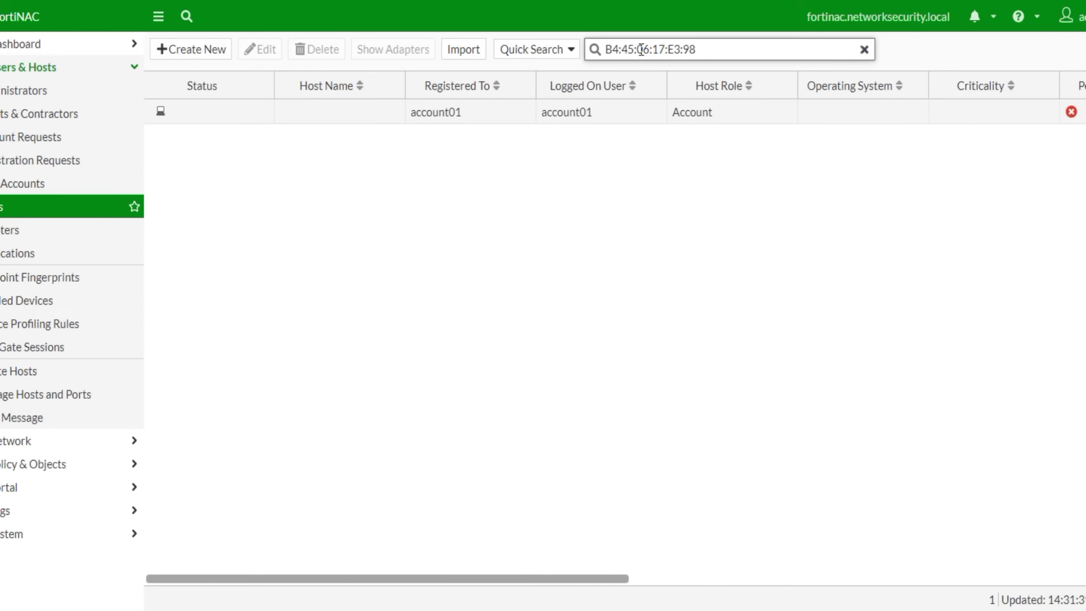
{"action": "left_click", "coordinate": [223, 120]}
{"action": "right_click", "coordinate": [223, 119]}
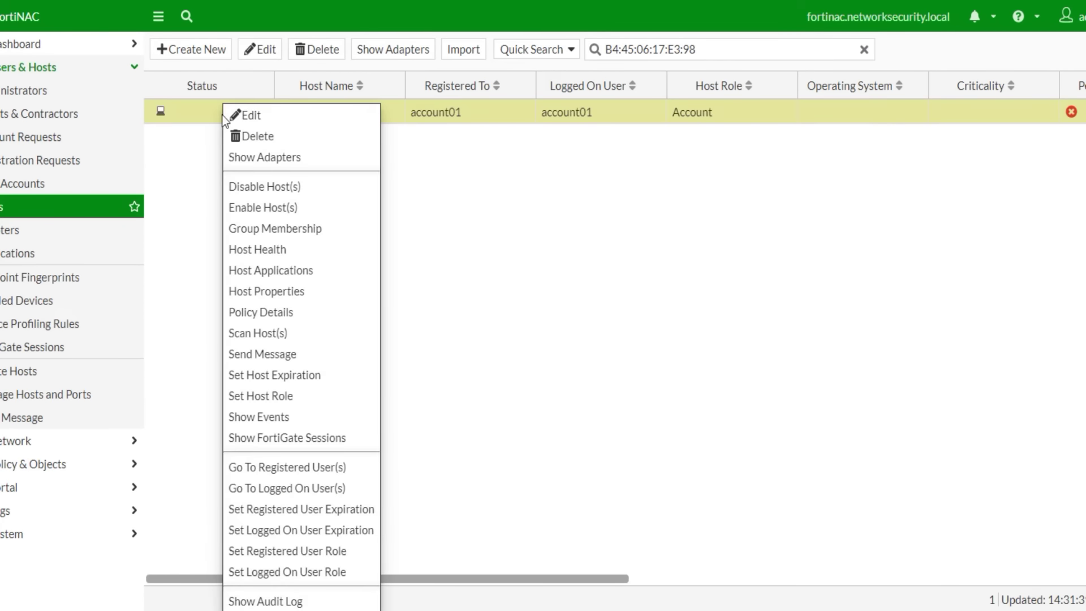
{"action": "left_click", "coordinate": [276, 314]}
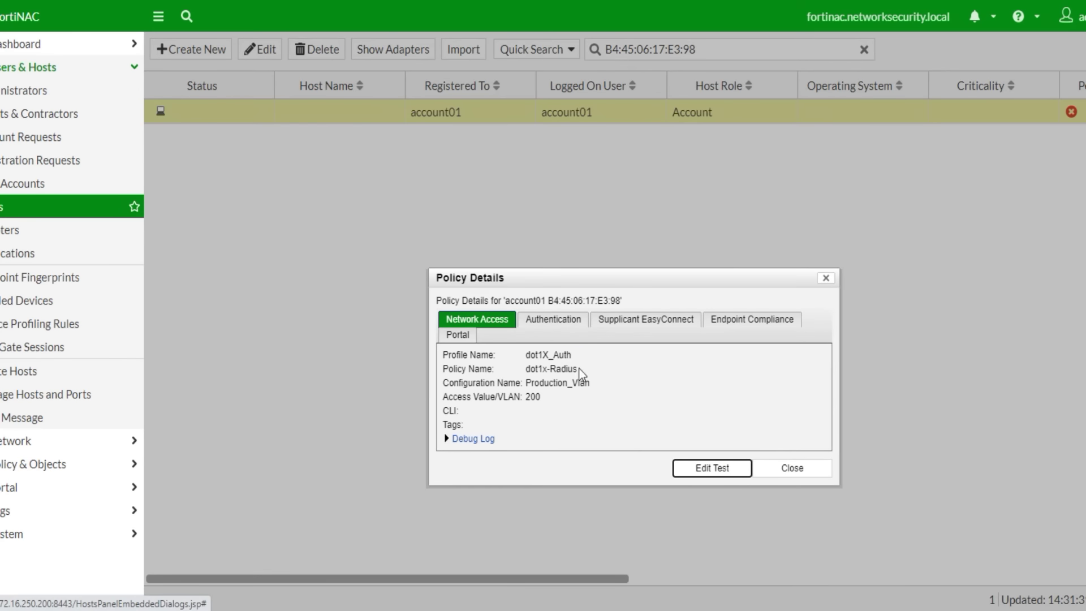
- Review the network access (dot1x-Radius, Production_Vlan 200), authentication and compliance policies, then close
{"action": "left_click_drag", "start_coordinate": [541, 395], "coordinate": [519, 358]}
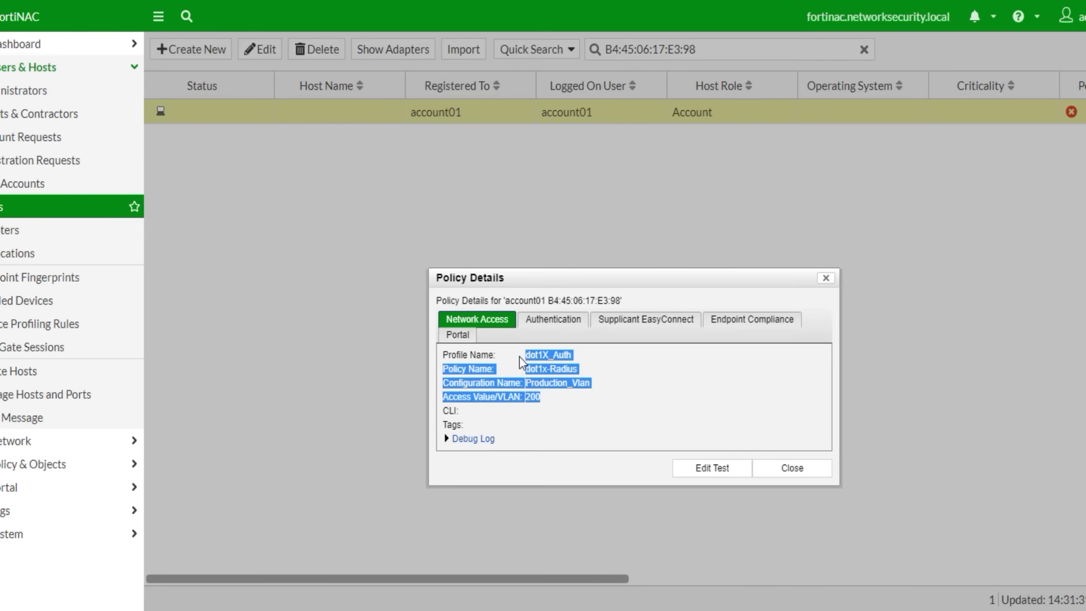
{"action": "left_click", "coordinate": [553, 319]}
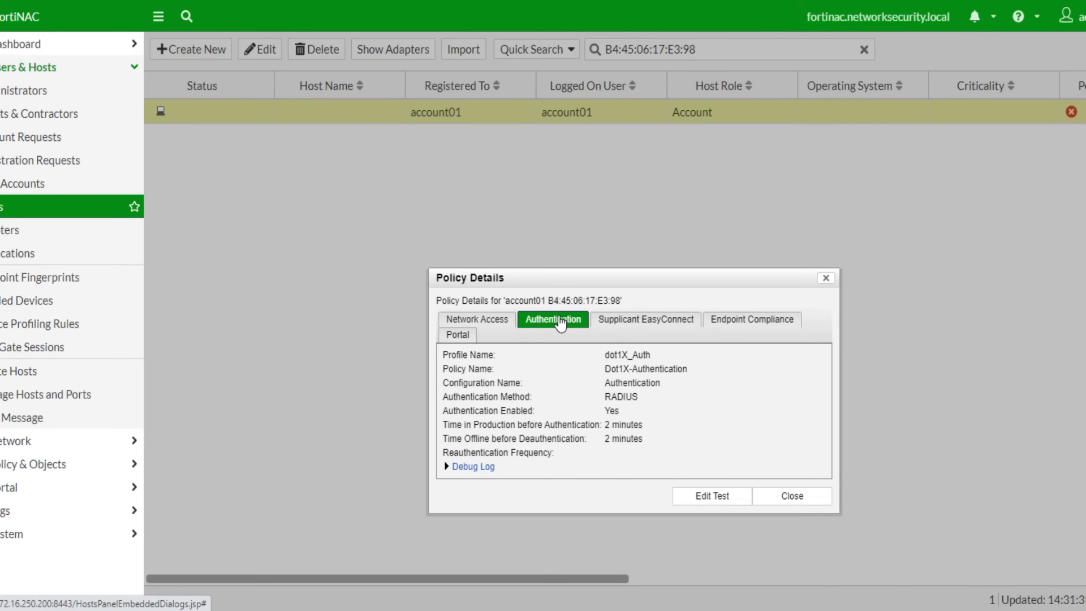
{"action": "left_click", "coordinate": [746, 320]}
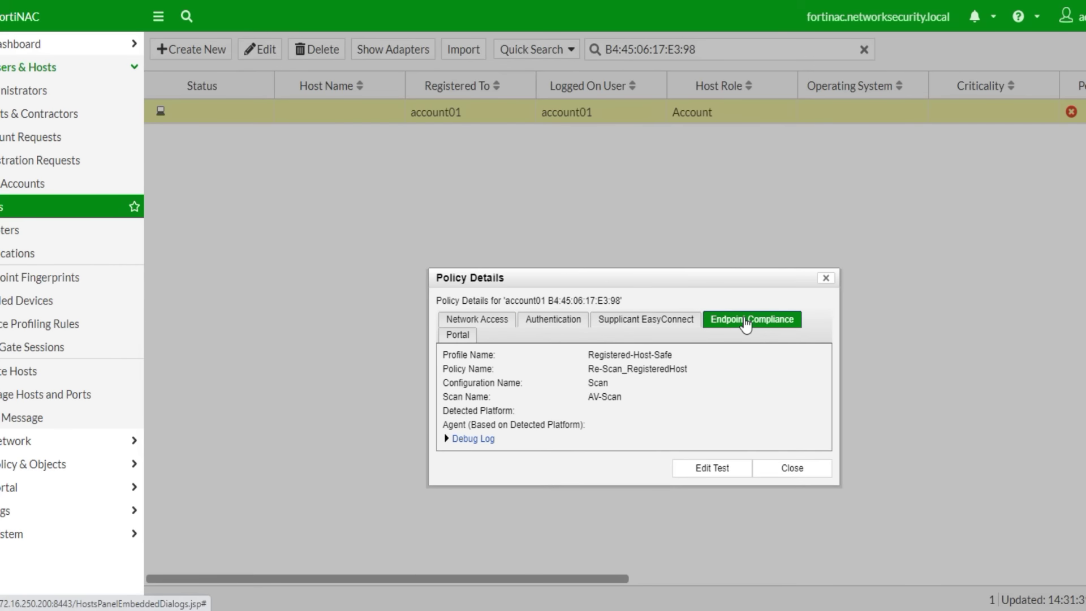
{"action": "left_click", "coordinate": [495, 324]}
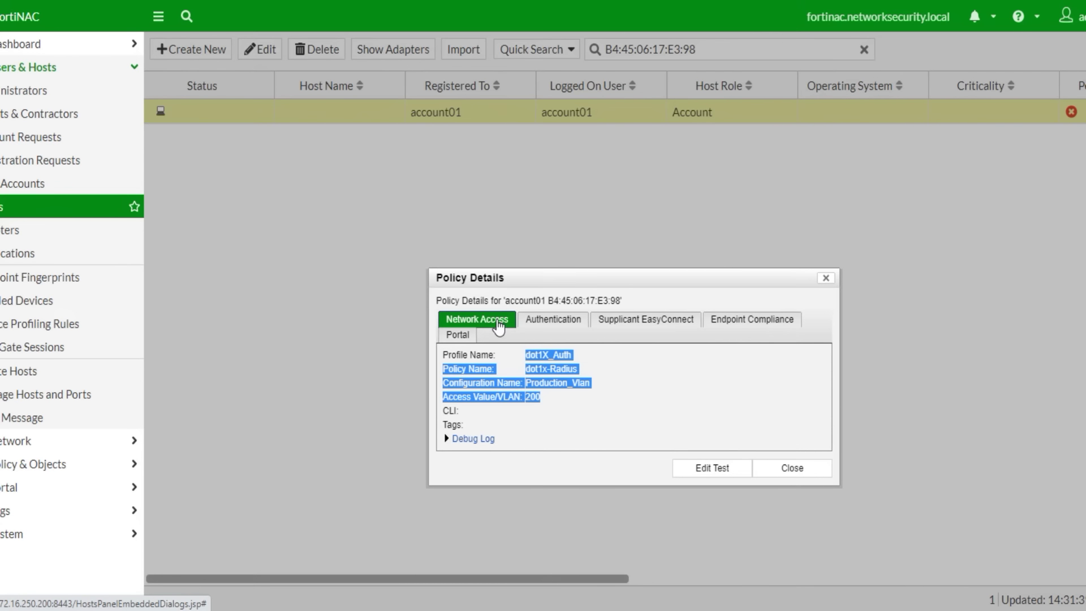
{"action": "left_click", "coordinate": [802, 418]}
{"action": "left_click", "coordinate": [792, 468]}
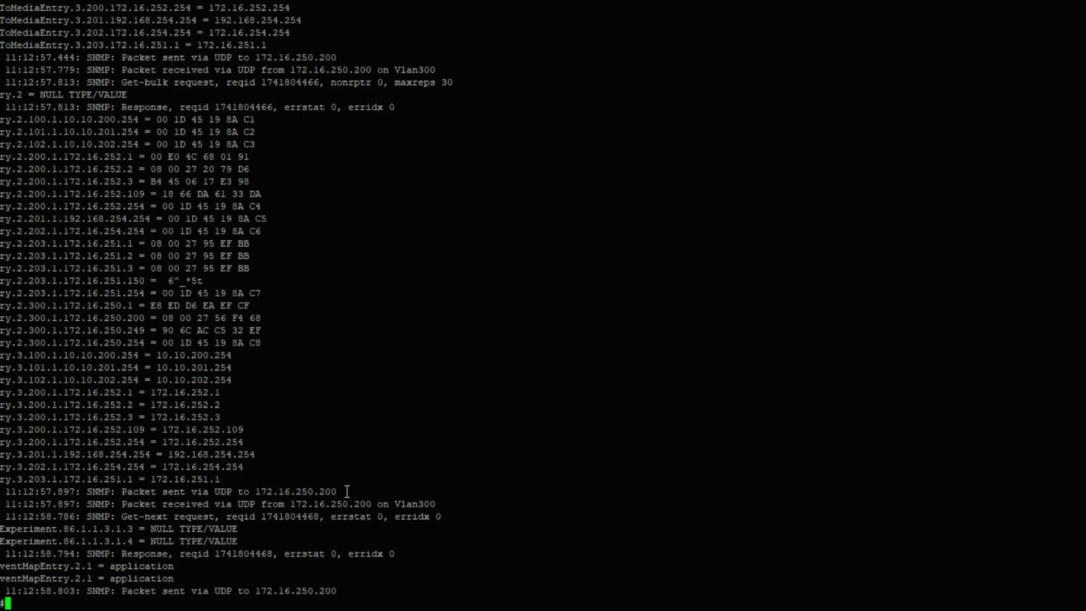
- Display the switch logging buffer with show logging
{"action": "type", "text": "show logging"}
{"action": "key", "text": "Return"}
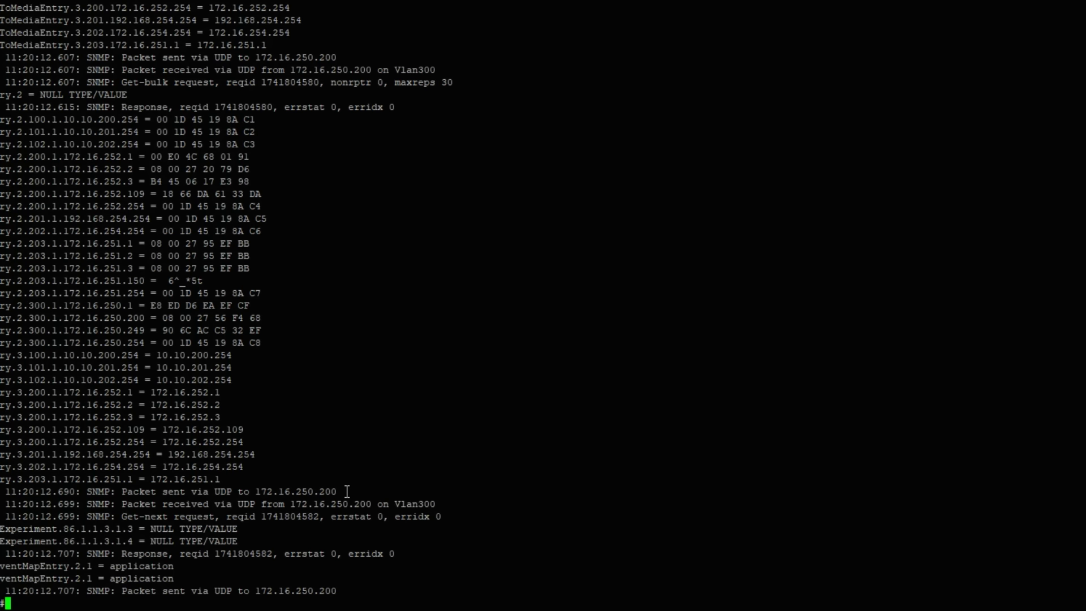
{"action": "key", "text": "Return"}
{"action": "key", "text": "Return"}
{"action": "key", "text": "Return"}
{"action": "key", "text": "Return"}
{"action": "key", "text": "Return"}
{"action": "key", "text": "Return"}
{"action": "key", "text": "Return"}
{"action": "key", "text": "Return"}
{"action": "key", "text": "Return"}
{"action": "key", "text": "Return"}
{"action": "key", "text": "Return"}
{"action": "key", "text": "Return"}
{"action": "key", "text": "Return"}
{"action": "key", "text": "Return"}
{"action": "key", "text": "Return"}
{"action": "key", "text": "Return"}
{"action": "key", "text": "Return"}
{"action": "key", "text": "Return"}
- List all tracked IP devices, confirming the Fa1/0/36 host is ACTIVE in VLAN 200
{"action": "type", "text": "sho"}
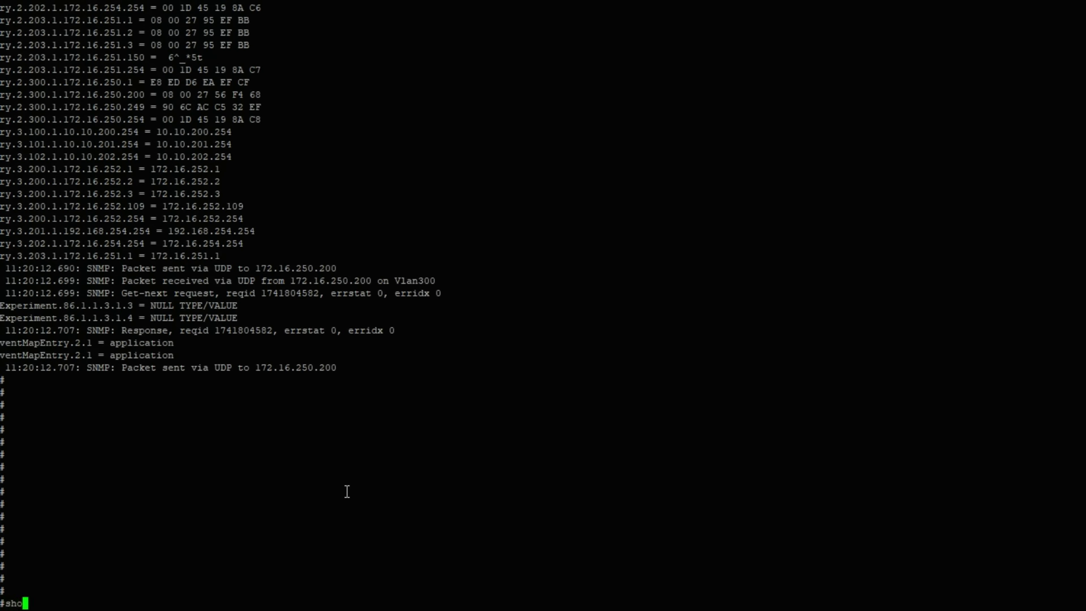
{"action": "type", "text": " ip dev"}
{"action": "key", "text": "Tab"}
{"action": "type", "text": "tr"}
{"action": "key", "text": "Tab"}
{"action": "type", "text": "all"}
{"action": "key", "text": "Tab"}
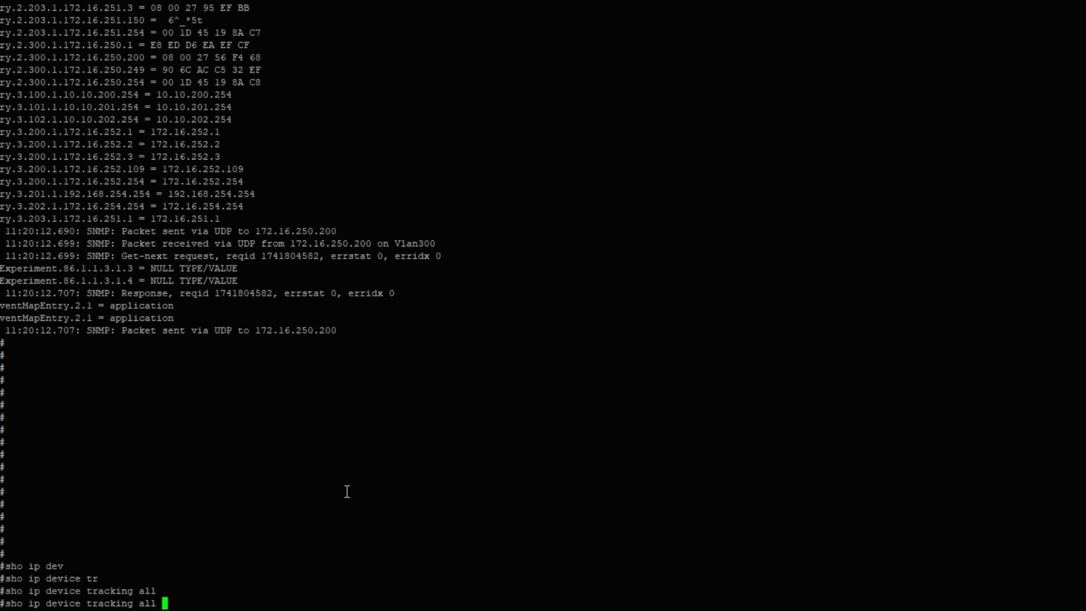
{"action": "key", "text": "Return"}
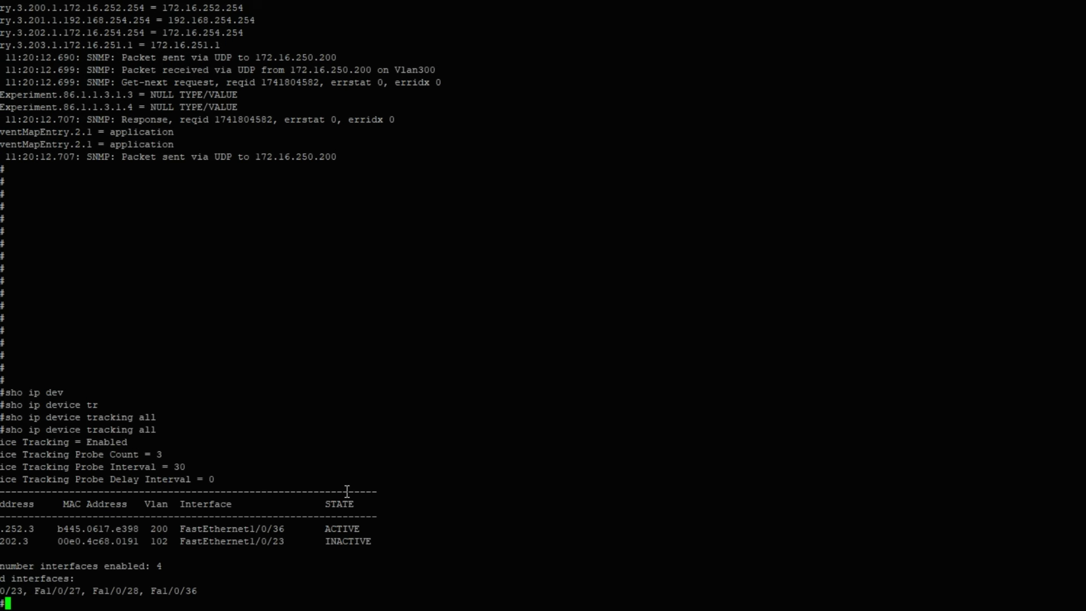
{"action": "left_click_drag", "start_coordinate": [1, 529], "coordinate": [370, 528]}
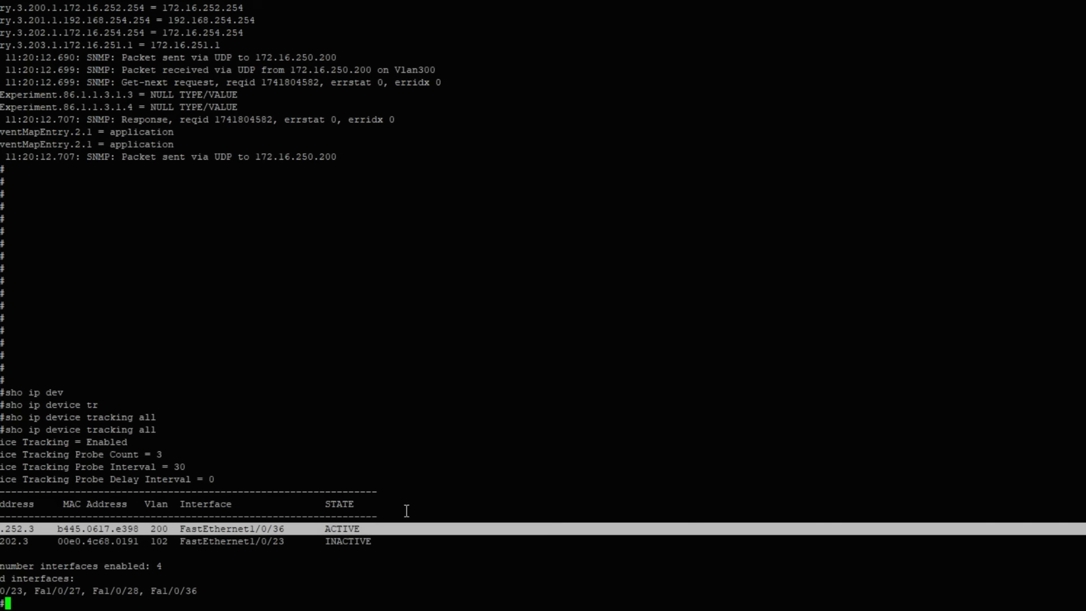
{"action": "left_click", "coordinate": [401, 529]}
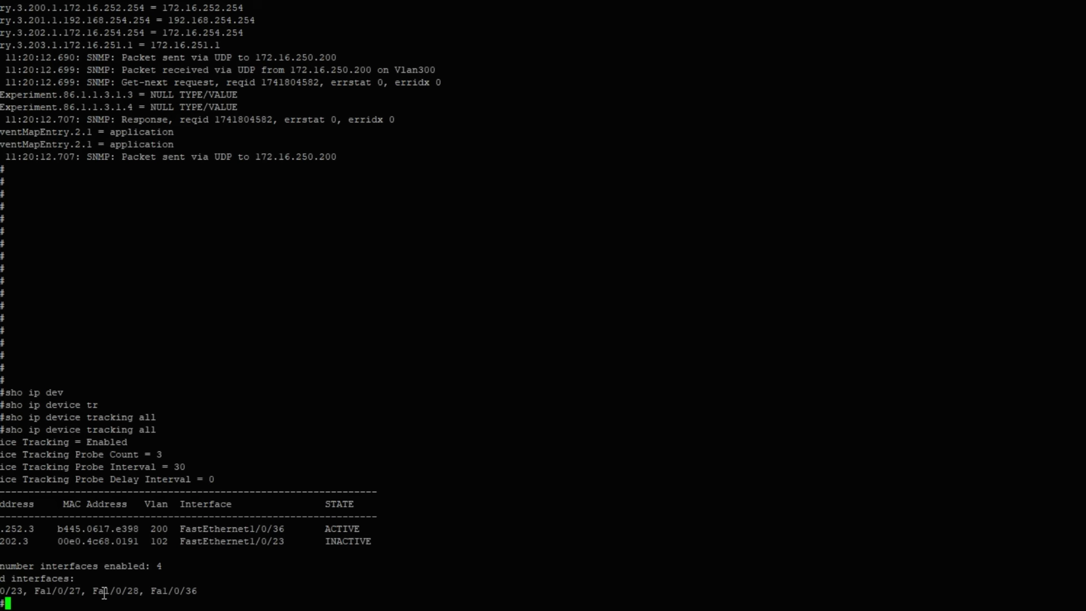
- Save the switch configuration with wr and return to the FortiNAC browser window
{"action": "key", "text": "Return"}
{"action": "key", "text": "Return"}
{"action": "key", "text": "Return"}
{"action": "type", "text": "wr"}
{"action": "key", "text": "Return"}
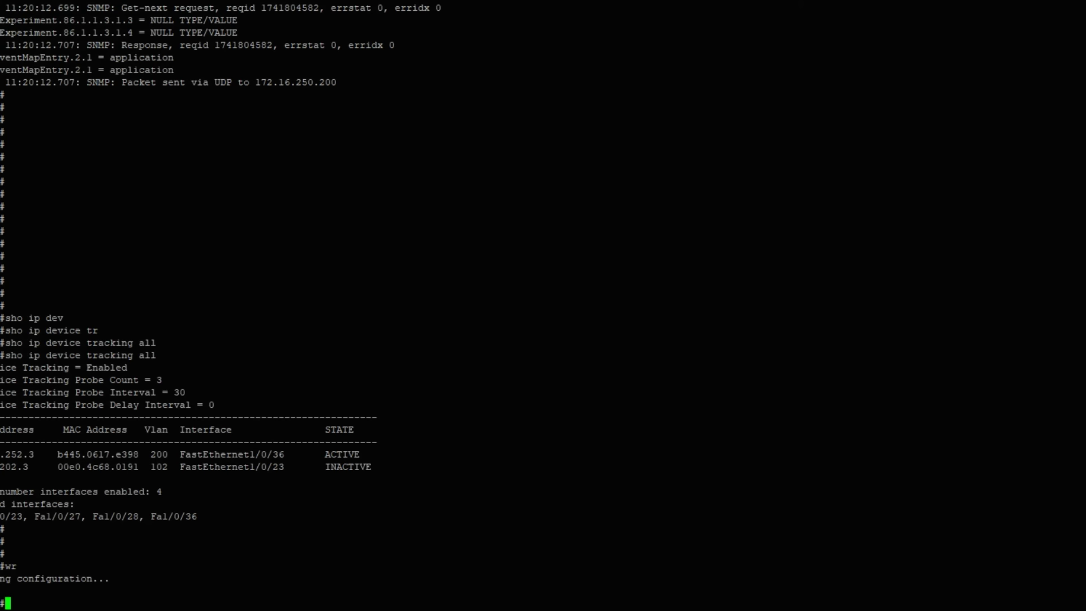
{"action": "left_click", "coordinate": [181, 551]}
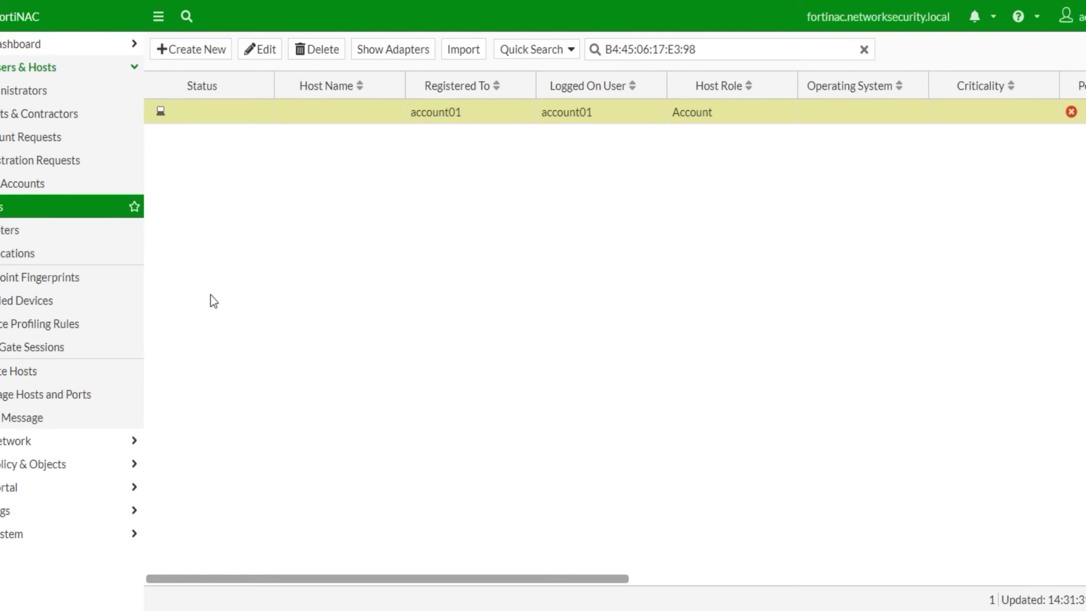
- Open the RADIUS service details and view the Server Log
{"action": "left_click", "coordinate": [21, 442]}
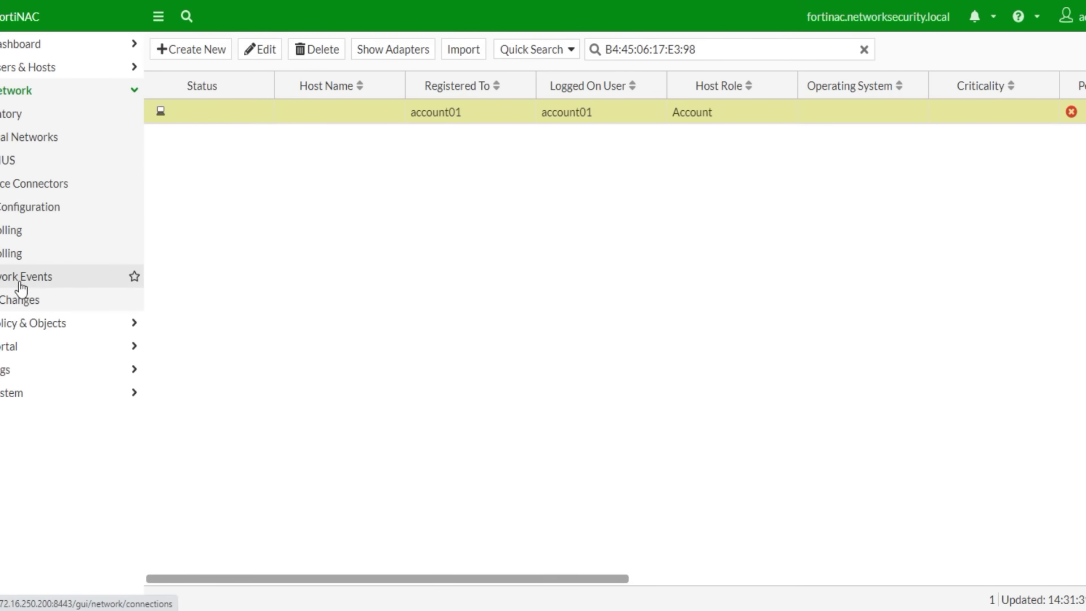
{"action": "left_click", "coordinate": [12, 164]}
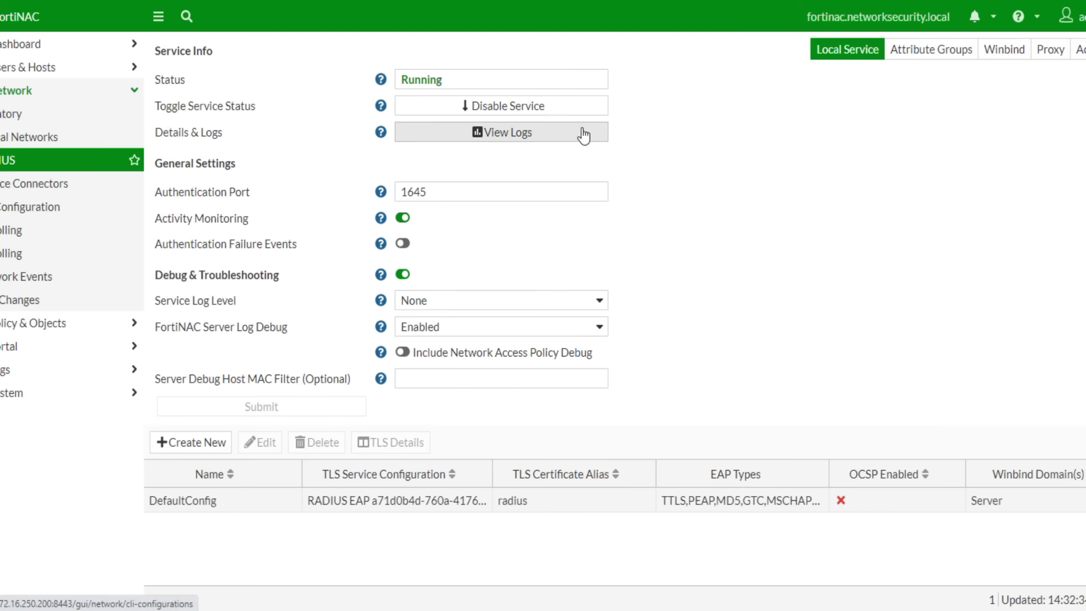
{"action": "left_click", "coordinate": [542, 134]}
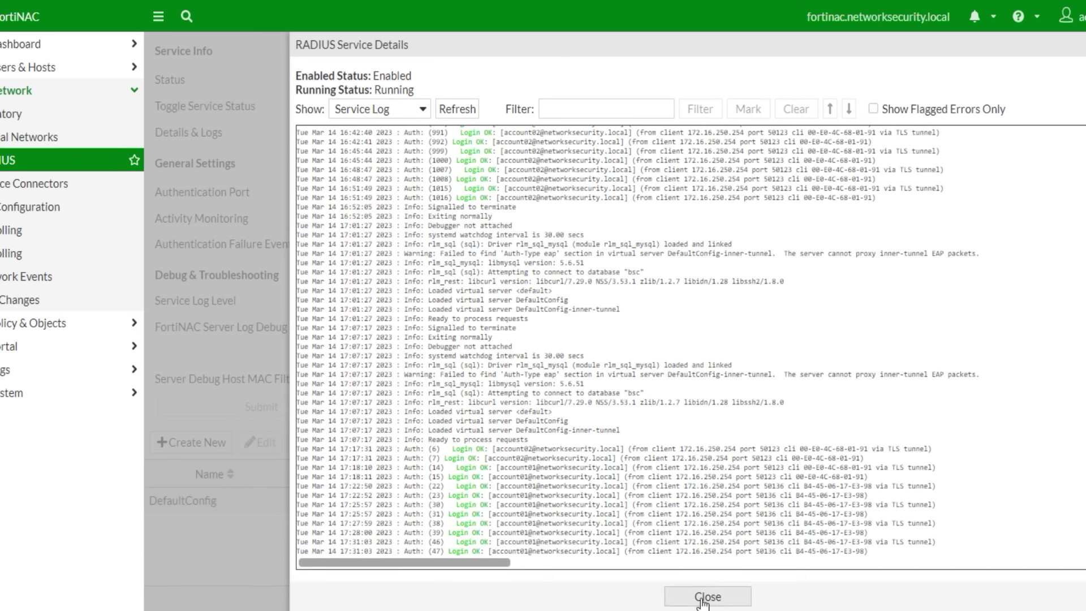
{"action": "left_click", "coordinate": [424, 108]}
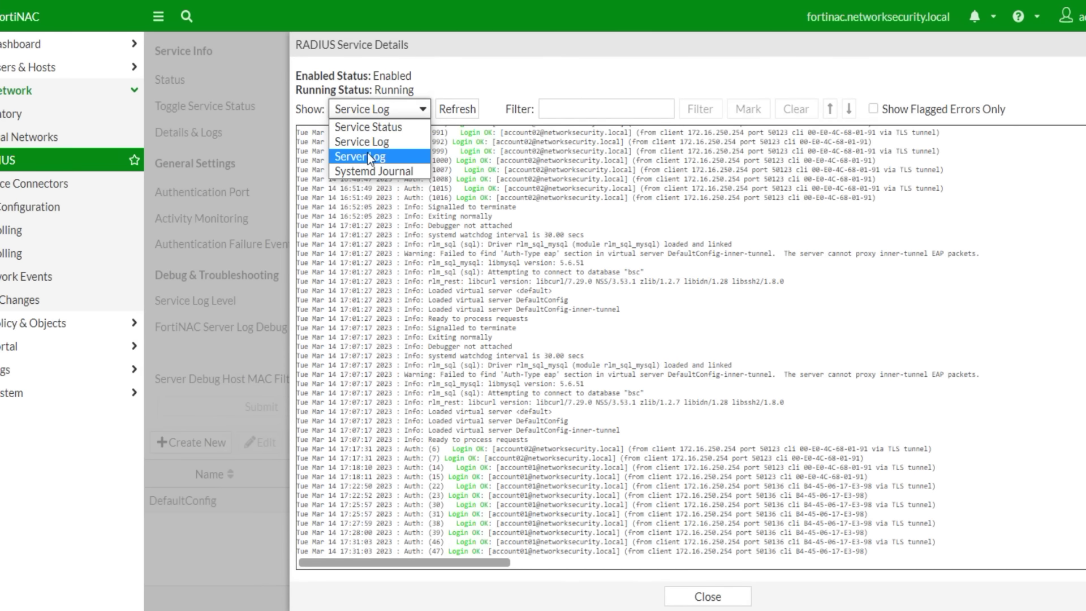
{"action": "left_click", "coordinate": [368, 156]}
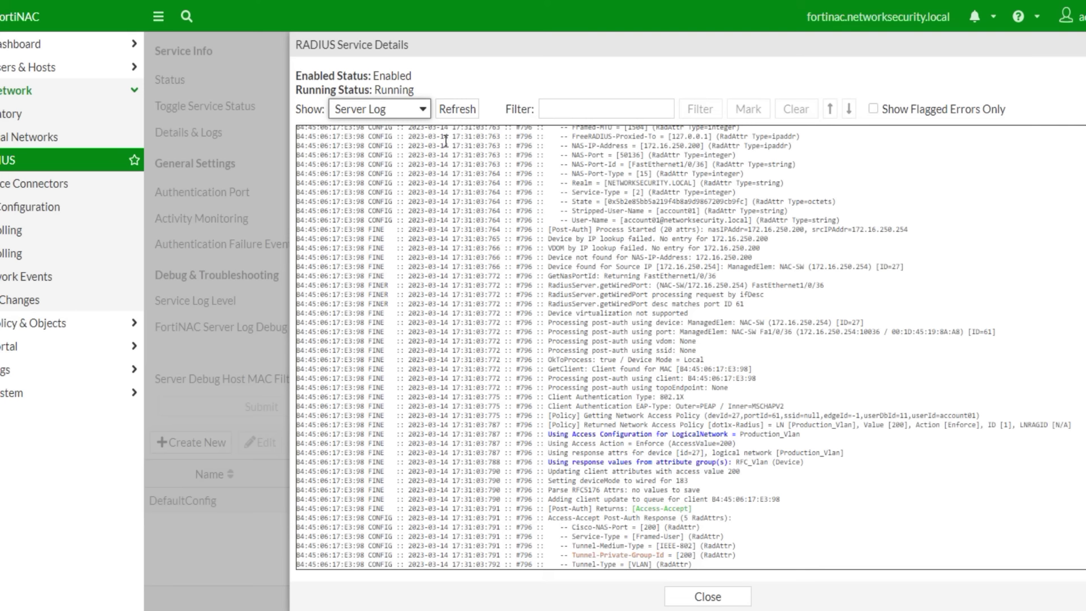
- Switch the log view to Systemd Journal, then close the RADIUS service details
{"action": "left_click", "coordinate": [396, 112]}
{"action": "left_click", "coordinate": [386, 167]}
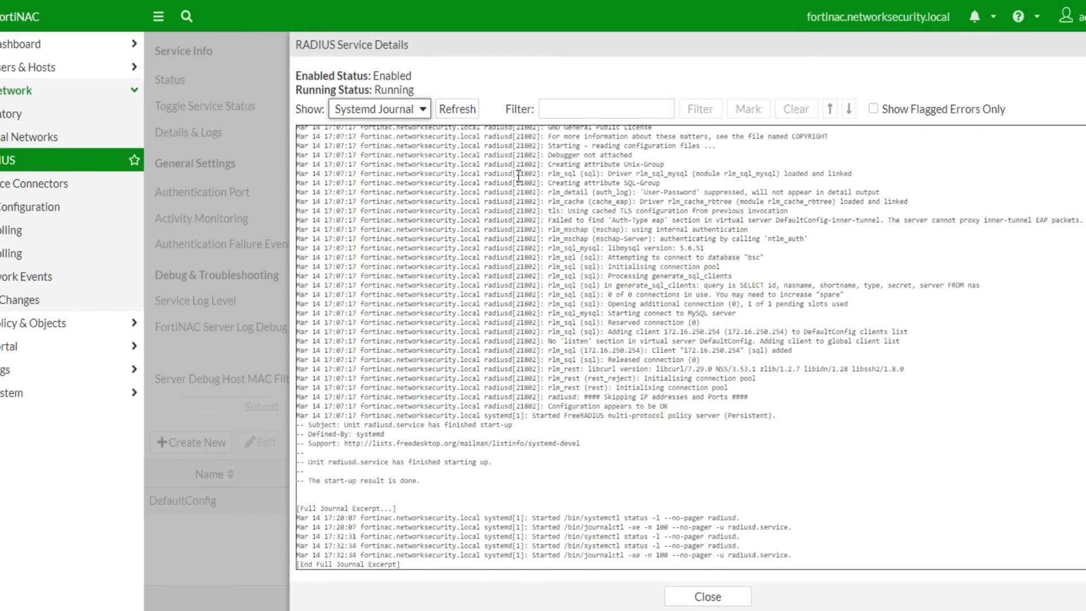
{"action": "left_click", "coordinate": [727, 597]}
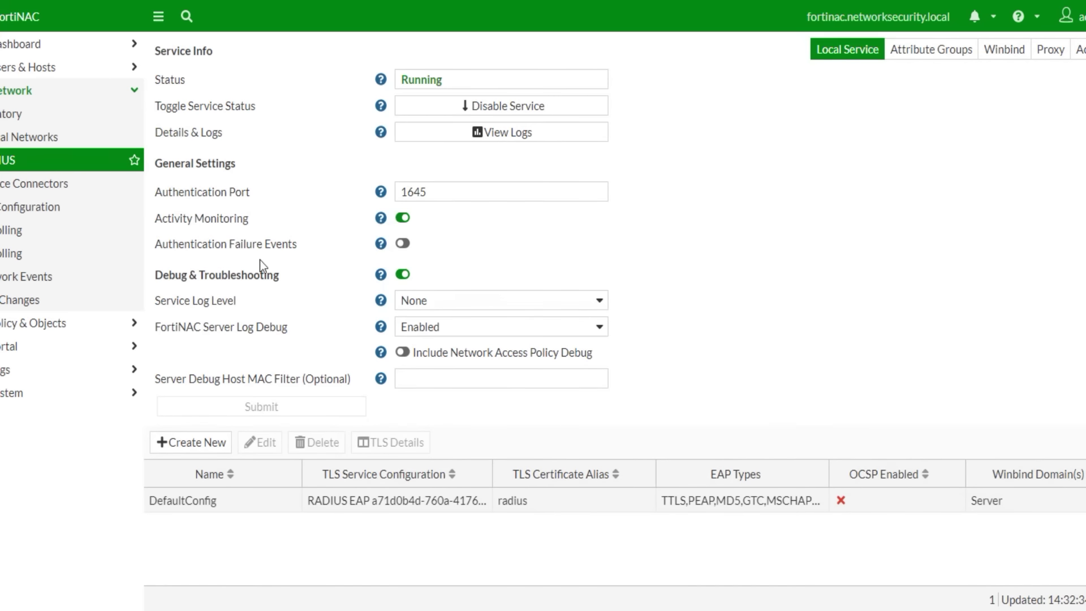
- Edit the AV-Scan in Endpoint Compliance to accept AVG-2017 for Windows and save
{"action": "left_click", "coordinate": [17, 327]}
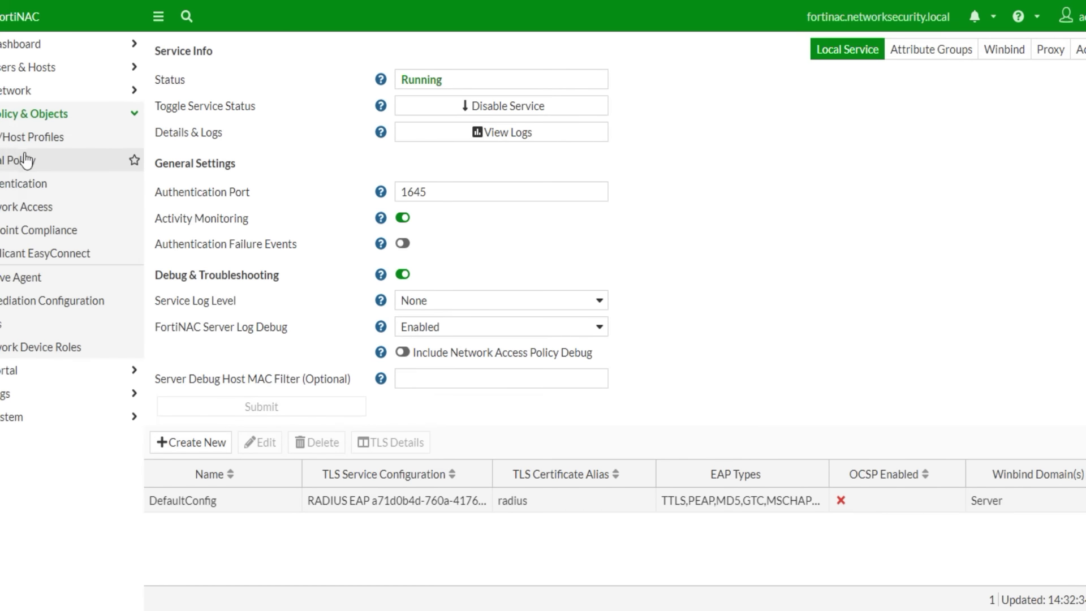
{"action": "left_click", "coordinate": [16, 234]}
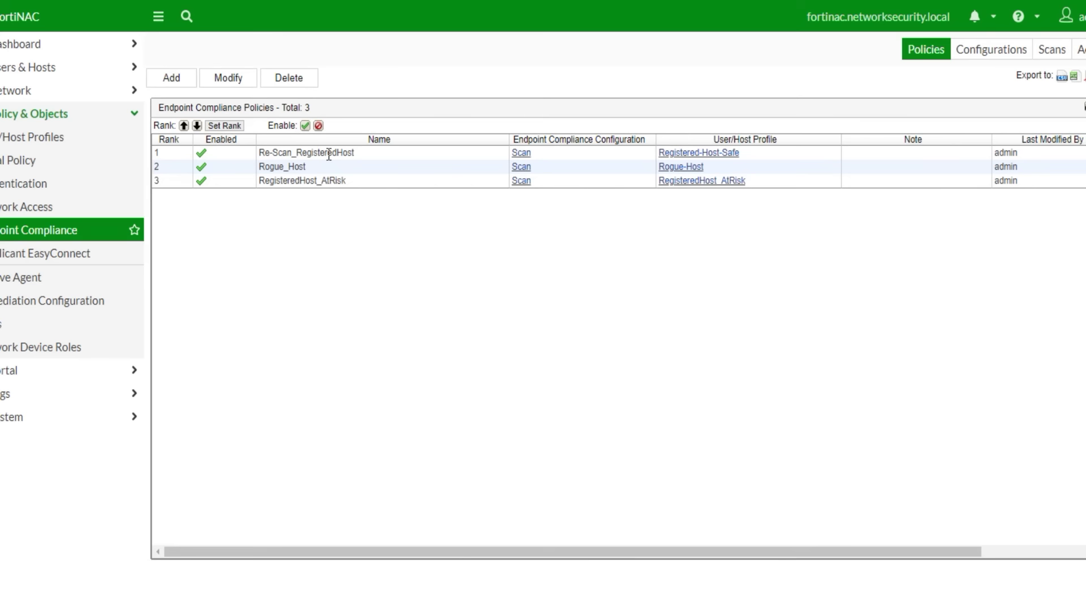
{"action": "left_click", "coordinate": [521, 153]}
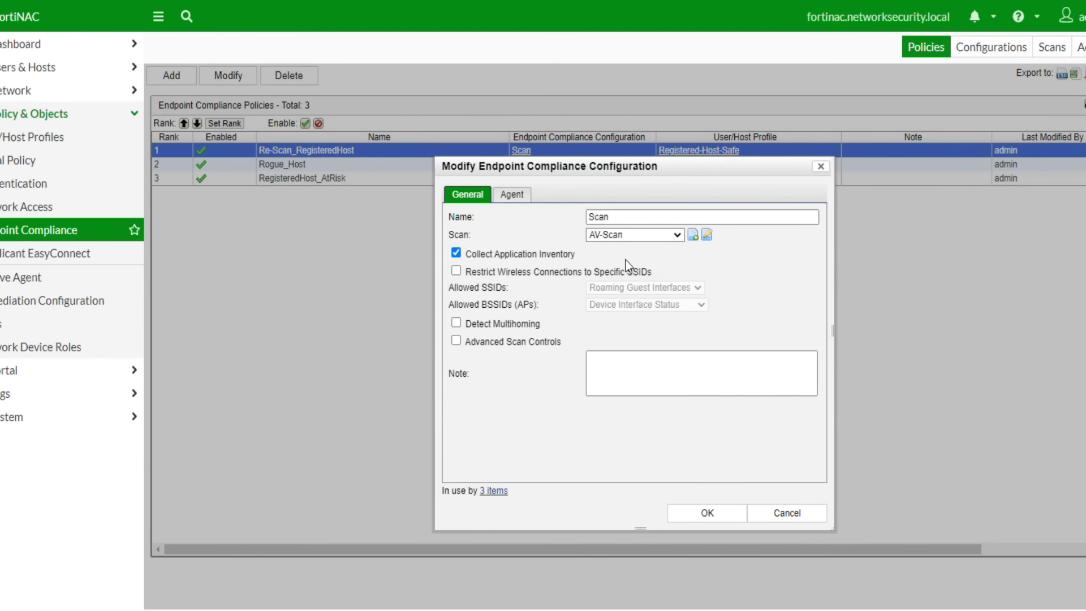
{"action": "left_click", "coordinate": [708, 234]}
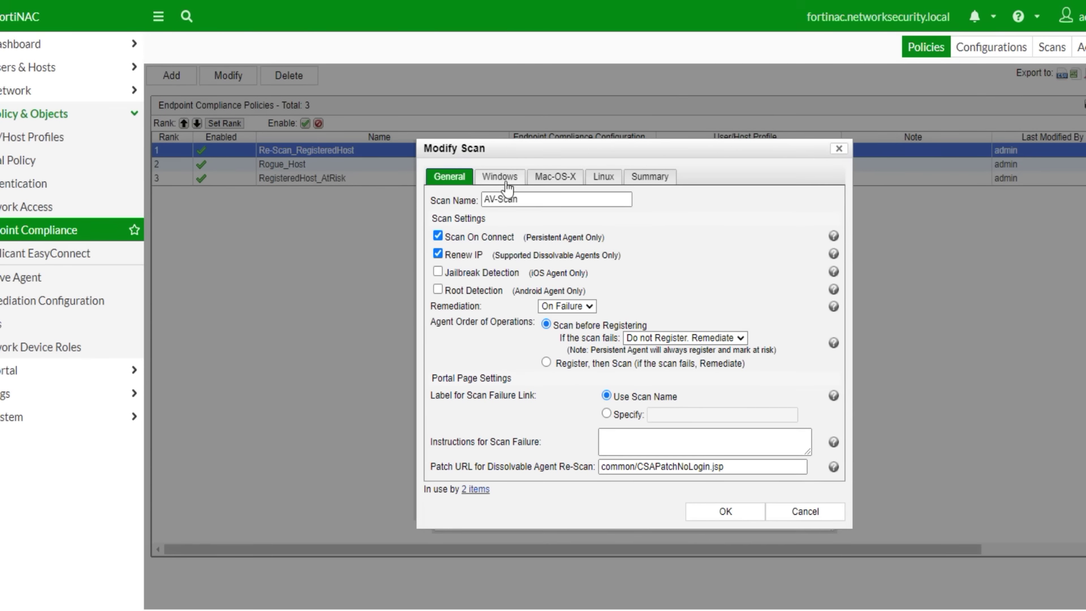
{"action": "left_click", "coordinate": [505, 178]}
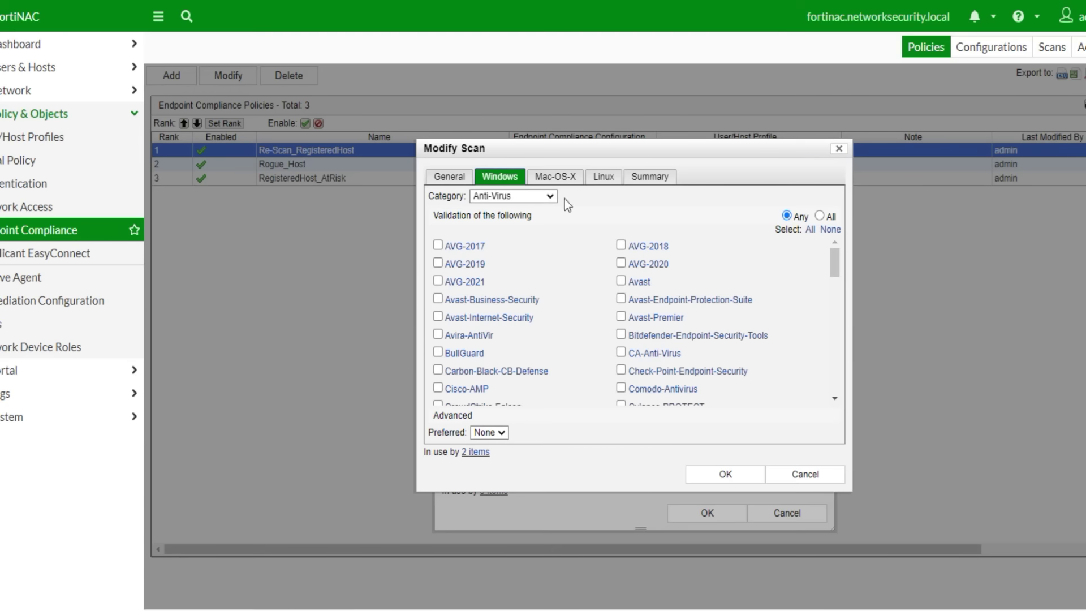
{"action": "left_click", "coordinate": [438, 245]}
{"action": "left_click", "coordinate": [727, 477]}
{"action": "left_click", "coordinate": [708, 512]}
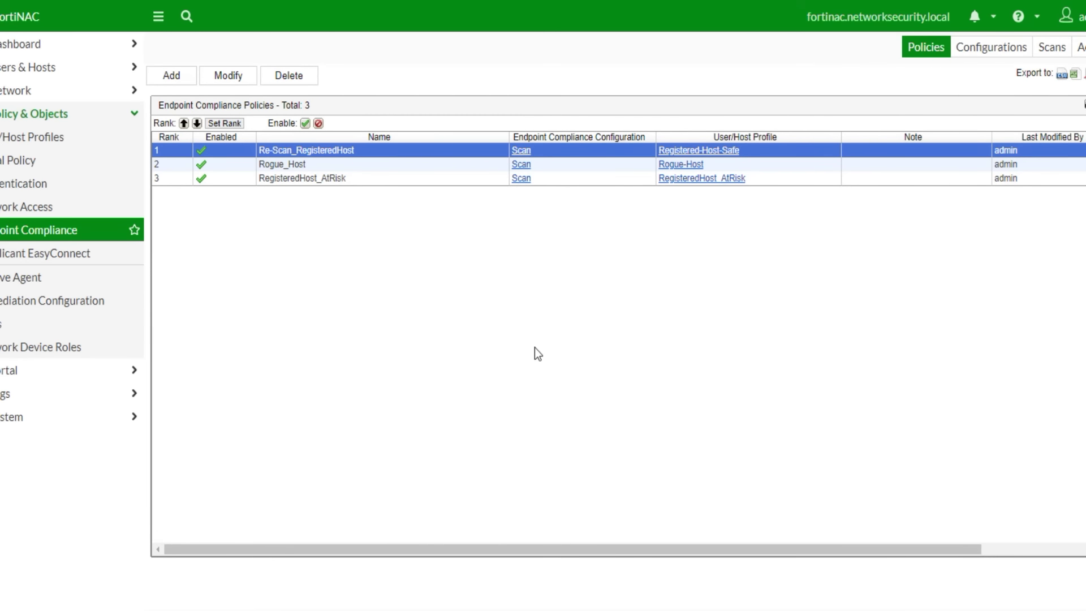
- Go to Network Inventory under NetworkSecurity and show switch NAC-SW's port list
{"action": "left_click", "coordinate": [34, 136]}
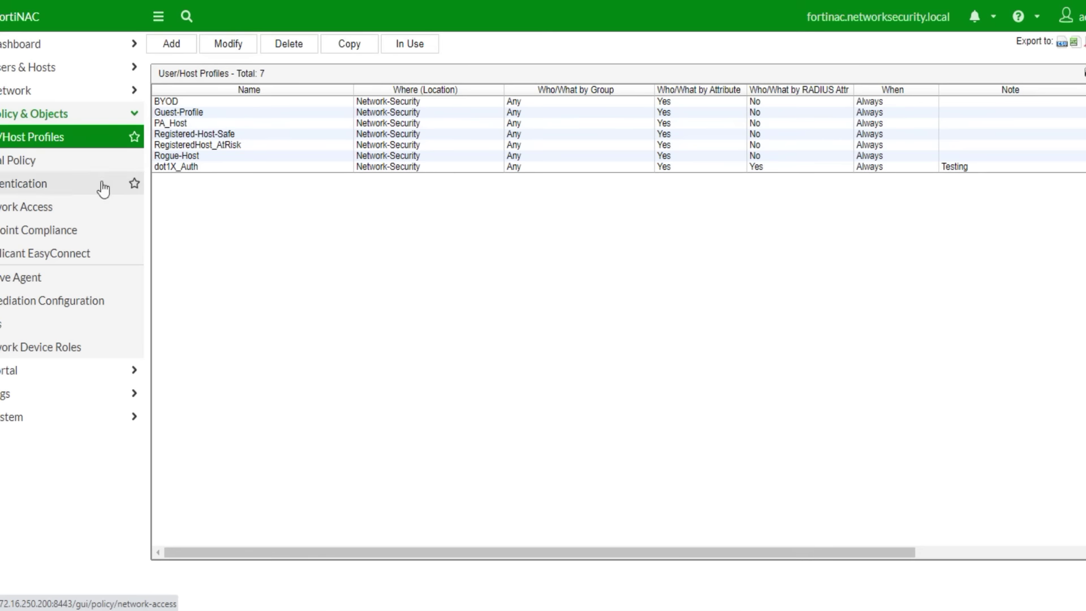
{"action": "left_click", "coordinate": [17, 162]}
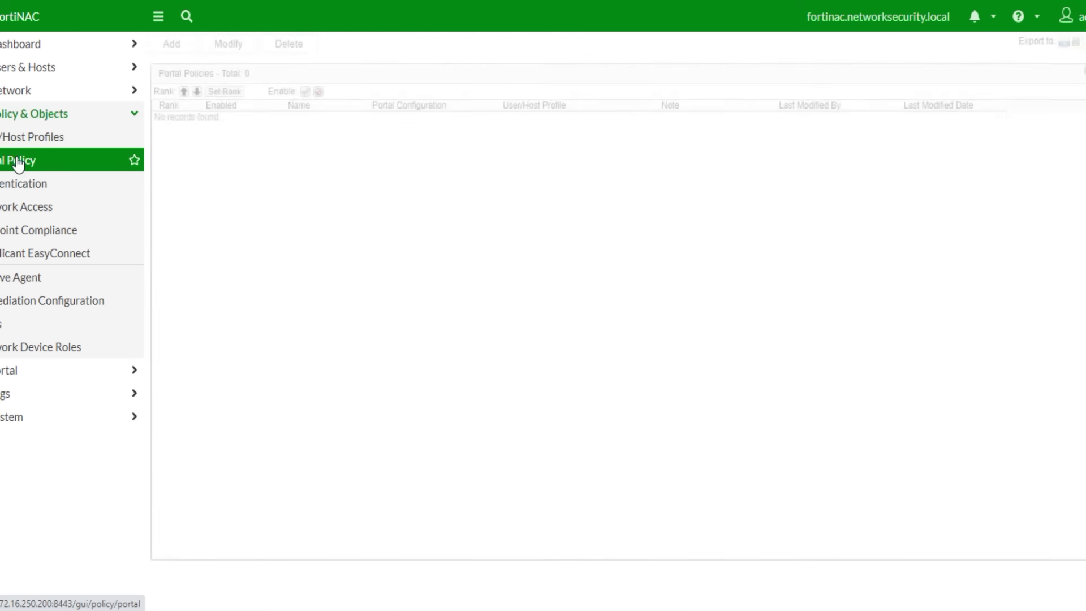
{"action": "left_click", "coordinate": [15, 91]}
{"action": "left_click", "coordinate": [15, 116]}
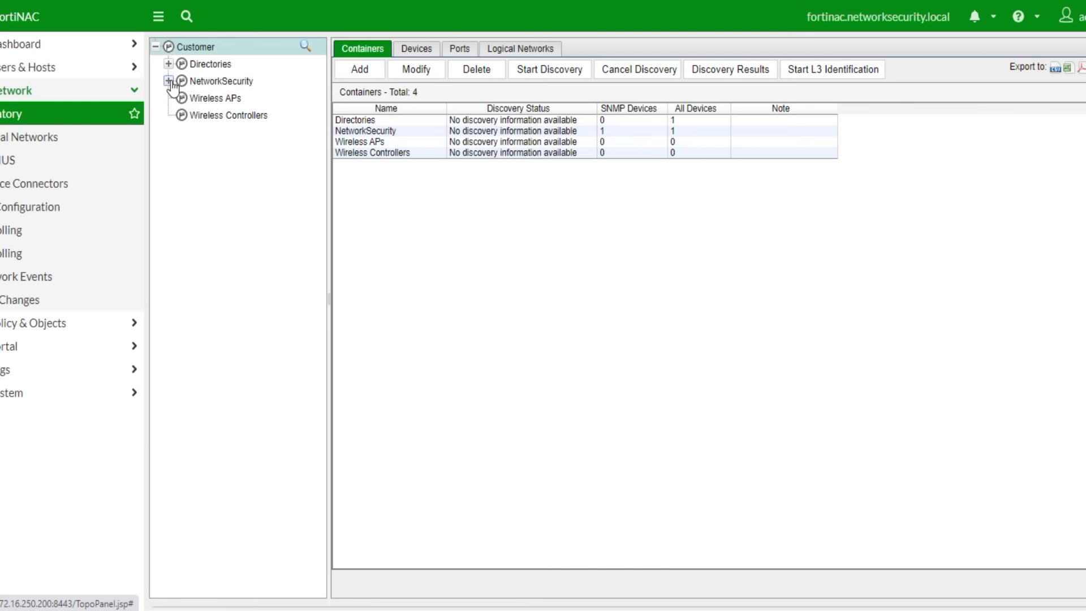
{"action": "left_click", "coordinate": [169, 81]}
{"action": "left_click", "coordinate": [220, 99]}
{"action": "scroll", "coordinate": [584, 343], "scroll_direction": "down", "scroll_amount": 5}
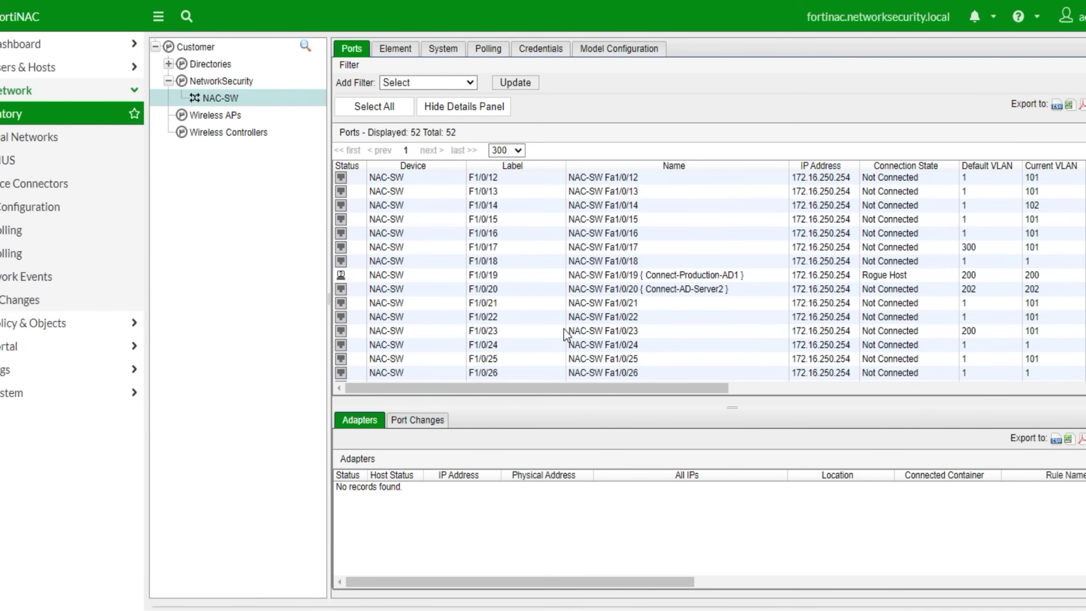
- Select port F1/0/36 and copy its adapter's MAC address
{"action": "scroll", "coordinate": [564, 332], "scroll_direction": "down", "scroll_amount": 3}
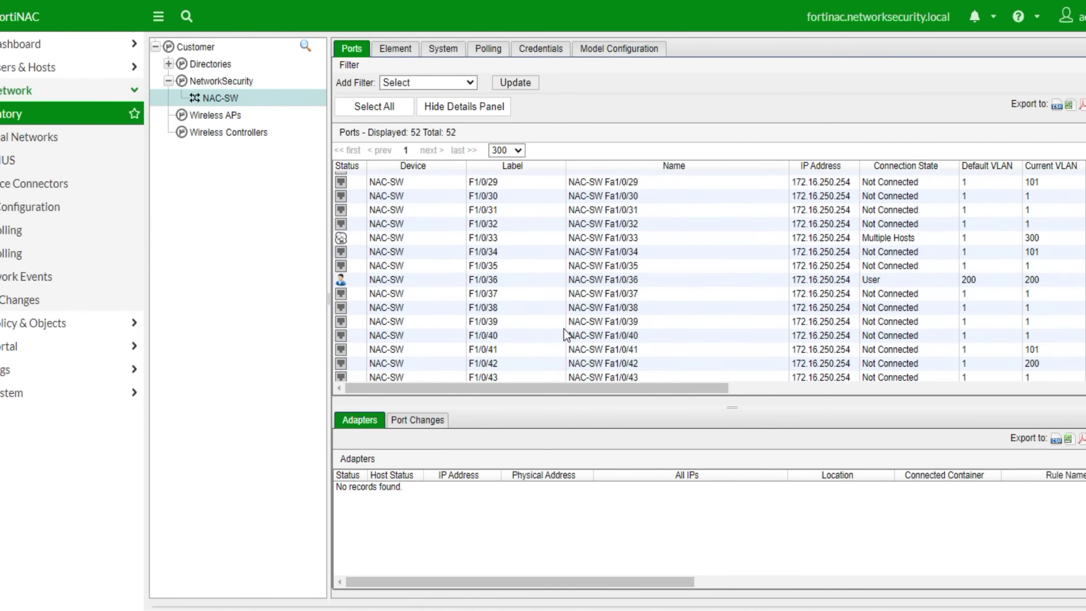
{"action": "left_click", "coordinate": [494, 279]}
{"action": "left_click_drag", "start_coordinate": [574, 489], "coordinate": [508, 490]}
{"action": "left_click", "coordinate": [508, 490]}
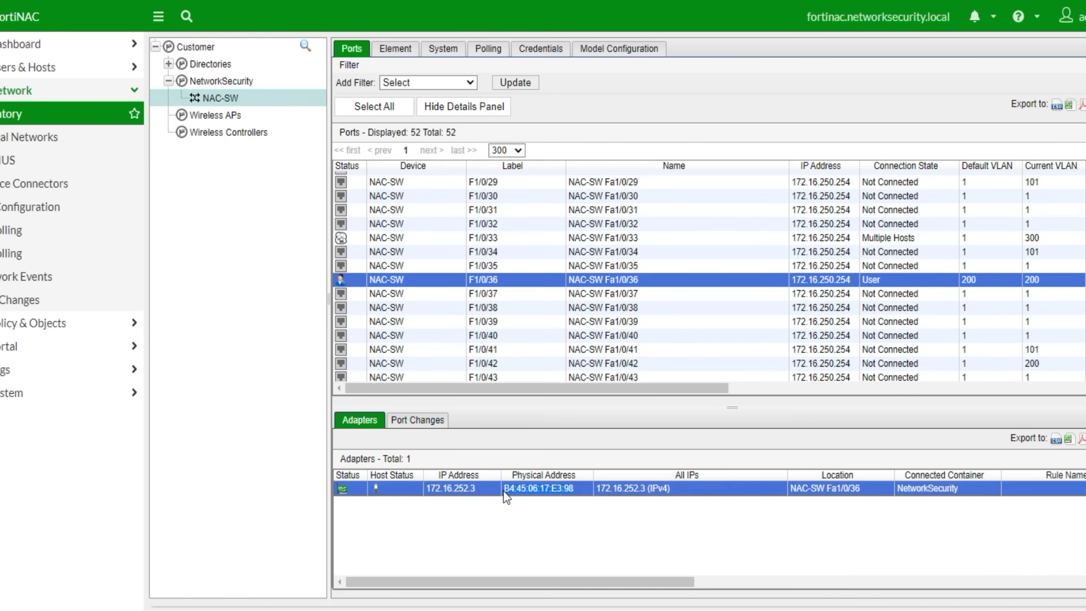
- Search Hosts for MAC B4:45:06:17:E3:98, clear the search, and go back to Network Inventory
{"action": "left_click", "coordinate": [26, 75]}
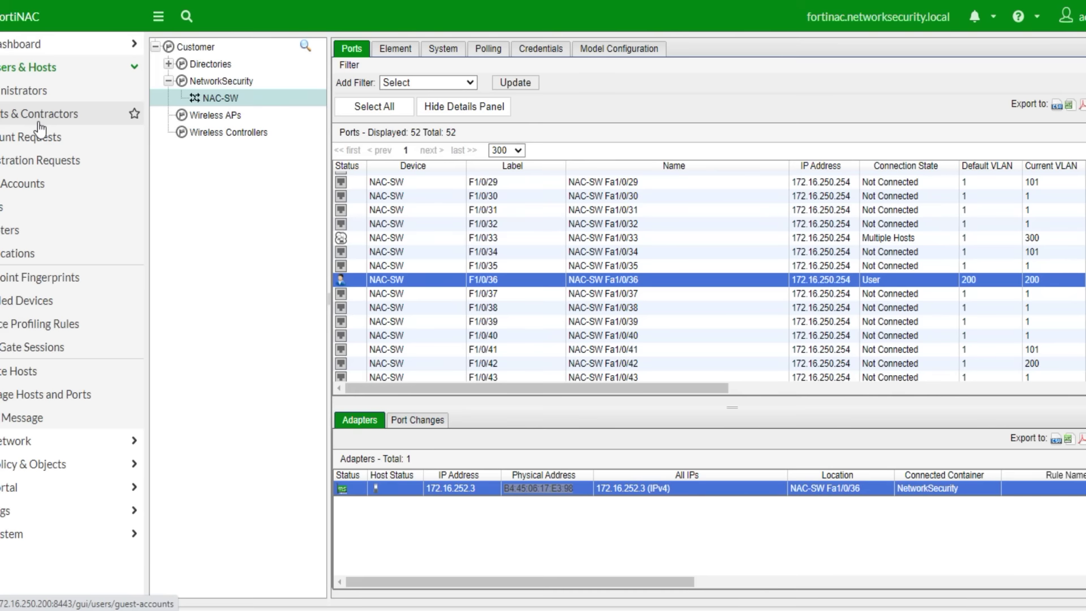
{"action": "left_click", "coordinate": [72, 207]}
{"action": "left_click", "coordinate": [643, 50]}
{"action": "type", "text": "B4:45:06:17:E3:98"}
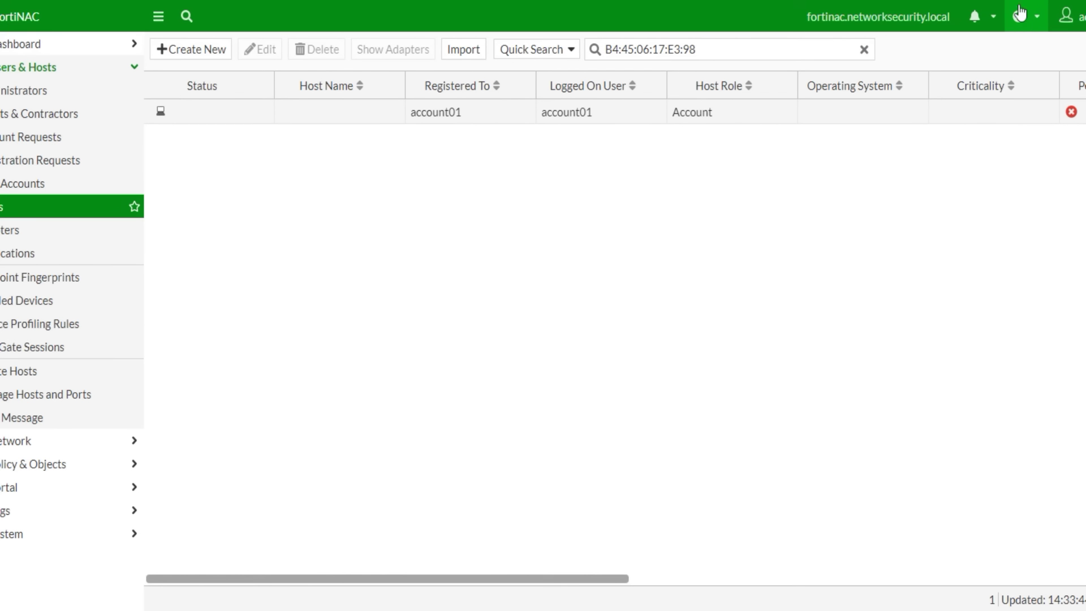
{"action": "left_click", "coordinate": [864, 49]}
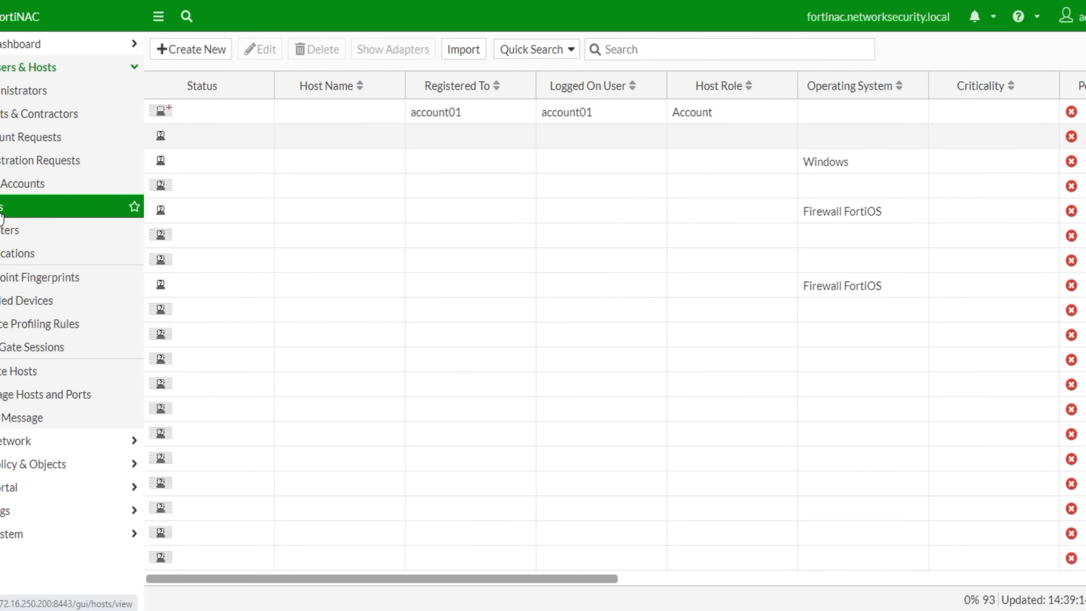
{"action": "left_click", "coordinate": [9, 441]}
{"action": "left_click", "coordinate": [6, 116]}
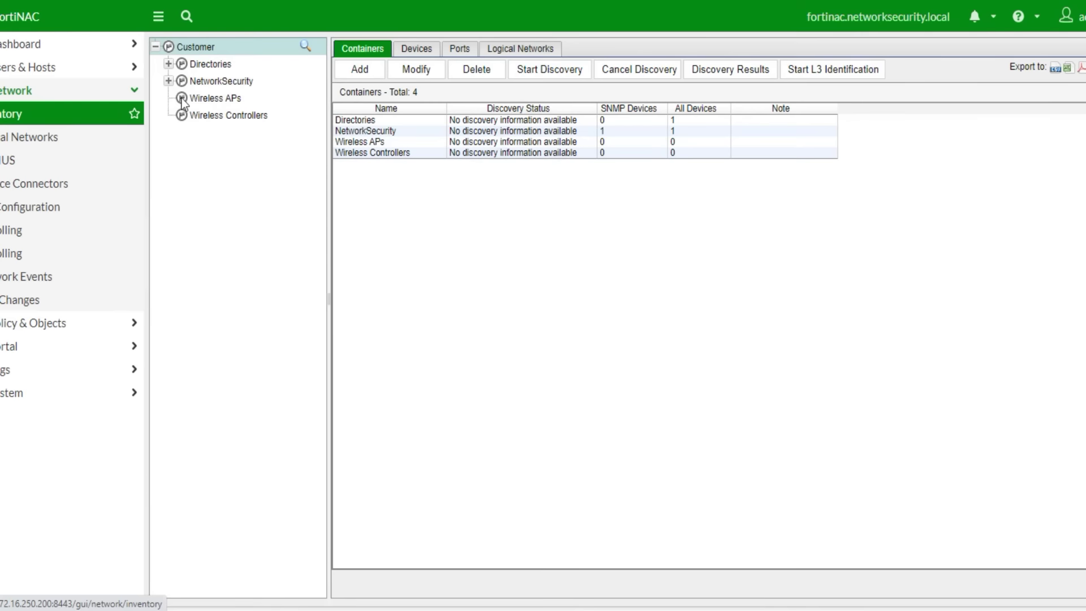
- View NAC-SW port F1/0/36's Port Changes, showing a RADIUS Accept under Remediation on VLAN 102
{"action": "left_click", "coordinate": [169, 81]}
{"action": "left_click", "coordinate": [210, 99]}
{"action": "scroll", "coordinate": [504, 322], "scroll_direction": "down", "scroll_amount": 6}
{"action": "scroll", "coordinate": [522, 324], "scroll_direction": "down", "scroll_amount": 3}
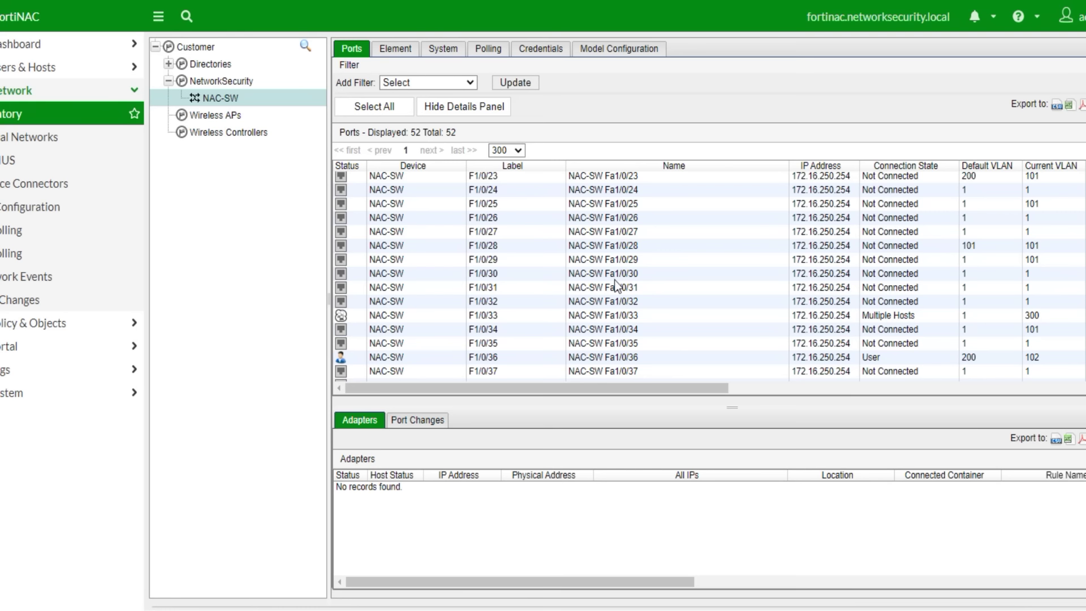
{"action": "left_click", "coordinate": [486, 356]}
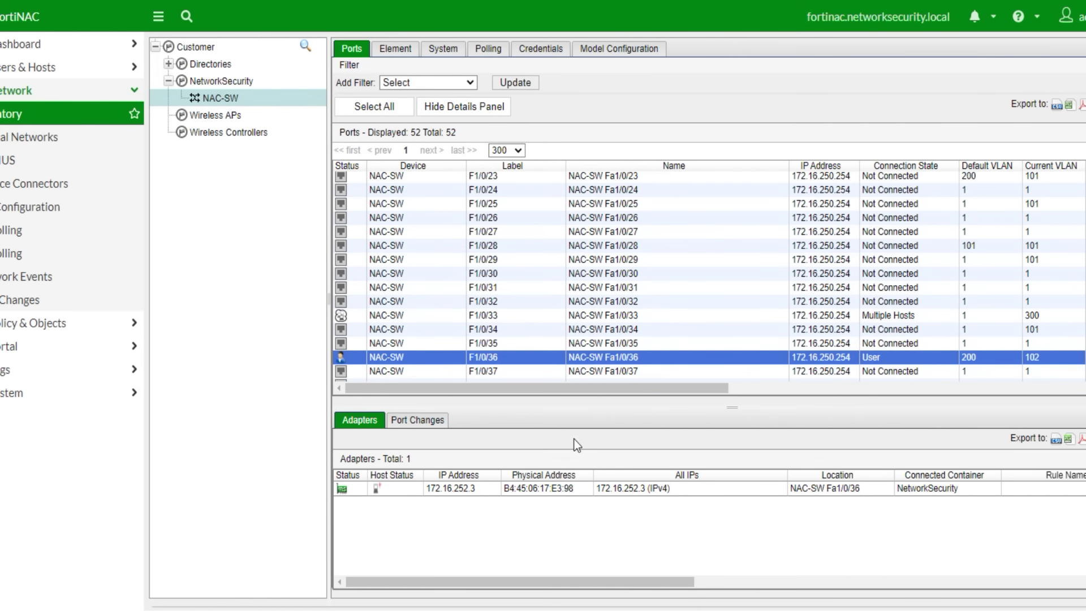
{"action": "left_click", "coordinate": [422, 423]}
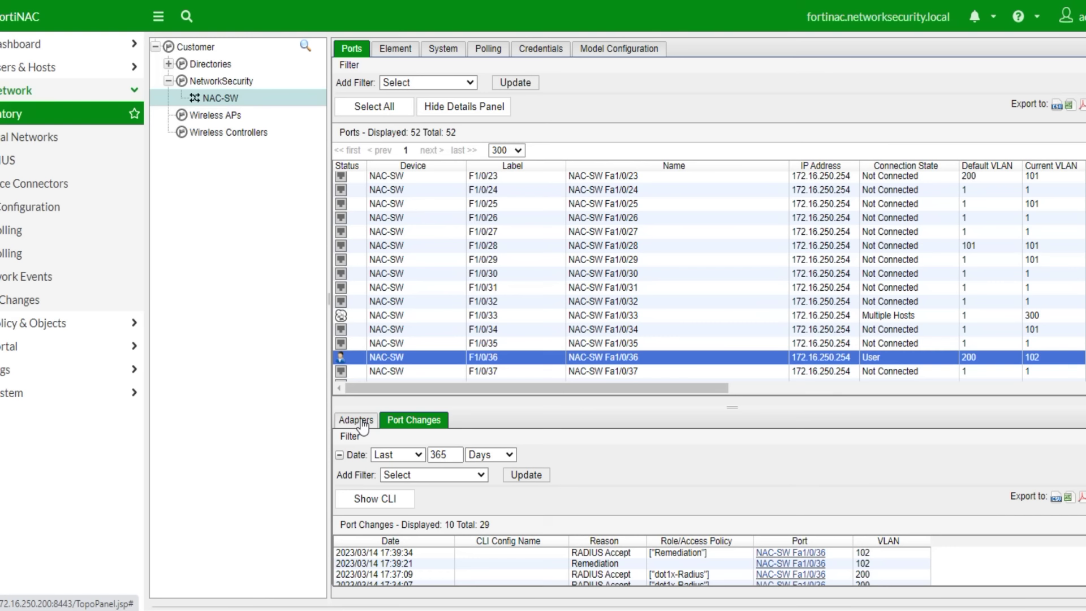
{"action": "left_click_drag", "start_coordinate": [571, 552], "coordinate": [701, 564]}
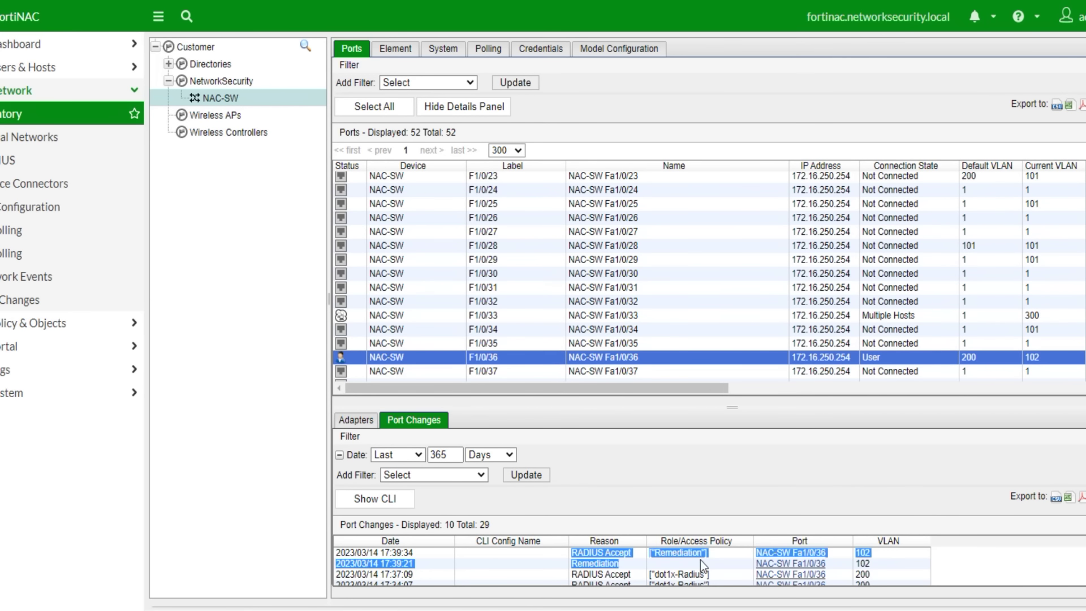
{"action": "left_click", "coordinate": [721, 557]}
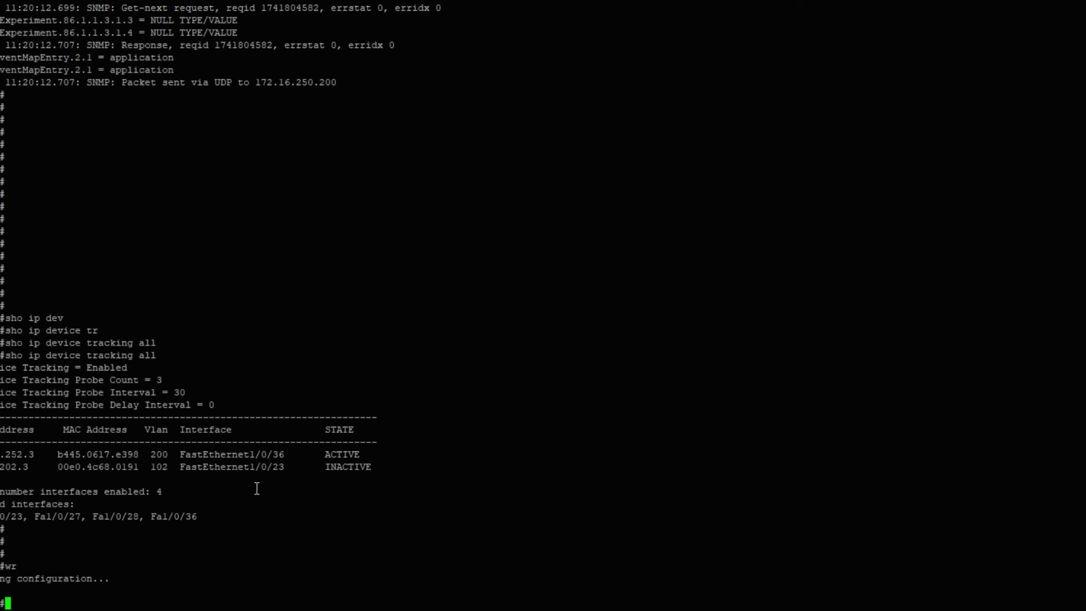
- Show the switch log and find the RADIUS attributes assigning tunnel VLAN 102
{"action": "type", "text": "sho "}
{"action": "type", "text": "logging"}
{"action": "key", "text": "Return"}
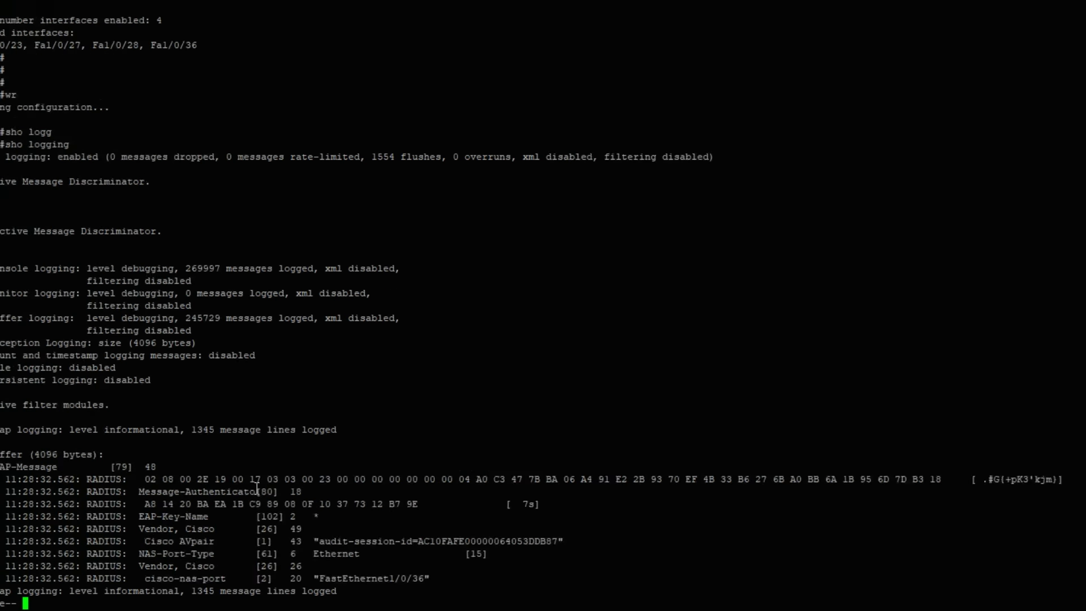
{"action": "key", "text": "space"}
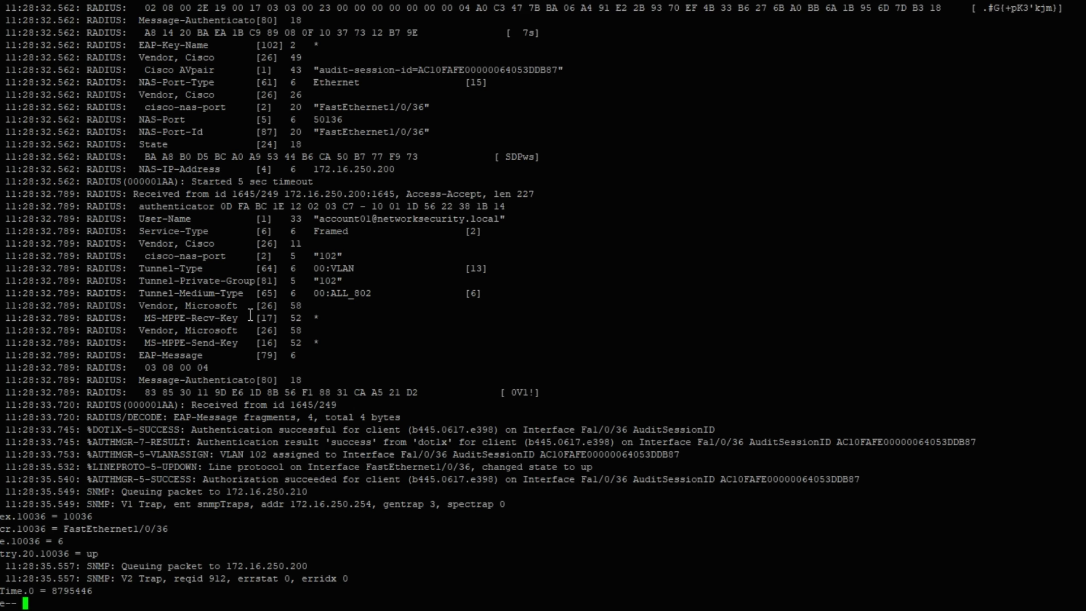
{"action": "left_click_drag", "start_coordinate": [242, 230], "coordinate": [318, 281]}
{"action": "left_click", "coordinate": [355, 303]}
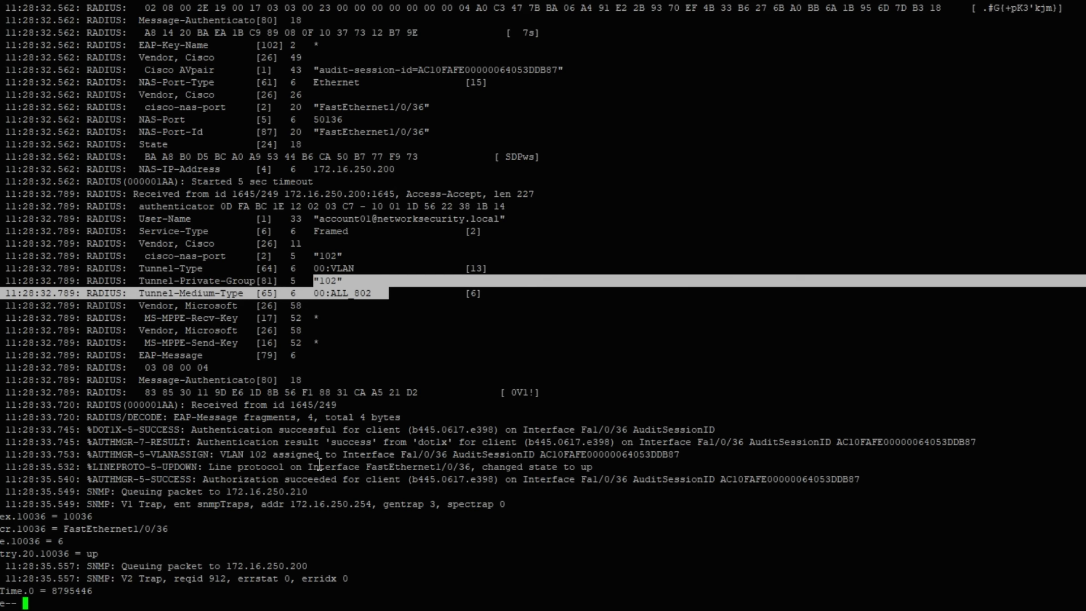
{"action": "left_click", "coordinate": [514, 500]}
{"action": "key", "text": "Return"}
- Run 'sho ip device tracking all' twice, showing the Fa1/0/36 host INACTIVE on VLAN 200
{"action": "type", "text": "sh"}
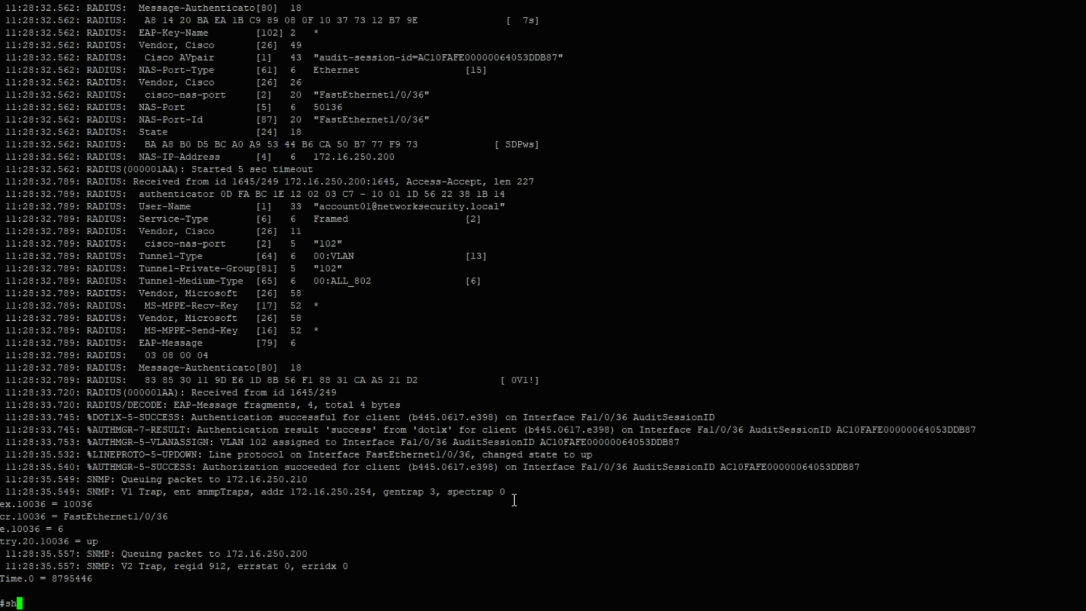
{"action": "type", "text": "o ip devi"}
{"action": "key", "text": "Tab"}
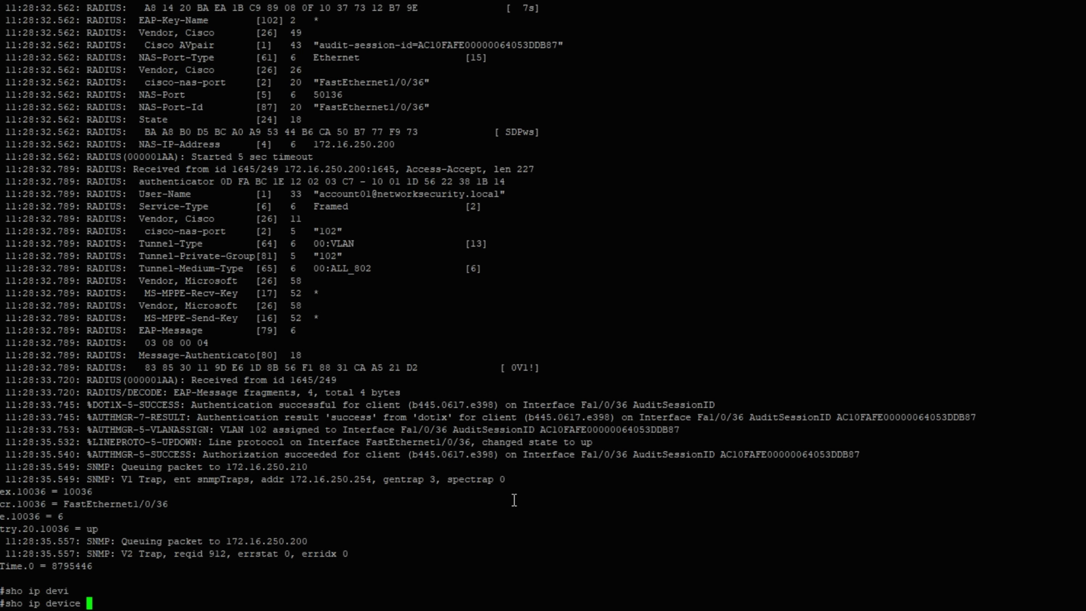
{"action": "type", "text": "tr"}
{"action": "key", "text": "Tab"}
{"action": "type", "text": "all"}
{"action": "key", "text": "Tab"}
{"action": "key", "text": "Return"}
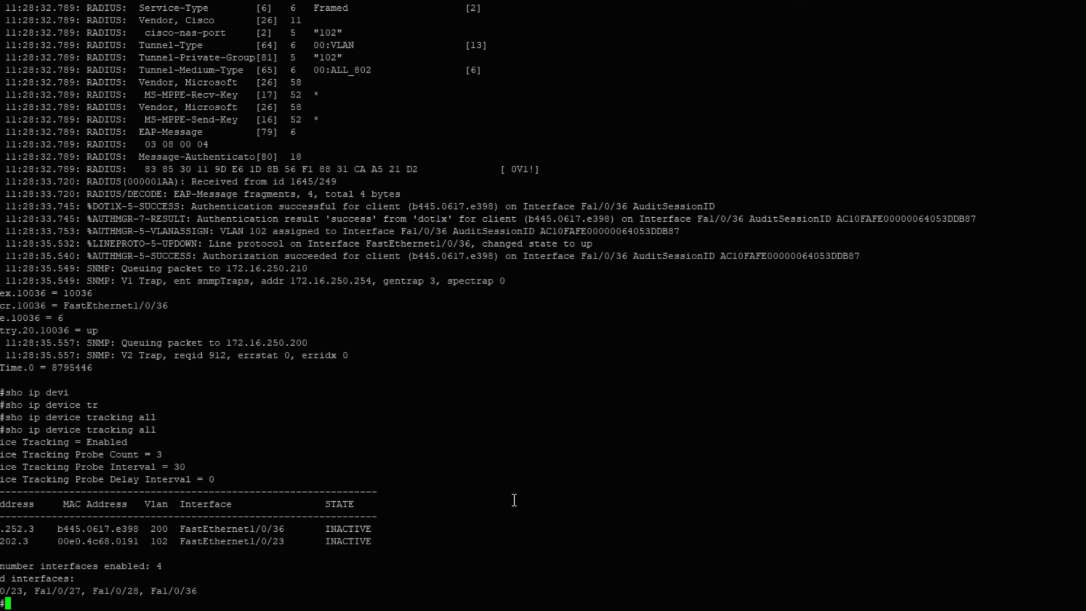
{"action": "key", "text": "Return"}
{"action": "key", "text": "Return"}
{"action": "key", "text": "Return"}
{"action": "key", "text": "Return"}
{"action": "key", "text": "Return"}
{"action": "key", "text": "Return"}
{"action": "key", "text": "Return"}
{"action": "key", "text": "Return"}
{"action": "key", "text": "Return"}
{"action": "key", "text": "Return"}
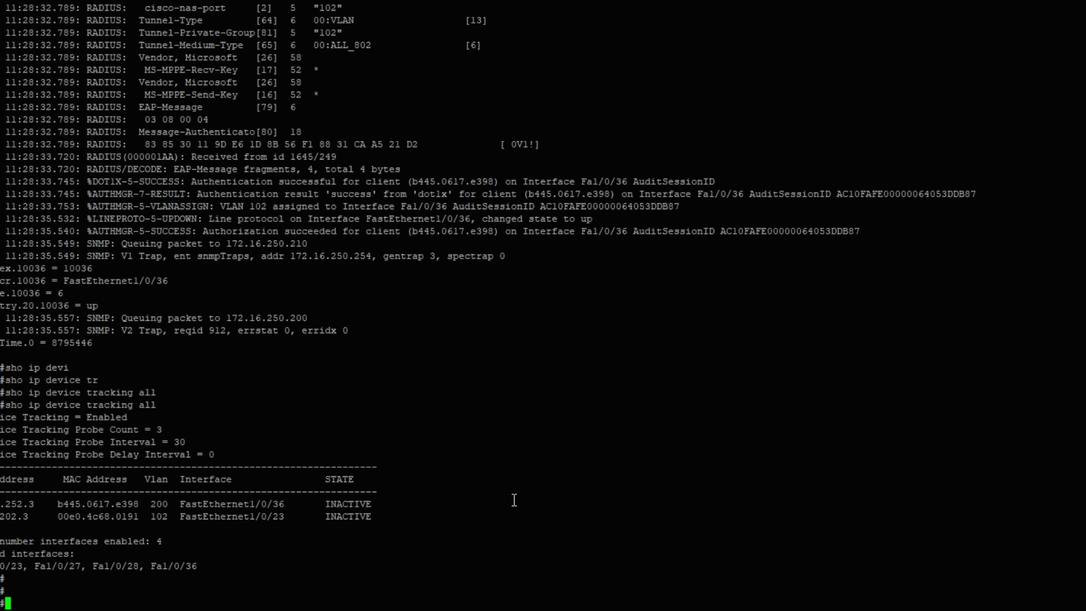
{"action": "key", "text": "Return"}
{"action": "key", "text": "Return"}
{"action": "key", "text": "Return"}
{"action": "key", "text": "Return"}
{"action": "key", "text": "Return"}
{"action": "key", "text": "Return"}
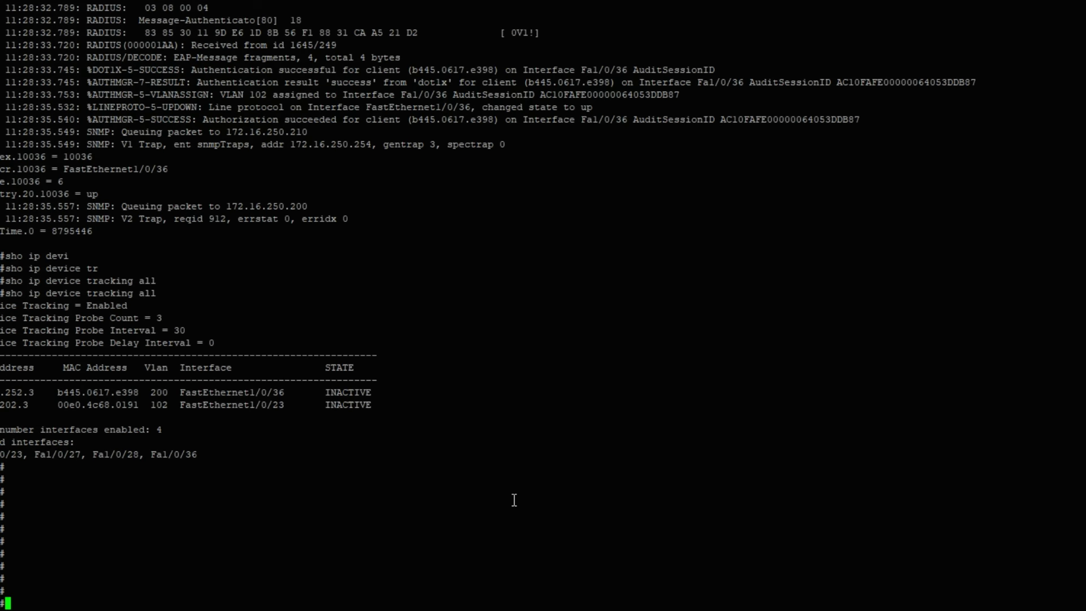
{"action": "key", "text": "Up"}
{"action": "key", "text": "Return"}
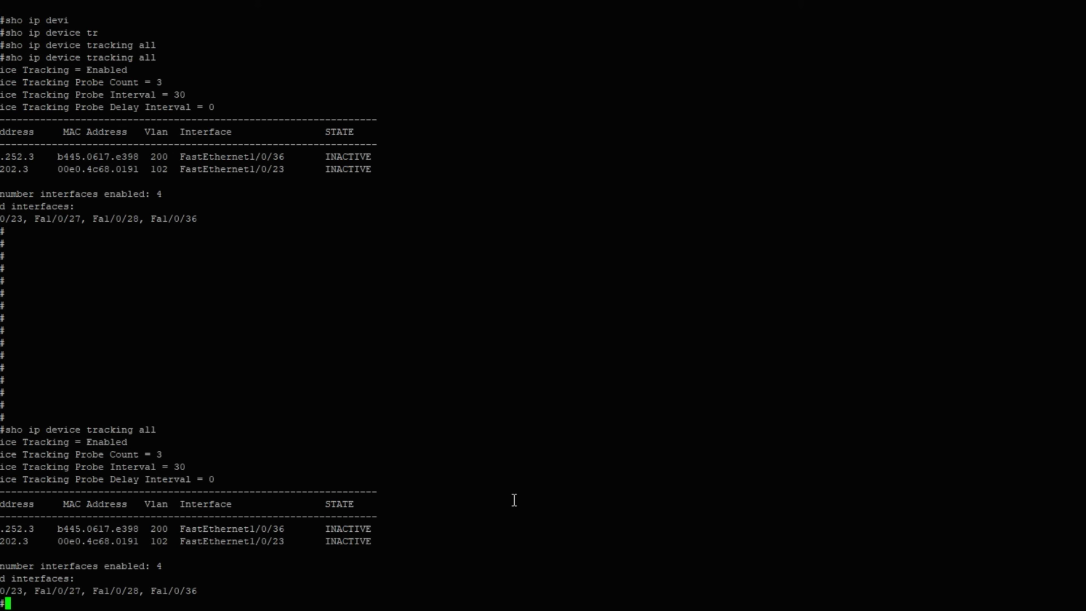
{"action": "key", "text": "Return"}
{"action": "key", "text": "Return"}
{"action": "key", "text": "Return"}
{"action": "key", "text": "Return"}
{"action": "key", "text": "Return"}
{"action": "key", "text": "Return"}
{"action": "key", "text": "Return"}
{"action": "key", "text": "Return"}
{"action": "key", "text": "Return"}
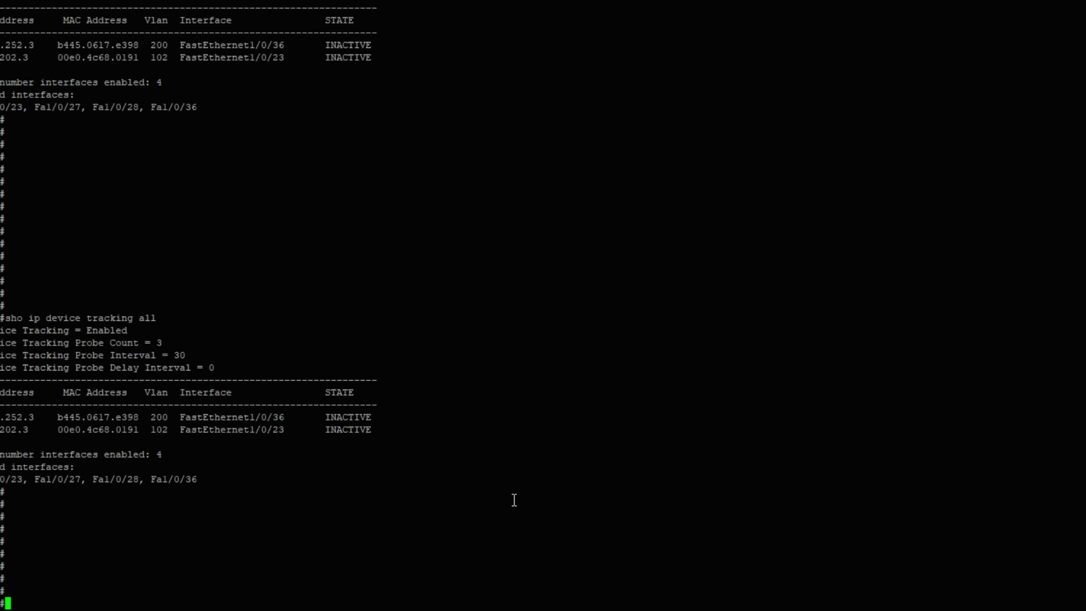
{"action": "key", "text": "Return"}
{"action": "key", "text": "Return"}
{"action": "key", "text": "Return"}
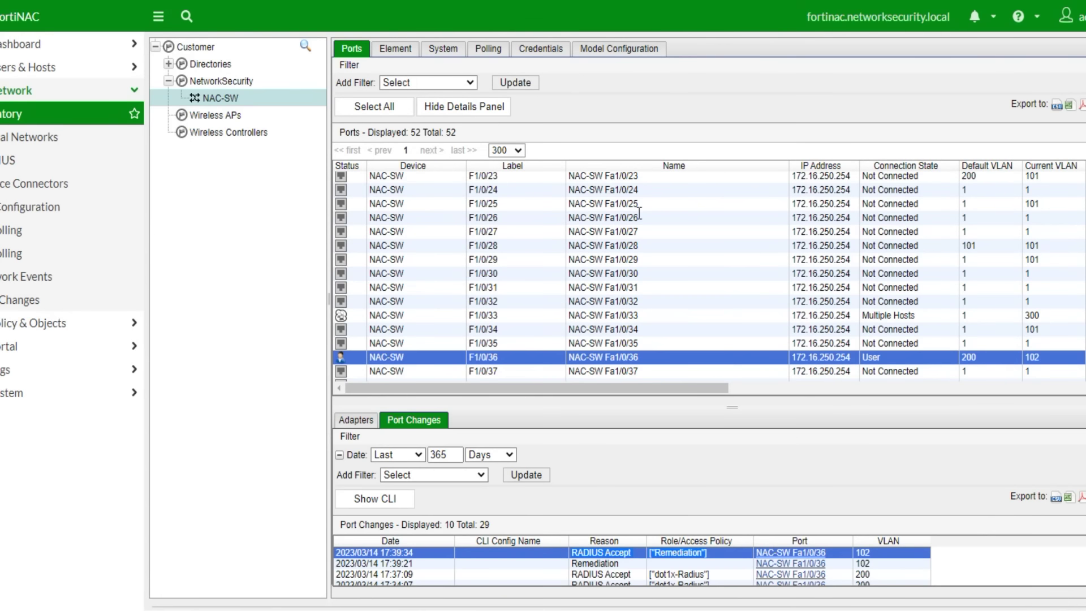
- Update NAC-SW's port list and select F1/0/36, now on current VLAN 102 with default VLAN 200
{"action": "left_click", "coordinate": [516, 82]}
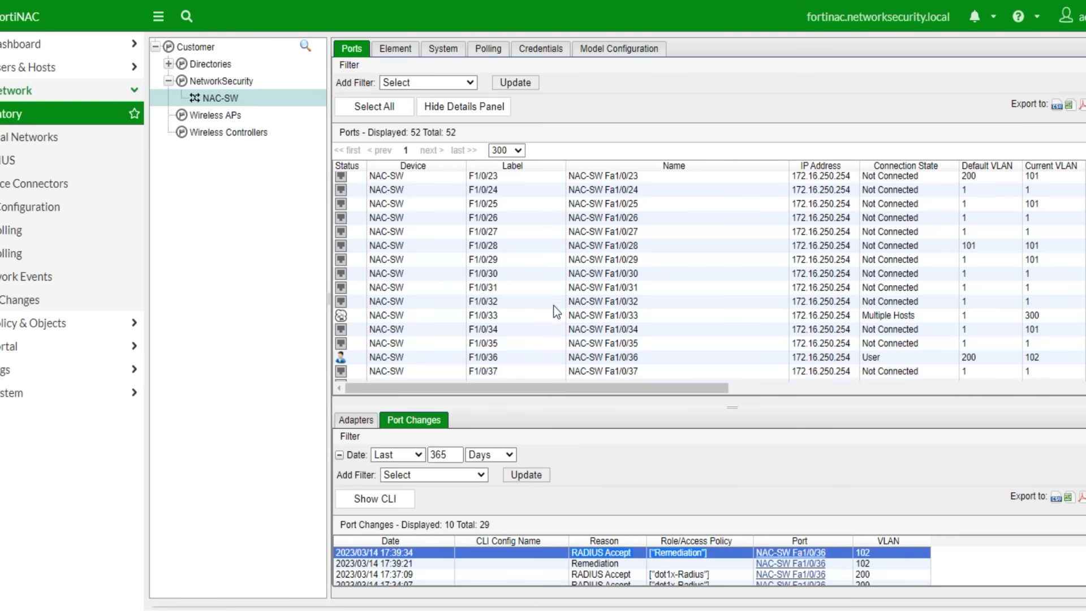
{"action": "left_click", "coordinate": [489, 357]}
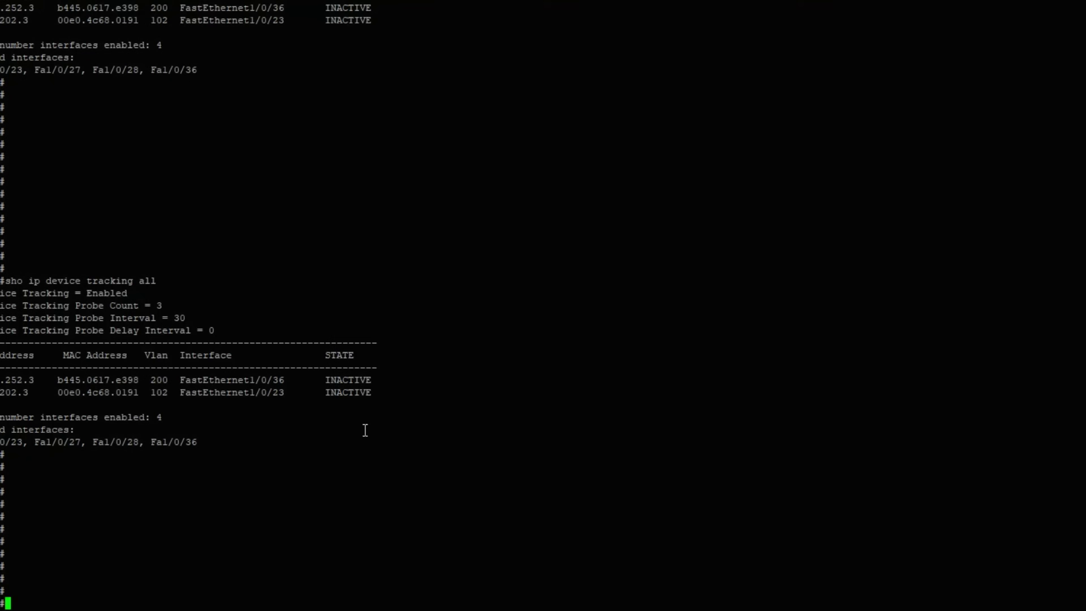
- Rerun show logging twice and page through the switch log
{"action": "key", "text": "Up"}
{"action": "key", "text": "Up"}
{"action": "key", "text": "Return"}
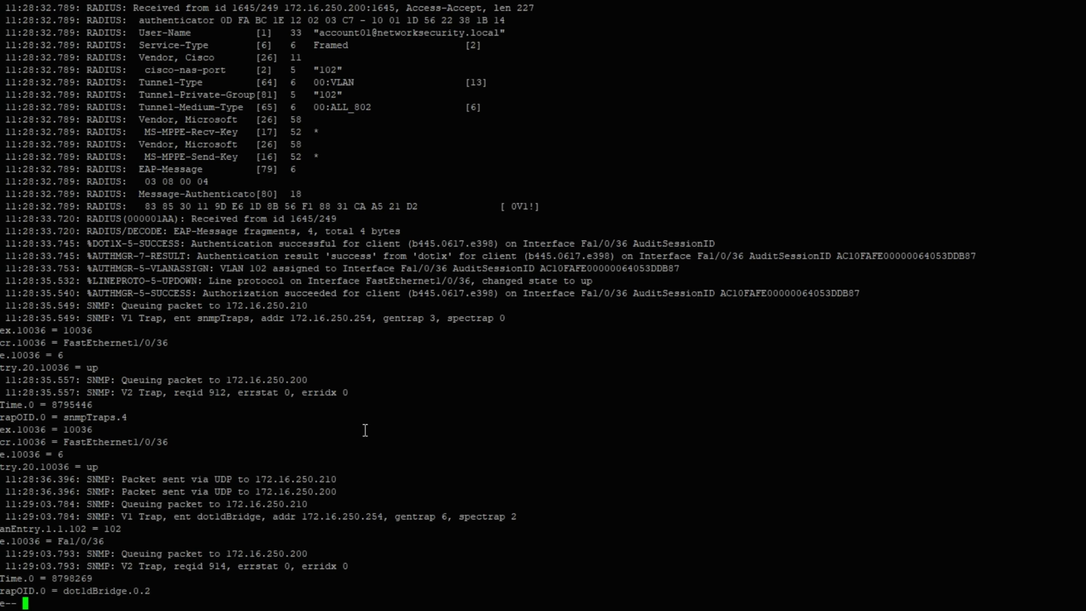
{"action": "key", "text": "space"}
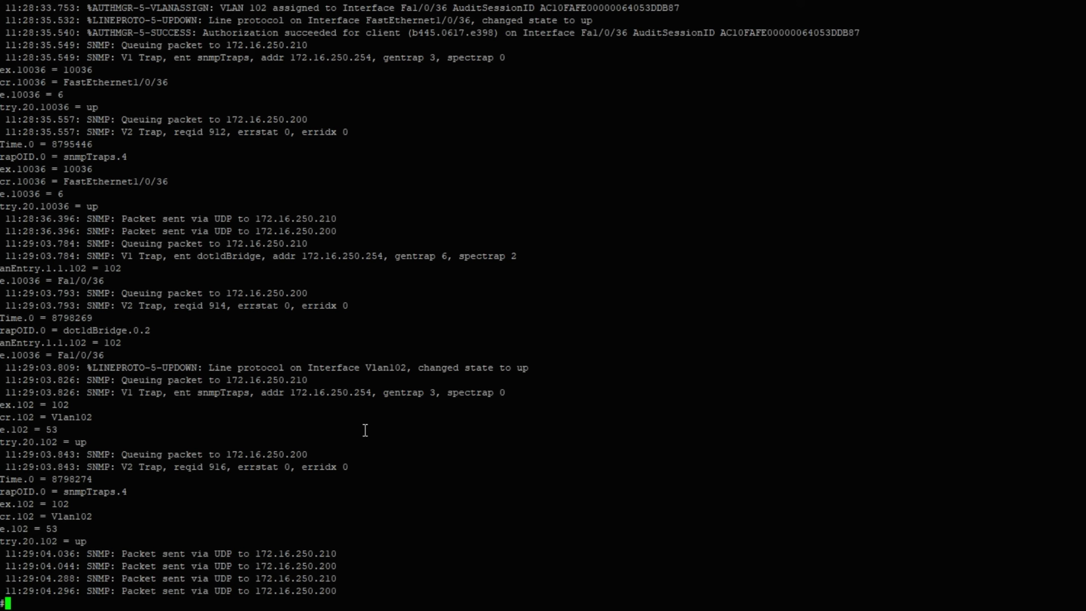
{"action": "key", "text": "Up"}
{"action": "key", "text": "Return"}
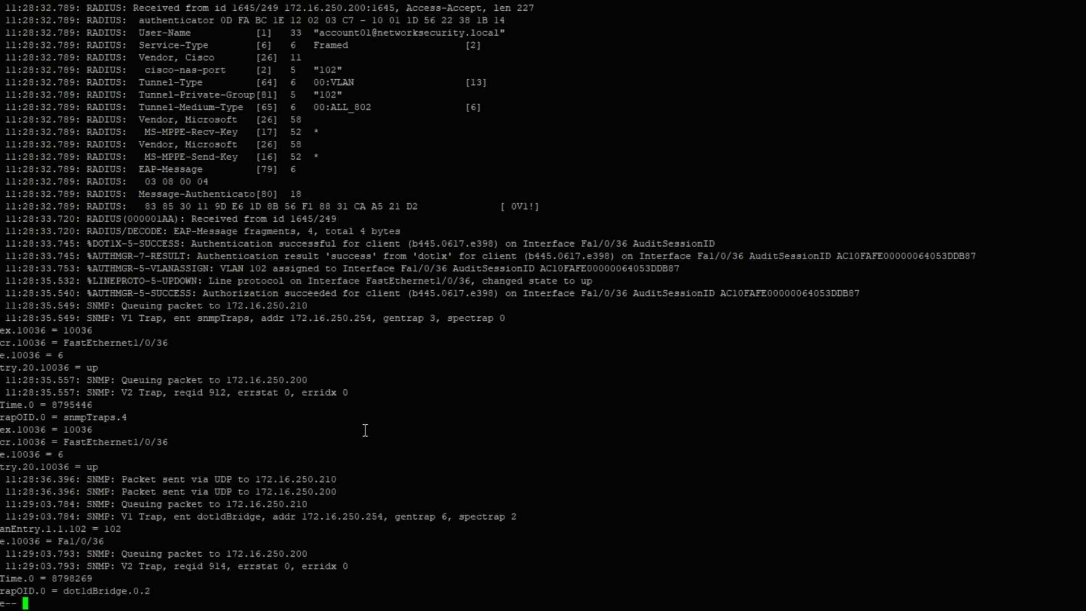
{"action": "key", "text": "space"}
- Run 'sho ip device tracking all', confirming the Fa1/0/36 host is ACTIVE on VLAN 102
{"action": "type", "text": "sho ip device tracking all"}
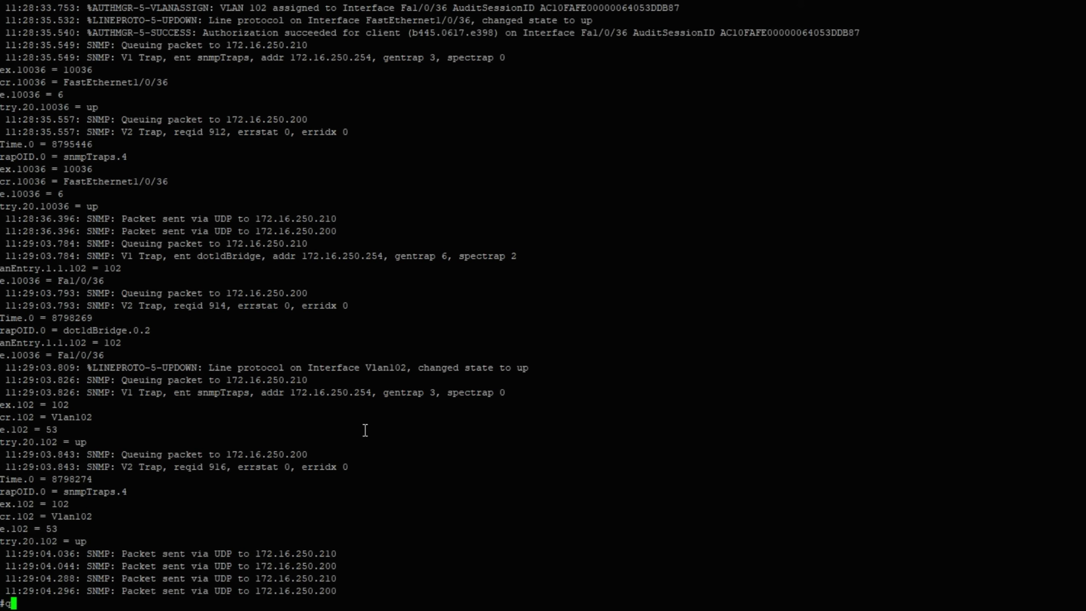
{"action": "key", "text": "Return"}
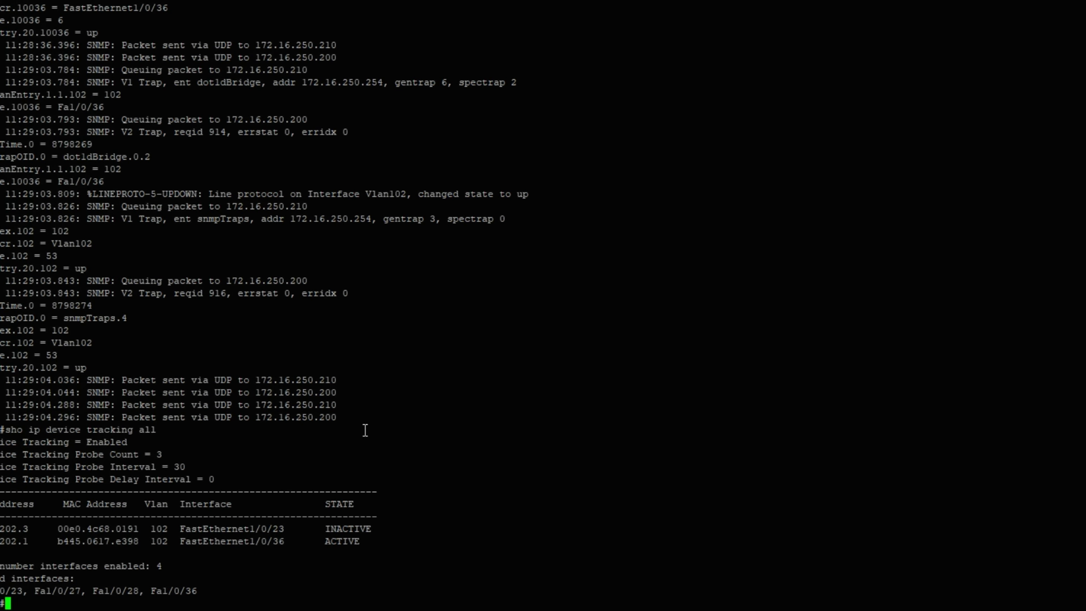
{"action": "triple_click", "coordinate": [122, 548]}
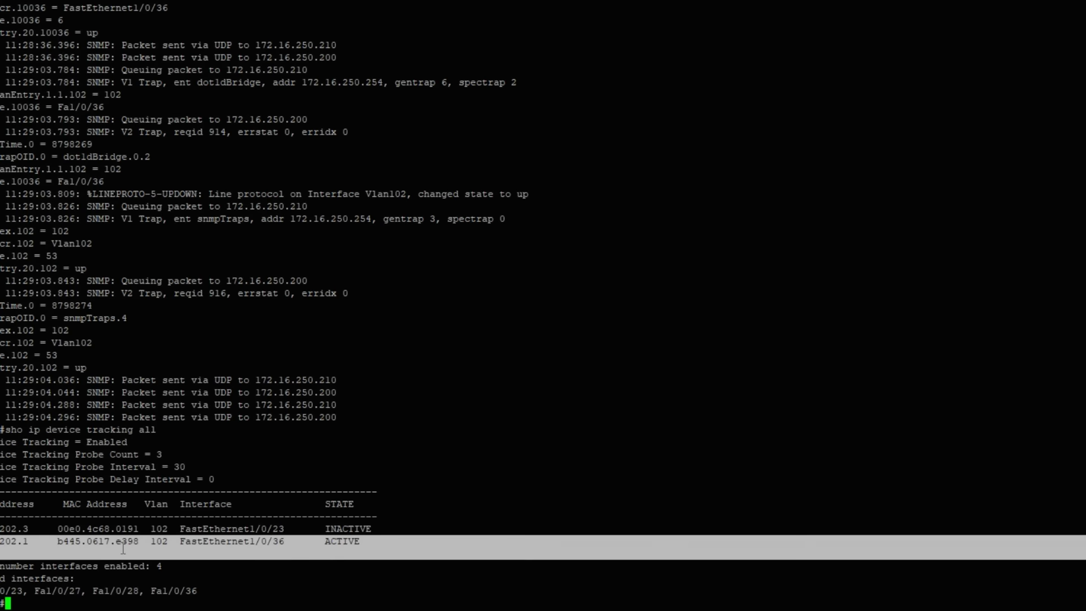
{"action": "left_click", "coordinate": [310, 574]}
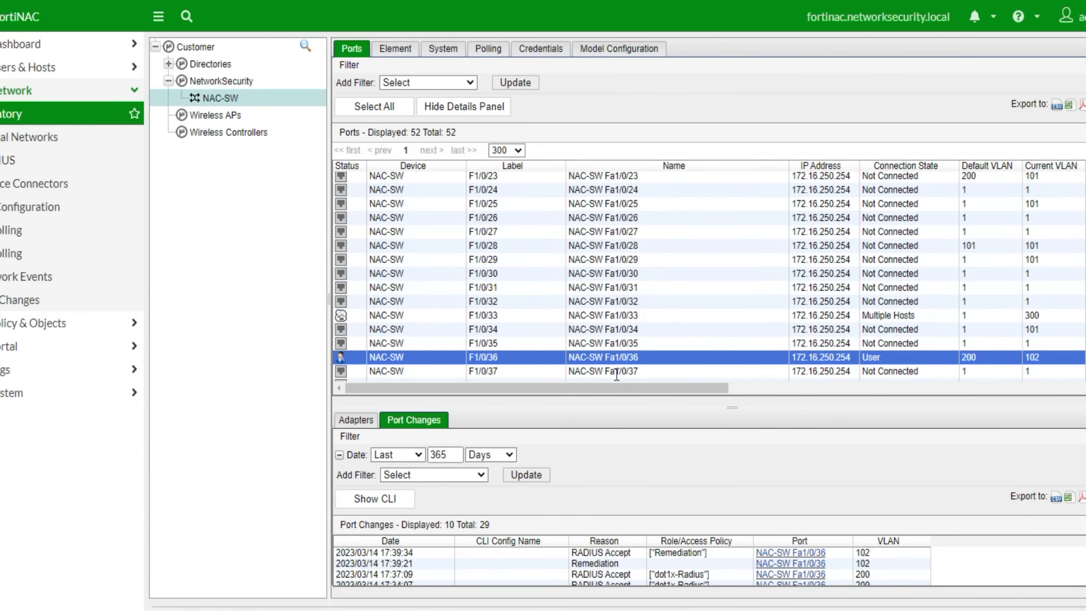
- Copy the MAC B4:45:06:17:E3:98 from port F1/0/36's adapters and filter the Hosts list to it
{"action": "left_click", "coordinate": [365, 426]}
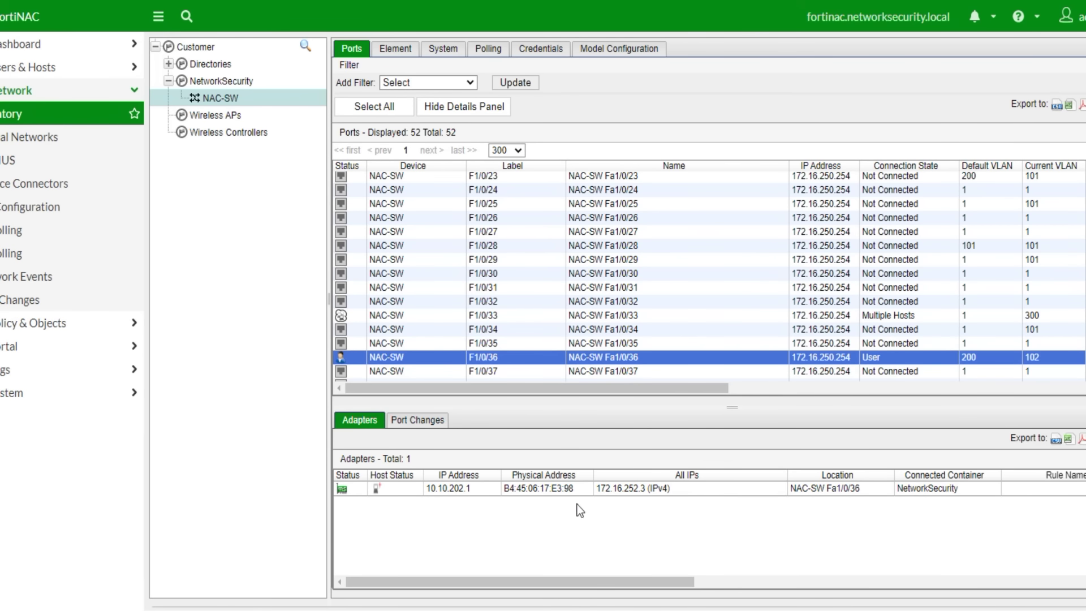
{"action": "double_click", "coordinate": [507, 490]}
{"action": "key", "text": "ctrl+c"}
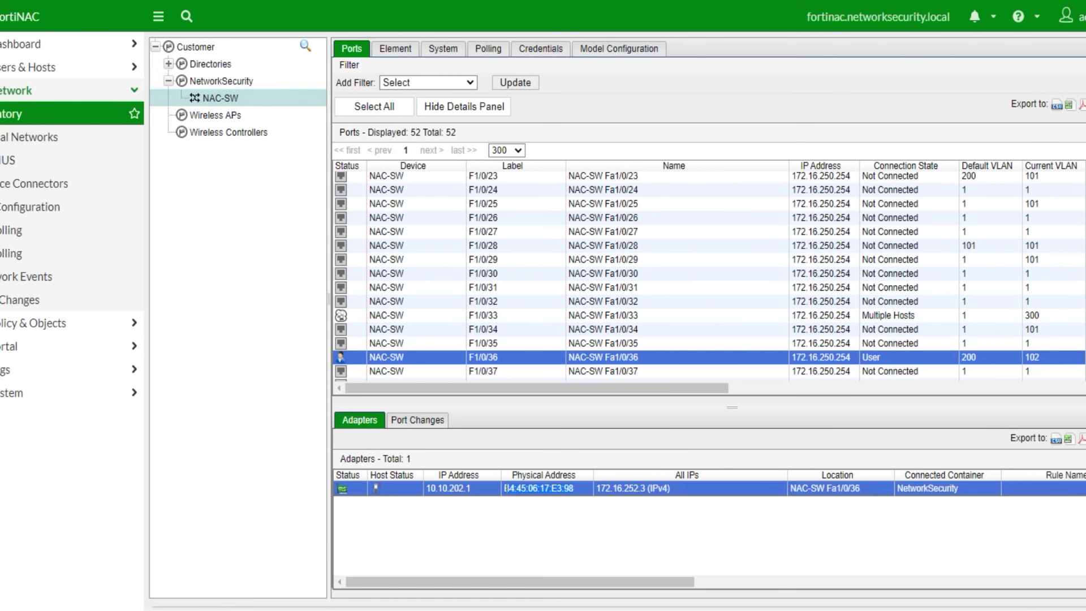
{"action": "left_click", "coordinate": [20, 67]}
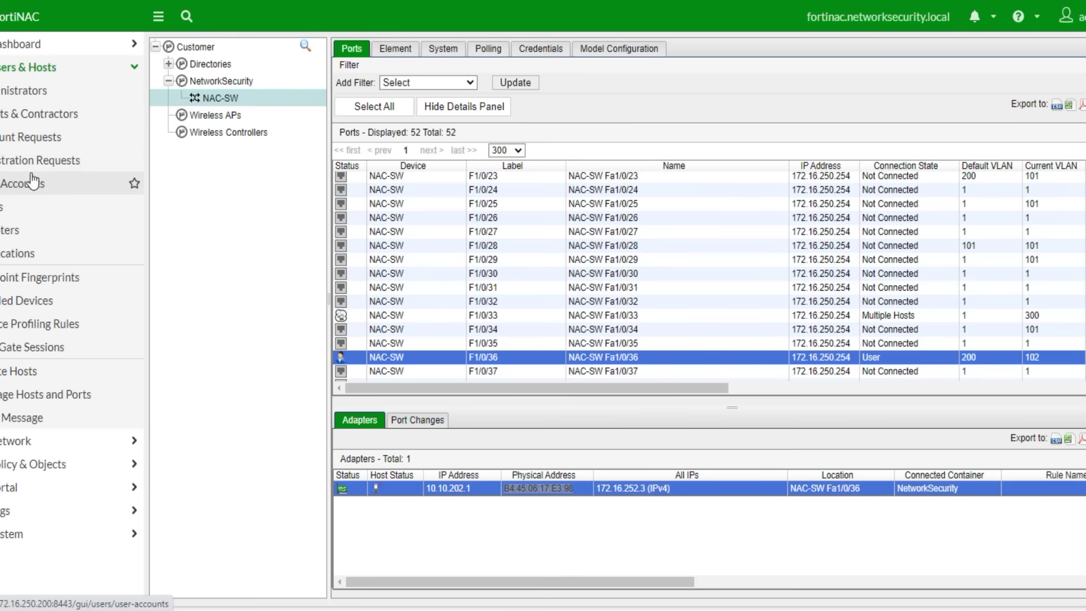
{"action": "left_click", "coordinate": [6, 208]}
{"action": "left_click", "coordinate": [651, 49]}
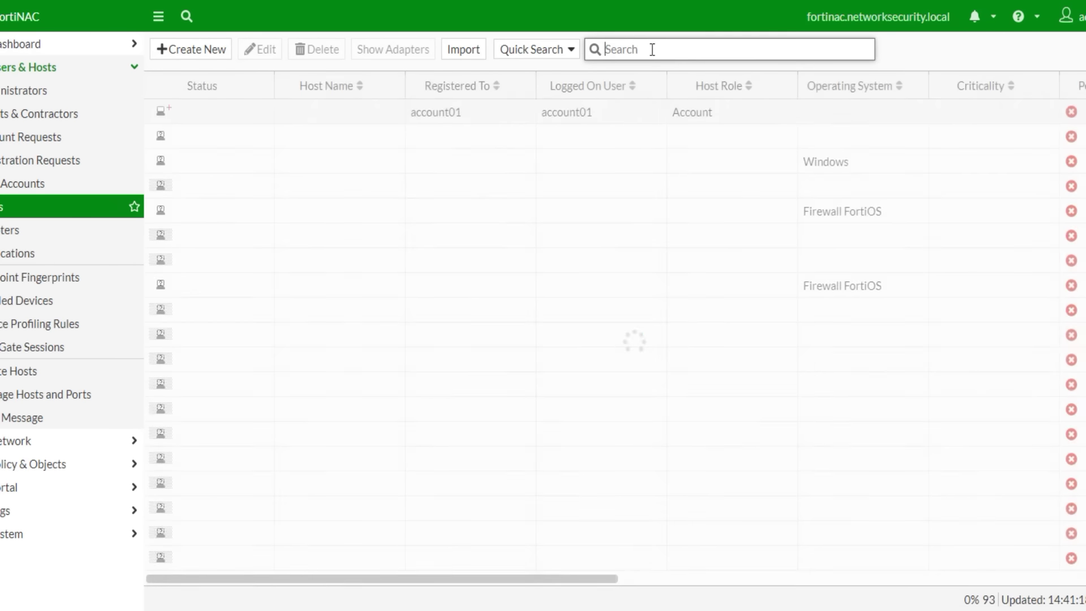
{"action": "key", "text": "ctrl+v"}
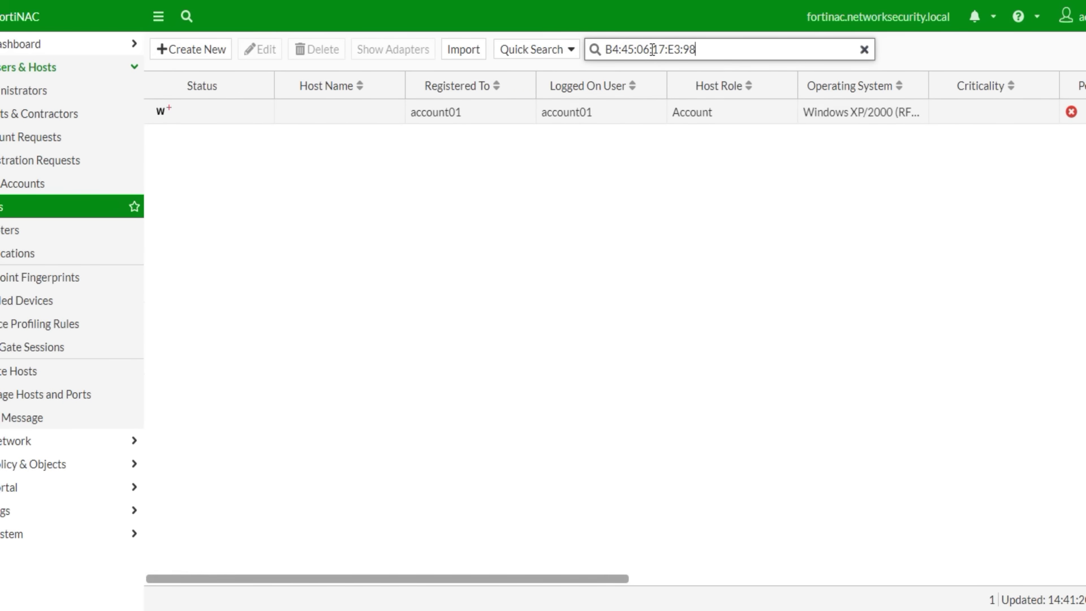
- Check the host's endpoint compliance policy shows RegisteredHost_AtRisk with the AV-Scan scan
{"action": "right_click", "coordinate": [219, 116]}
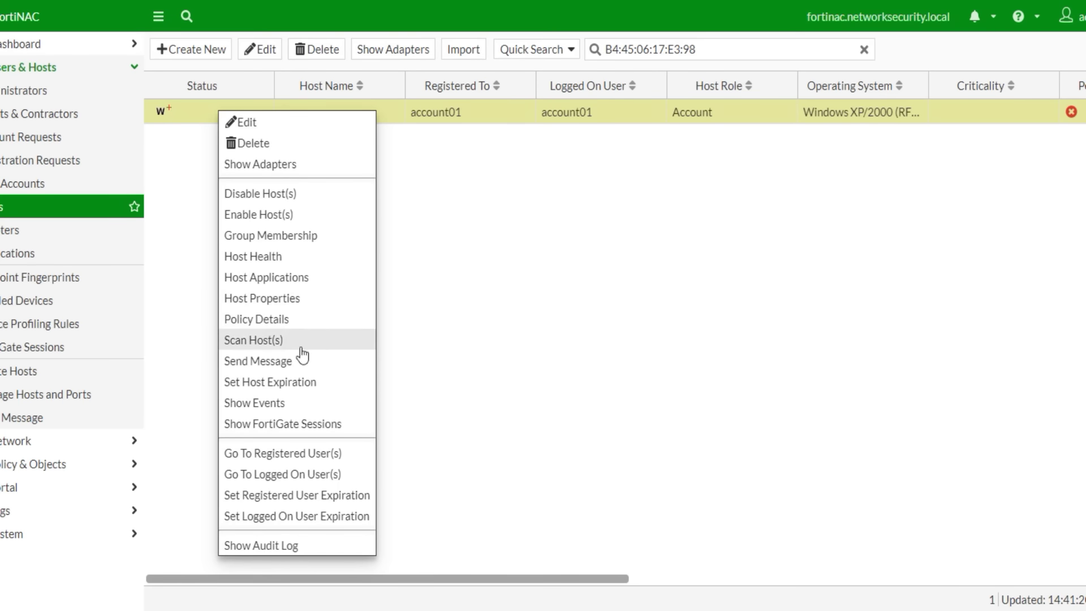
{"action": "left_click", "coordinate": [272, 319]}
{"action": "left_click", "coordinate": [758, 321]}
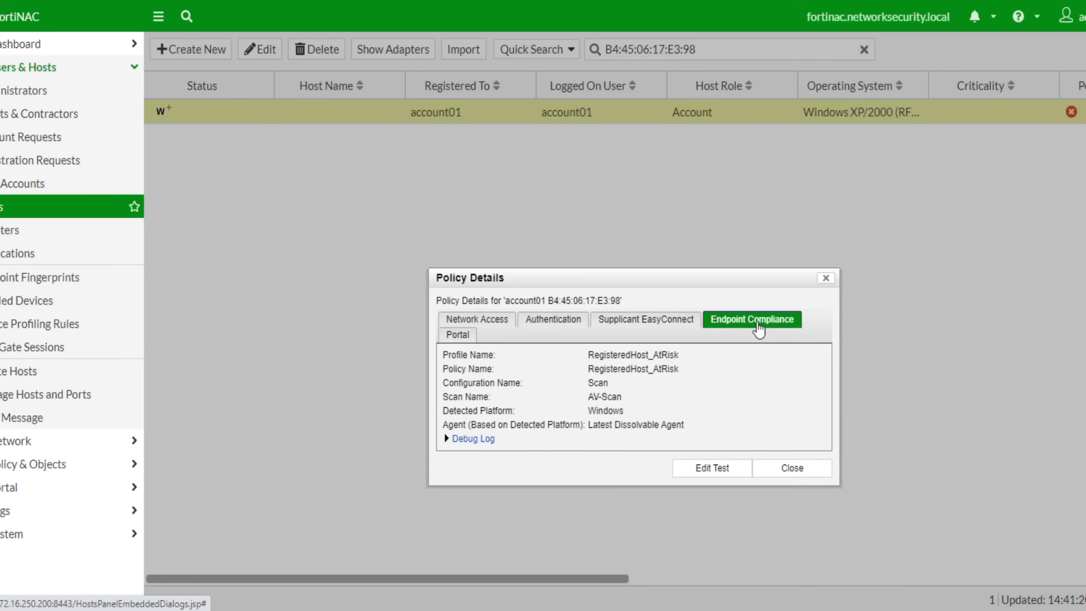
{"action": "left_click_drag", "start_coordinate": [590, 354], "coordinate": [685, 411]}
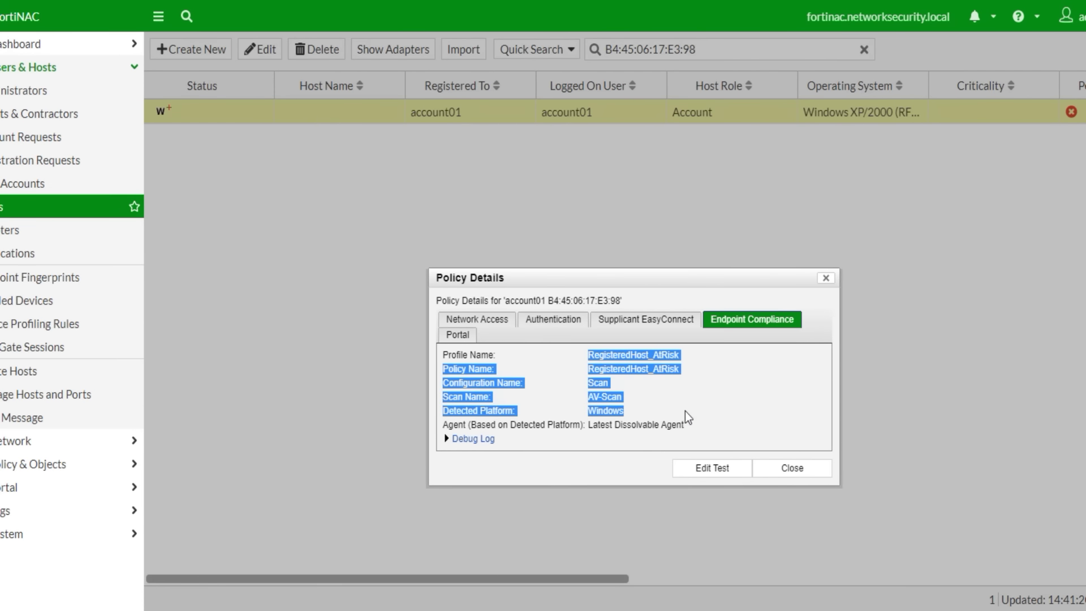
{"action": "left_click", "coordinate": [789, 470]}
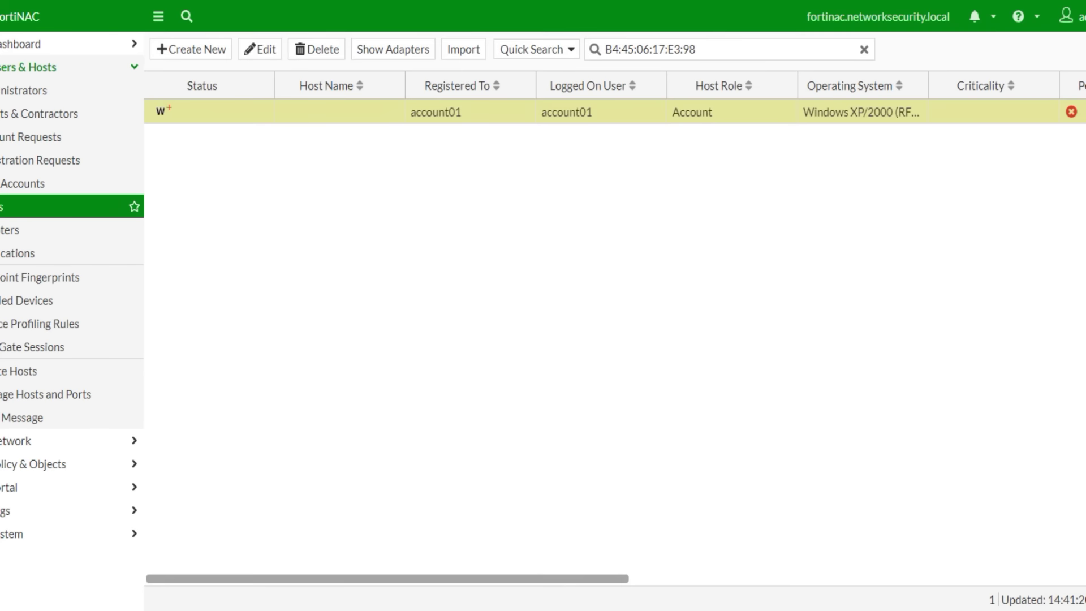